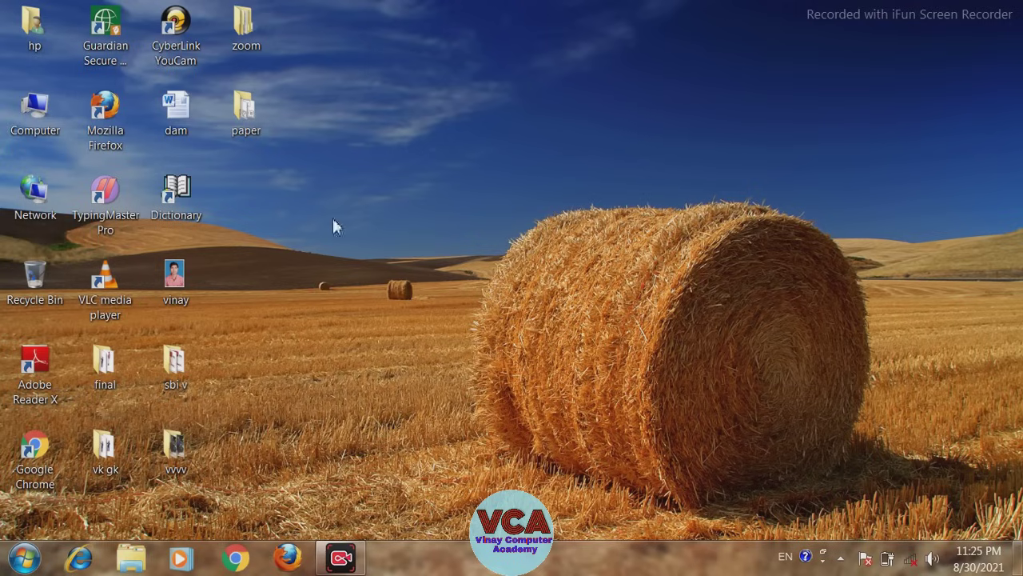
- Launch Microsoft Word 2010 from the Windows 7 Start menu
click(26, 562)
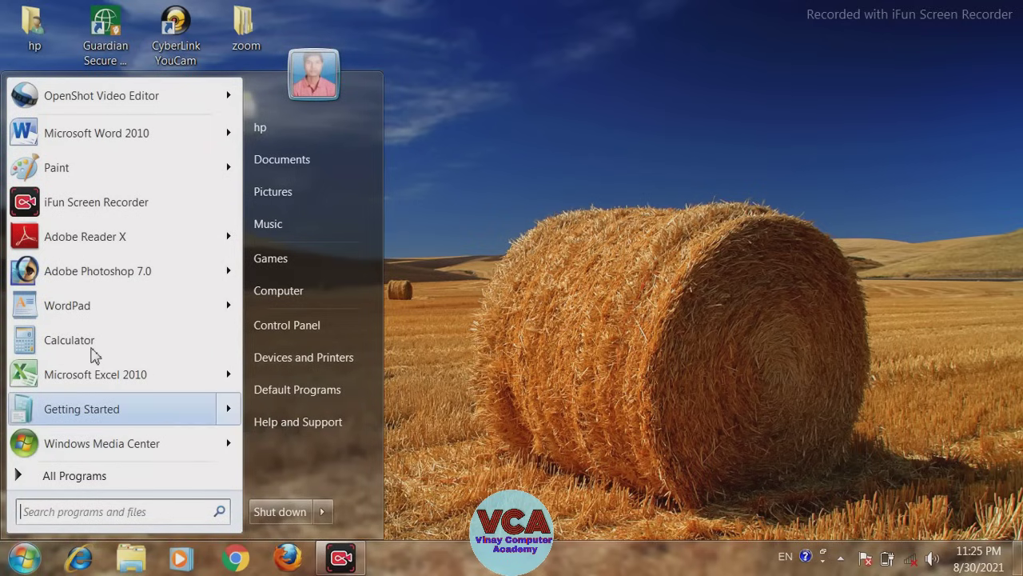
mouse_move(96, 133)
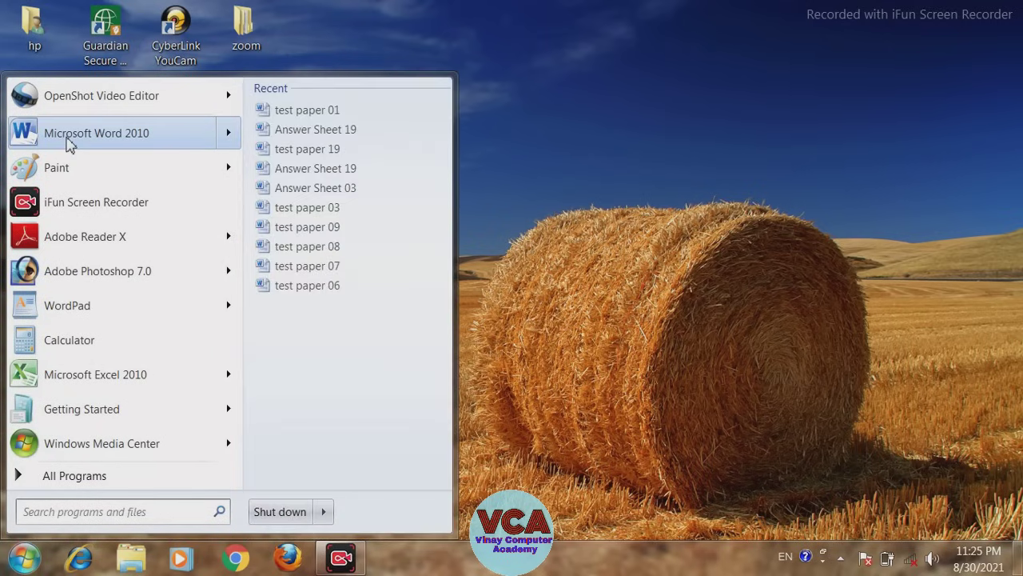
click(69, 137)
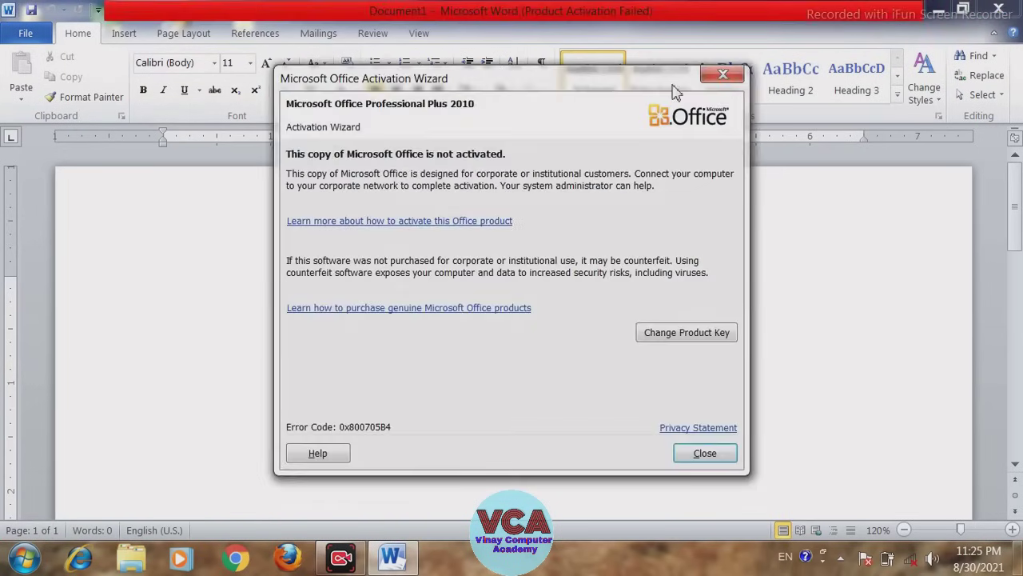
- Dismiss the Office Activation Wizard and bring up the Insert commands
click(724, 73)
click(126, 36)
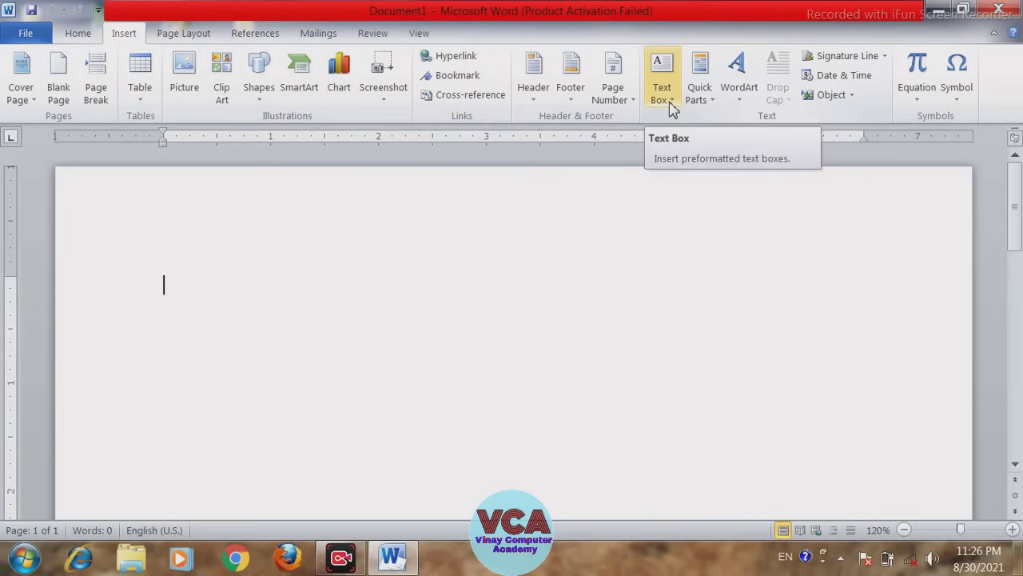
- Browse the built-in text box designs from Simple Text Box through Transcend Sidebar
click(670, 103)
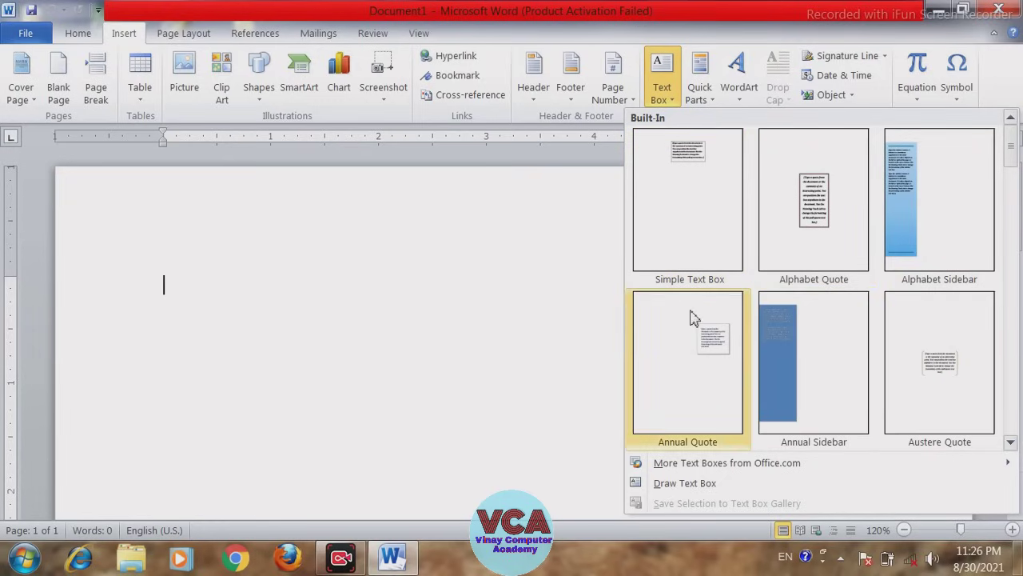
drag(1014, 166, 1016, 345)
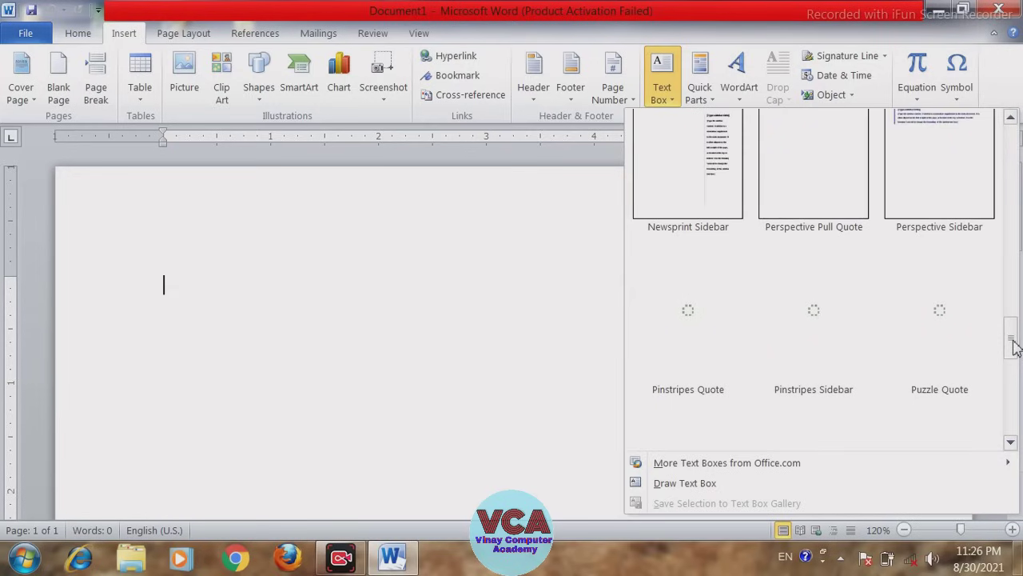
drag(1016, 345, 1019, 421)
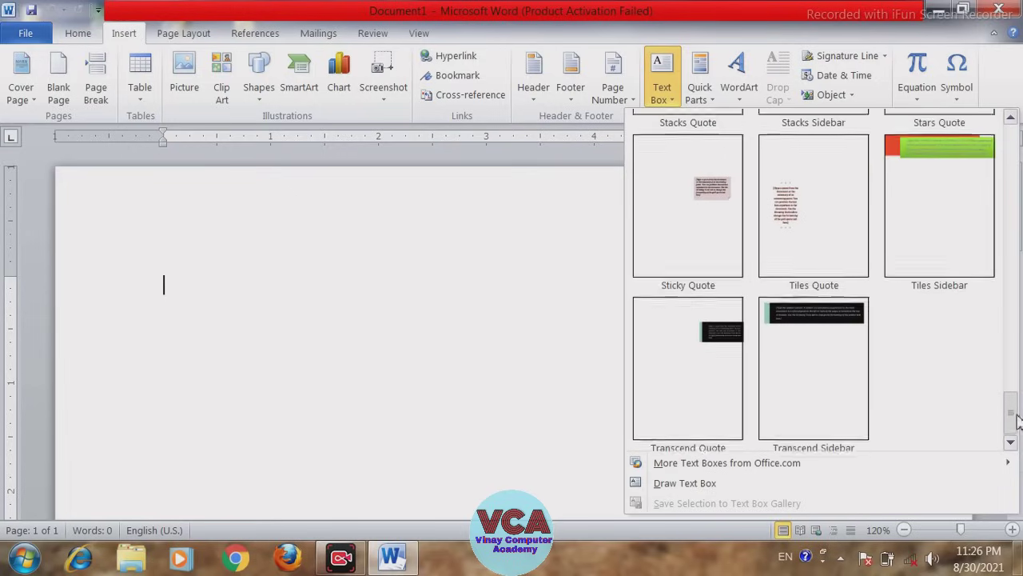
drag(1019, 422, 979, 293)
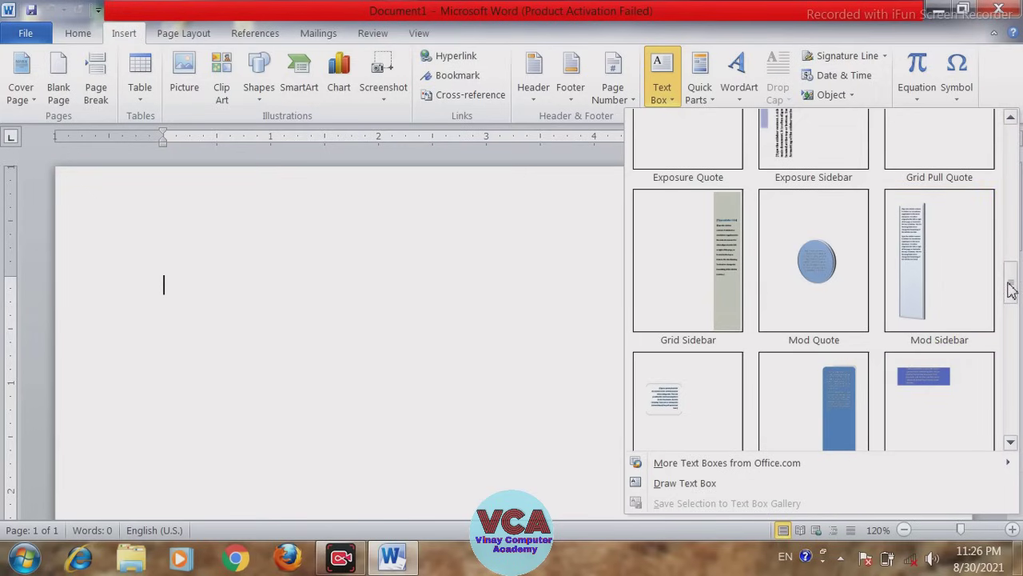
drag(1012, 290, 1000, 148)
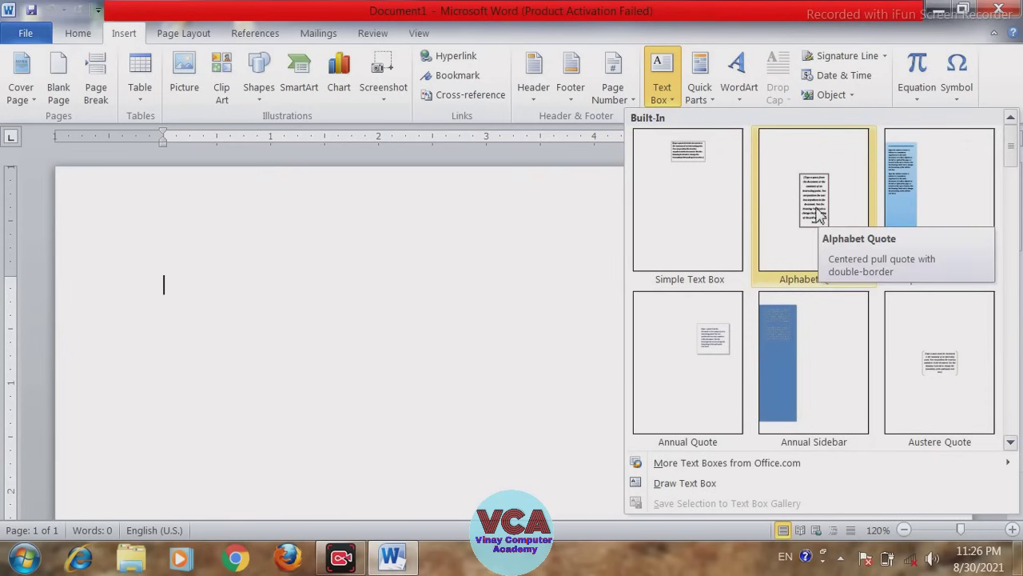
- Insert an Alphabet Quote text box and replace its placeholder quote with filler text 'FS FSJFL…'
click(814, 206)
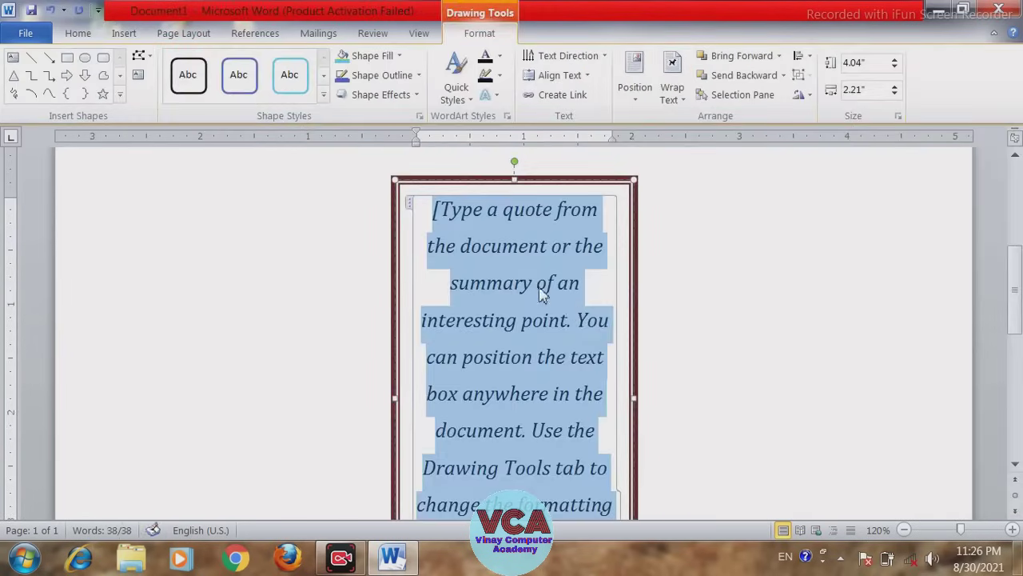
mouse_move(1018, 288)
mouse_down()
mouse_move(1017, 344)
mouse_move(1018, 328)
mouse_up()
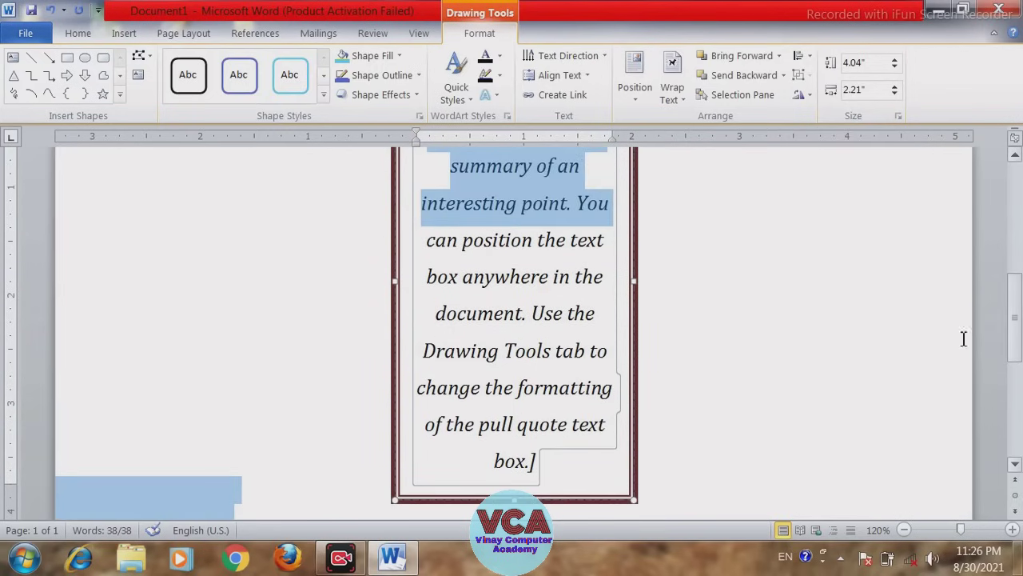
triple_click(532, 459)
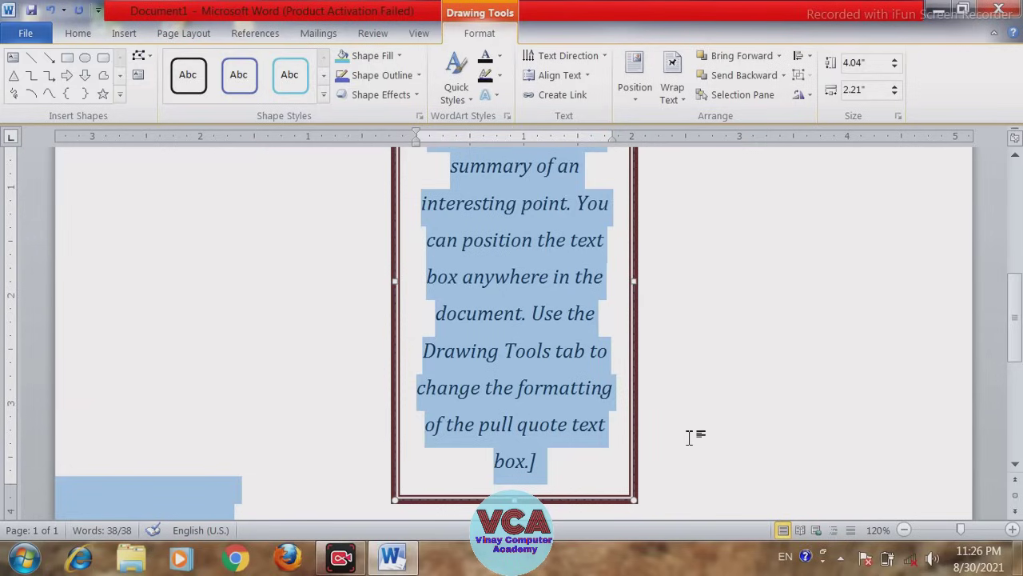
text(FS FSJFL)
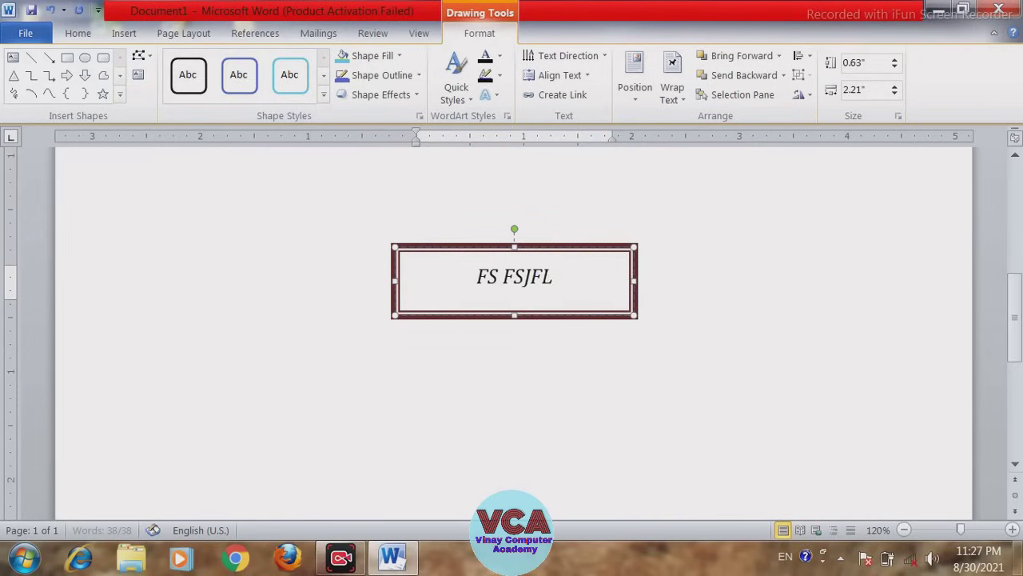
text(S FLSJFSD FLSJFLSDFS FJSLDF SFLSDF S)
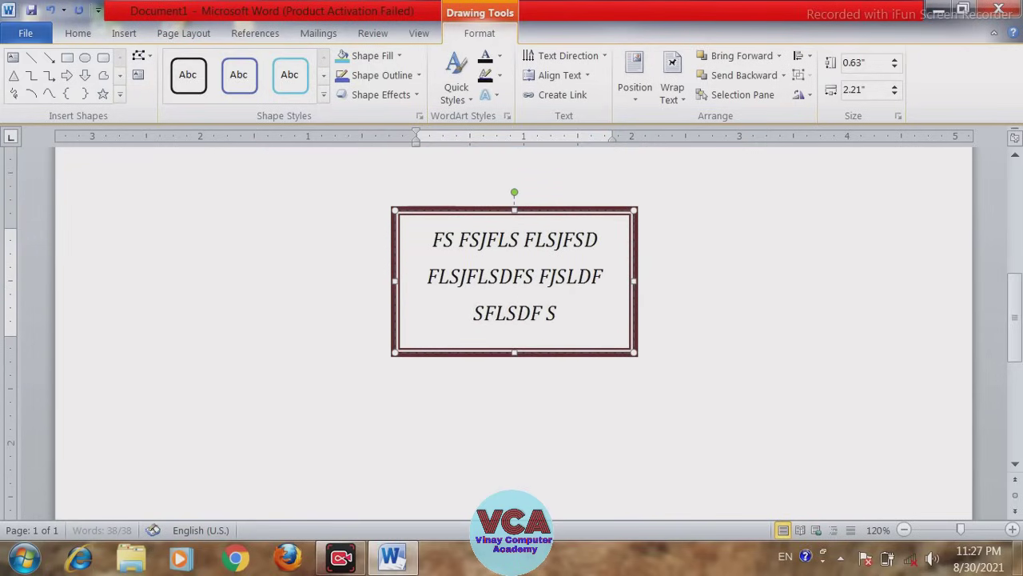
text(FJSLDF SJDFS DFJSDLF SDFJSLDF SDJFLSDF)
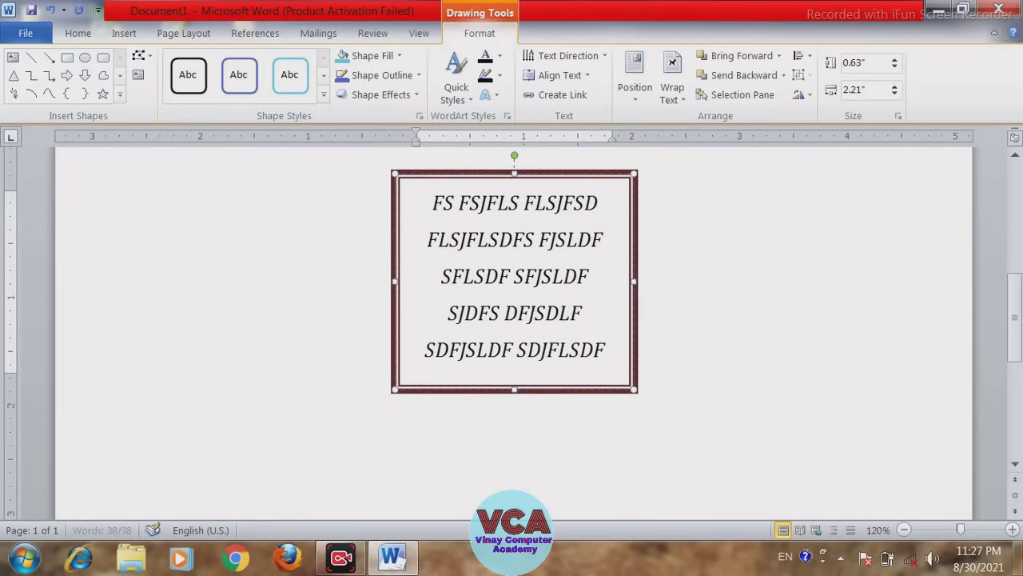
text( SDJFLS FJSLFS DFJSLDF SFJSF SFLSD)
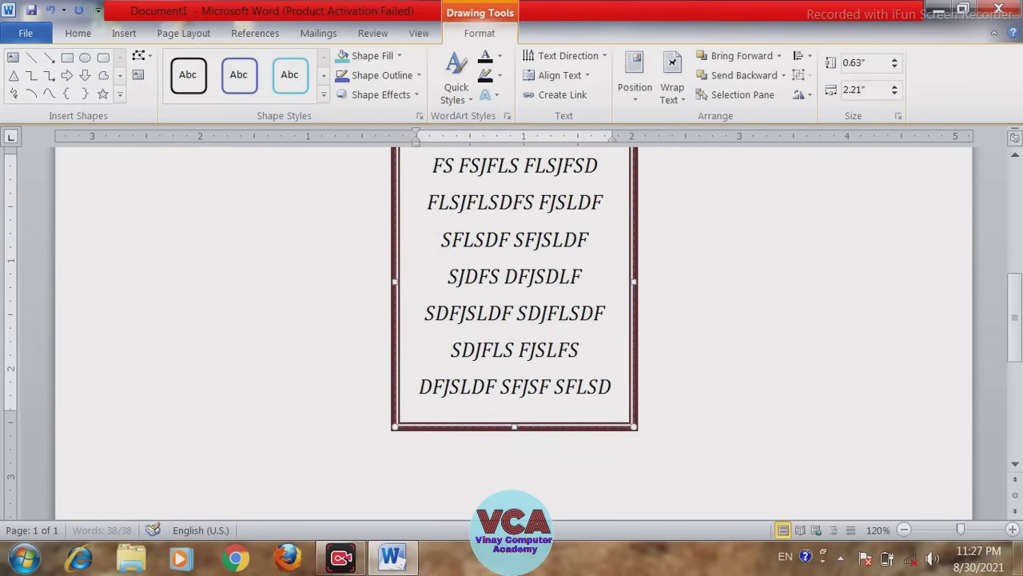
text( FSJFSDF SJFLSDF SLFSD FJSLF SDFJ)
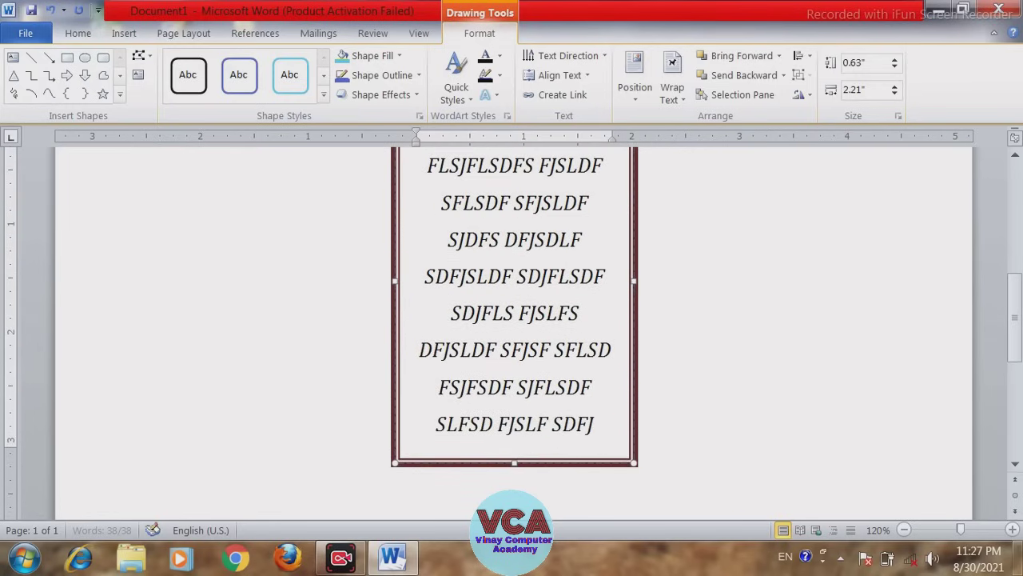
text(SLF SFS)
text(SFS S)
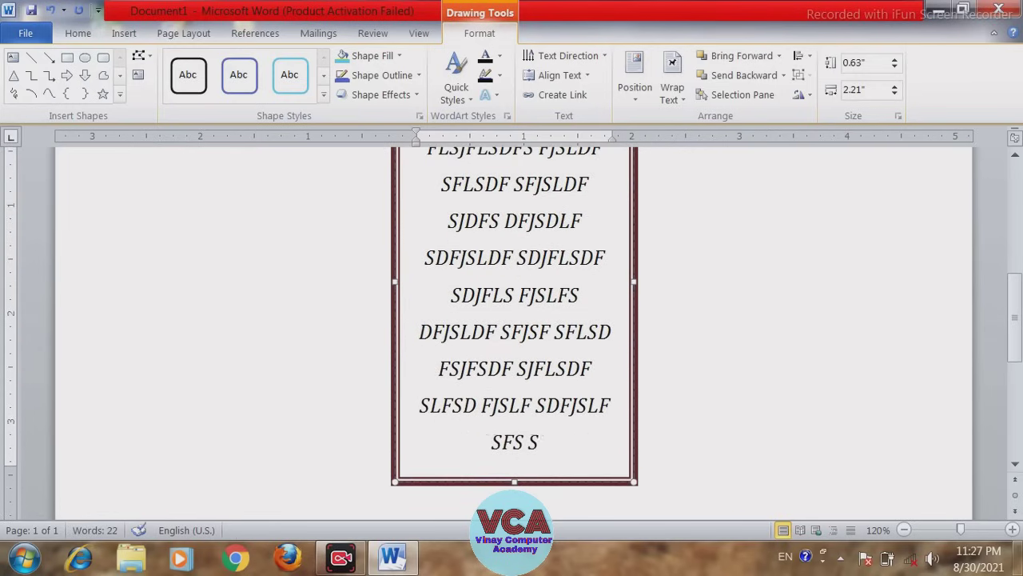
text(LDFD SFLKJSLD)
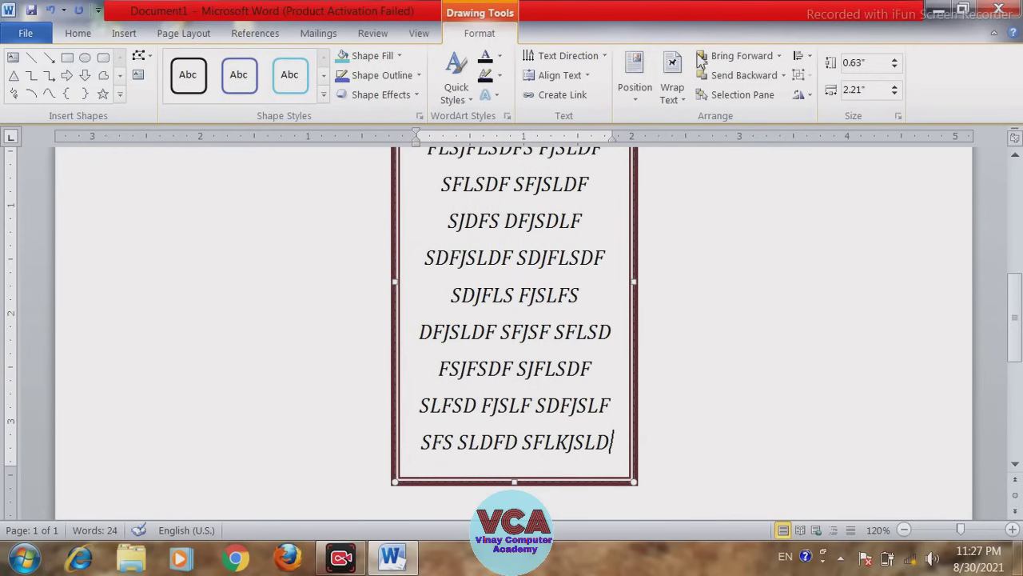
- Resize the quote box to about 4.56" wide, move it up, then delete it
drag(1016, 360, 1017, 336)
drag(633, 373, 811, 381)
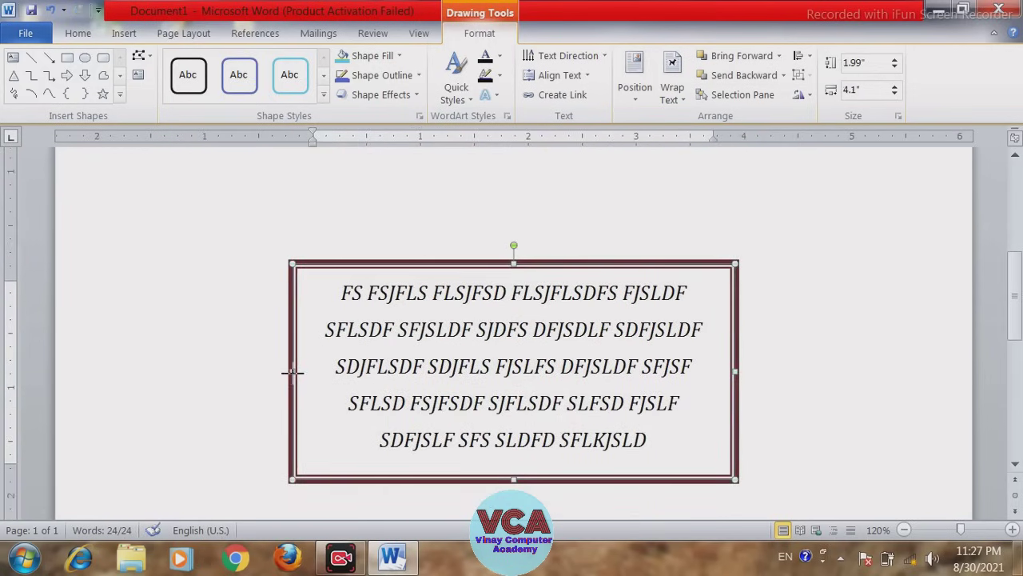
drag(294, 375, 266, 376)
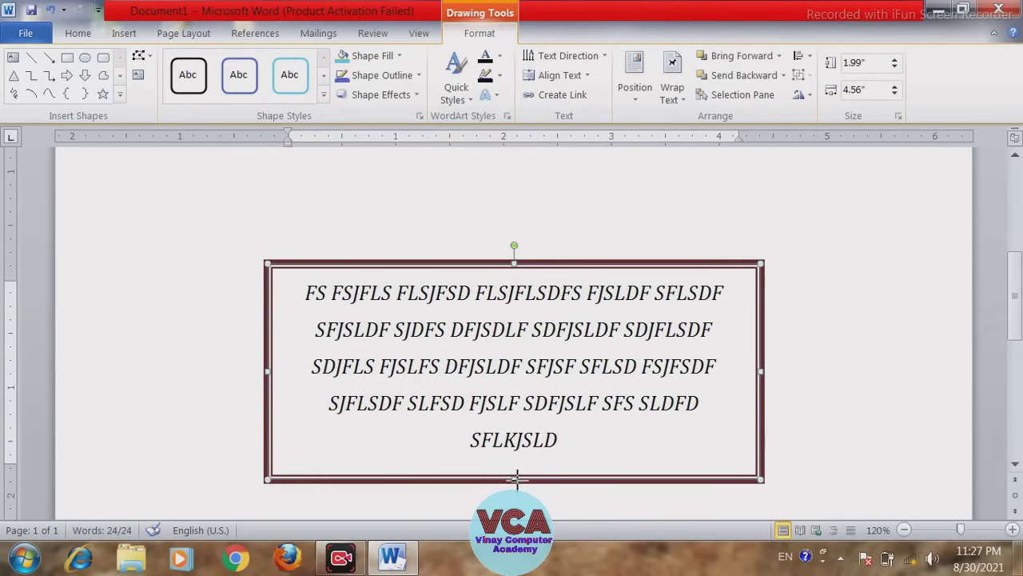
drag(516, 478, 517, 460)
mouse_move(610, 278)
mouse_down()
mouse_move(603, 243)
mouse_move(622, 217)
mouse_move(719, 220)
mouse_move(507, 237)
mouse_move(621, 222)
mouse_up()
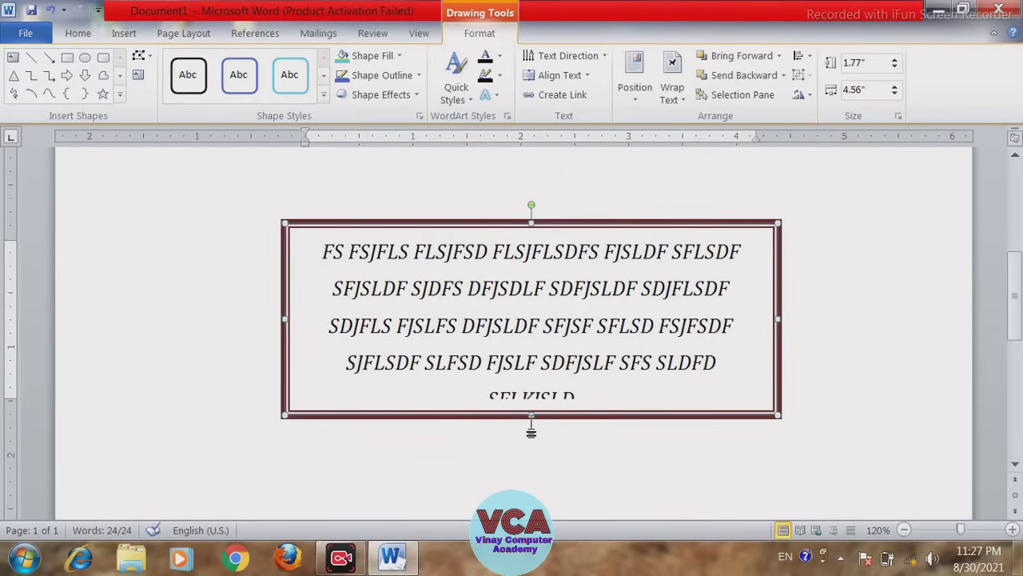
drag(529, 417, 531, 450)
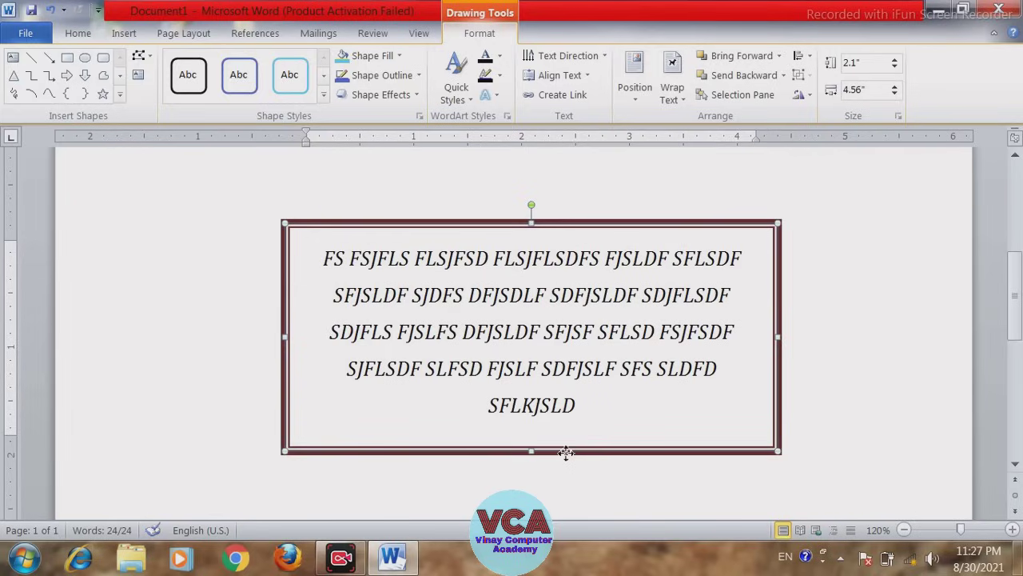
key(Delete)
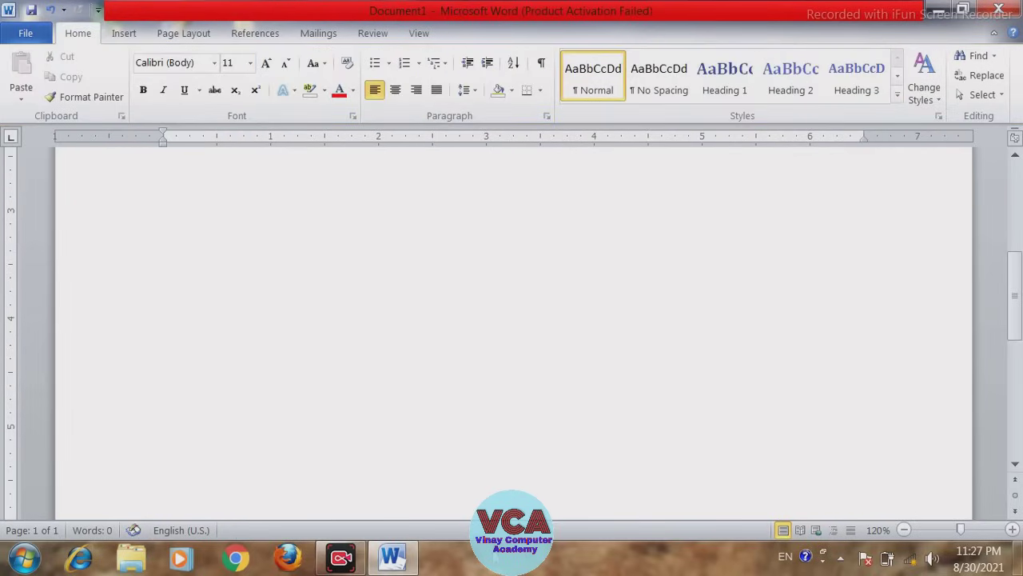
- Draw a new 2.35" × 2.55" text box near the page top and type filler text
click(129, 36)
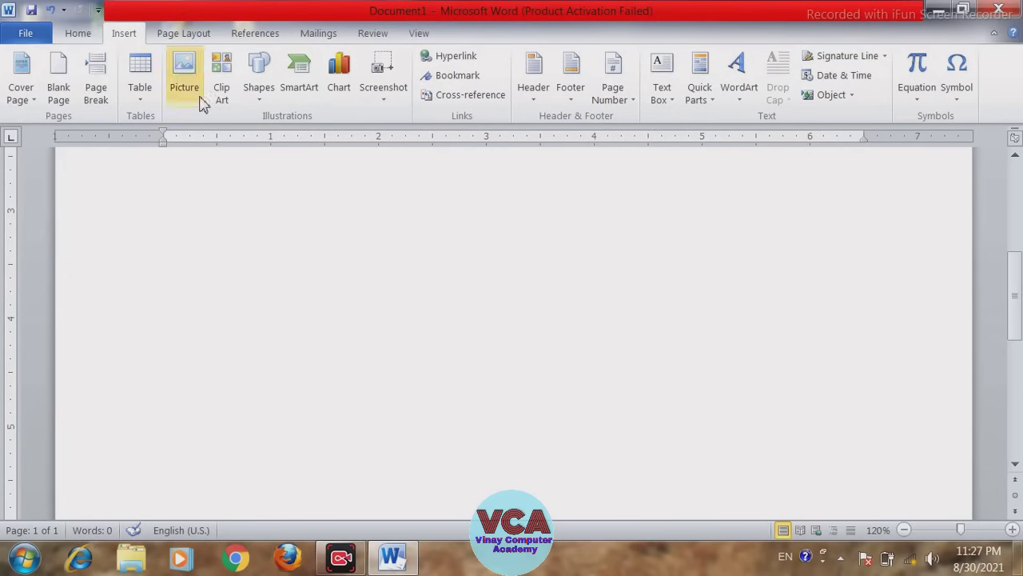
click(264, 103)
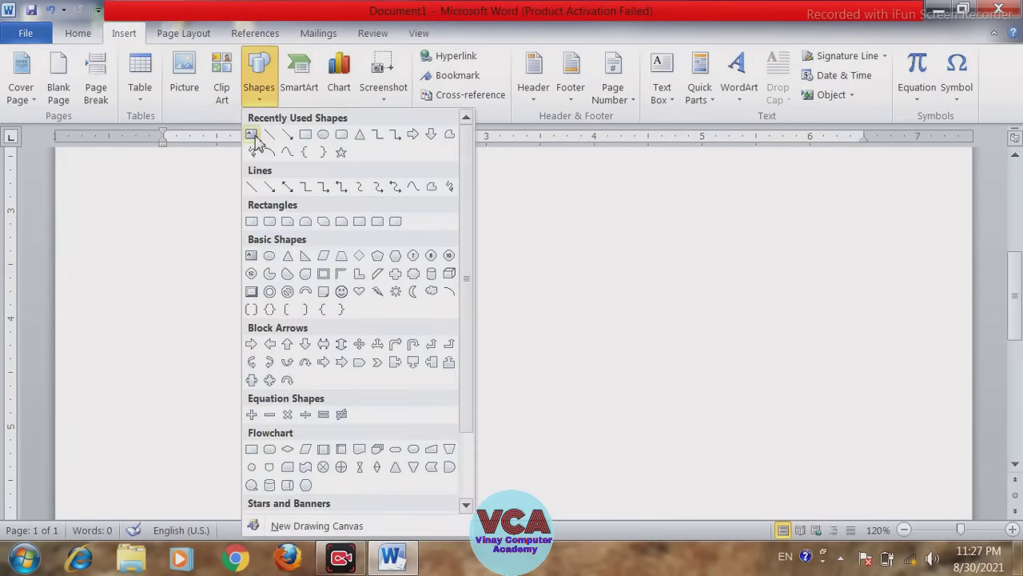
click(253, 136)
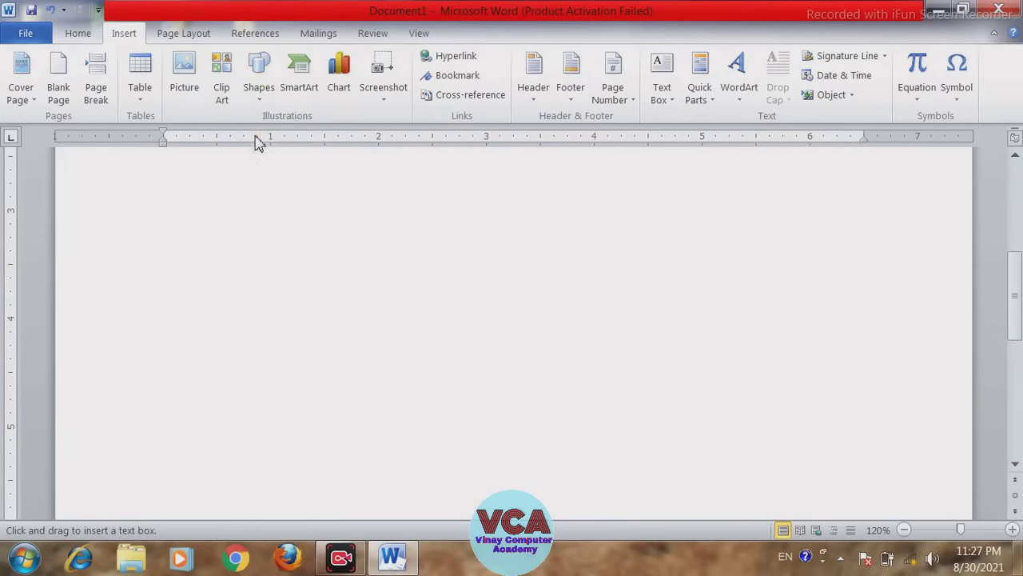
drag(385, 200, 660, 454)
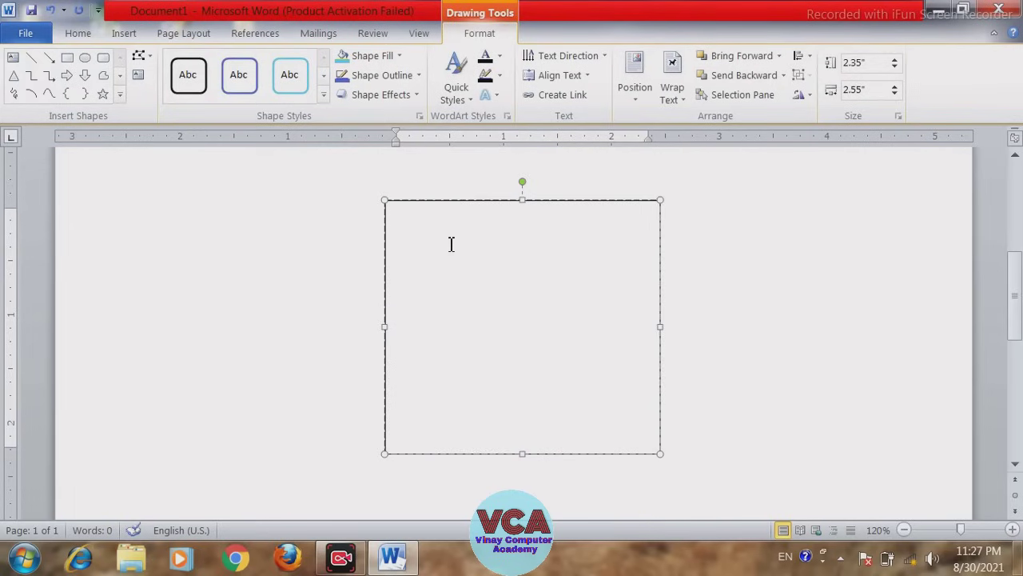
text(DJFLS FLSJFLS FSFSF)
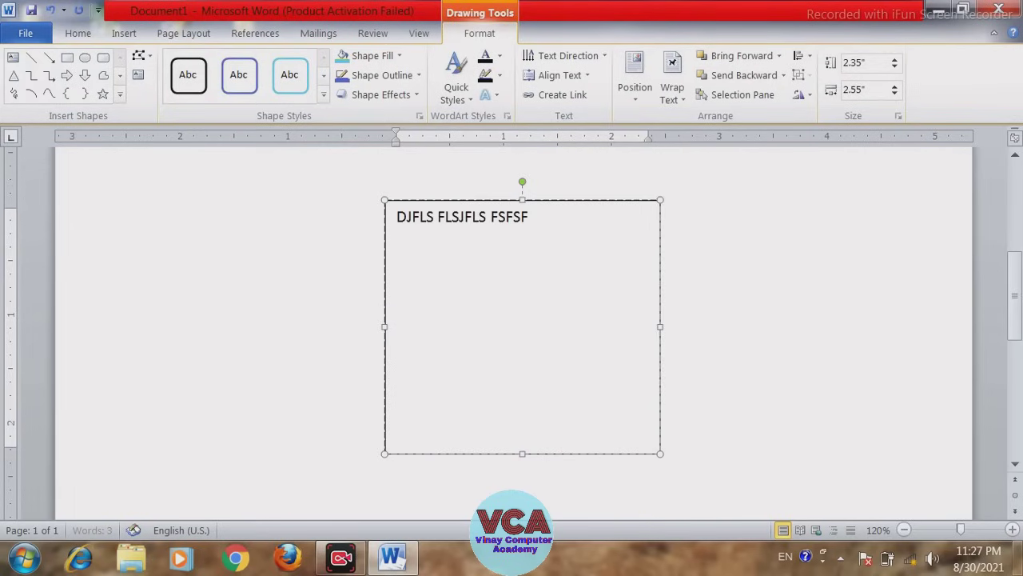
text(JSLDFS FJLSD FJSDLF SDFJLSDF SDJF)
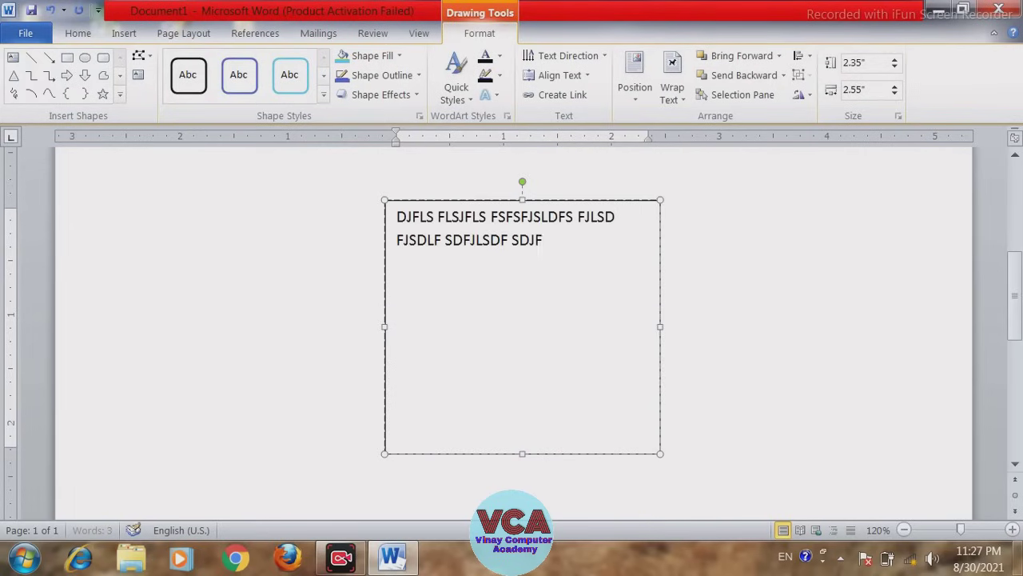
- Look over the Text Box options on the Insert ribbon, then dismiss them
click(124, 33)
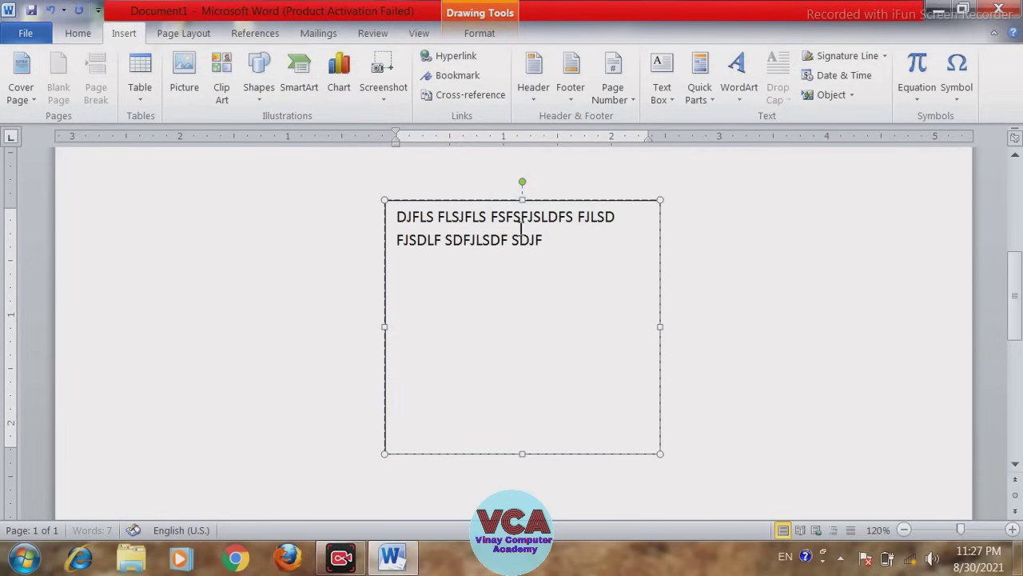
click(663, 100)
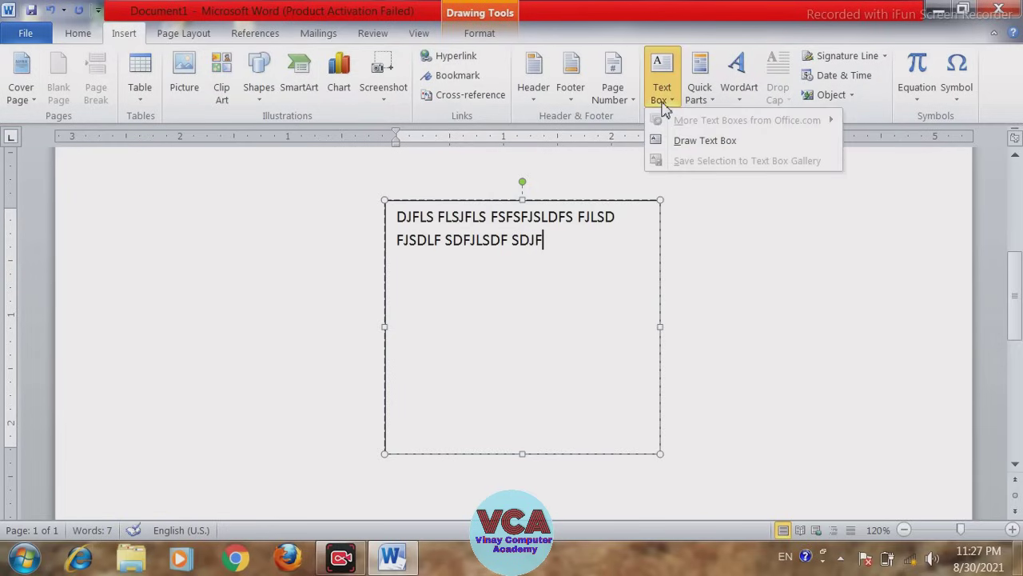
click(714, 140)
key(Escape)
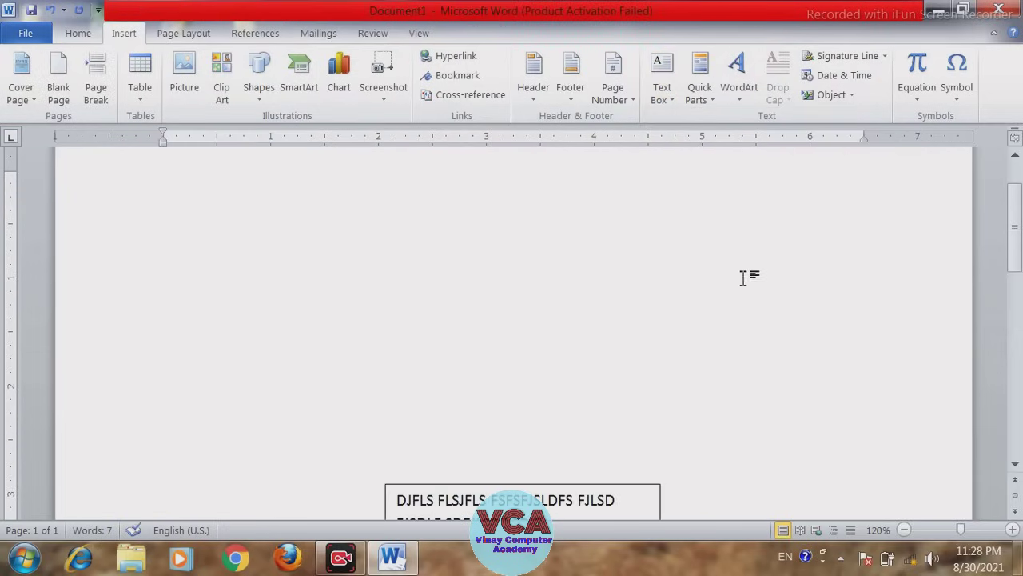
- Open and close the Text Box gallery, then select the filler text inside the box
click(669, 107)
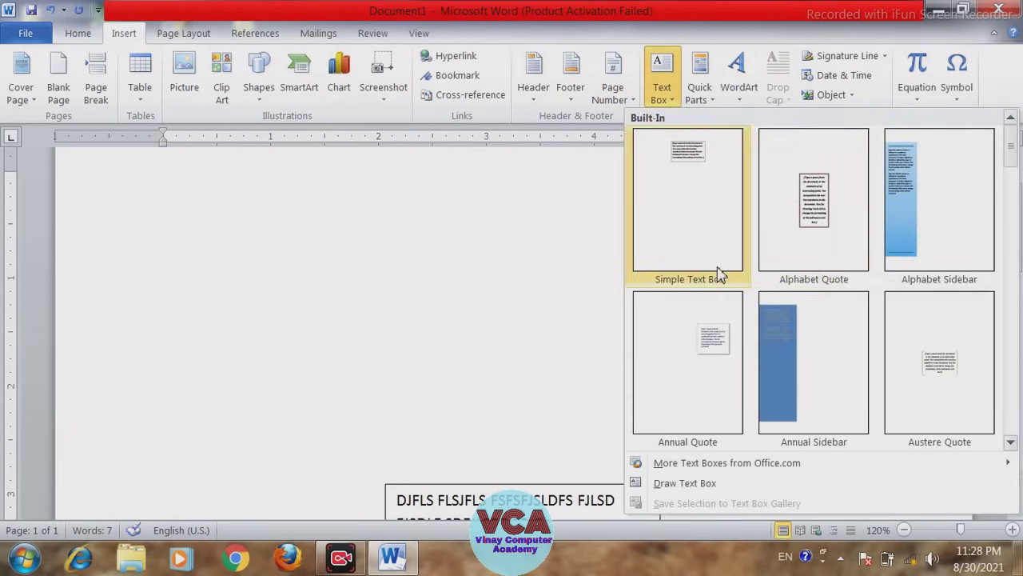
click(479, 274)
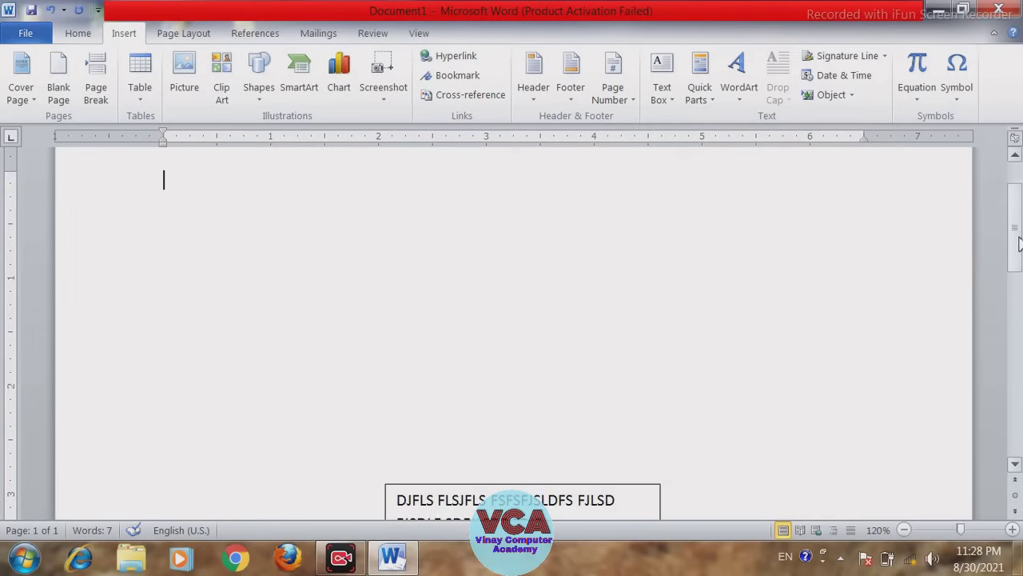
scroll(1021, 302, down, 3)
scroll(1021, 303, down, 1)
click(559, 288)
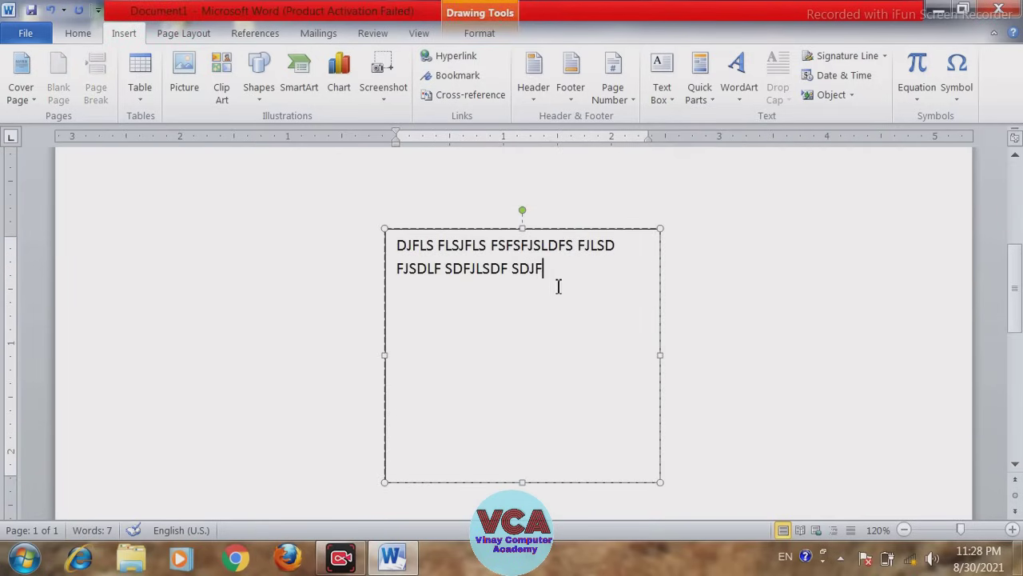
mouse_move(546, 274)
mouse_down()
mouse_move(451, 272)
mouse_move(397, 240)
mouse_move(402, 249)
mouse_up()
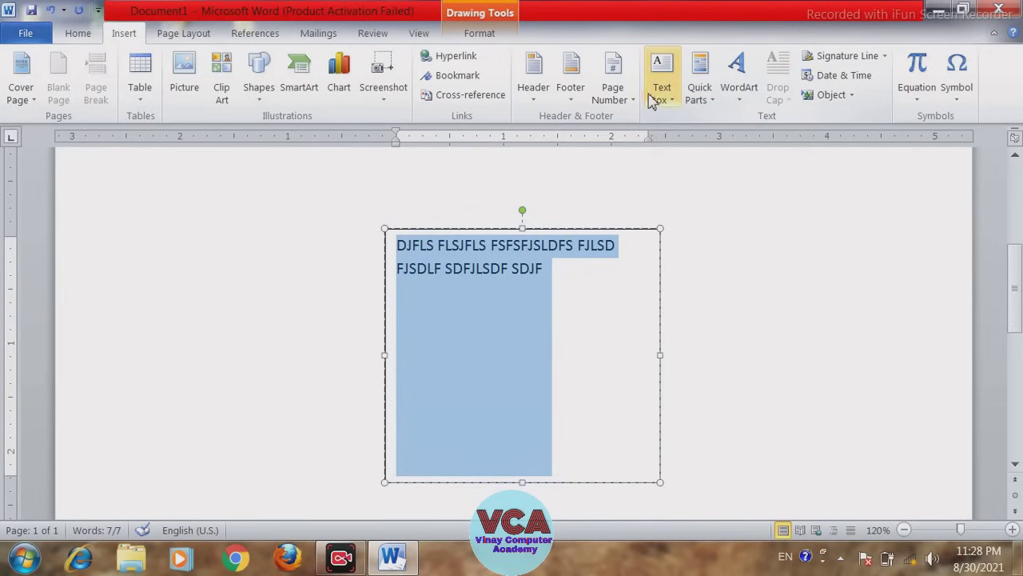
- Select the drawn text box as a whole and delete it, leaving the page empty
click(611, 232)
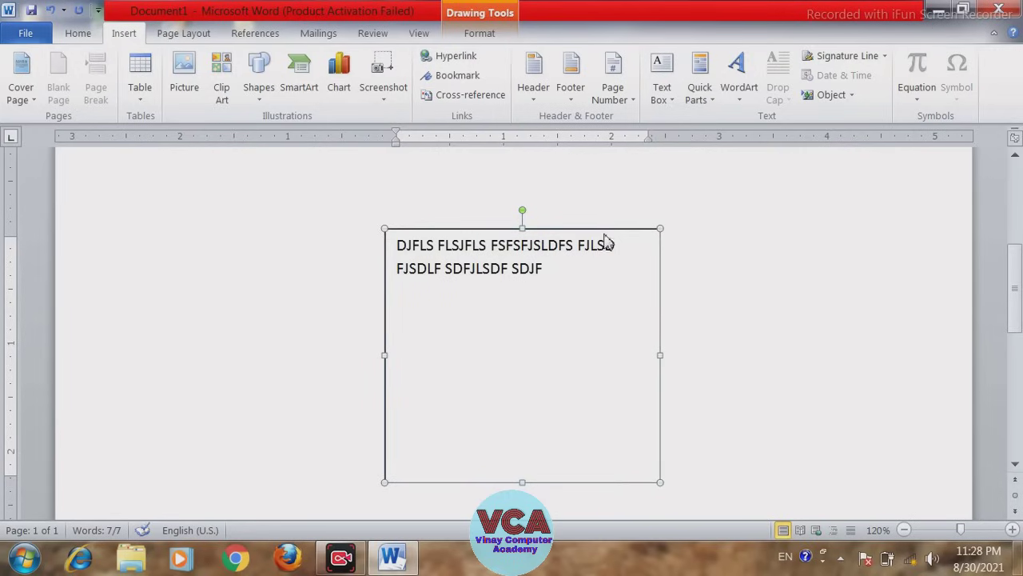
click(605, 221)
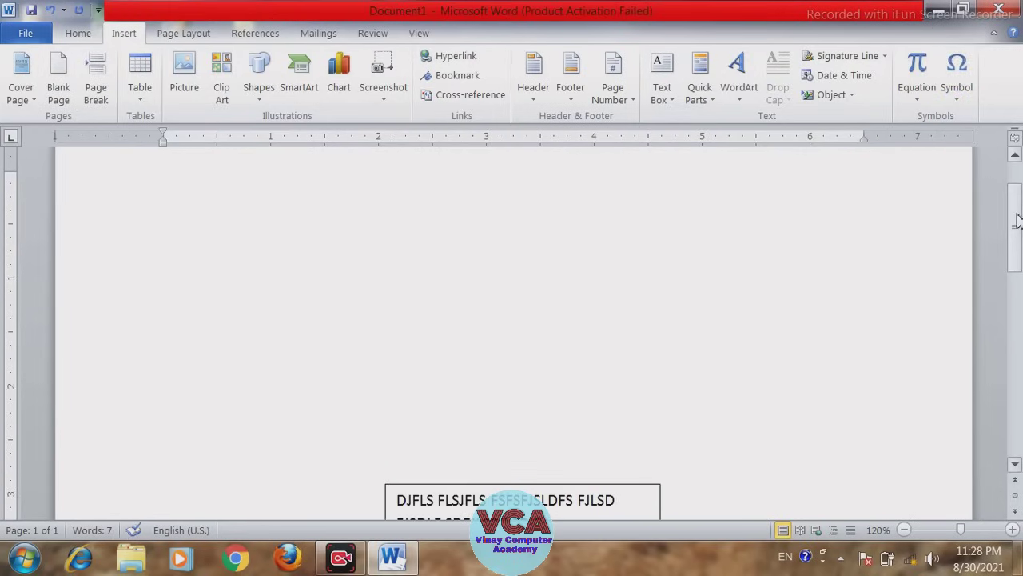
drag(1018, 220, 1019, 265)
click(577, 296)
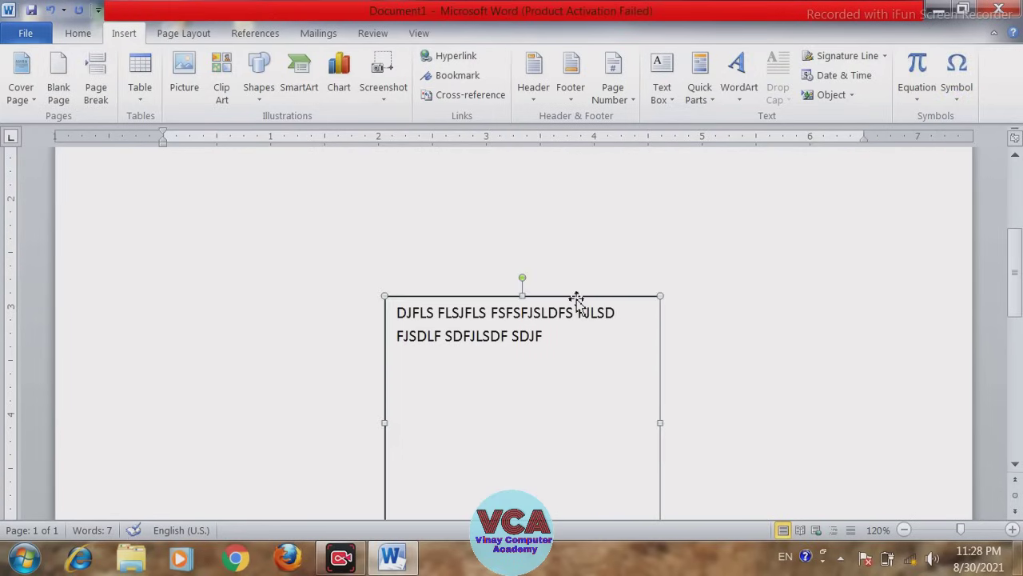
key(Delete)
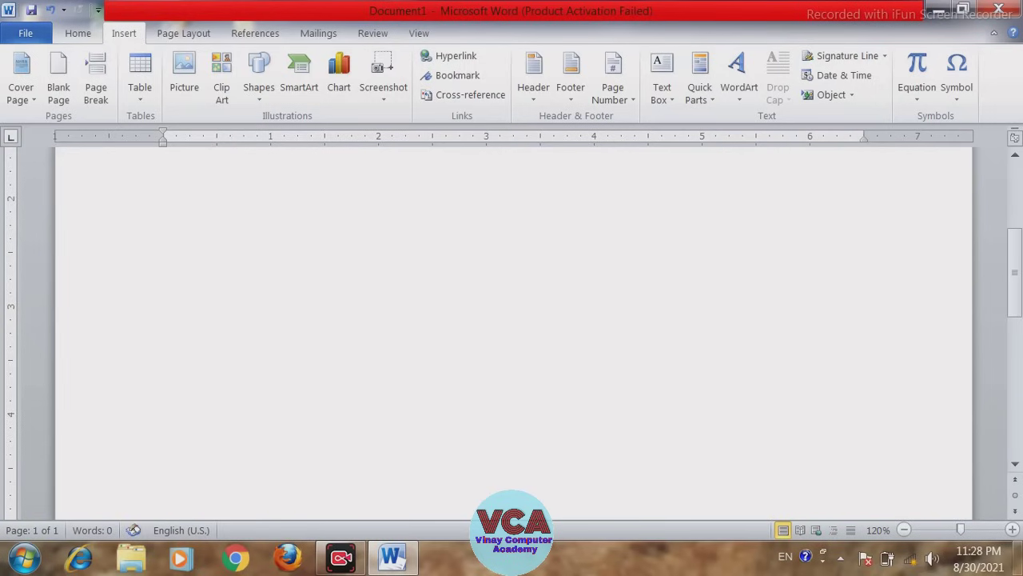
drag(1019, 294, 1017, 226)
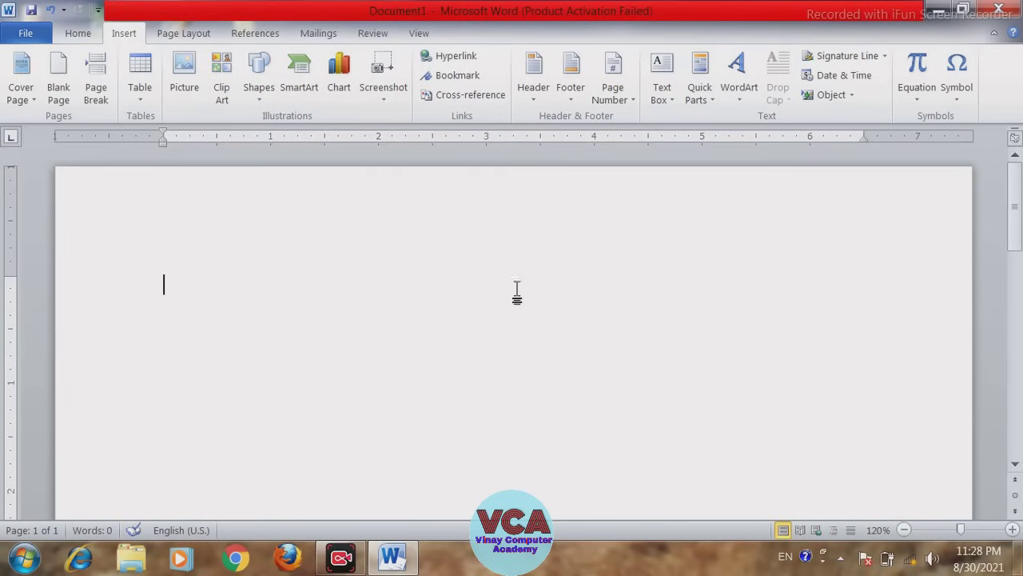
- Show the Quick Parts options, dismissing the security renewal popup that interrupts
click(699, 94)
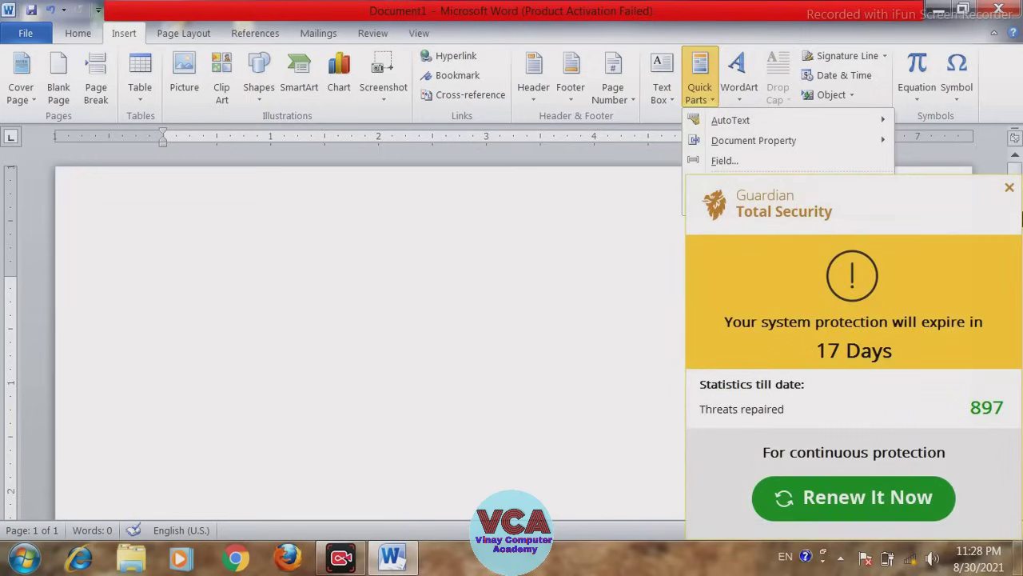
click(1009, 187)
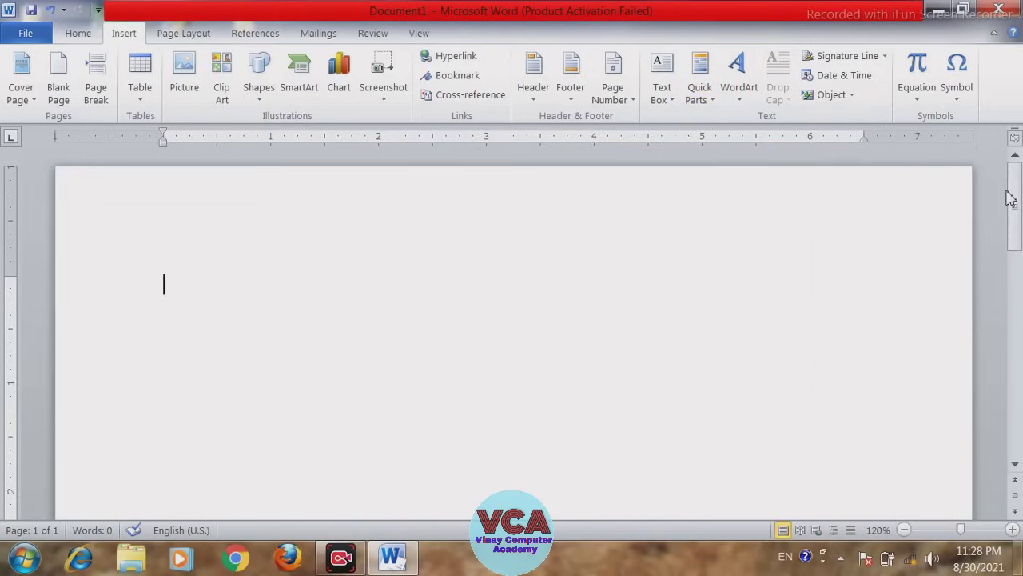
click(700, 100)
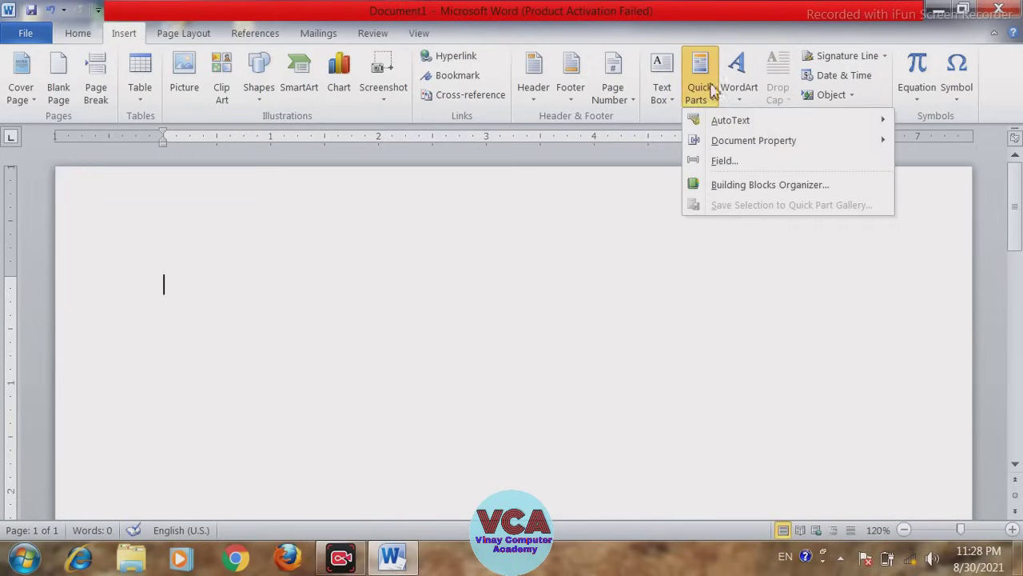
- Close the Quick Parts menu and scroll the blank page down and back up
click(441, 263)
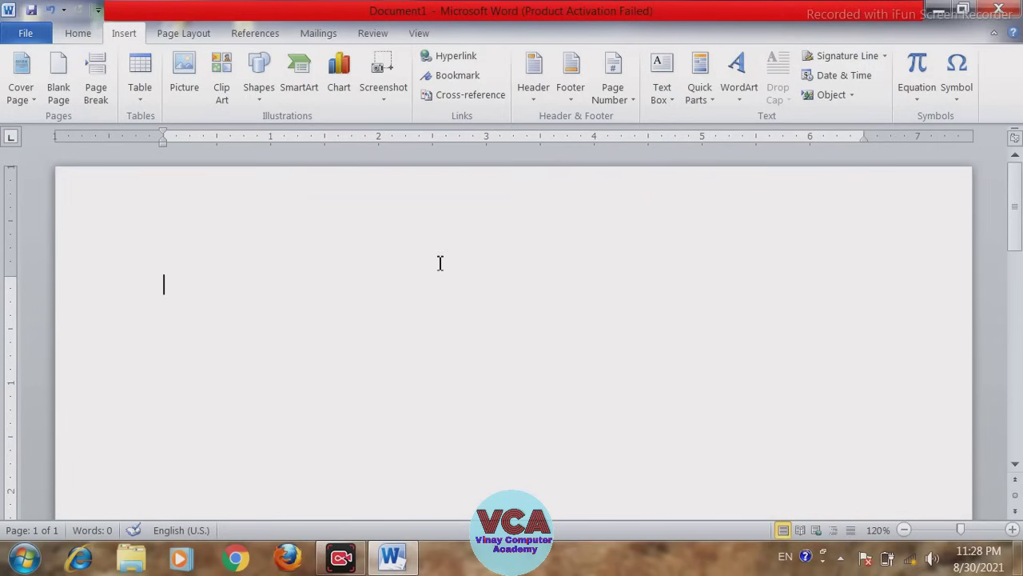
scroll(1014, 253, down, 1)
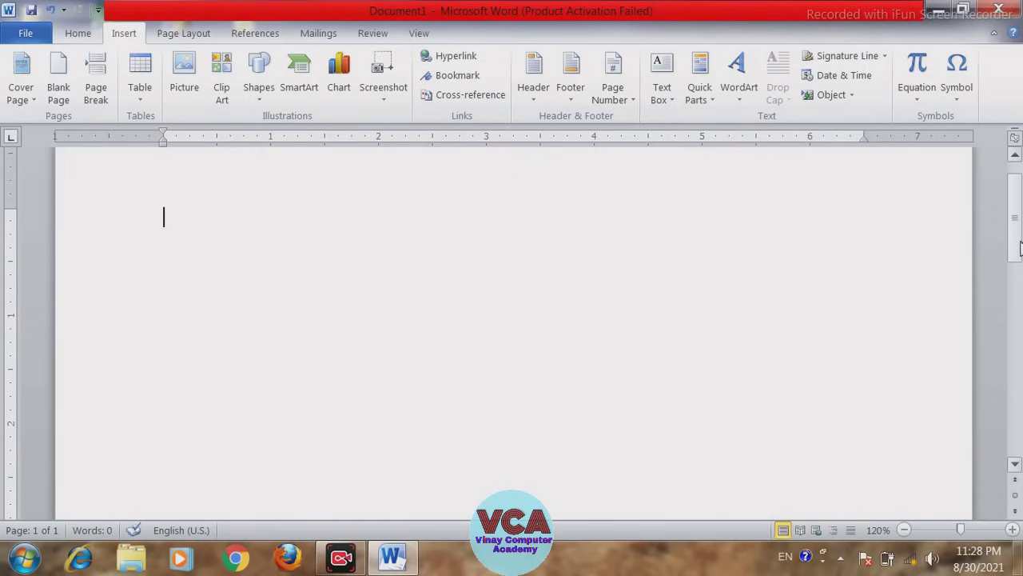
scroll(1018, 248, up, 1)
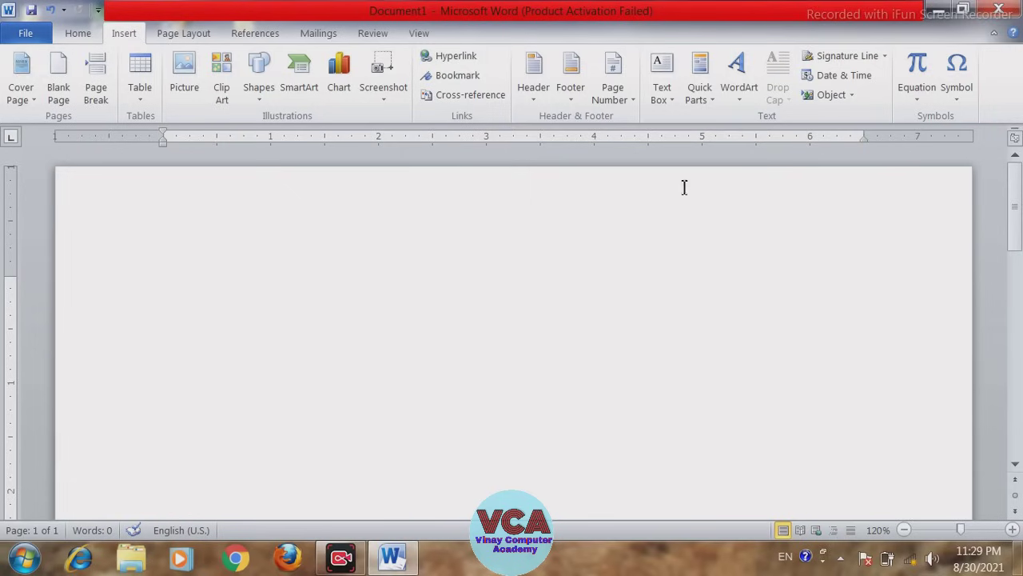
- Start the letter with the lines 'To' and 'The Principle'
click(701, 113)
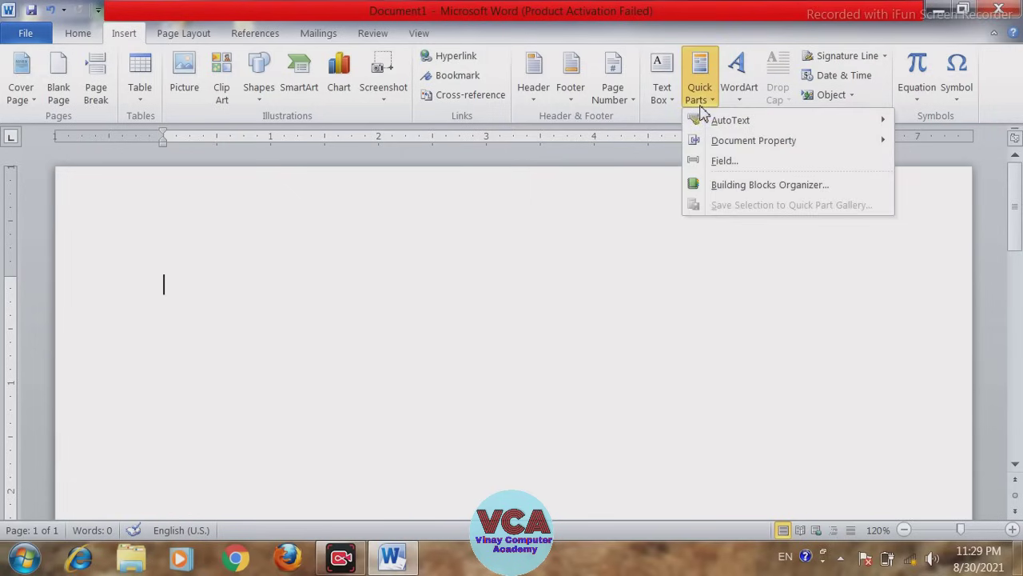
click(470, 281)
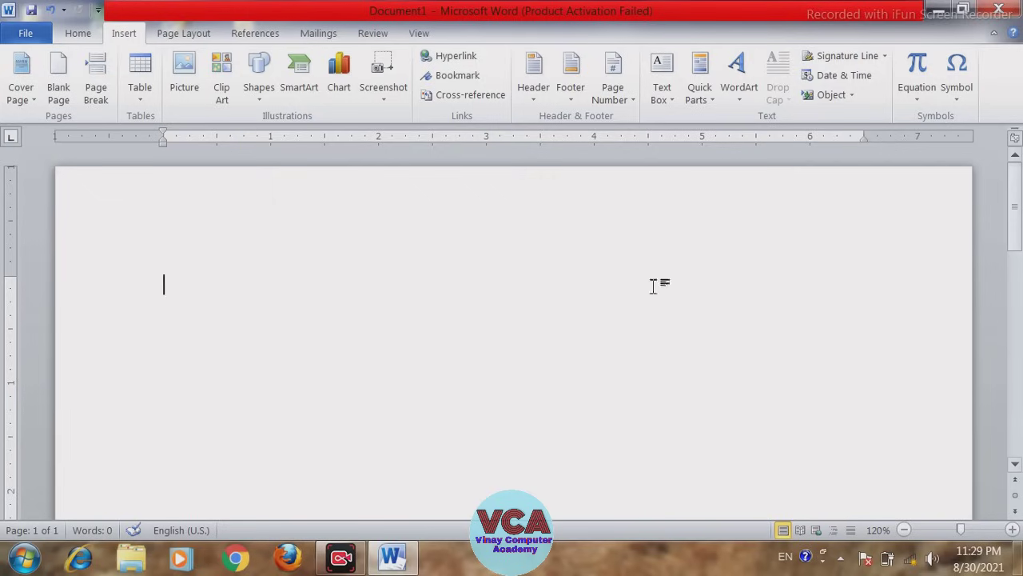
text(TO)
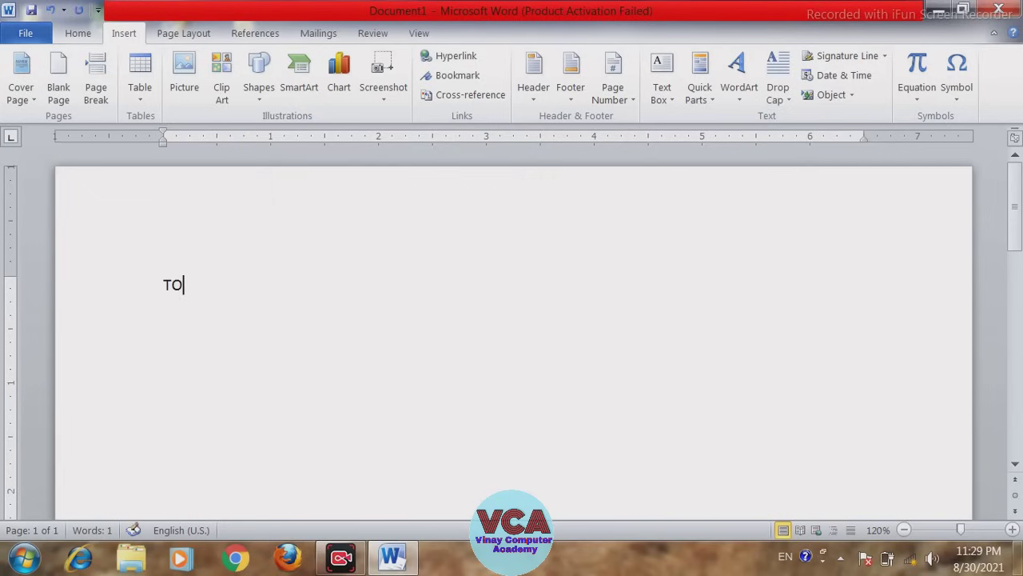
key(BackSpace)
key(Return)
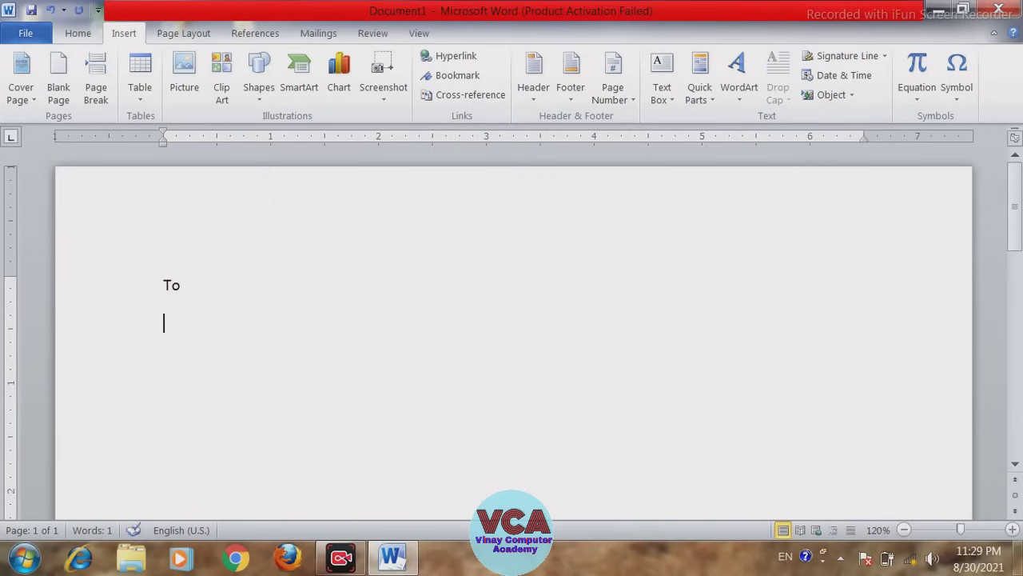
text(the P)
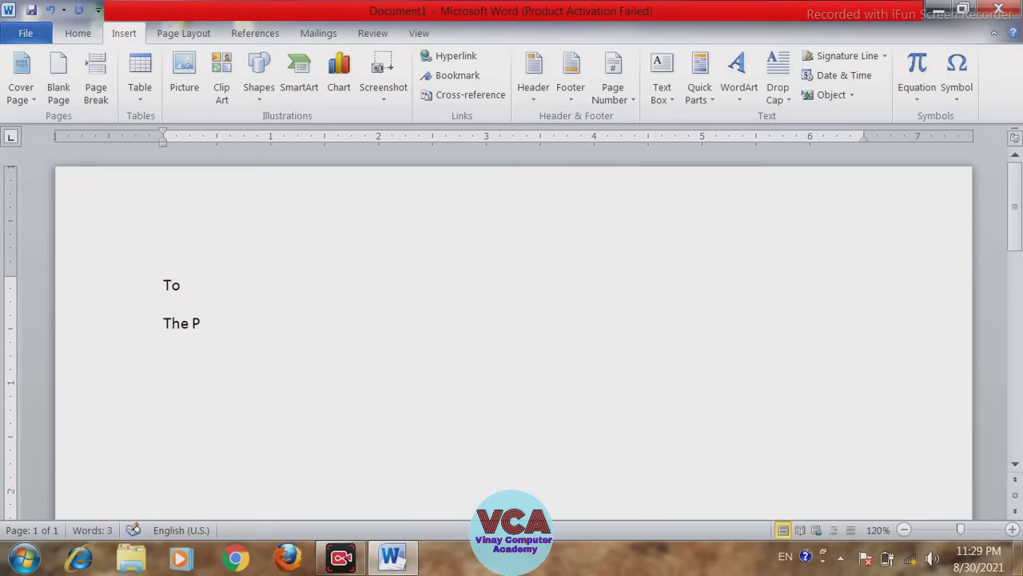
text(ri)
text(ncip)
text(le)
key(Return)
key(Return)
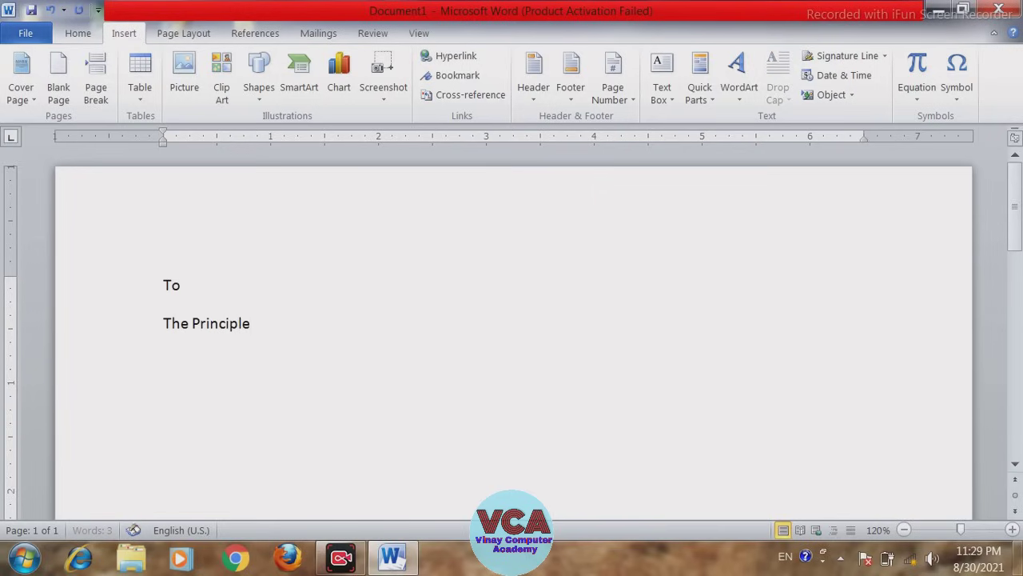
- Add a 'Sub-' line and begin the =rand() line below it
text(Sub)
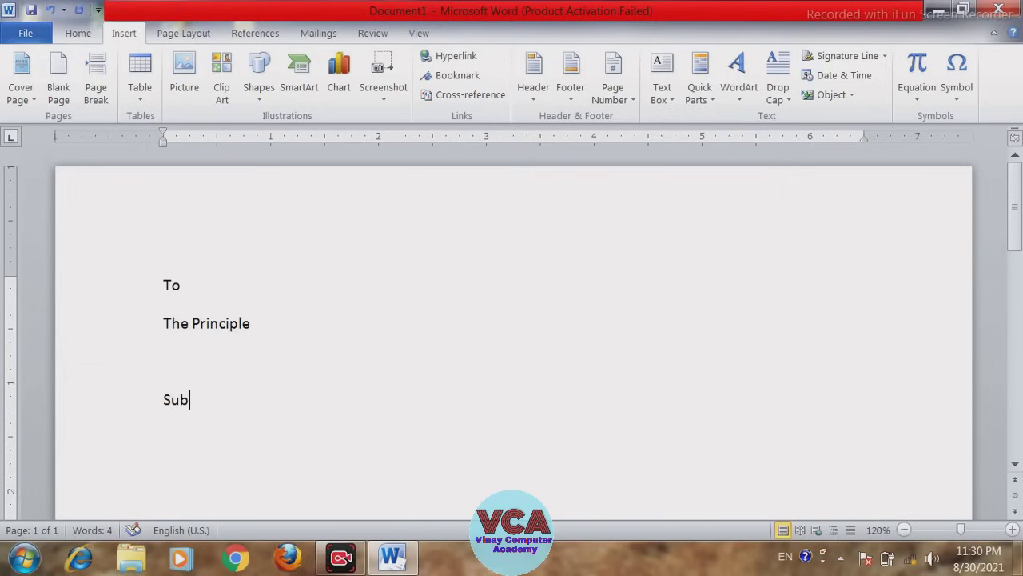
text(-)
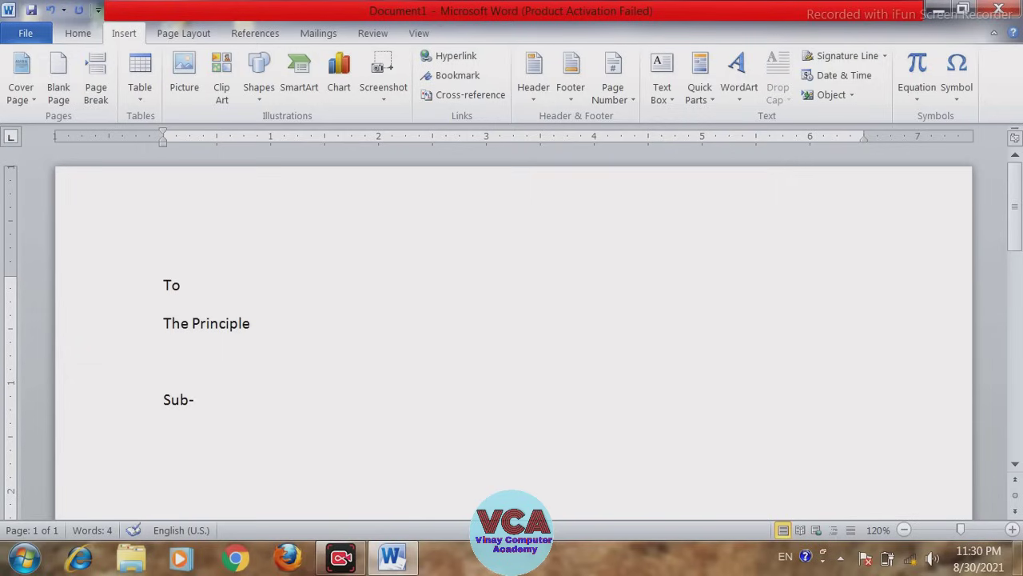
key(Return)
text(-)
key(BackSpace)
text(=)
text(su)
key(BackSpace)
key(BackSpace)
- Expand =rand() into three sample filler paragraphs
text(rand()
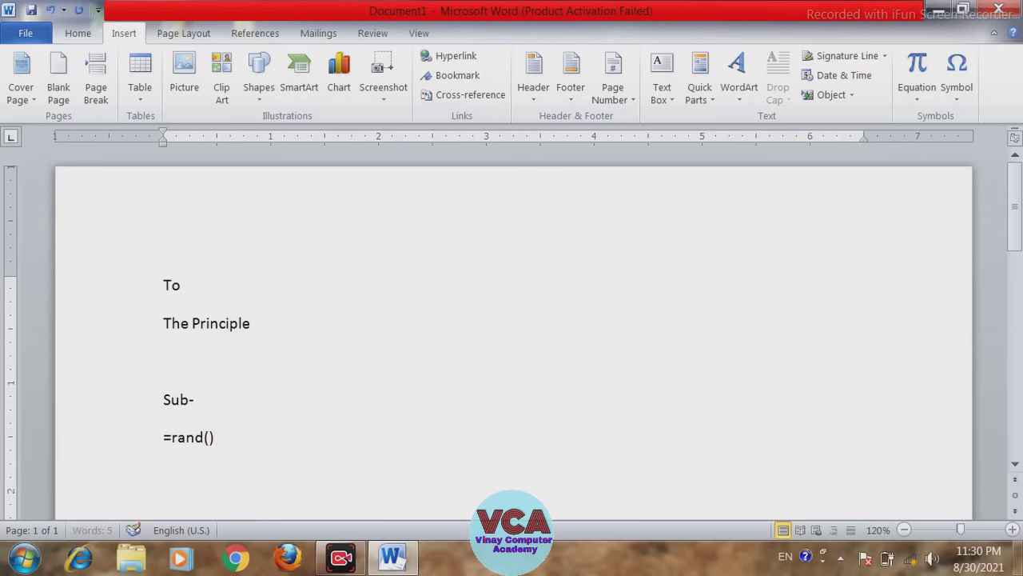
key(Return)
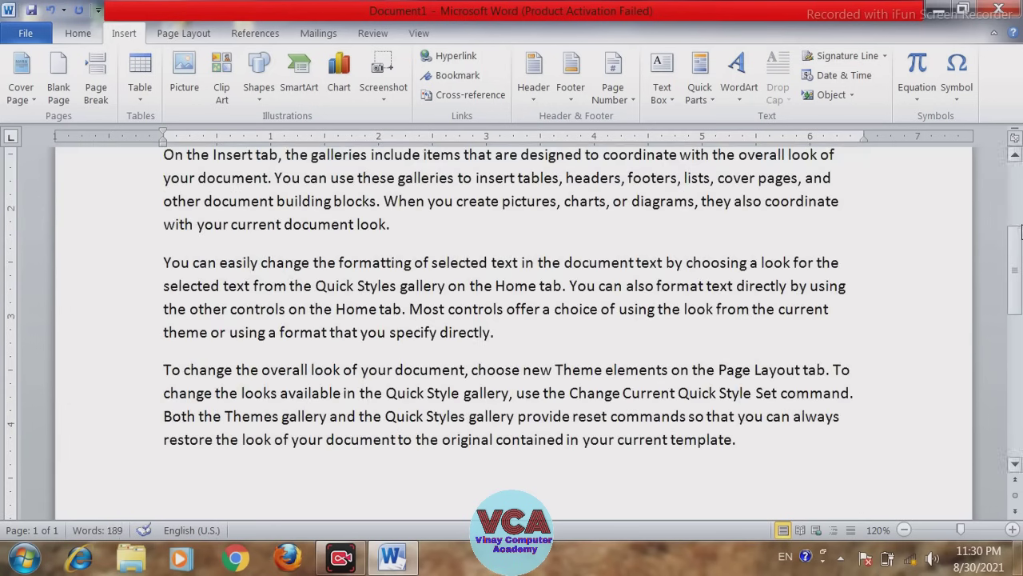
drag(1016, 277, 1014, 232)
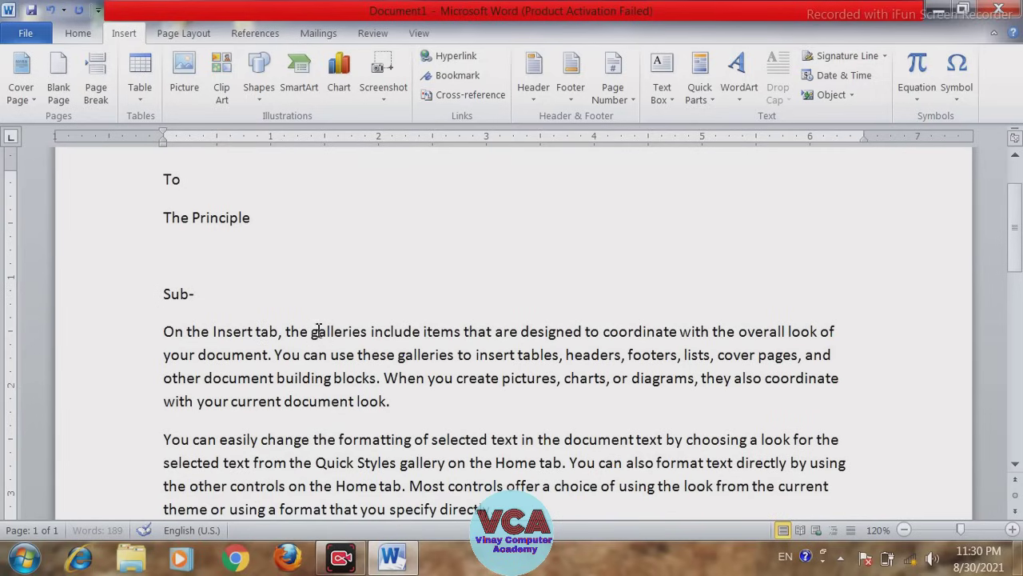
- Copy 'On the Insert tab, the galleries include items' after 'Sub- ', then select the whole letter
drag(463, 334, 164, 332)
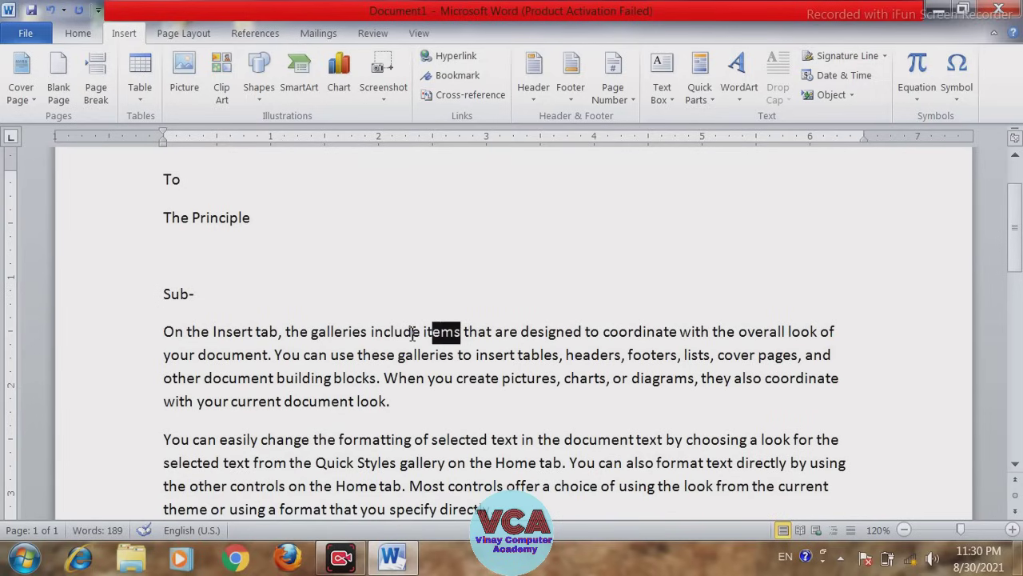
key(ctrl+c)
click(204, 302)
key(ctrl+v)
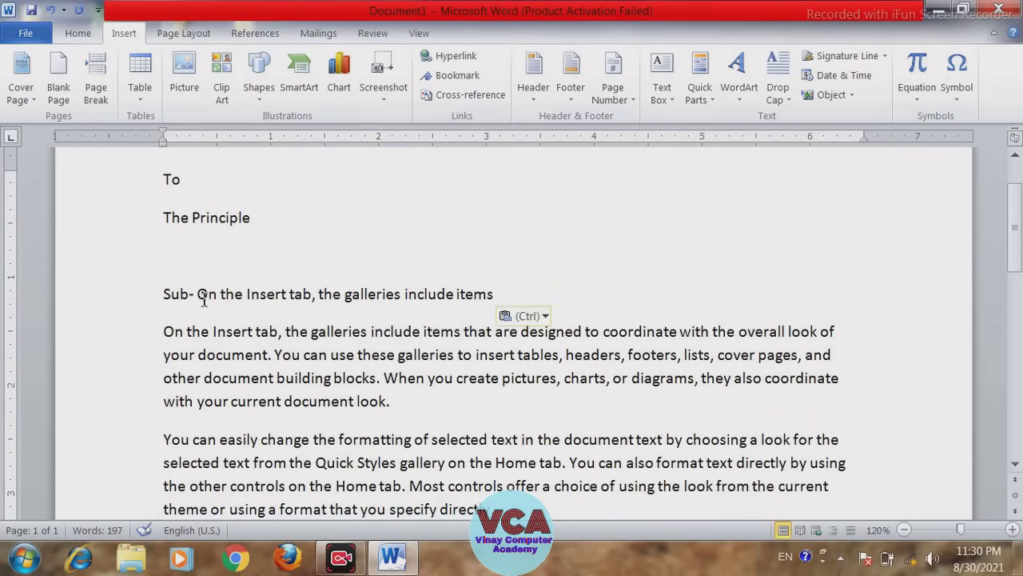
drag(1014, 264, 1014, 312)
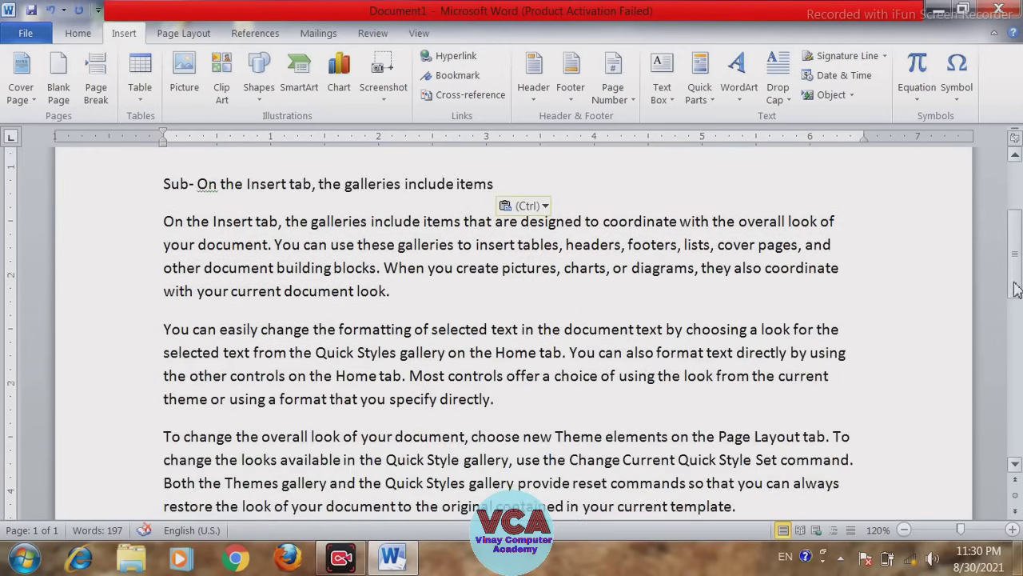
mouse_move(735, 405)
mouse_down()
mouse_move(195, 329)
mouse_move(169, 284)
mouse_up()
- Set the whole letter in Times New Roman, enlarged from 11 to 12 pt
click(78, 33)
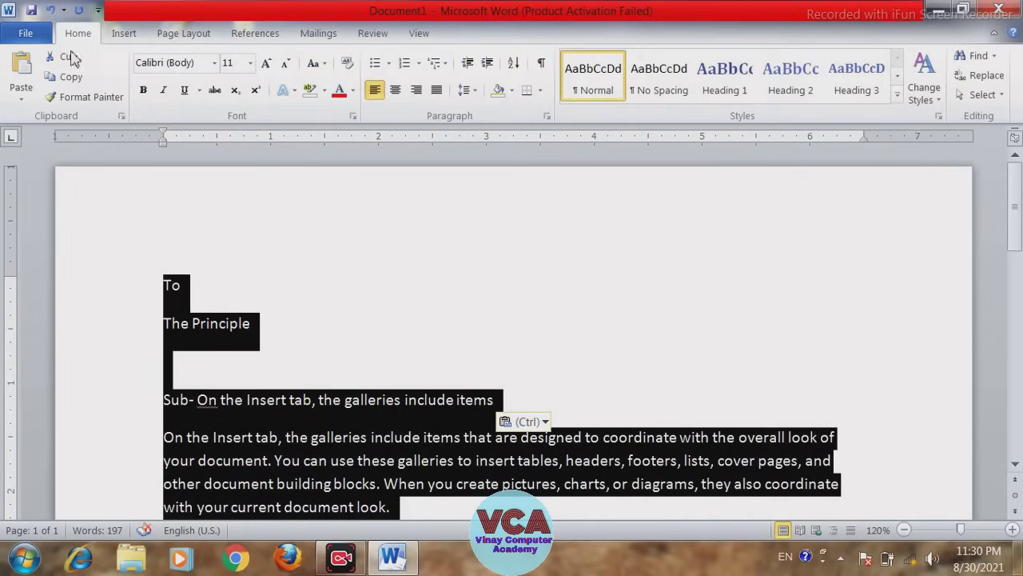
click(172, 64)
text(Times New Roma)
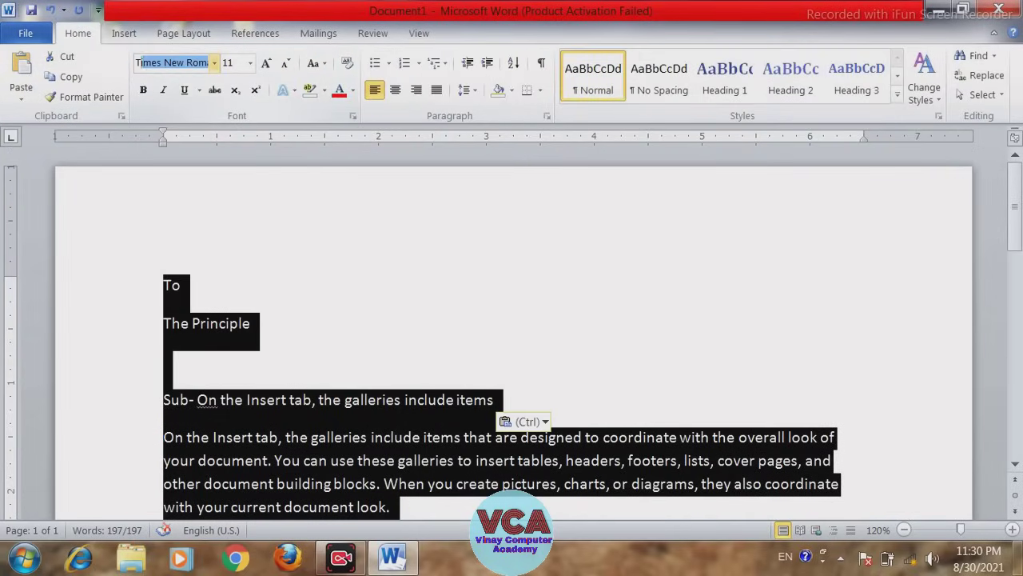
key(Return)
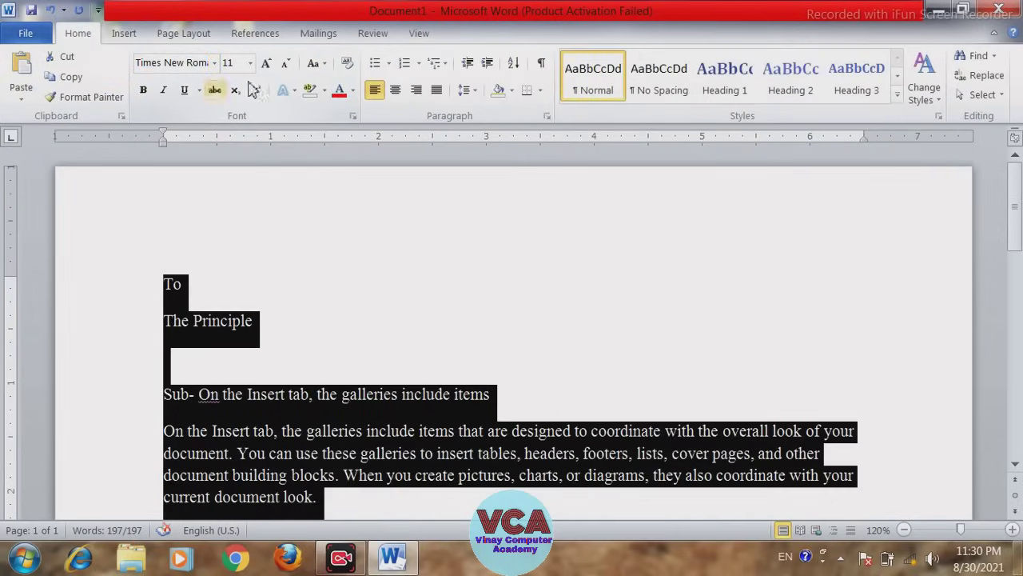
click(267, 63)
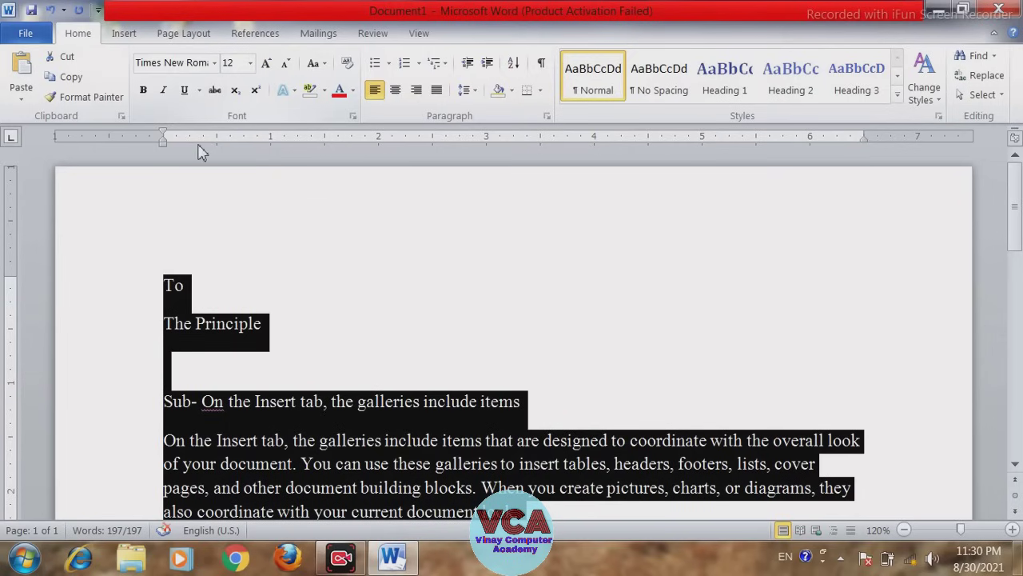
click(404, 261)
- Make the To, The Principle and Sub- lines bold
drag(297, 331, 186, 289)
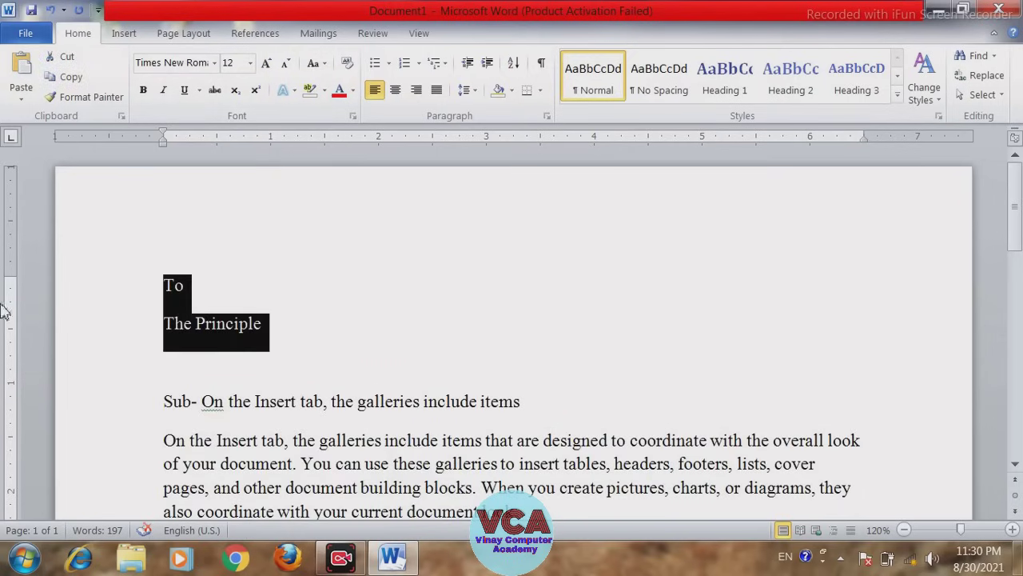
click(144, 90)
click(406, 388)
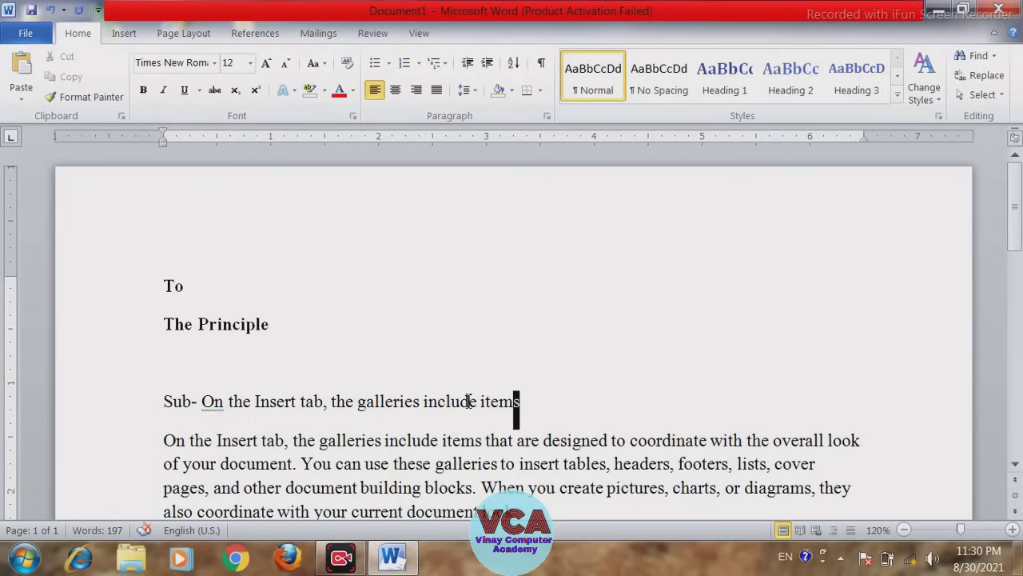
drag(518, 404, 160, 407)
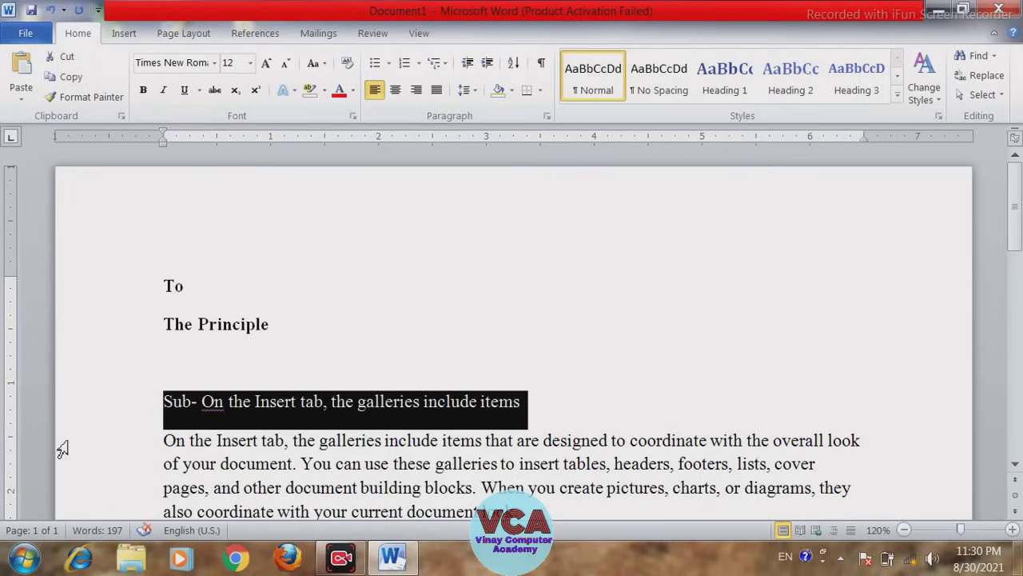
click(143, 90)
click(452, 329)
drag(1014, 240, 1015, 280)
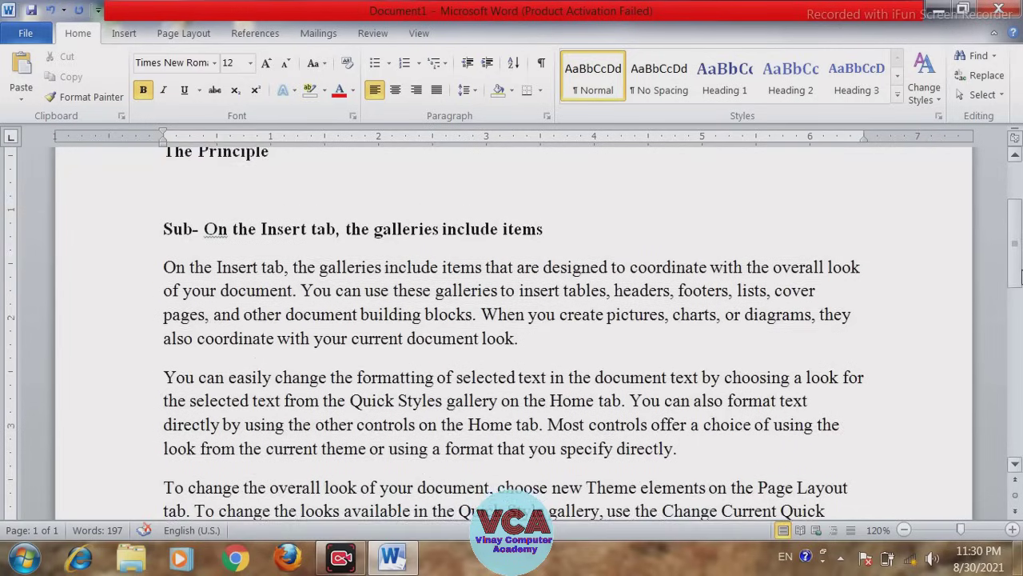
mouse_move(518, 324)
mouse_down()
mouse_move(387, 316)
mouse_move(163, 253)
mouse_up()
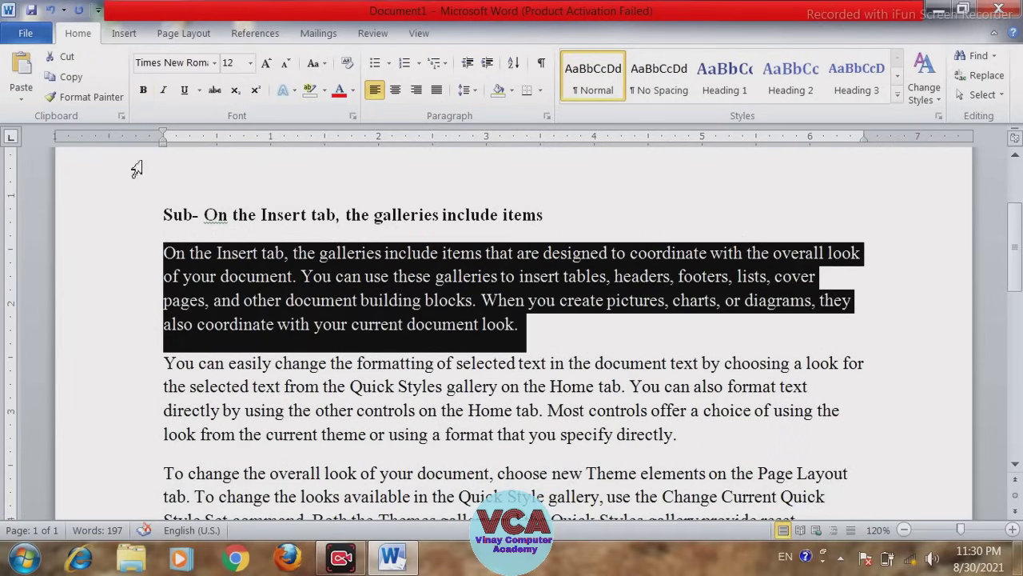
- Make the first body paragraph bold red and the second bold green
click(337, 91)
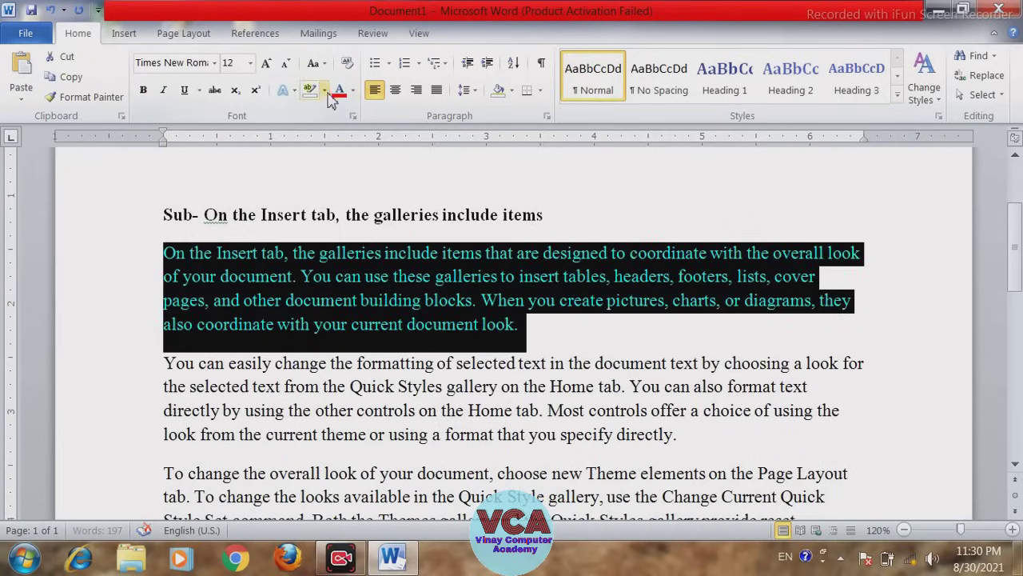
click(143, 90)
click(279, 253)
mouse_move(678, 434)
mouse_down()
mouse_move(359, 411)
mouse_move(163, 363)
mouse_up()
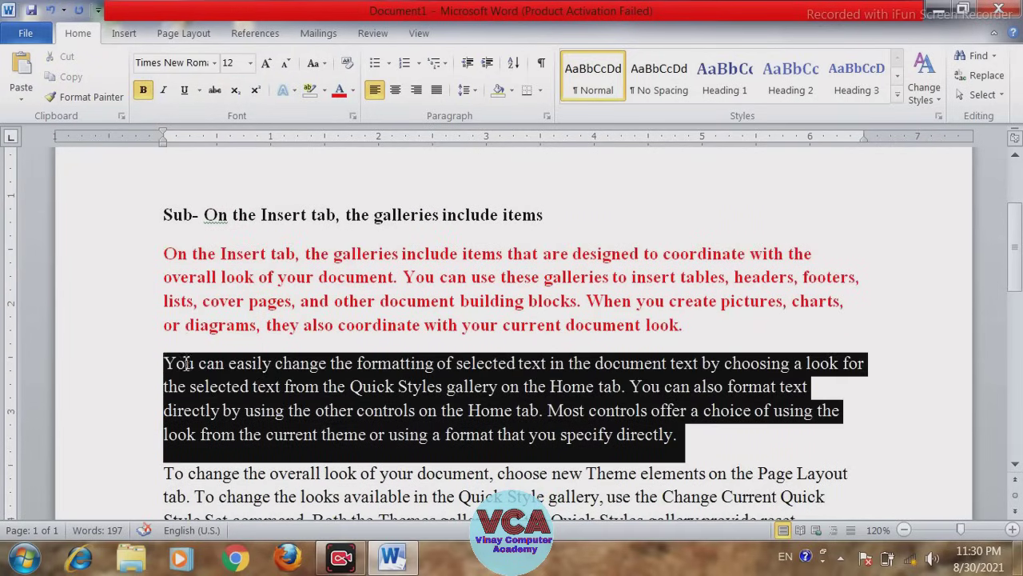
click(352, 91)
mouse_move(378, 281)
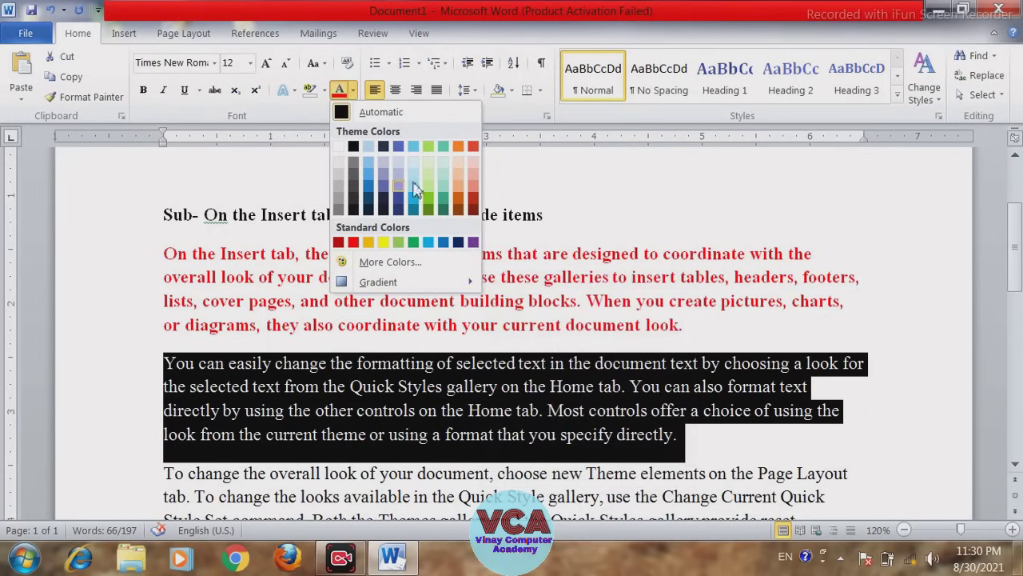
click(414, 242)
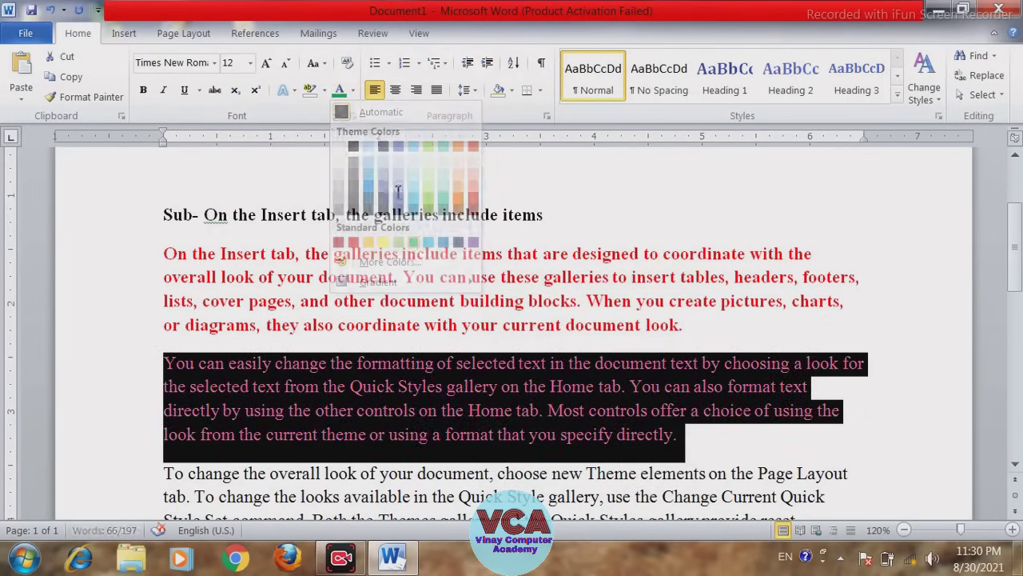
click(143, 90)
click(325, 325)
- Make the third paragraph, 'To change the overall look', bold blue
scroll(386, 373, down, 3)
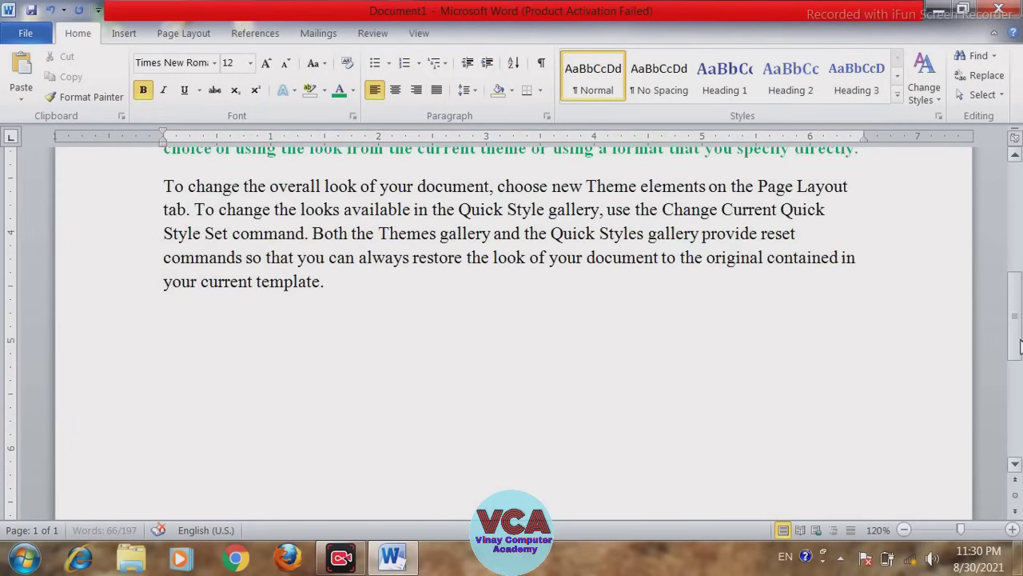
drag(385, 374, 156, 266)
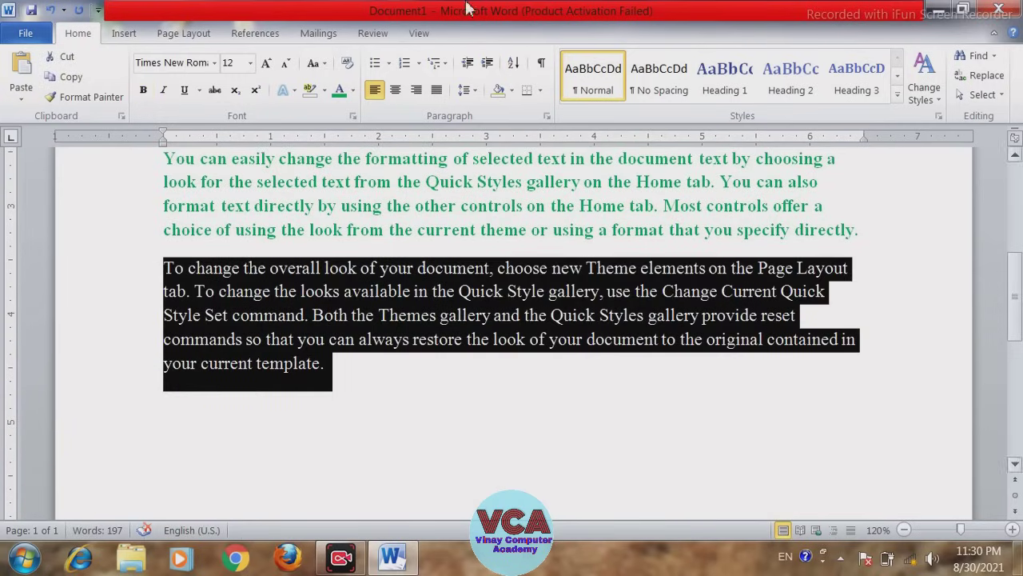
click(353, 90)
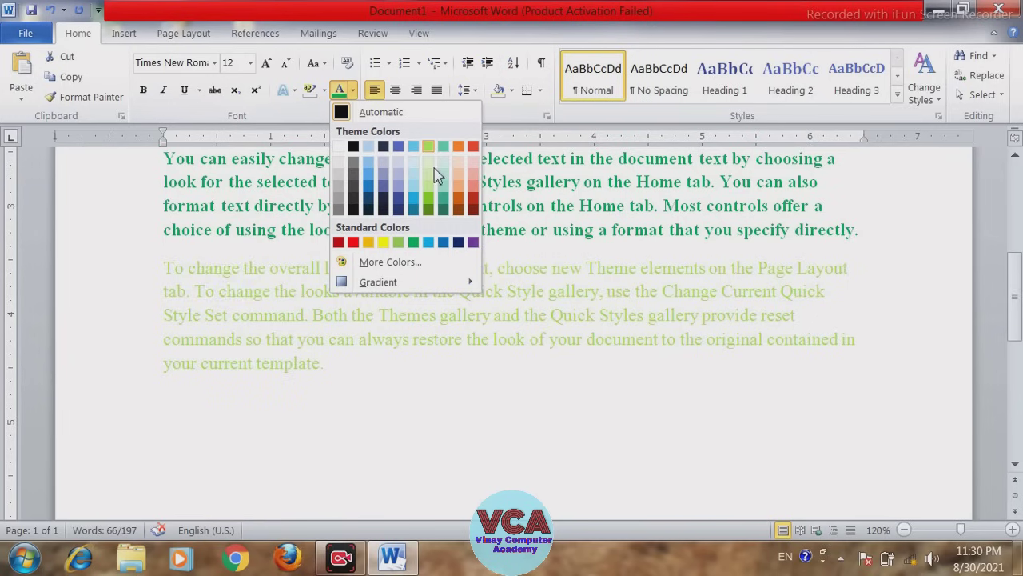
click(367, 191)
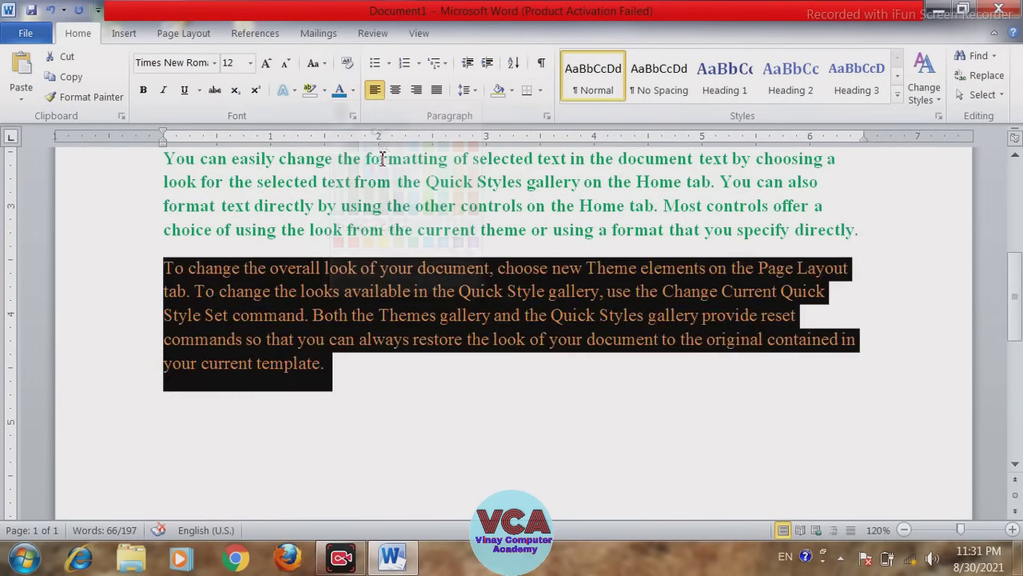
click(144, 90)
click(325, 316)
- Justify all three body paragraphs, then reselect the letter text
scroll(720, 359, up, 4)
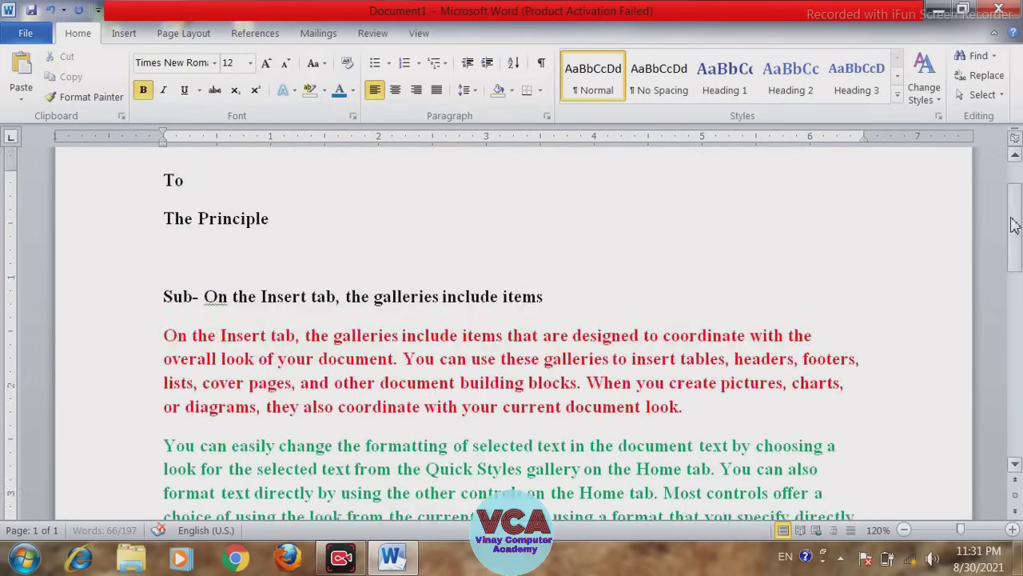
scroll(820, 359, down, 2)
drag(562, 492, 164, 176)
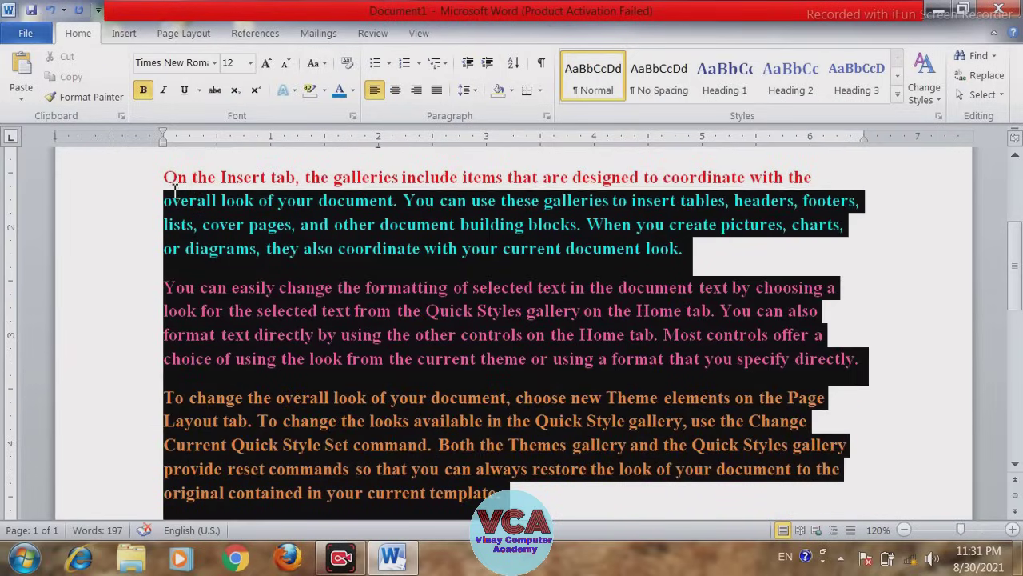
click(436, 90)
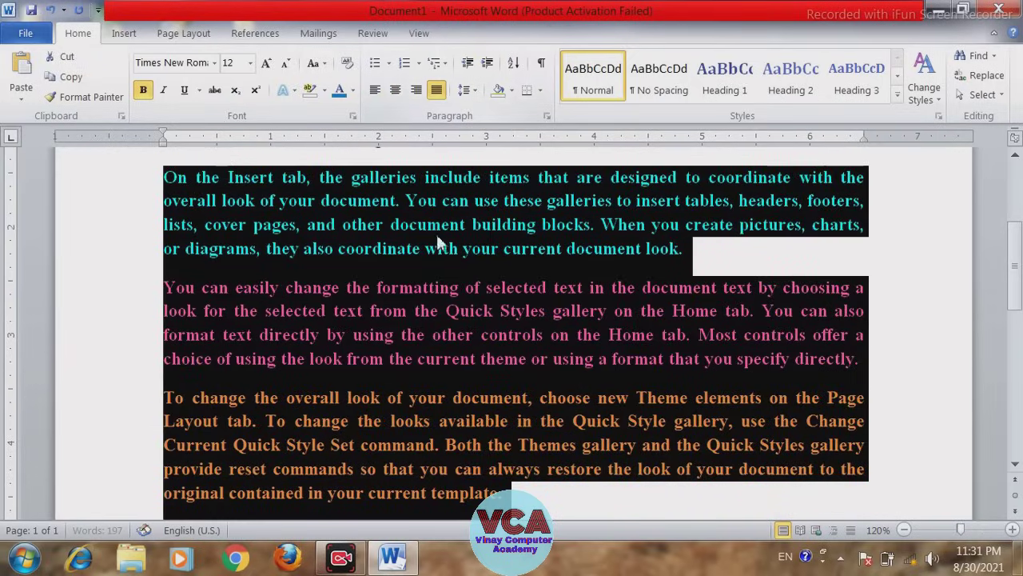
click(440, 245)
drag(1019, 268, 1017, 188)
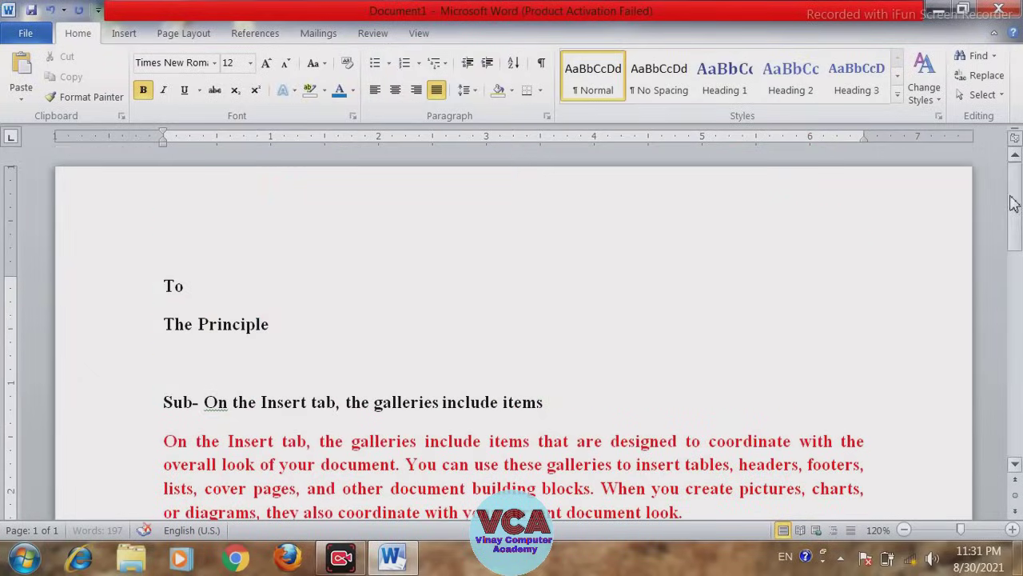
click(767, 364)
drag(165, 286, 569, 510)
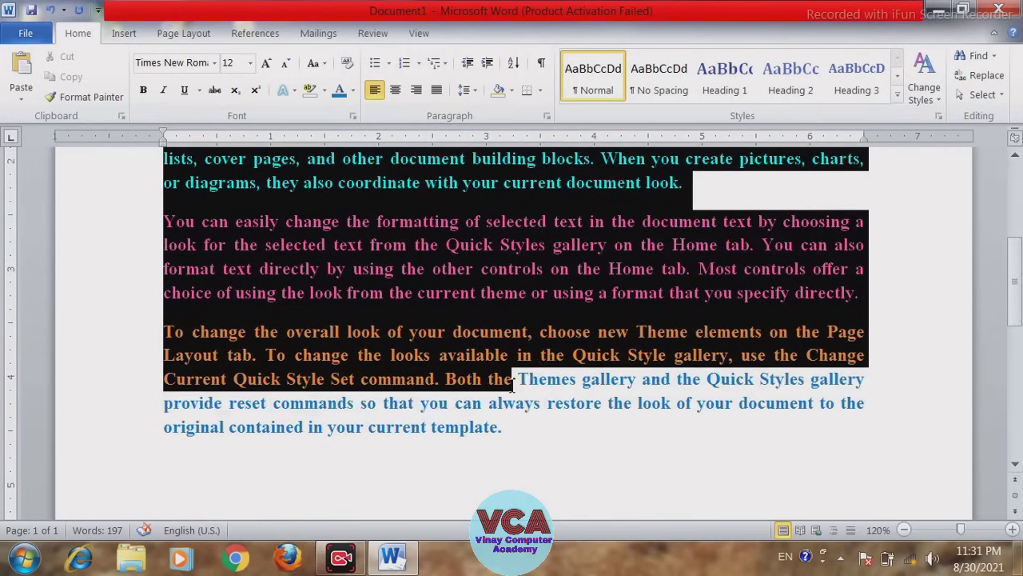
drag(569, 510, 530, 432)
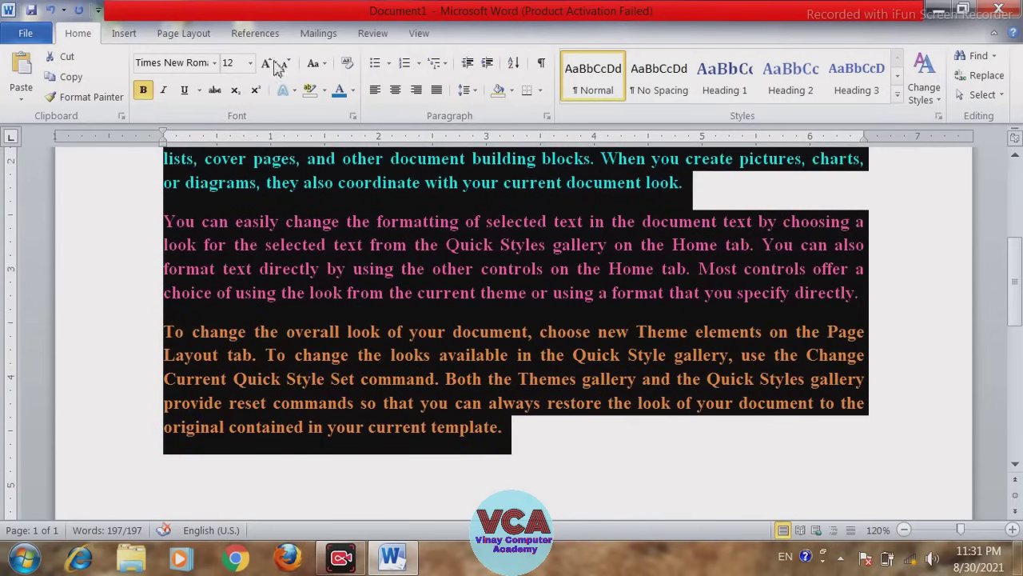
click(124, 32)
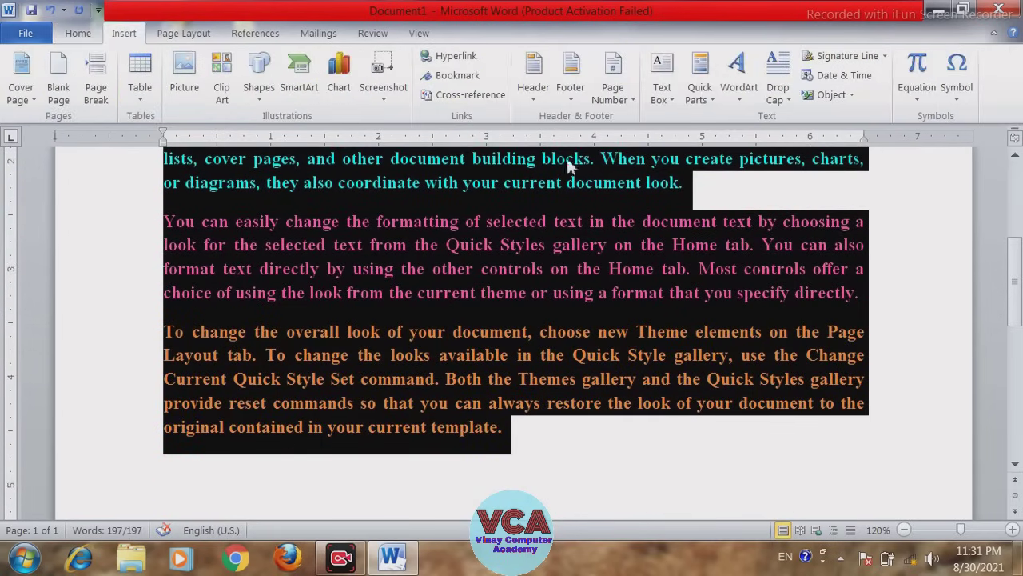
- Save the selected letter as a building block named 'my letter' in the Quick Parts gallery
click(700, 94)
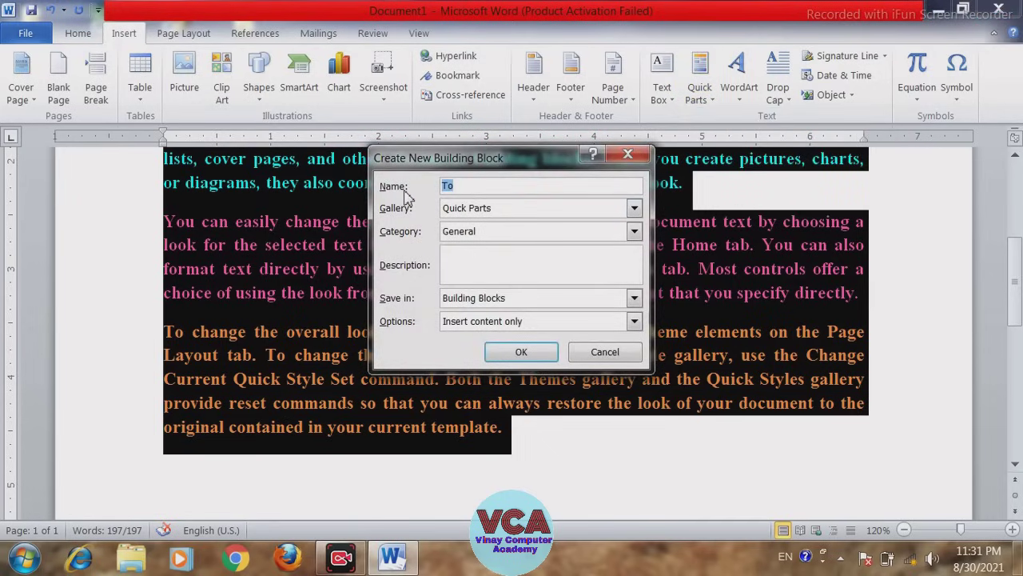
click(468, 186)
text(my letter)
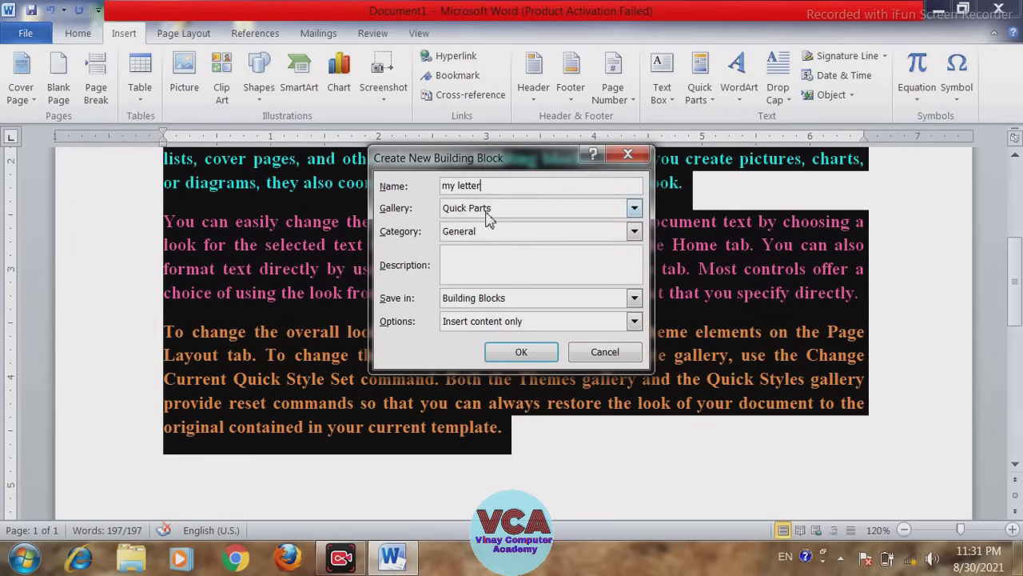
click(634, 208)
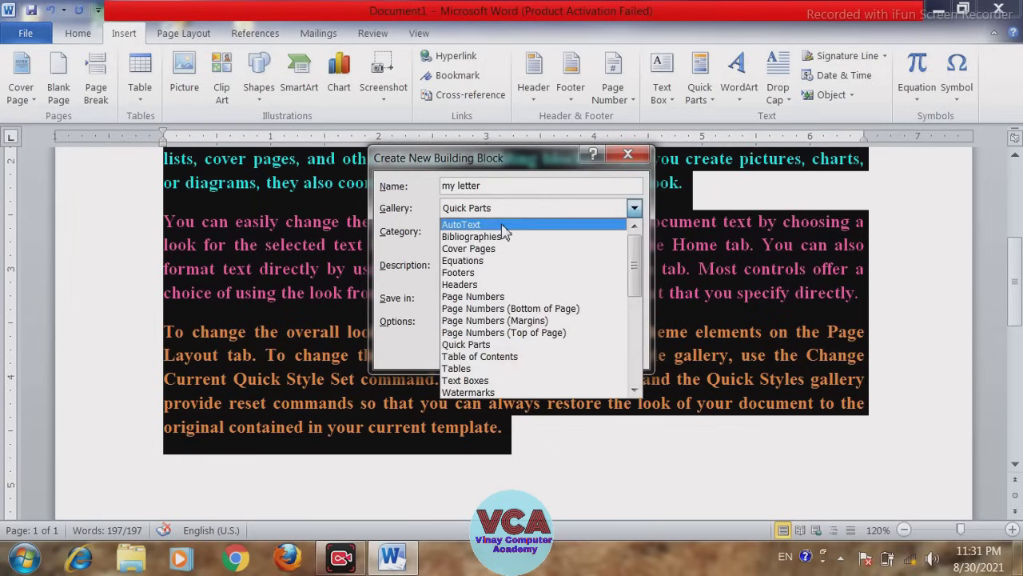
drag(636, 276, 644, 369)
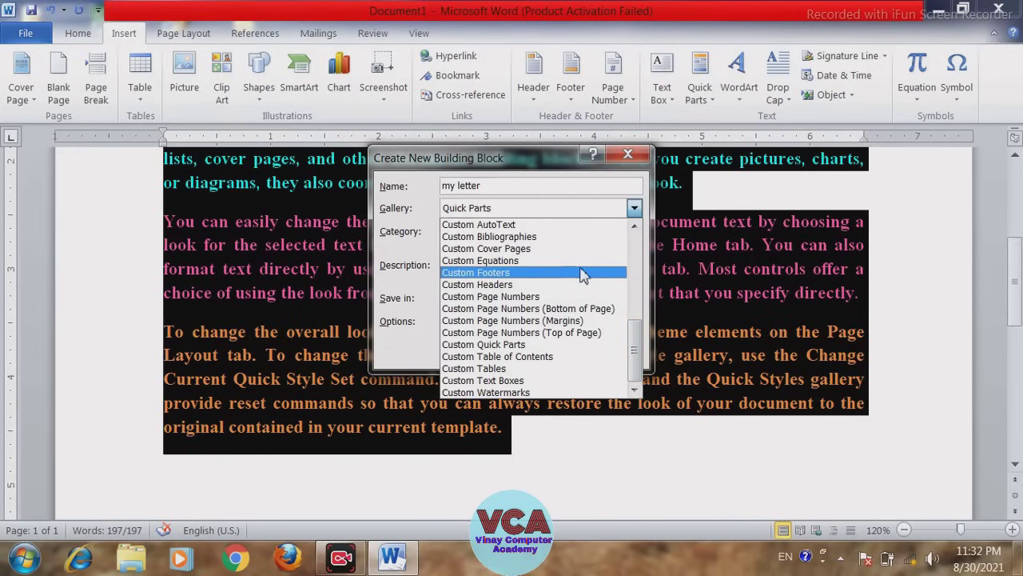
drag(638, 357, 637, 271)
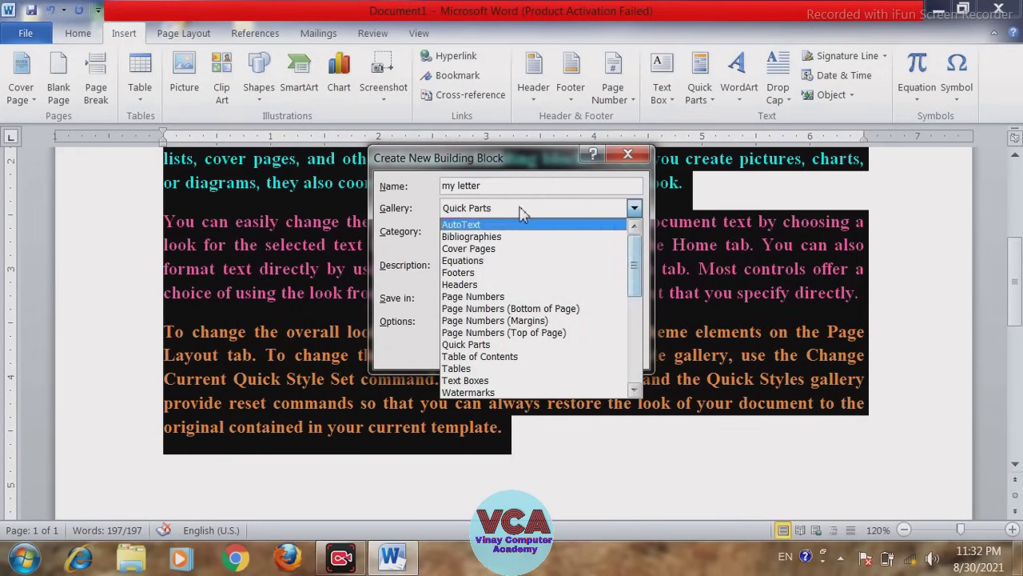
click(426, 294)
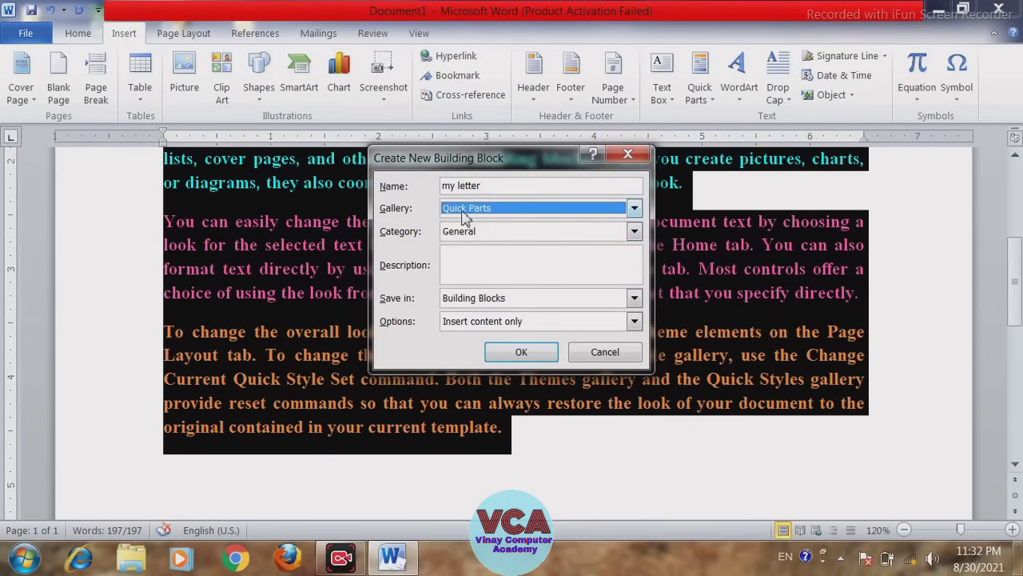
click(521, 354)
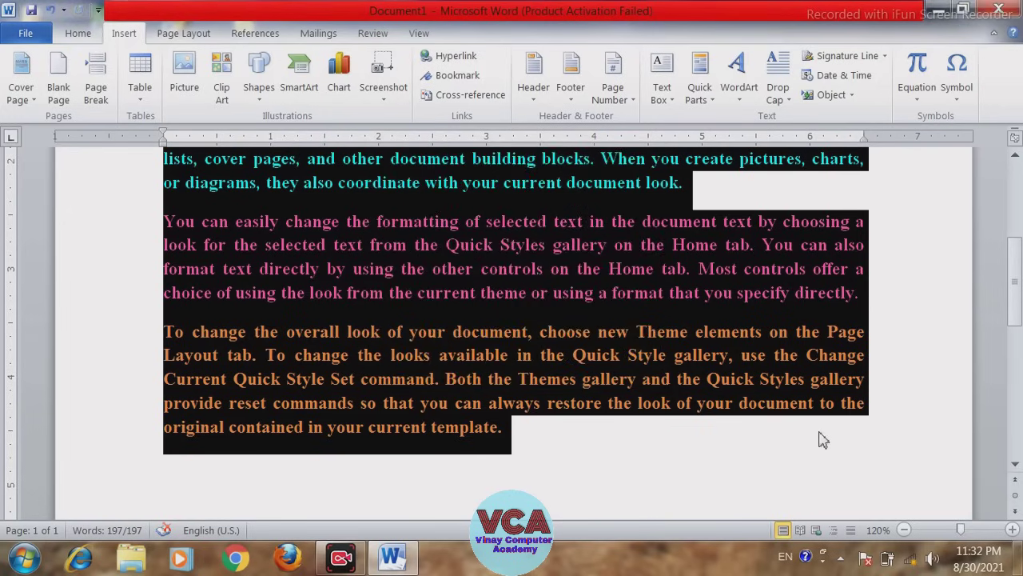
- Finish saving the 'my letter' block, check the Quick Parts list, then delete all letter text
click(823, 439)
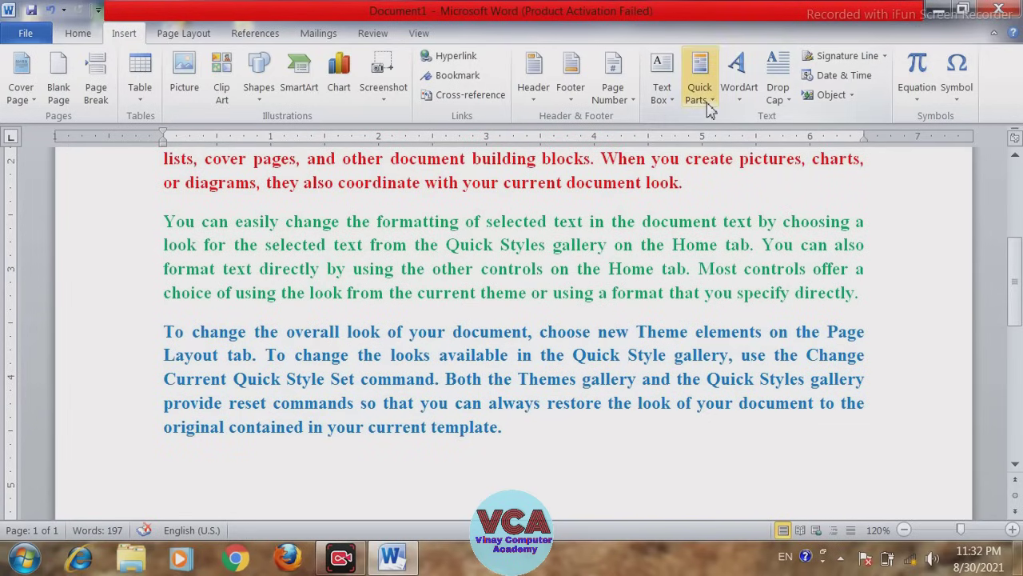
click(709, 108)
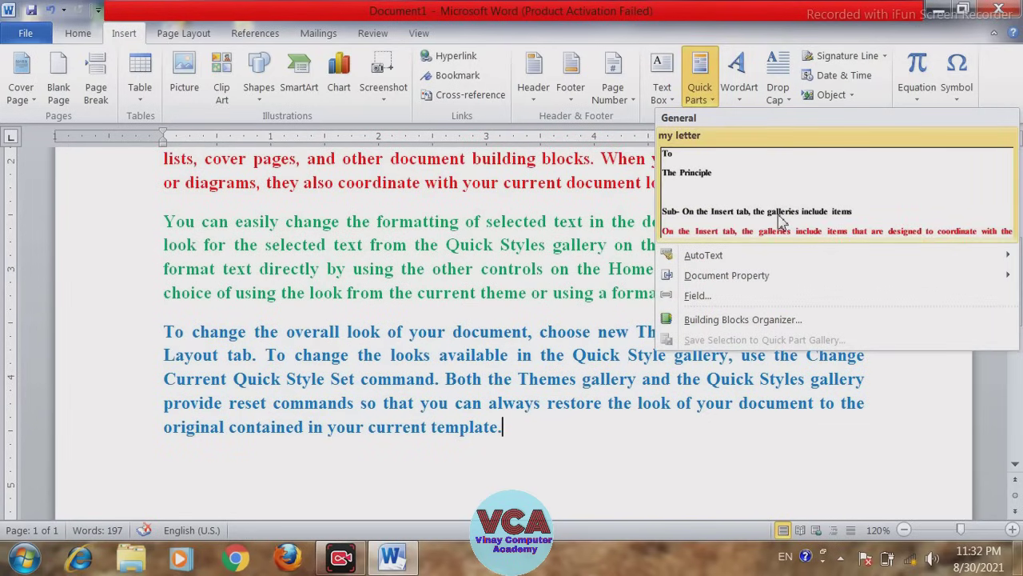
mouse_move(534, 438)
mouse_down()
mouse_move(359, 344)
mouse_move(122, 77)
mouse_up()
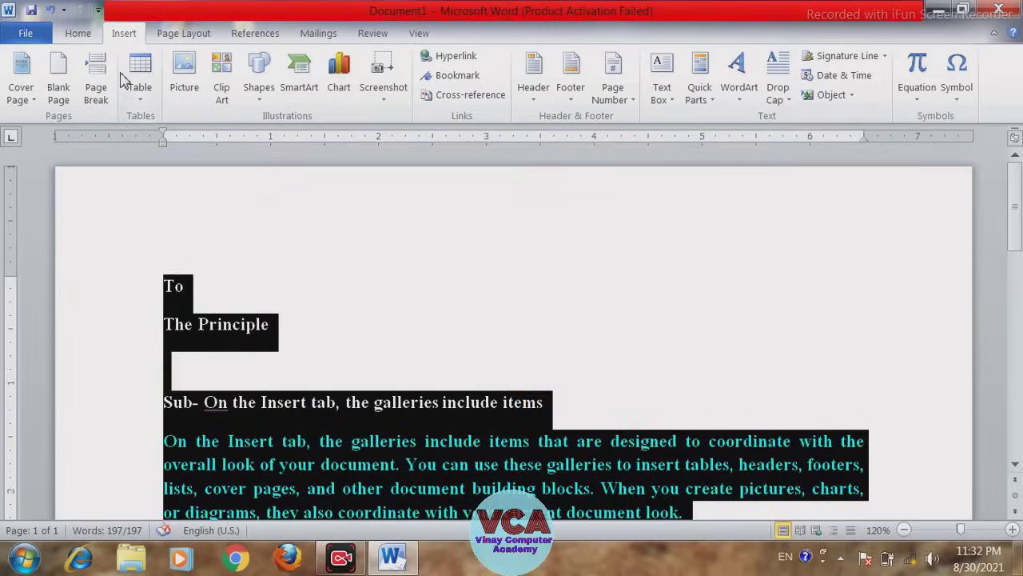
key(Delete)
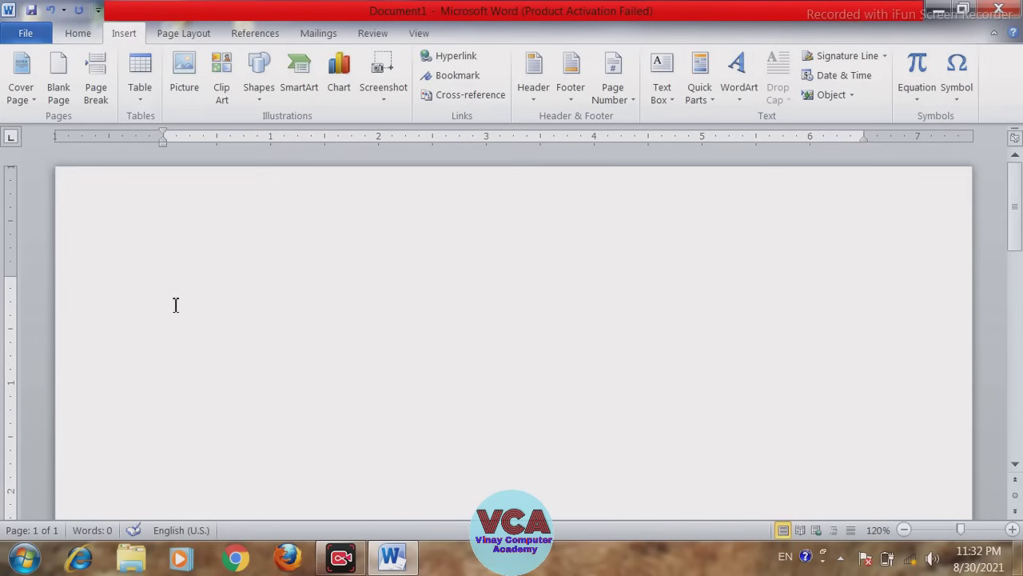
- Reinsert the letter from the 'my letter' building block, then start a new blank document
click(710, 100)
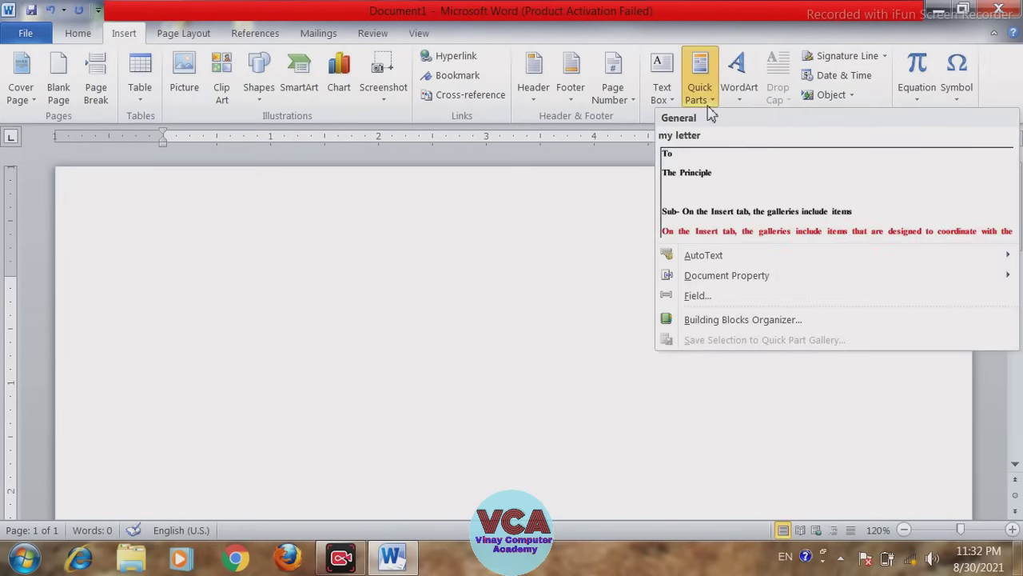
click(739, 201)
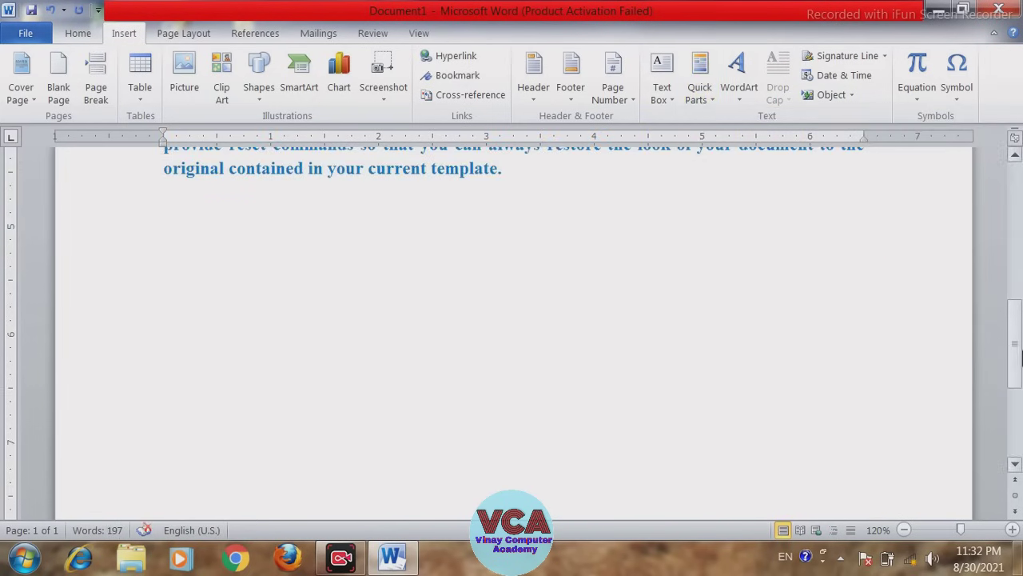
scroll(1014, 319, up, 2)
drag(1014, 320, 1015, 204)
scroll(1016, 173, down, 4)
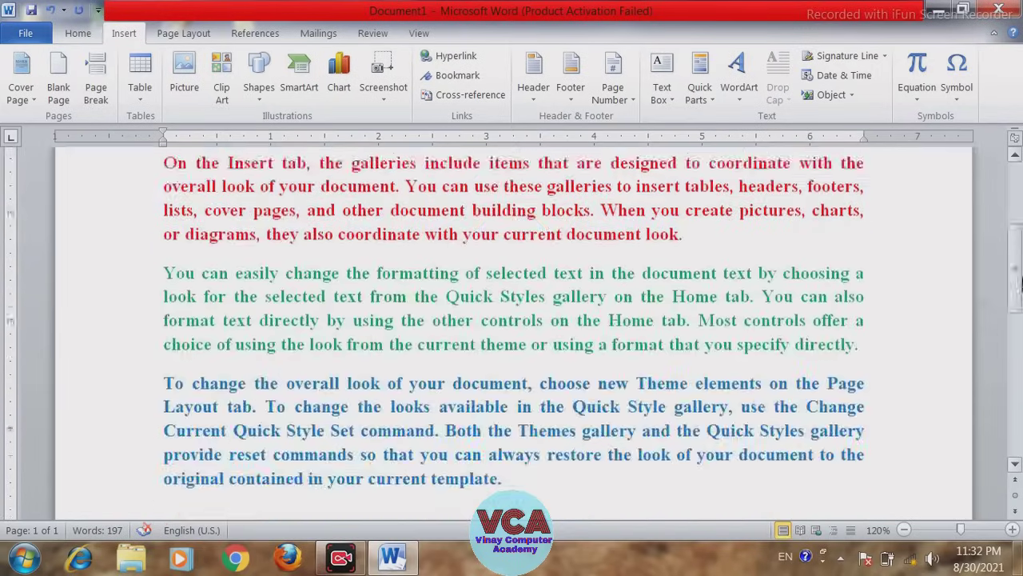
scroll(1016, 173, down, 3)
scroll(1015, 173, up, 7)
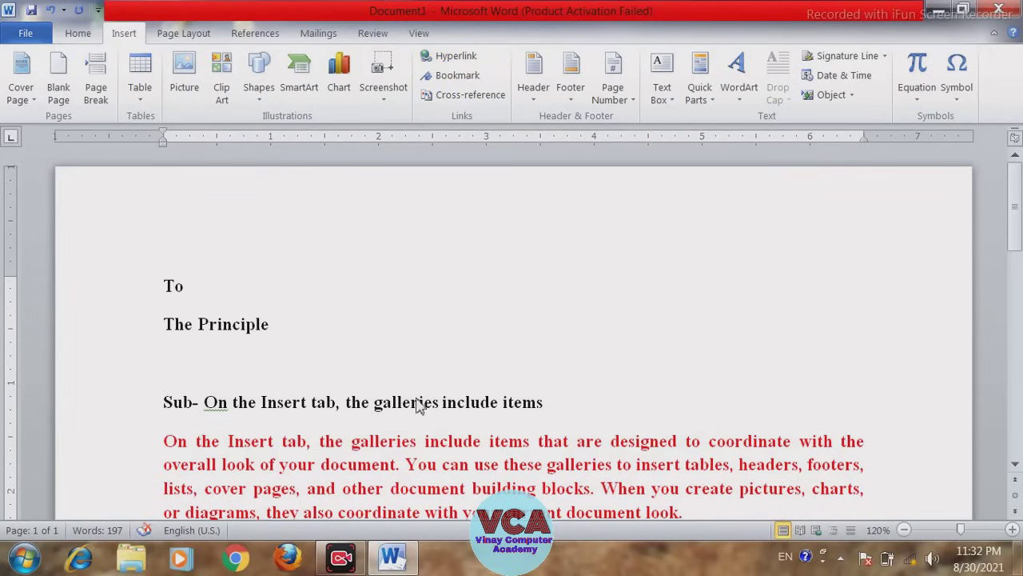
key(ctrl+n)
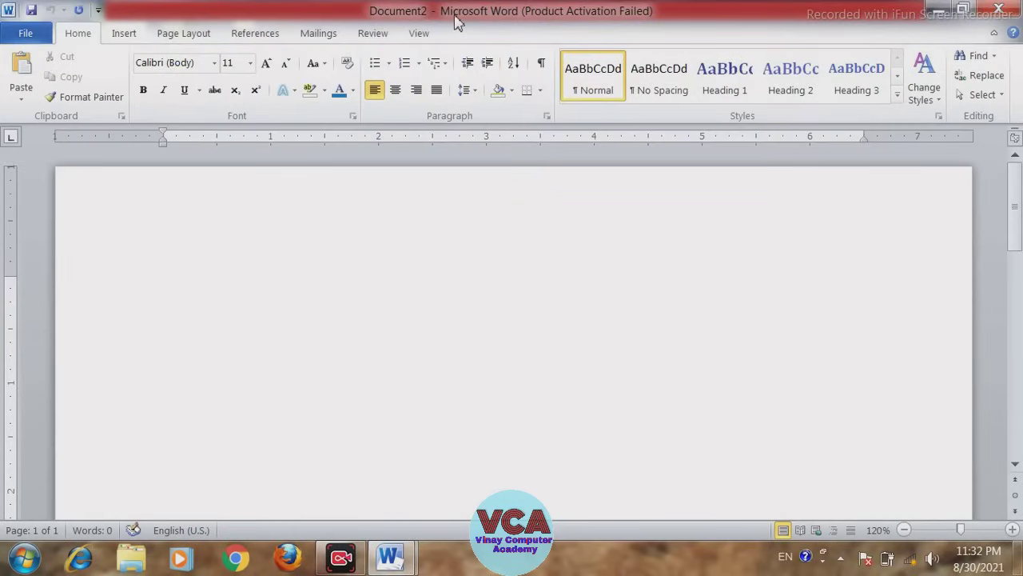
- Insert the 'my letter' building block into Document2
click(124, 33)
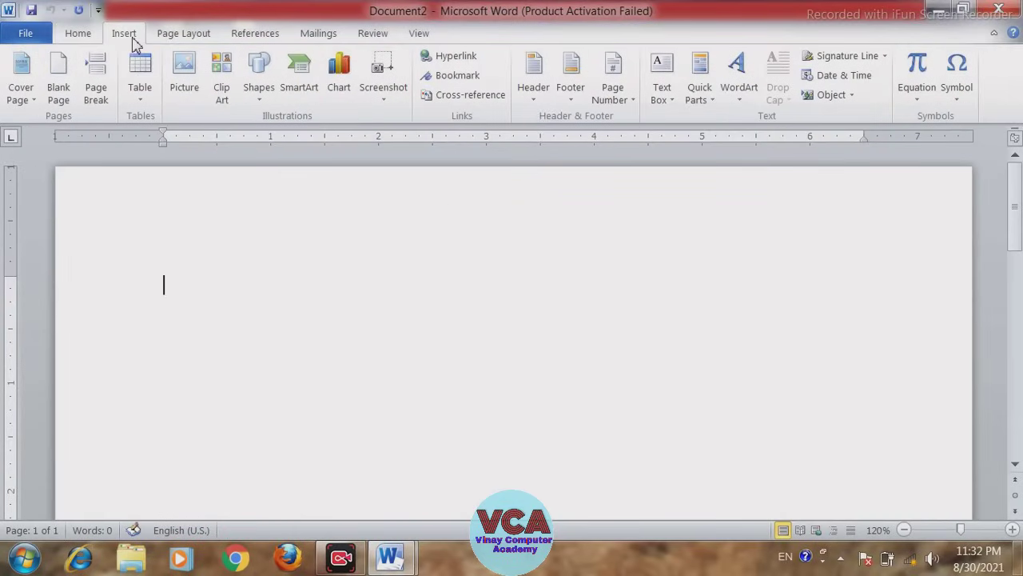
click(709, 103)
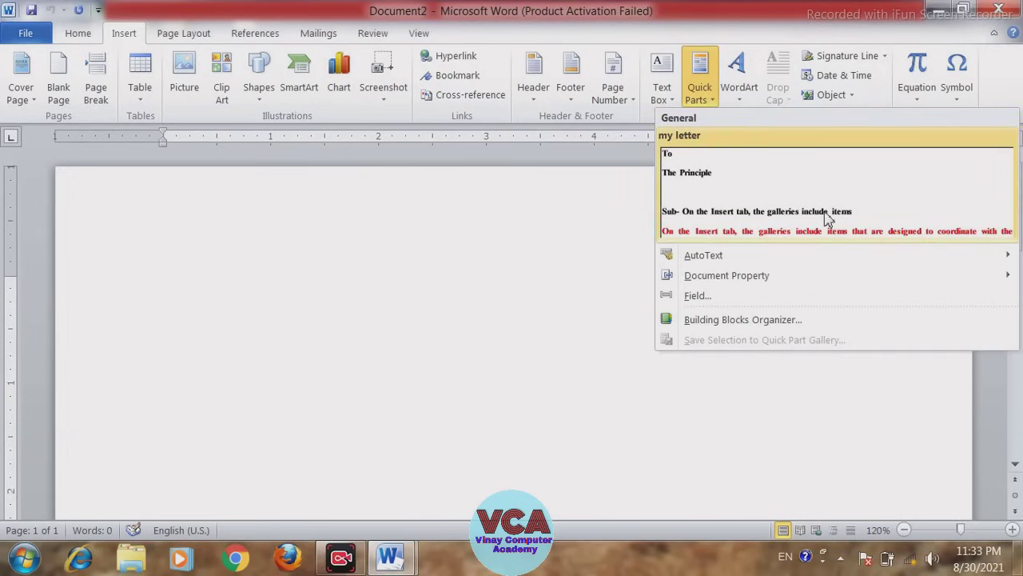
click(555, 276)
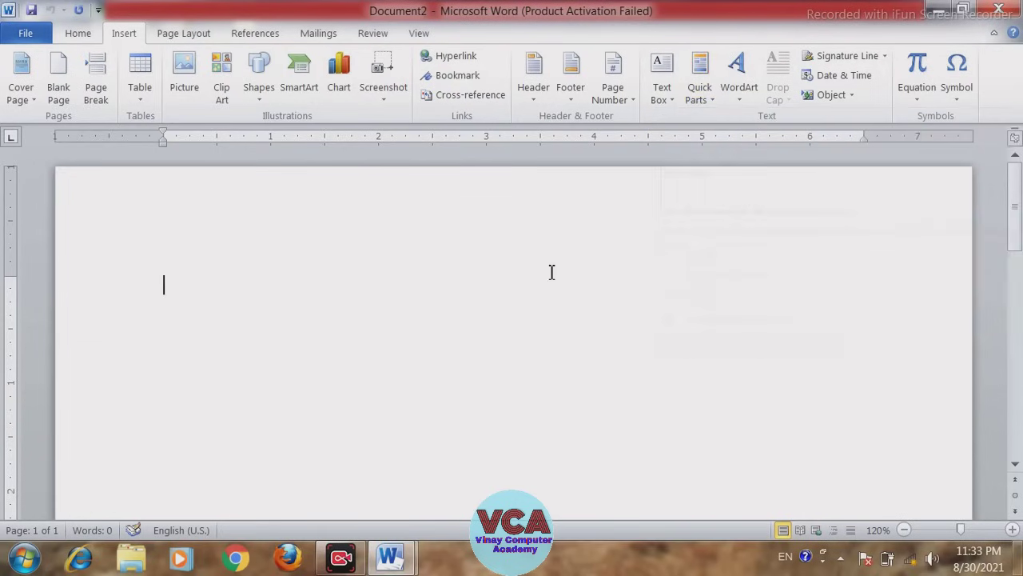
mouse_move(1015, 232)
mouse_down()
mouse_move(1021, 291)
mouse_move(1012, 212)
mouse_up()
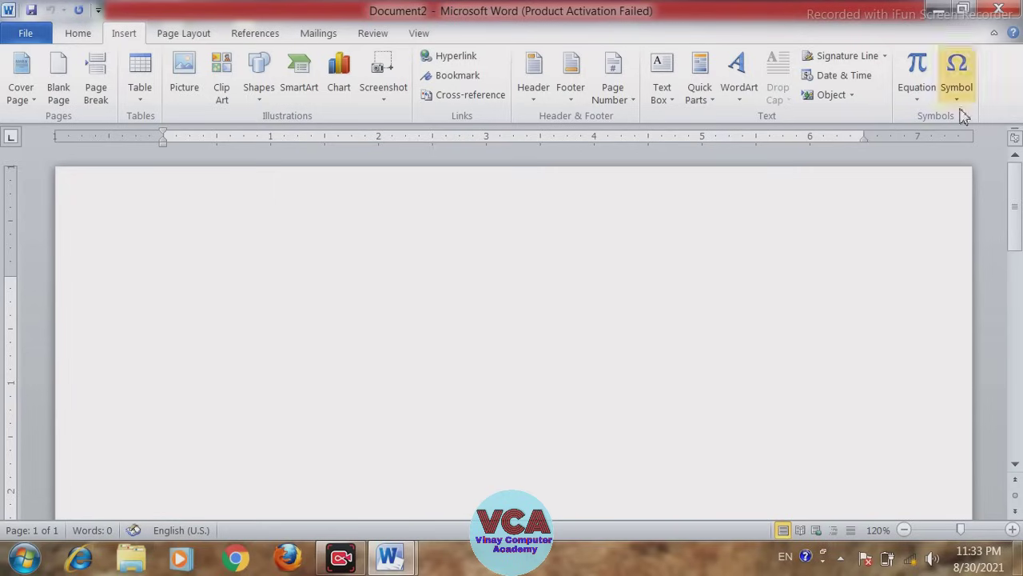
click(698, 107)
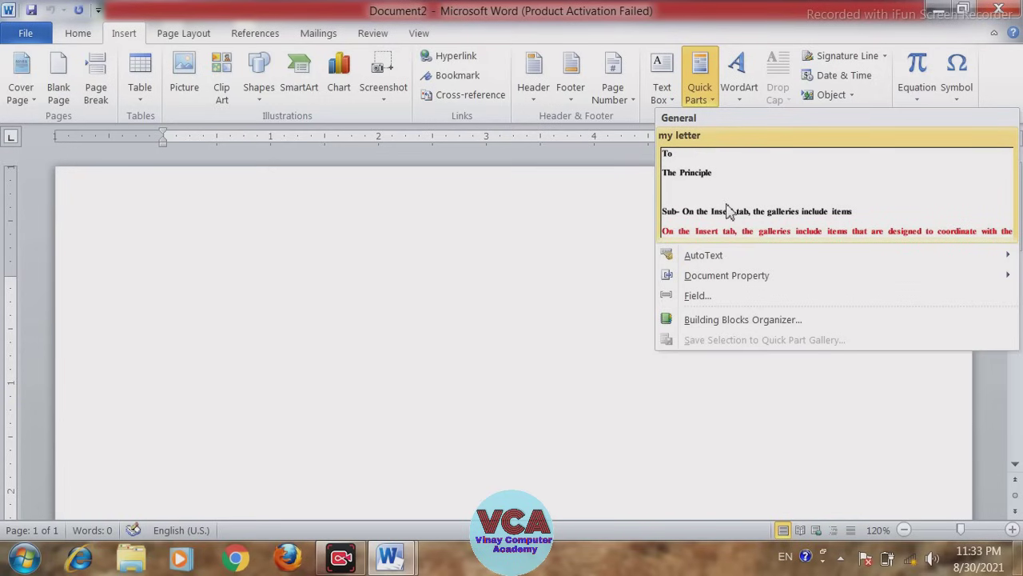
click(729, 212)
- Review the inserted letter, then close Document2 without saving
mouse_move(1015, 372)
mouse_down()
mouse_move(1015, 288)
mouse_move(1016, 315)
mouse_up()
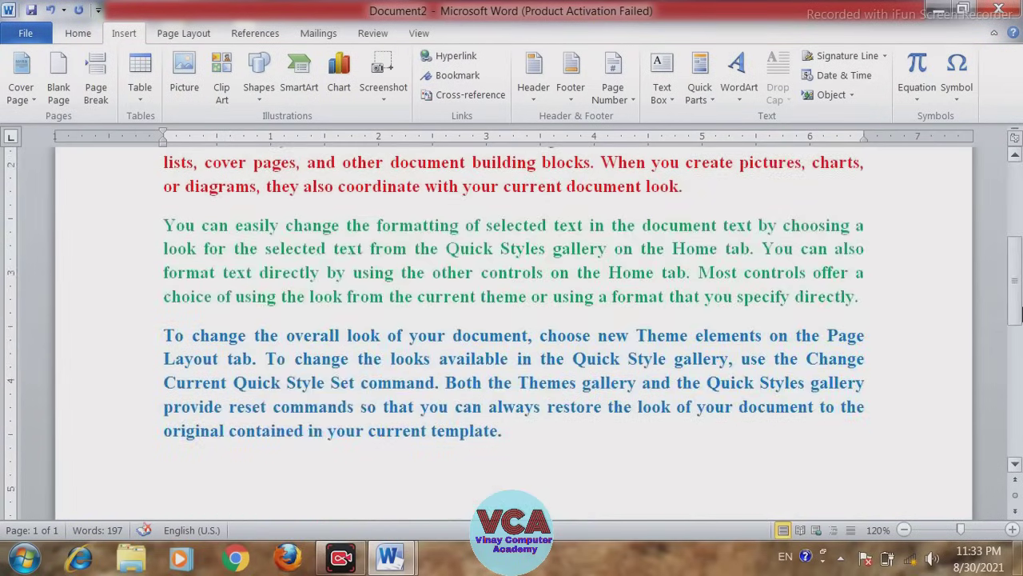
scroll(505, 438, up, 4)
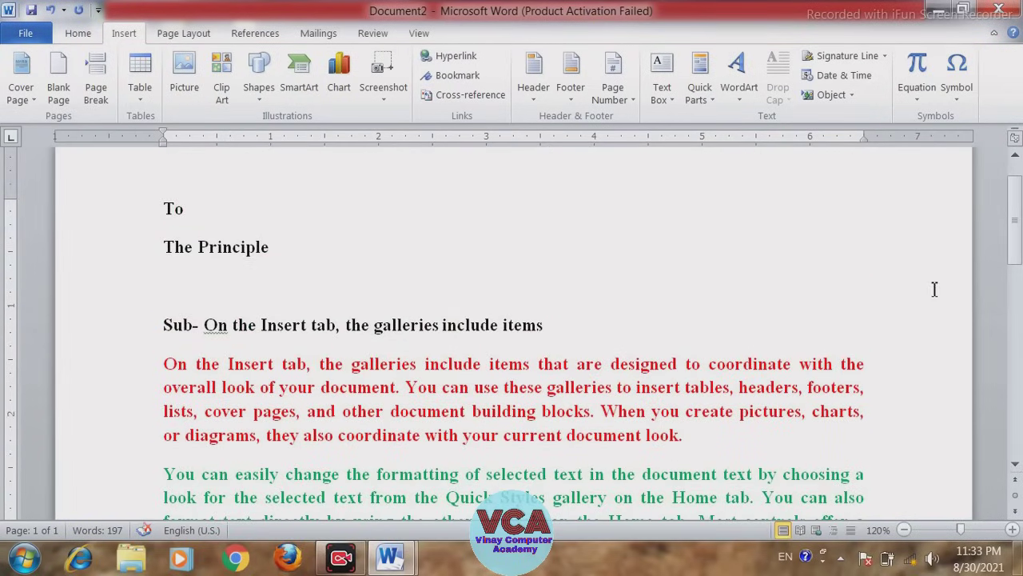
drag(1013, 220, 1014, 188)
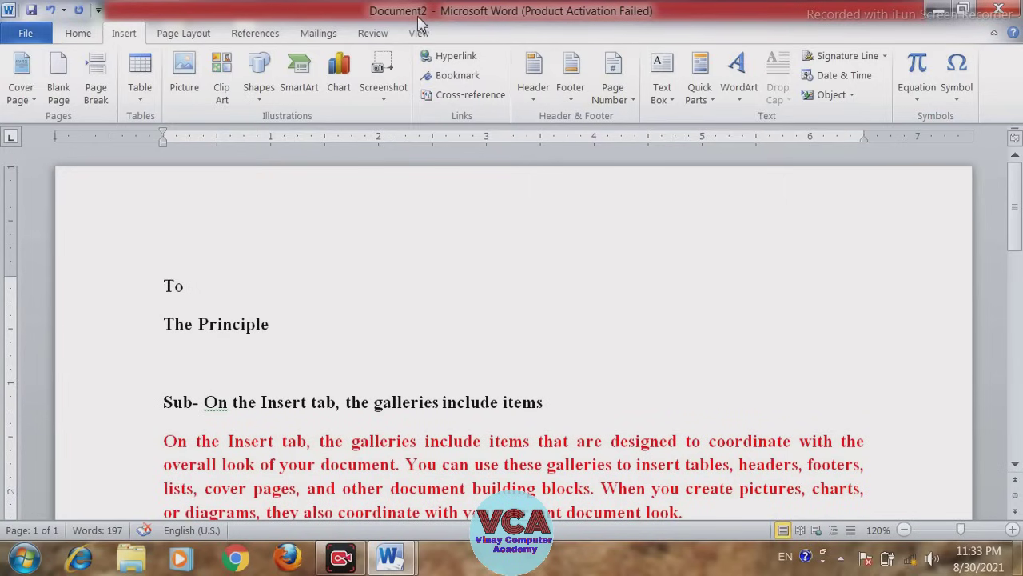
click(1000, 9)
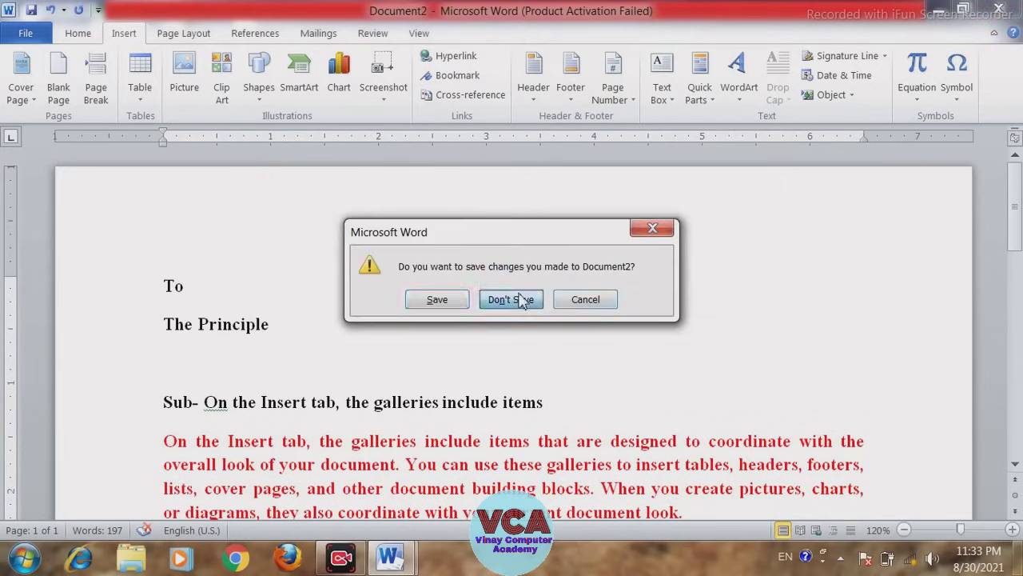
click(521, 301)
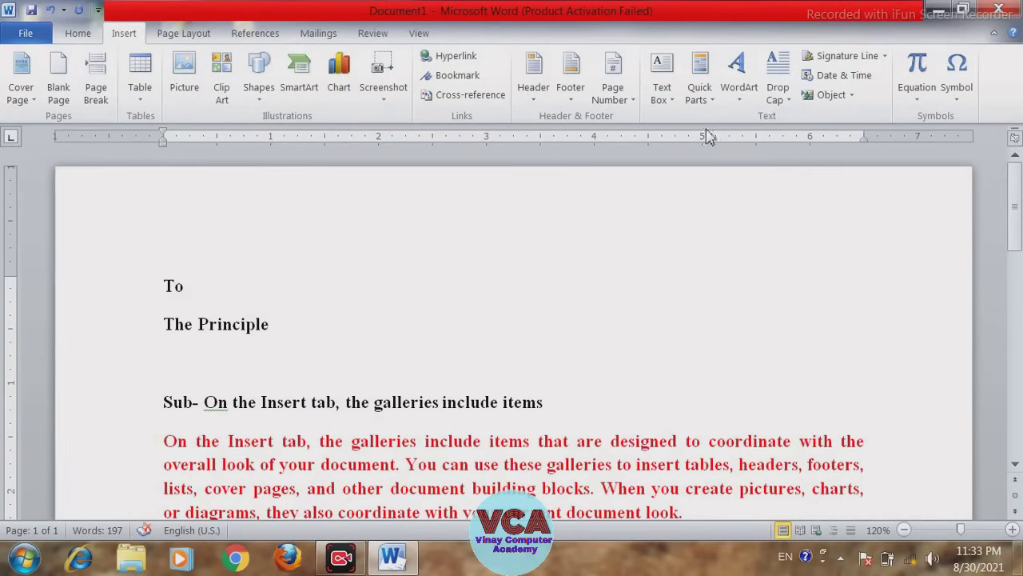
- Add a new line reading 'VINAY COMPUTER ACADEMY' after 'template.' at the letter's end
click(700, 88)
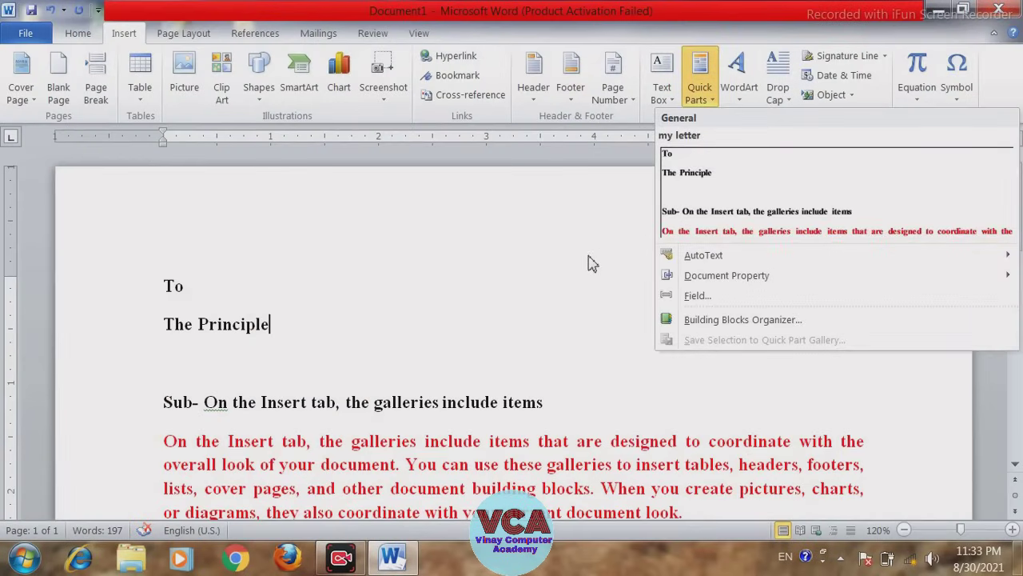
mouse_move(704, 255)
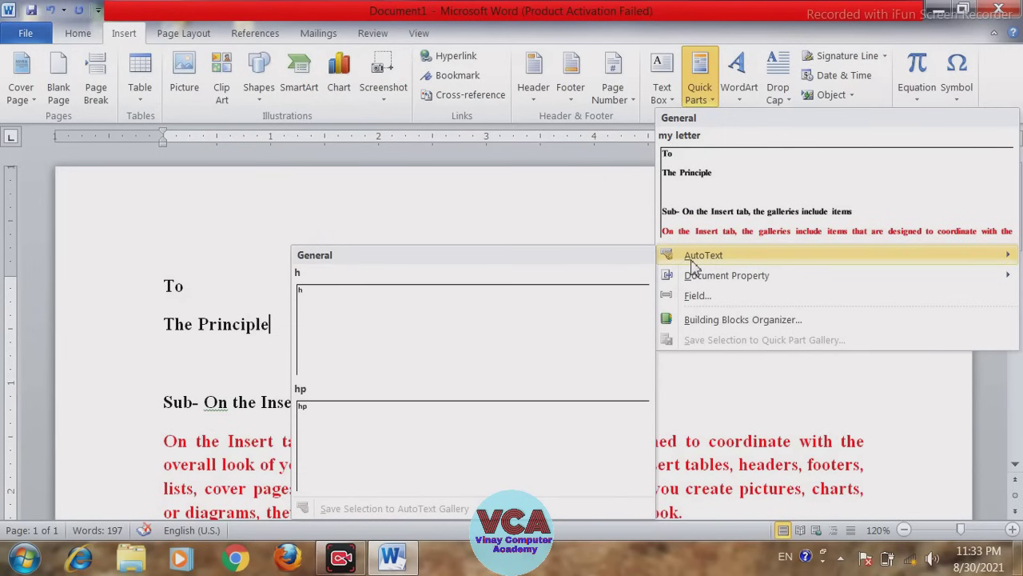
click(566, 218)
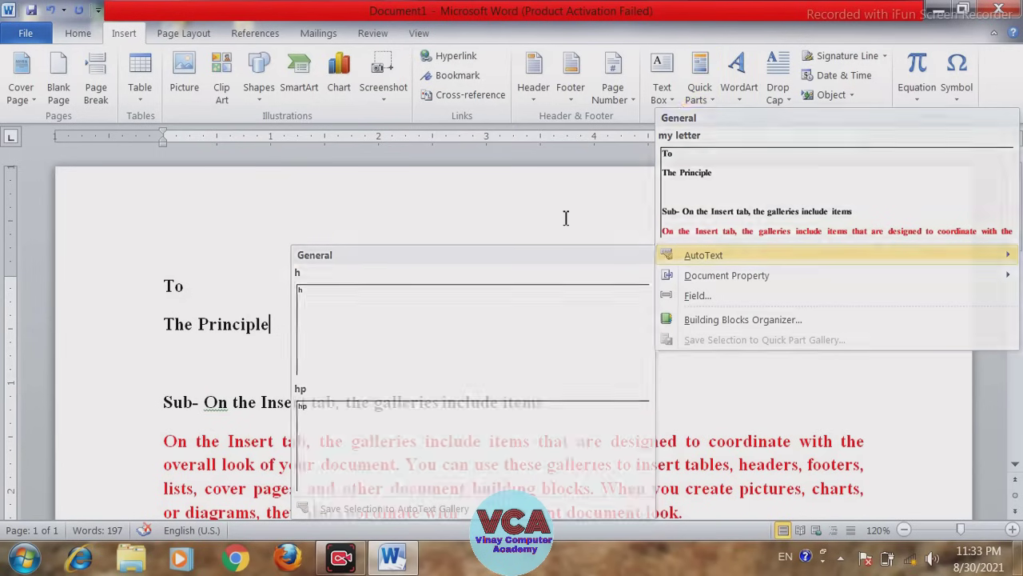
scroll(714, 345, down, 4)
scroll(714, 345, down, 2)
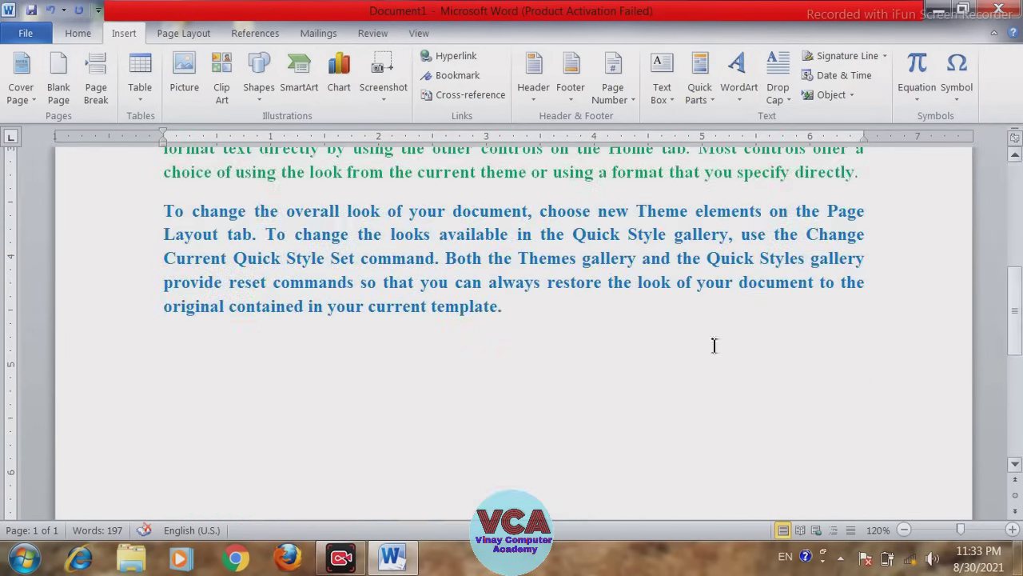
click(571, 313)
key(Return)
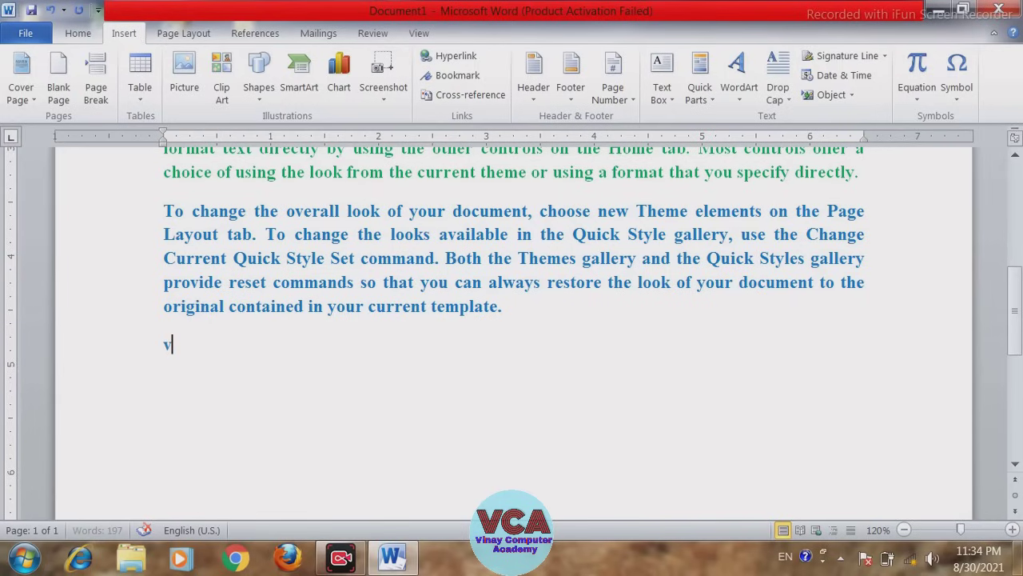
text(VIN)
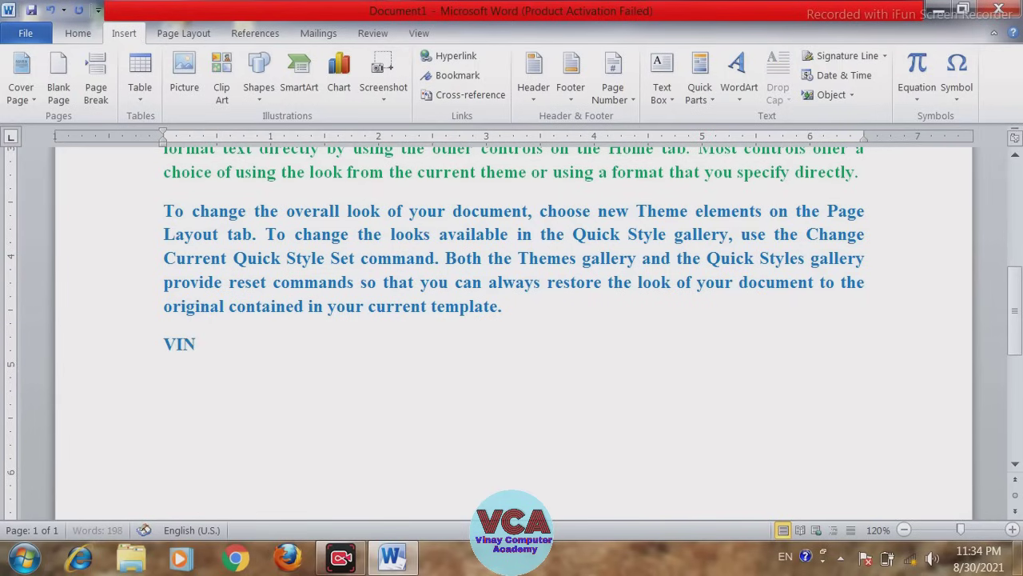
text(AY COMPUT)
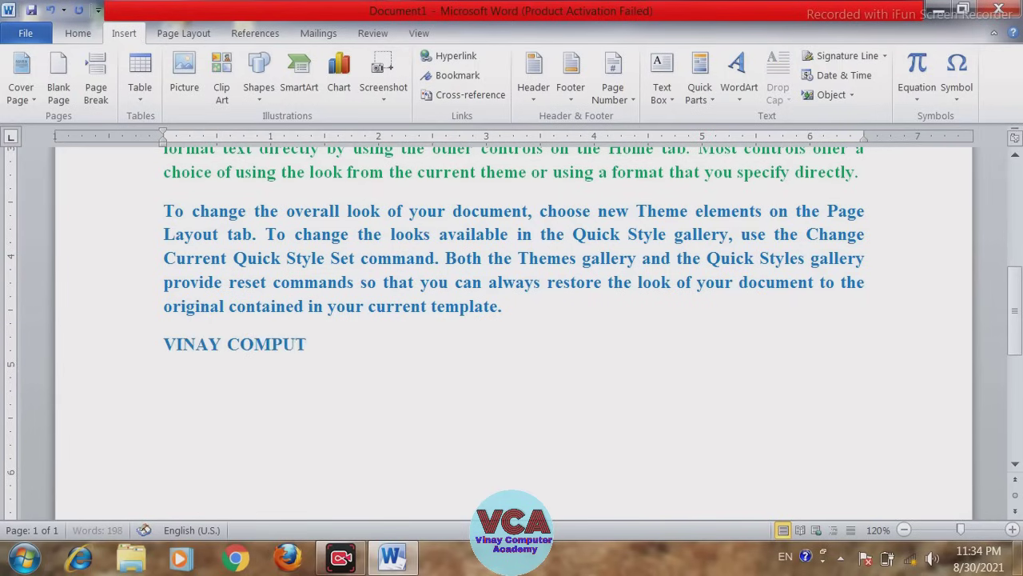
text(ER ACADEMY)
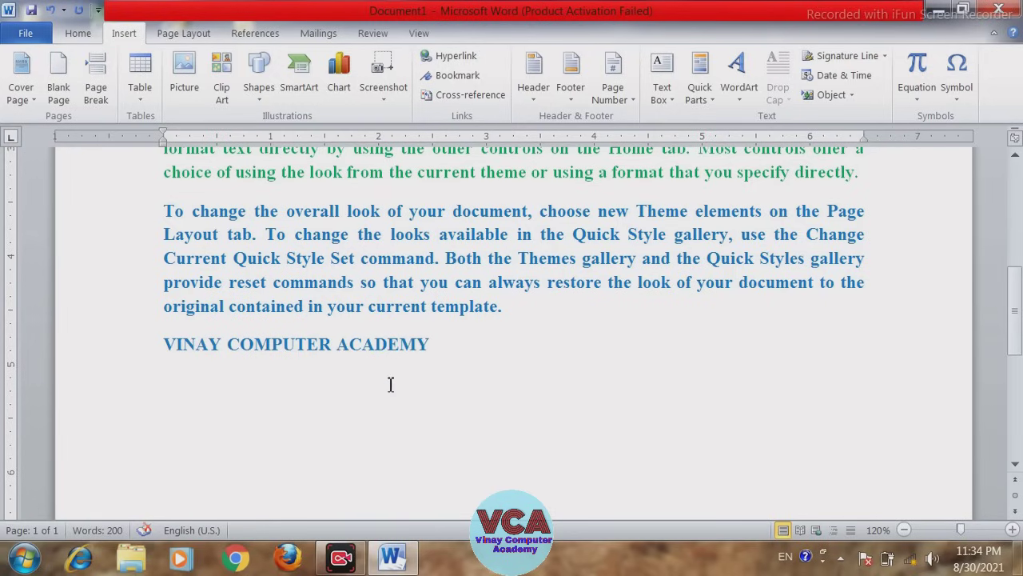
click(701, 108)
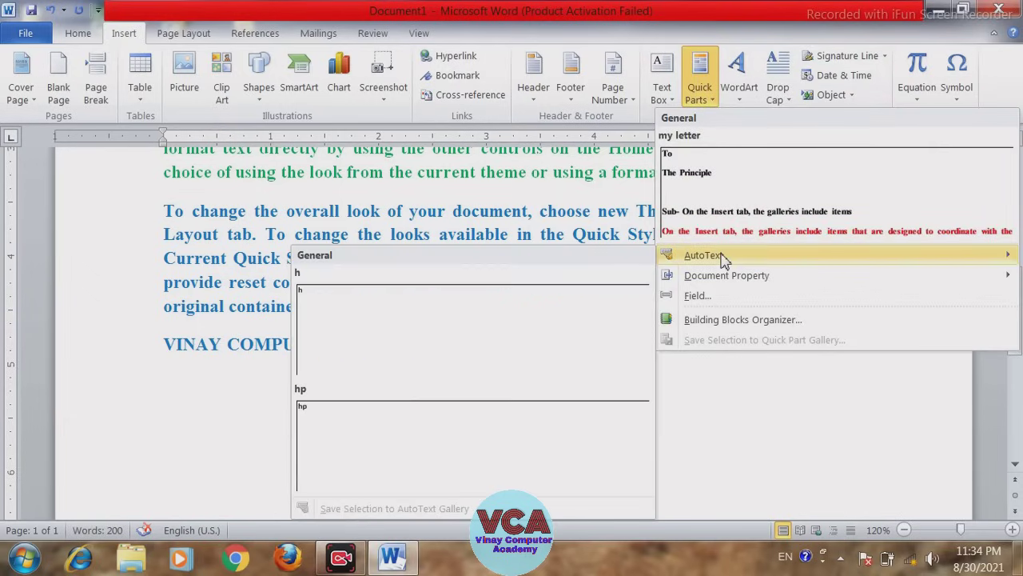
mouse_move(704, 255)
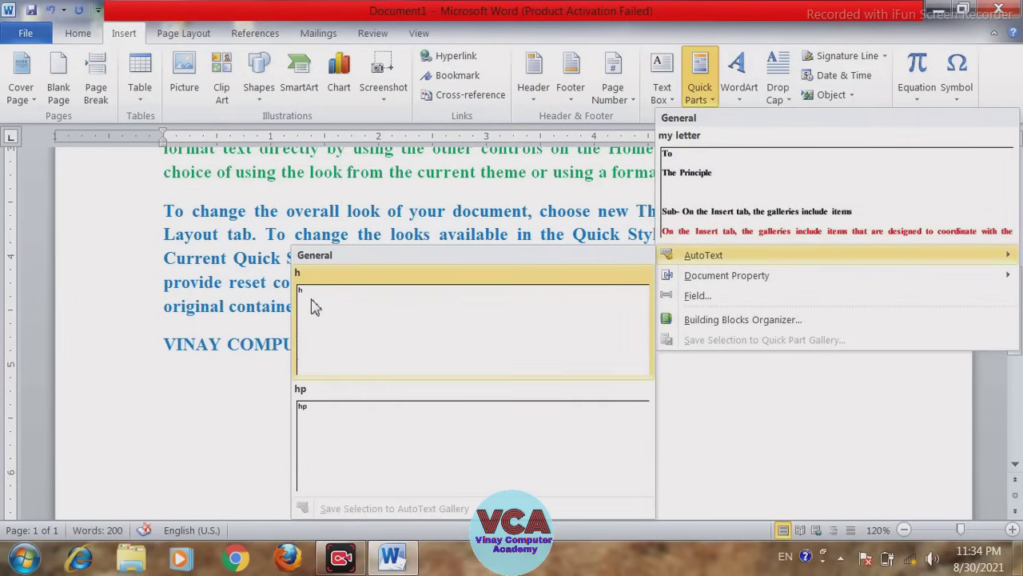
- Save the selected 'VINAY COMPUTER ACADEMY' line to the AutoText gallery as 'VINAY COMPUTER'
click(230, 407)
drag(454, 343, 163, 344)
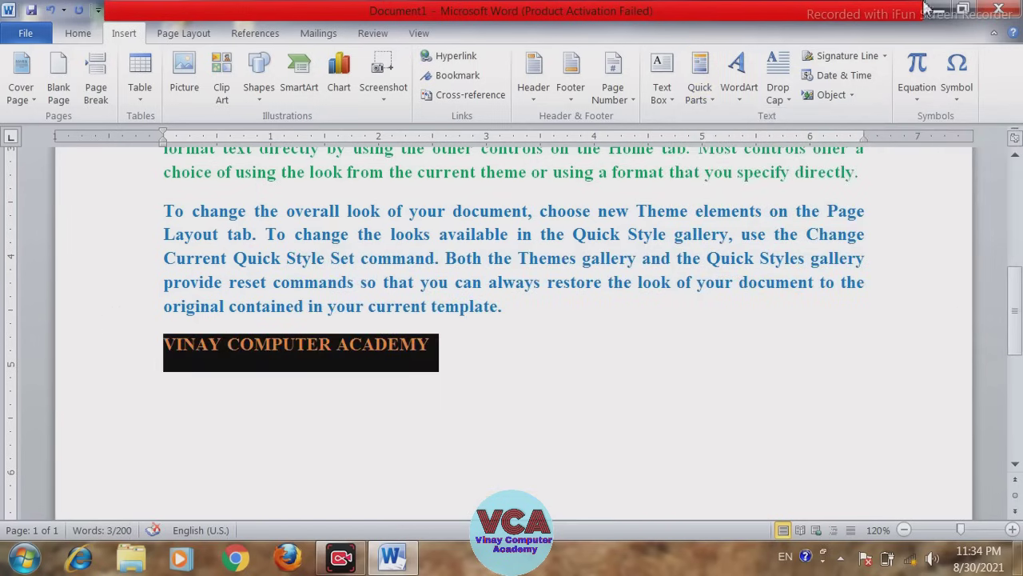
click(707, 106)
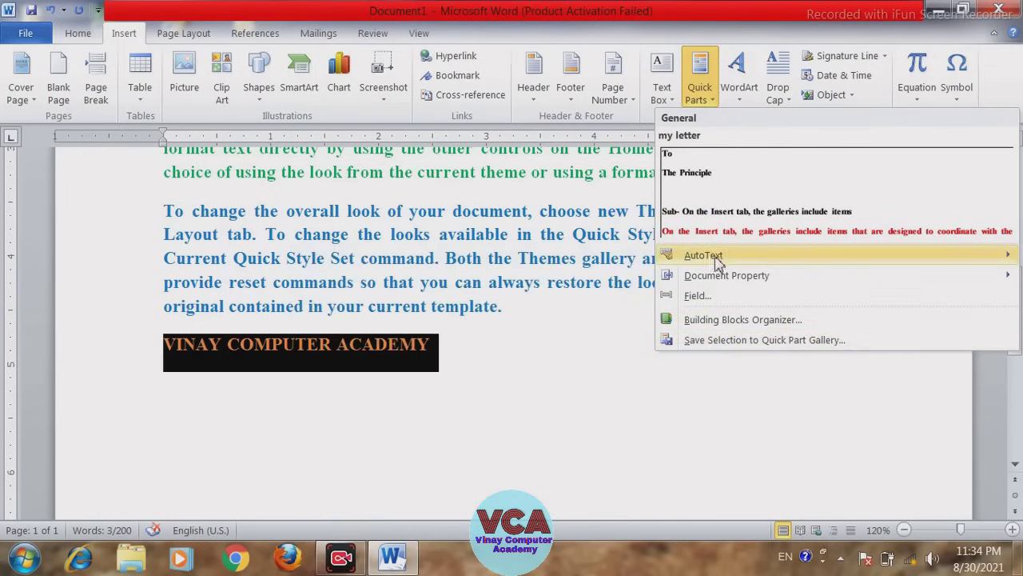
mouse_move(703, 255)
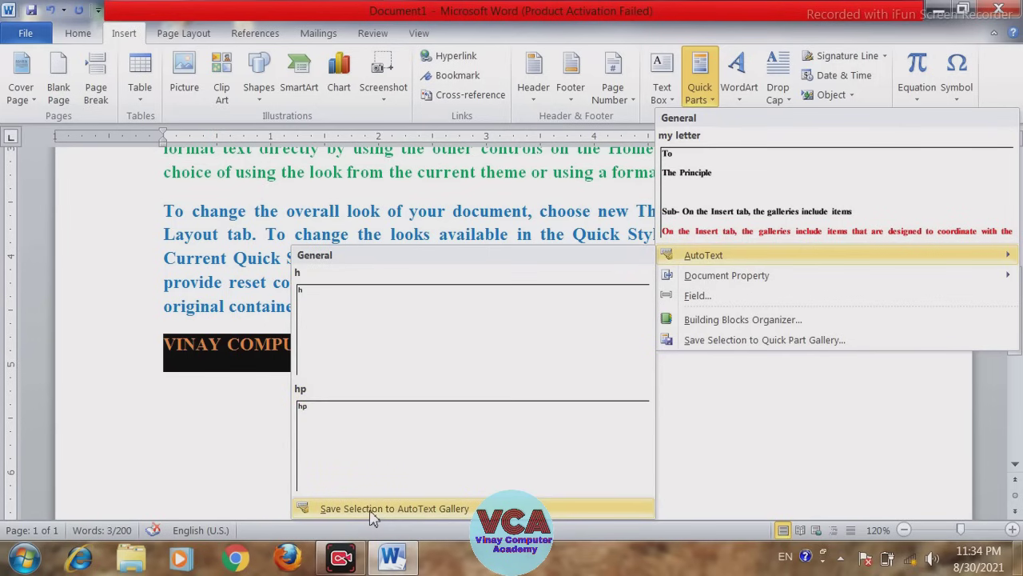
click(372, 515)
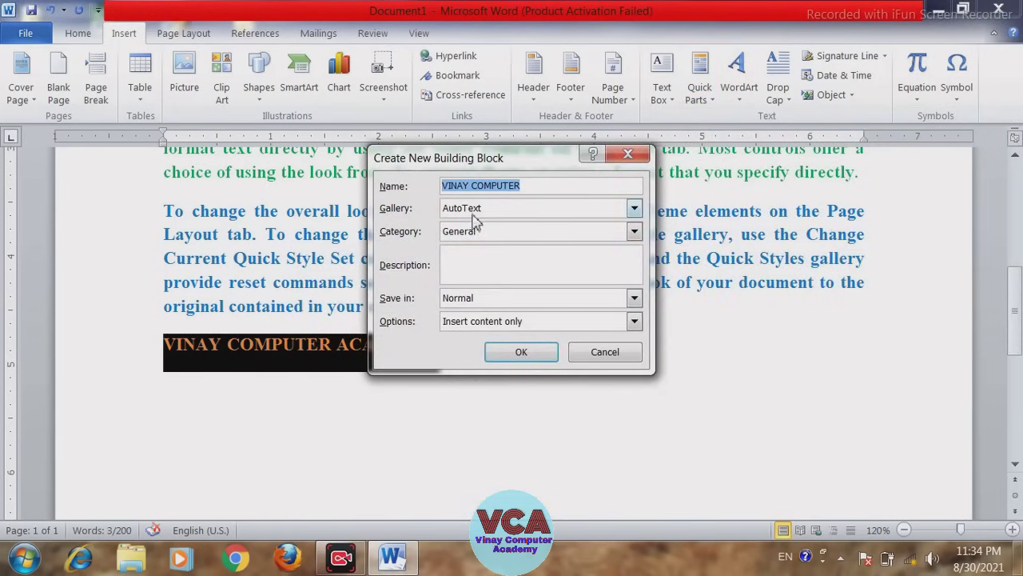
click(515, 360)
click(496, 404)
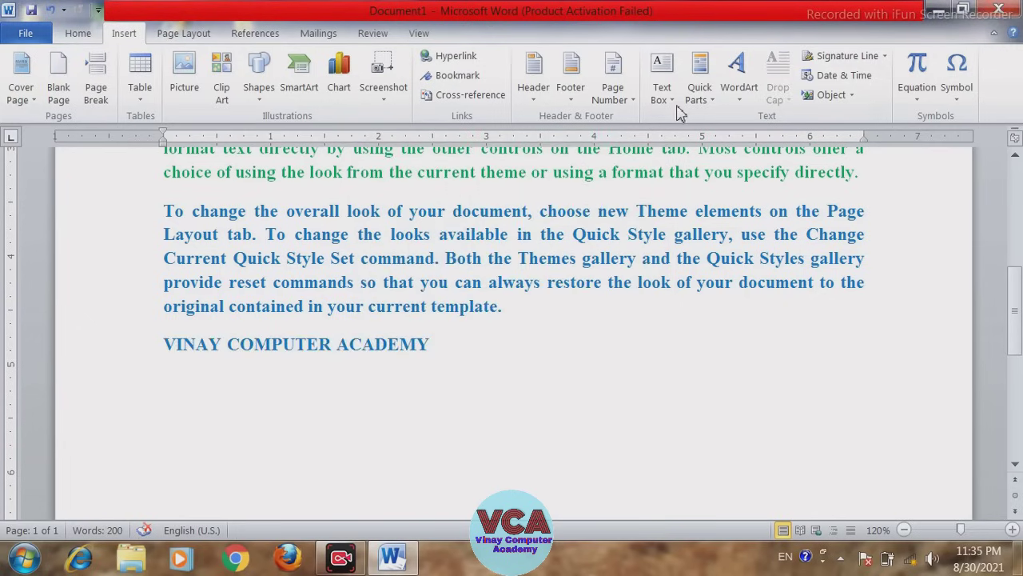
- Test-insert the VINAY COMPUTER AutoText entry, then delete both academy-name lines
click(699, 88)
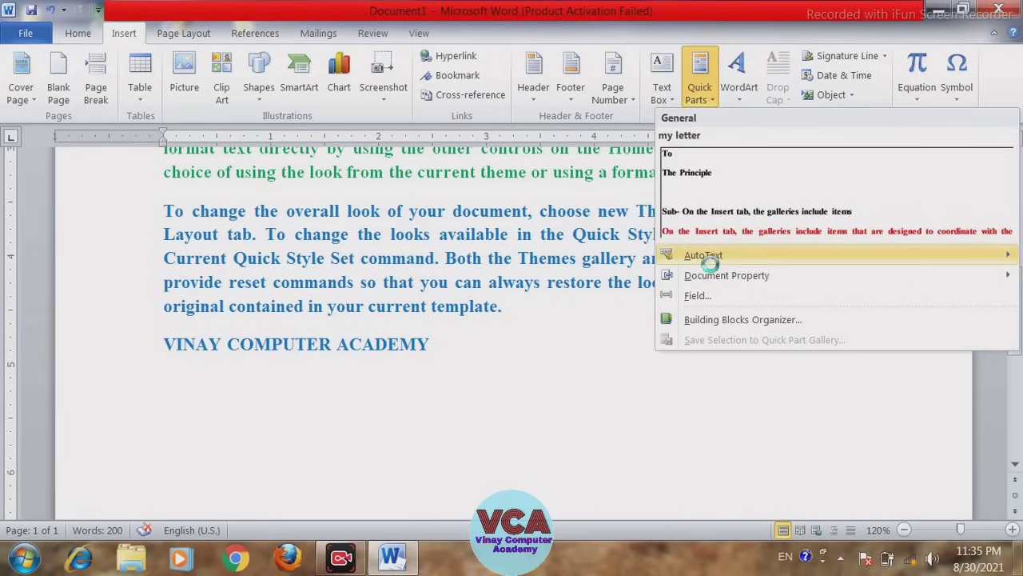
mouse_move(704, 255)
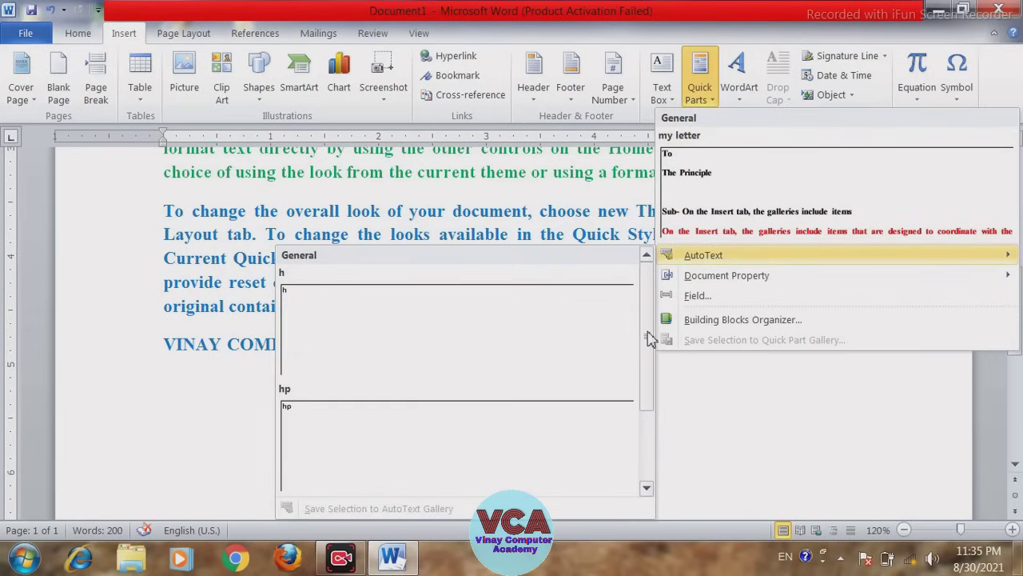
drag(649, 339, 654, 431)
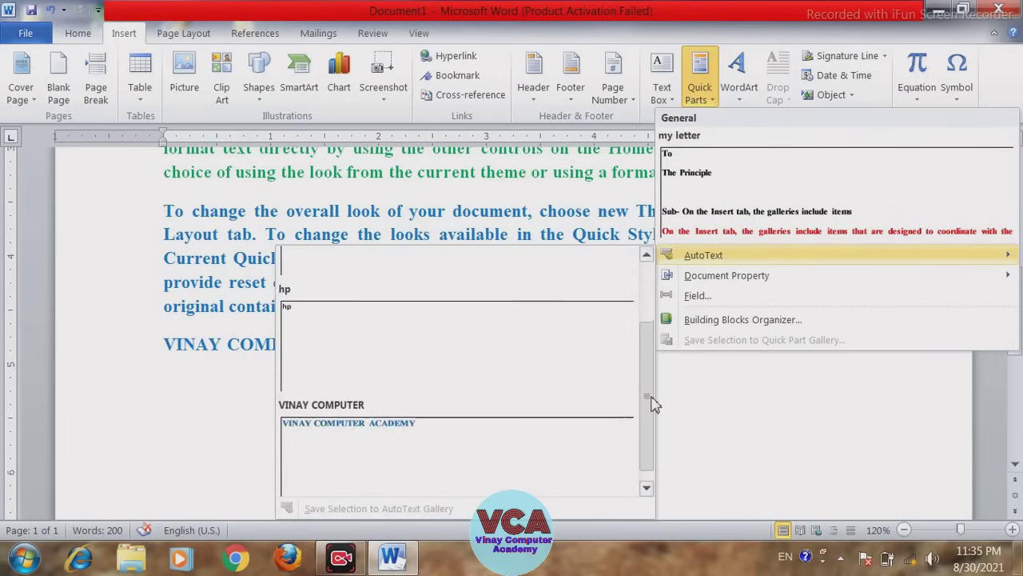
click(364, 432)
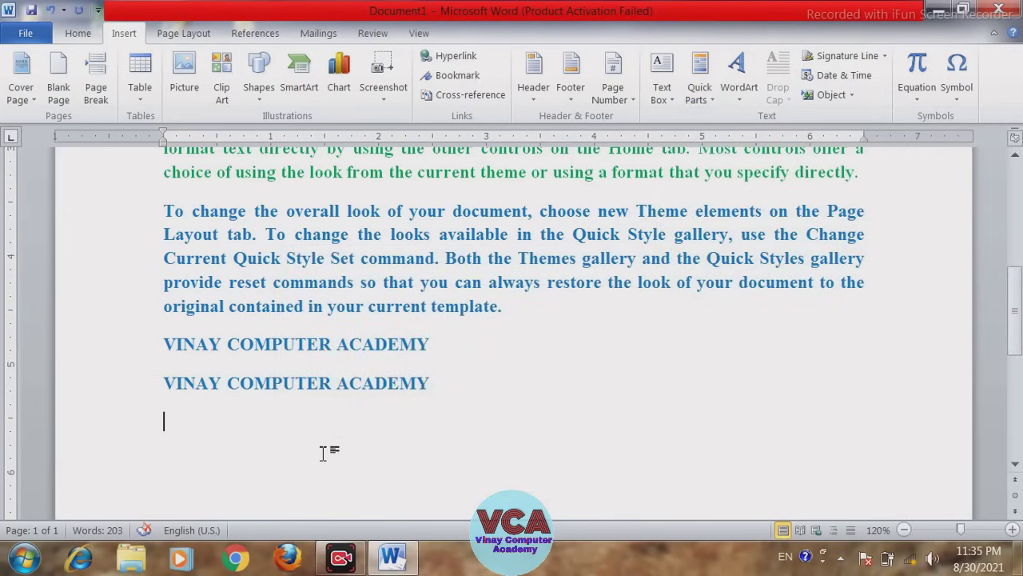
drag(198, 426, 163, 369)
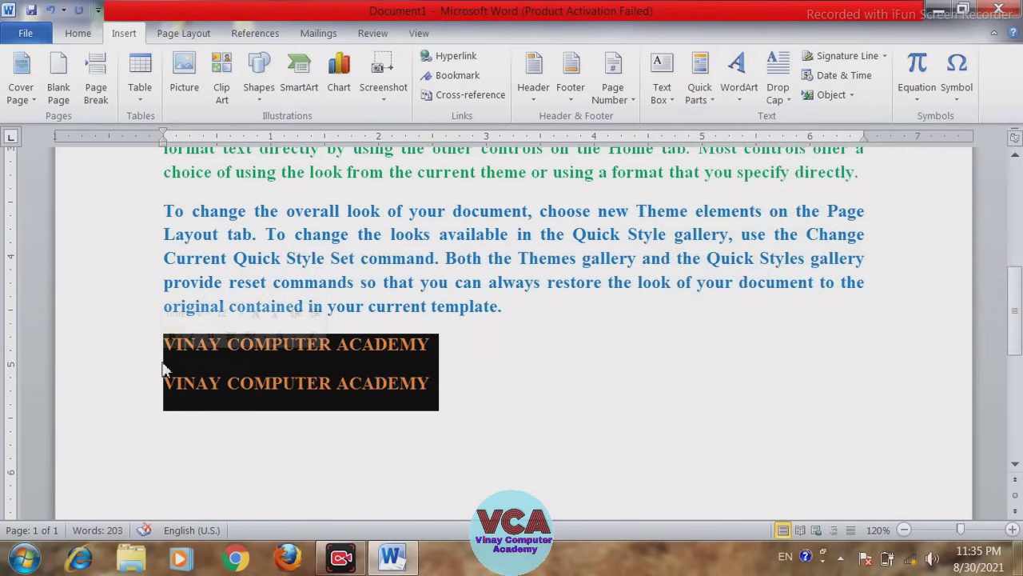
key(Delete)
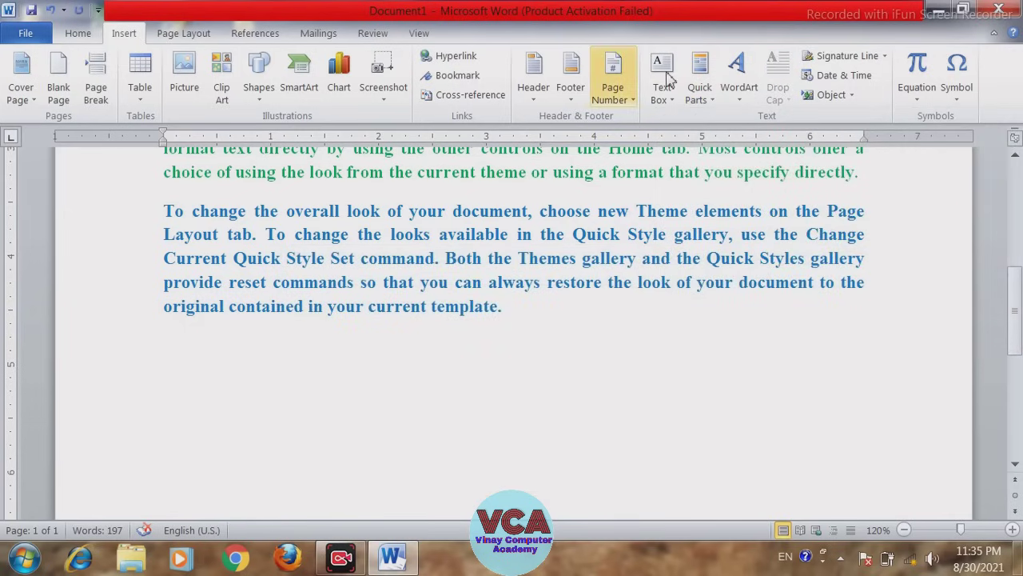
- Insert the VINAY COMPUTER AutoText entry twice, giving two academy-name lines
click(698, 88)
mouse_move(703, 256)
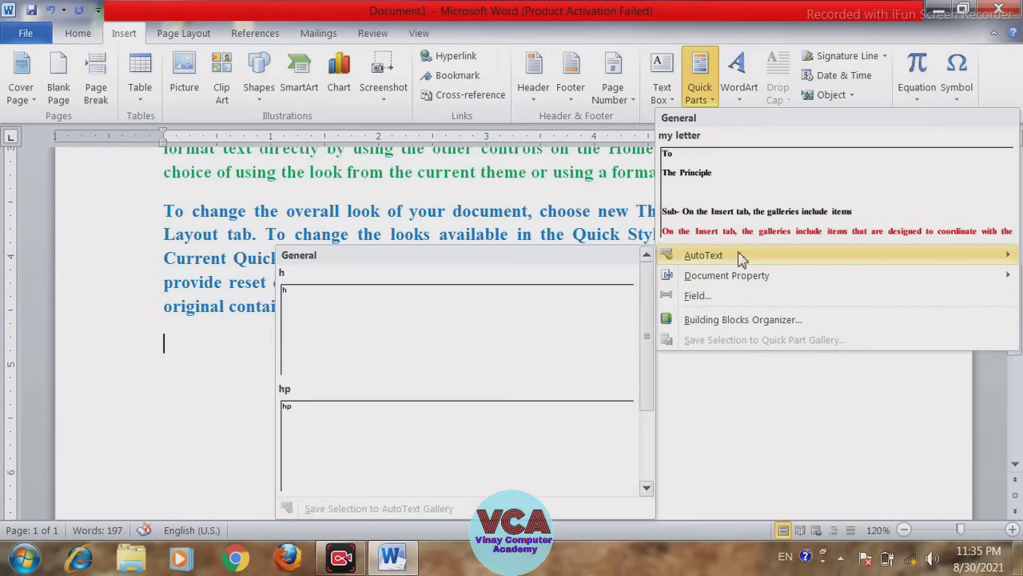
scroll(649, 328, down, 1)
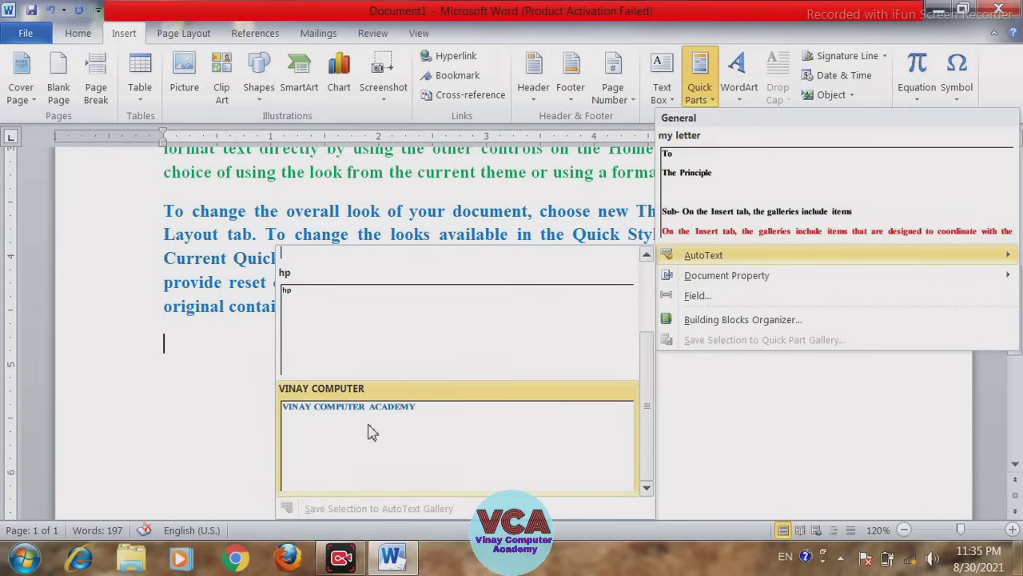
click(370, 431)
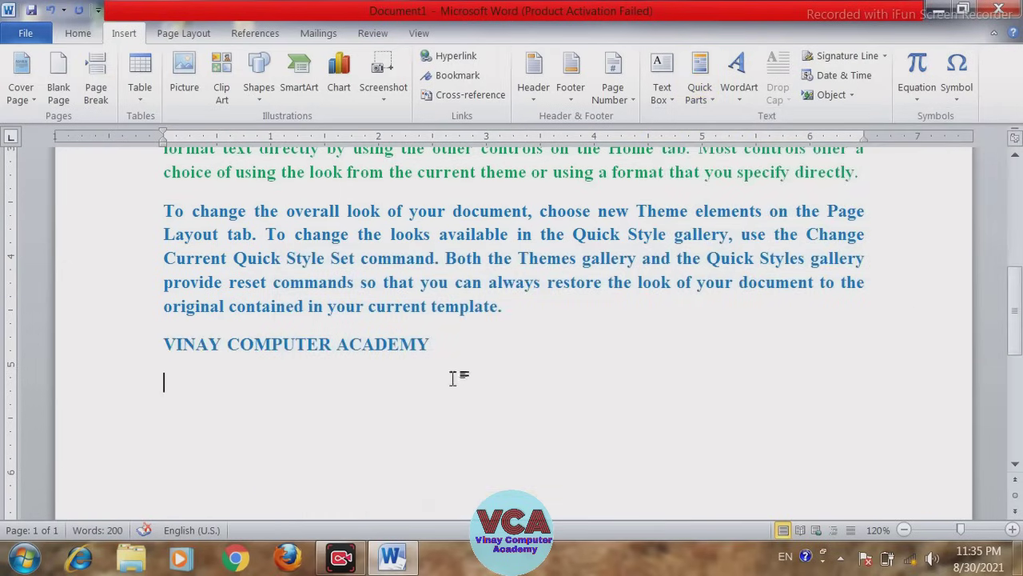
click(699, 80)
mouse_move(703, 255)
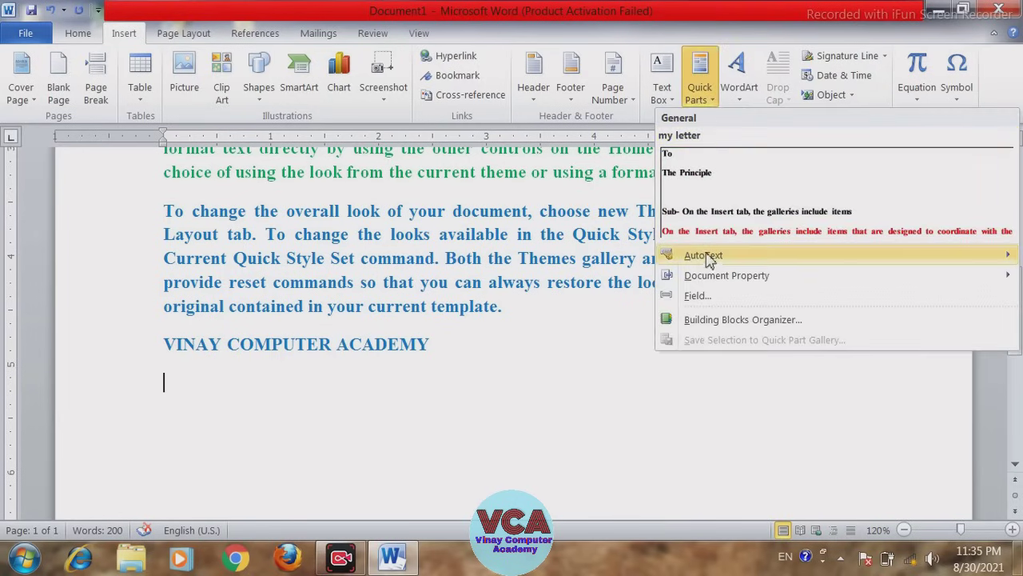
drag(654, 352, 648, 475)
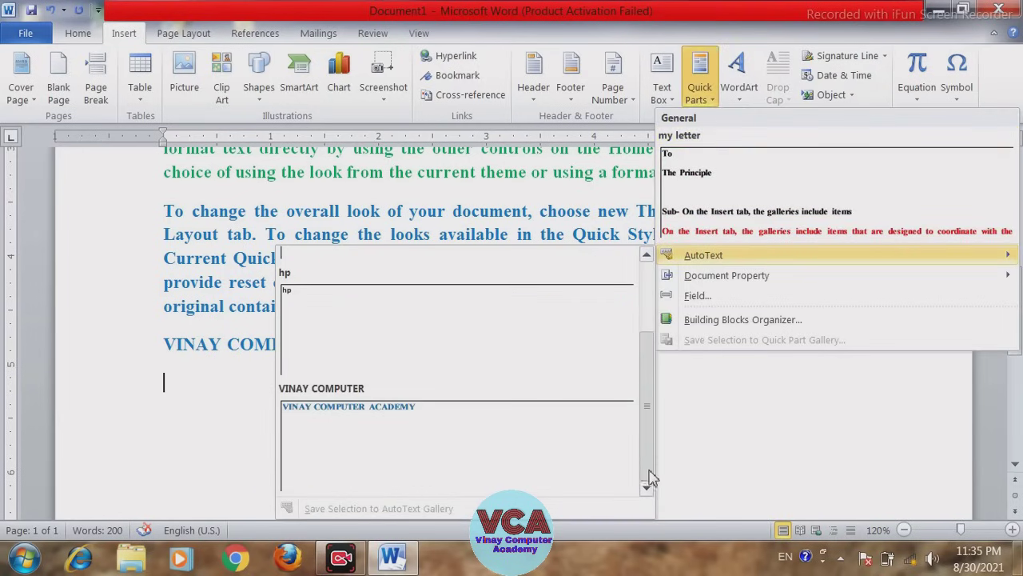
click(389, 434)
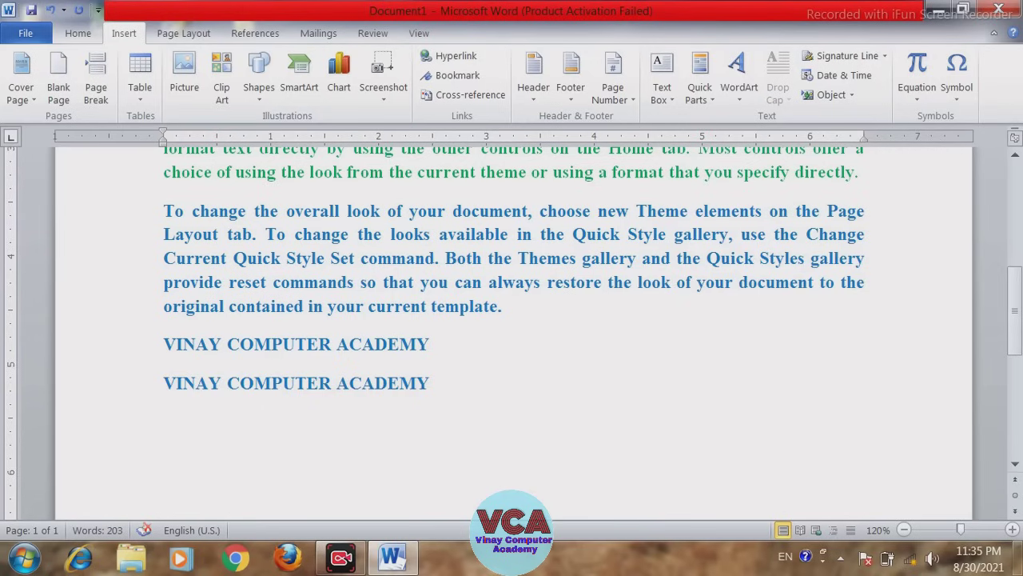
drag(1014, 291, 1011, 172)
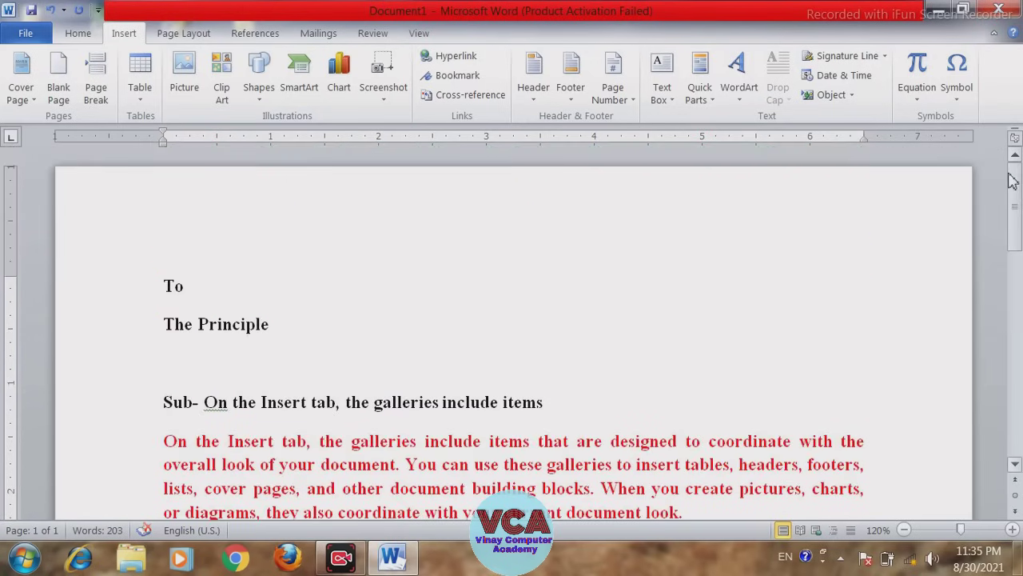
click(904, 530)
click(903, 530)
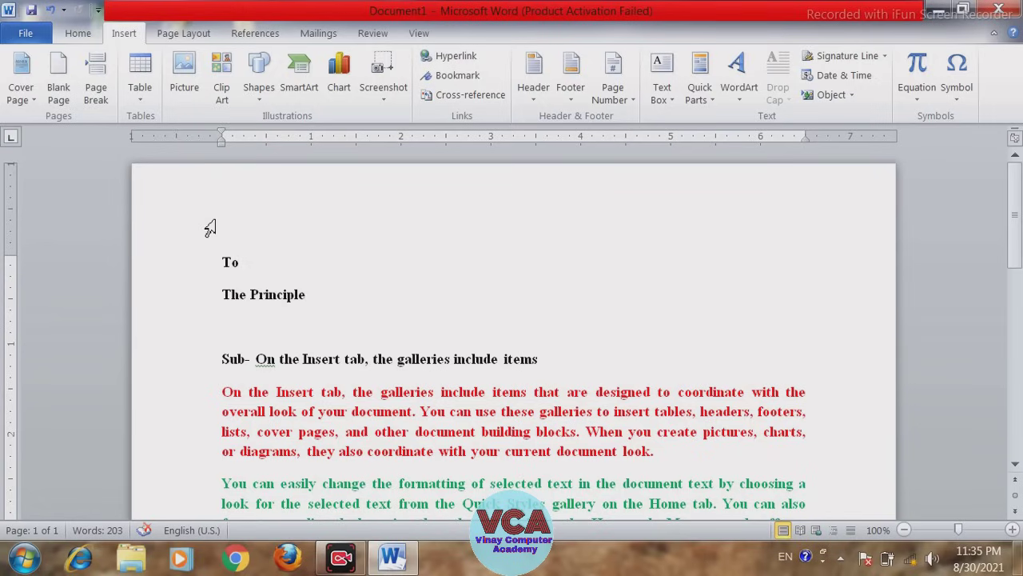
click(532, 102)
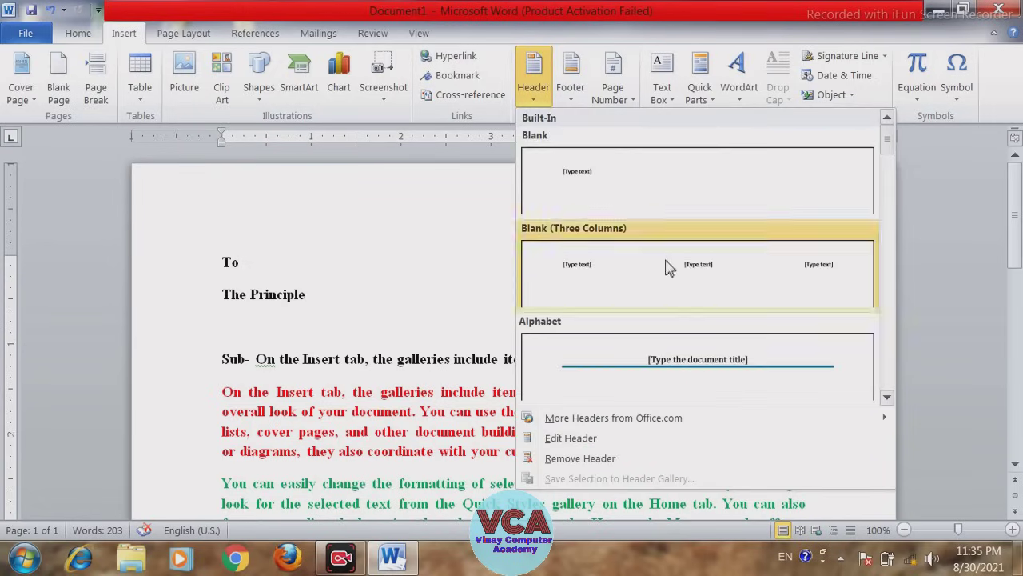
mouse_move(887, 145)
mouse_down()
mouse_move(892, 183)
mouse_move(887, 144)
mouse_up()
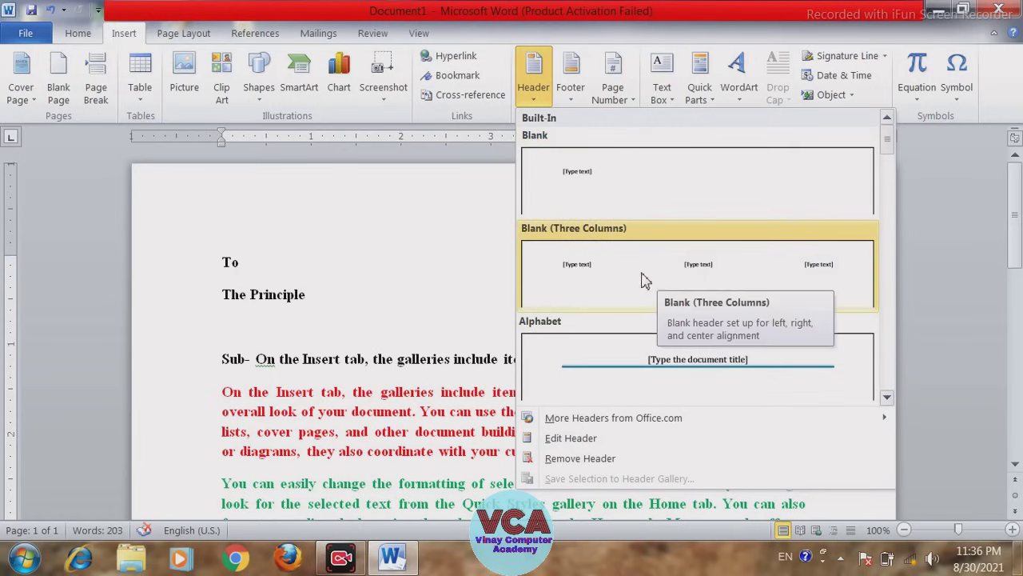
click(378, 410)
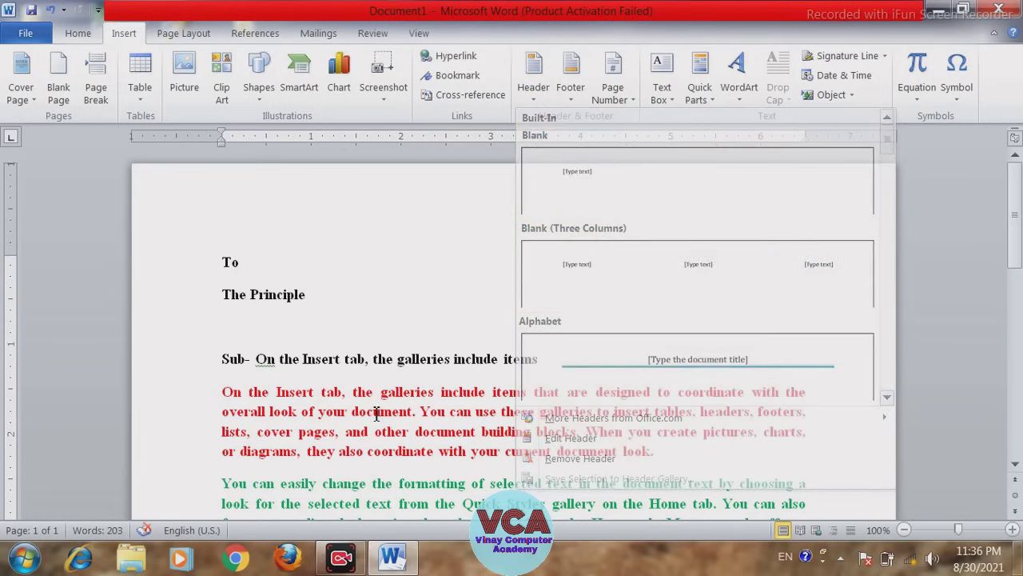
scroll(1008, 243, down, 1)
scroll(1007, 244, up, 1)
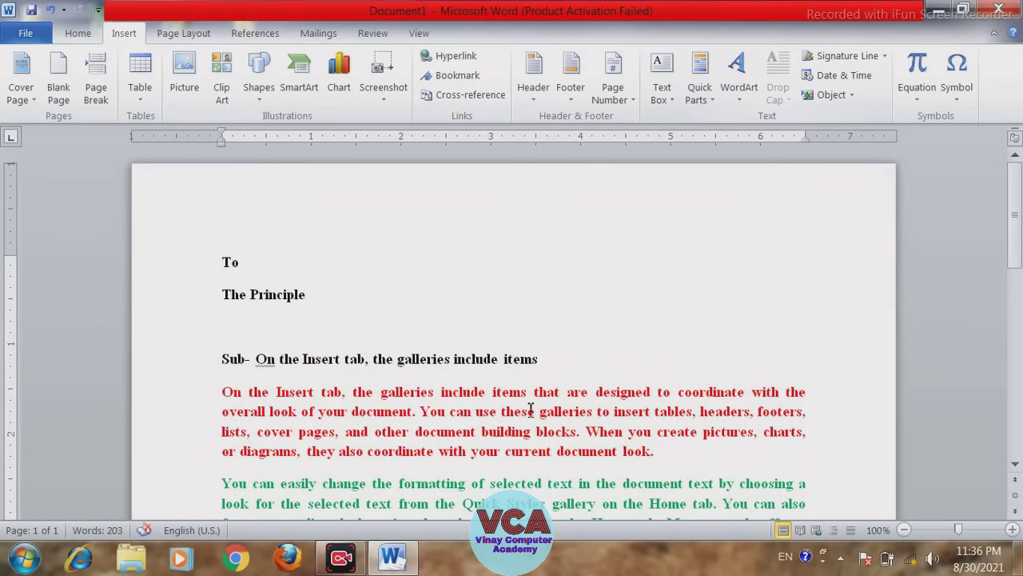
scroll(1021, 232, down, 5)
scroll(1020, 232, down, 3)
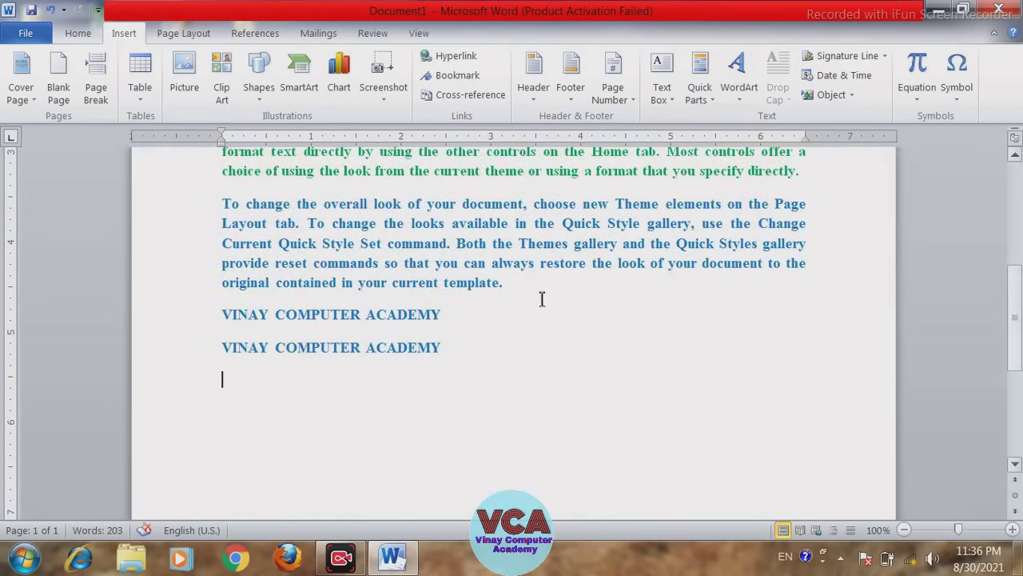
drag(454, 346, 244, 366)
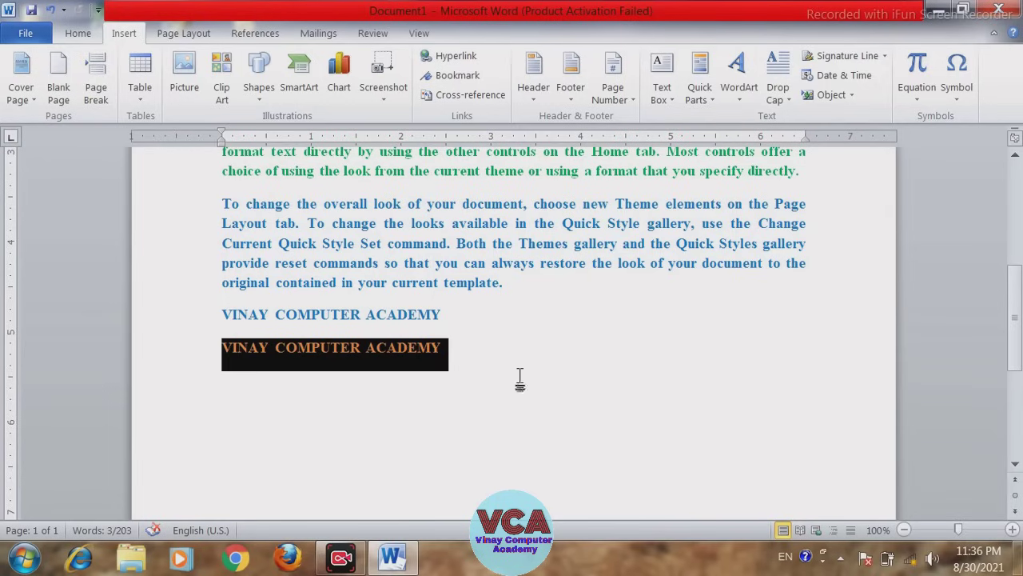
click(711, 107)
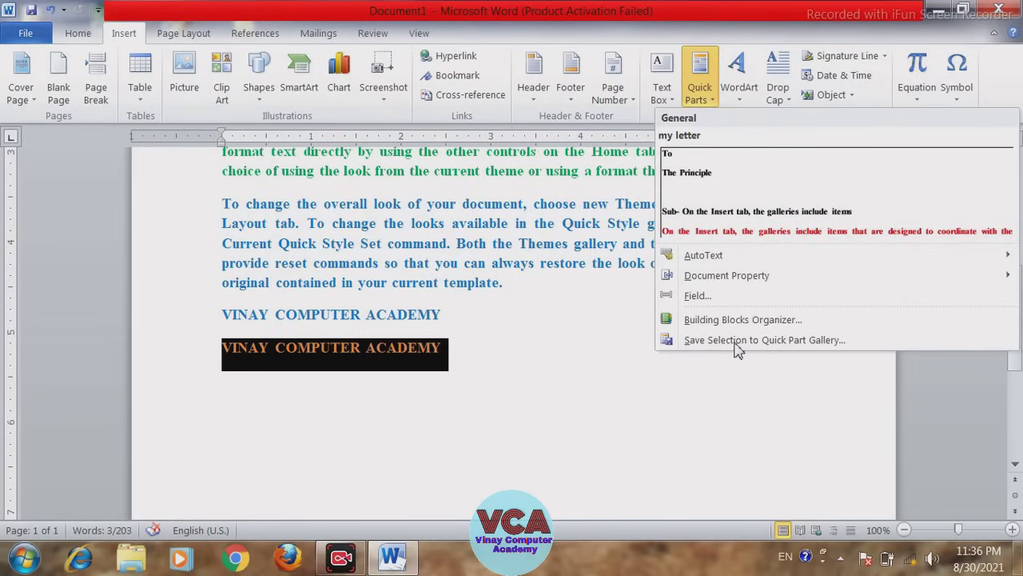
click(614, 375)
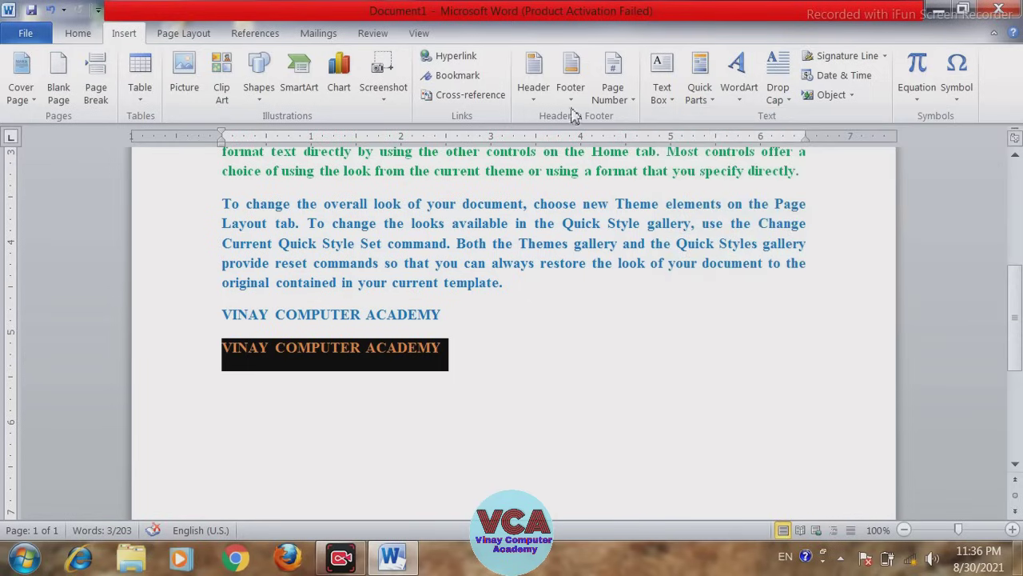
click(535, 96)
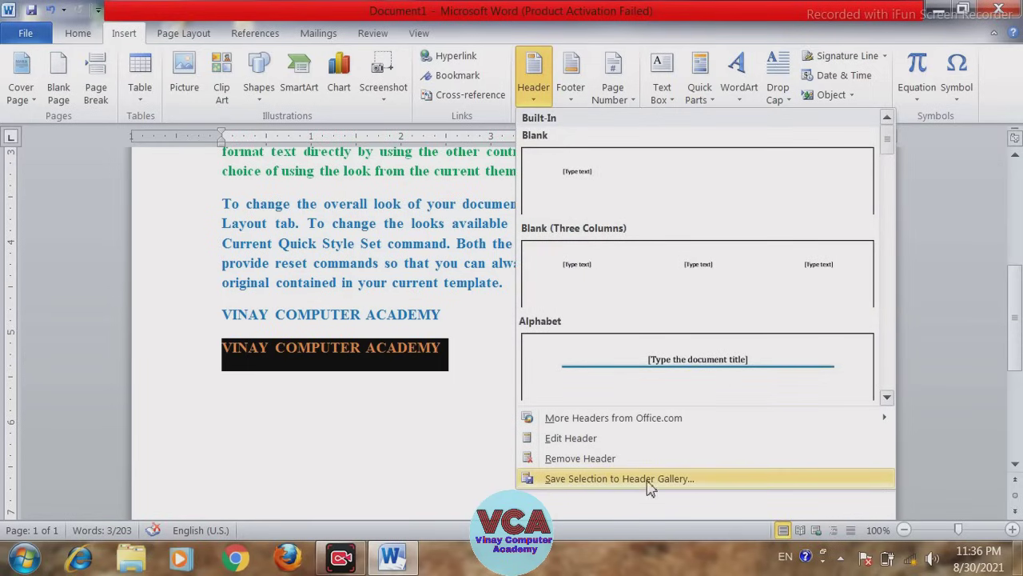
click(484, 450)
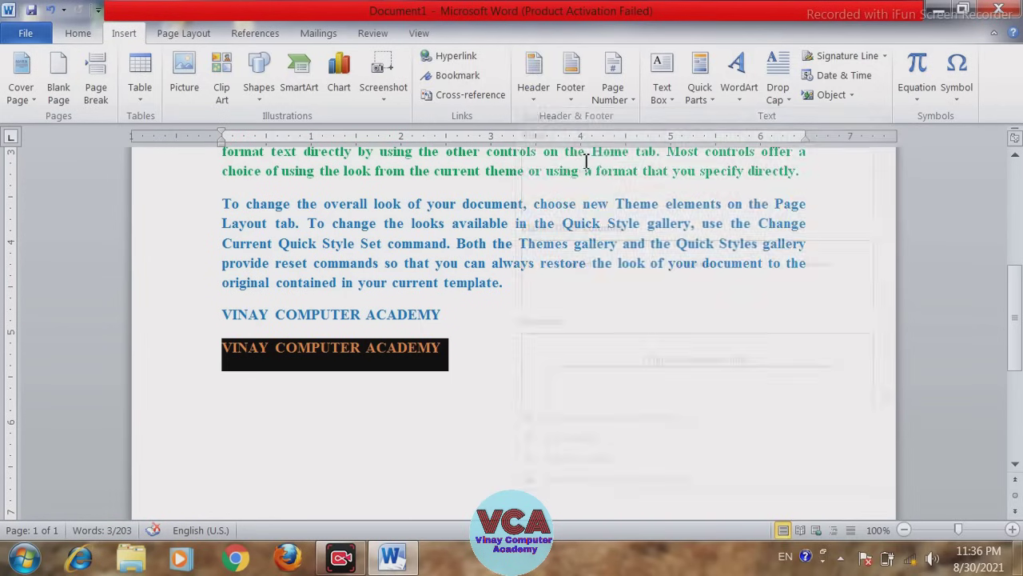
click(571, 90)
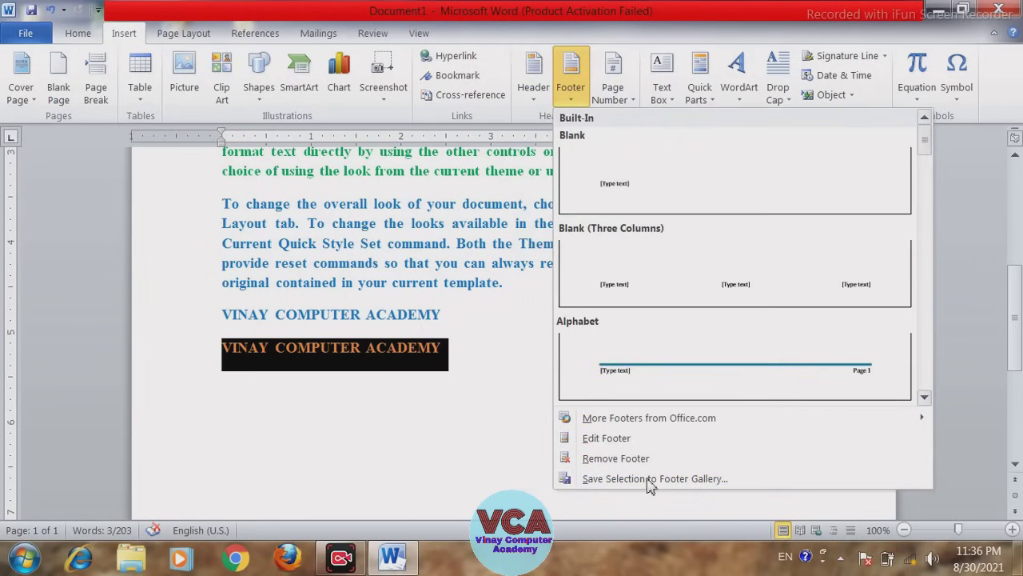
click(505, 467)
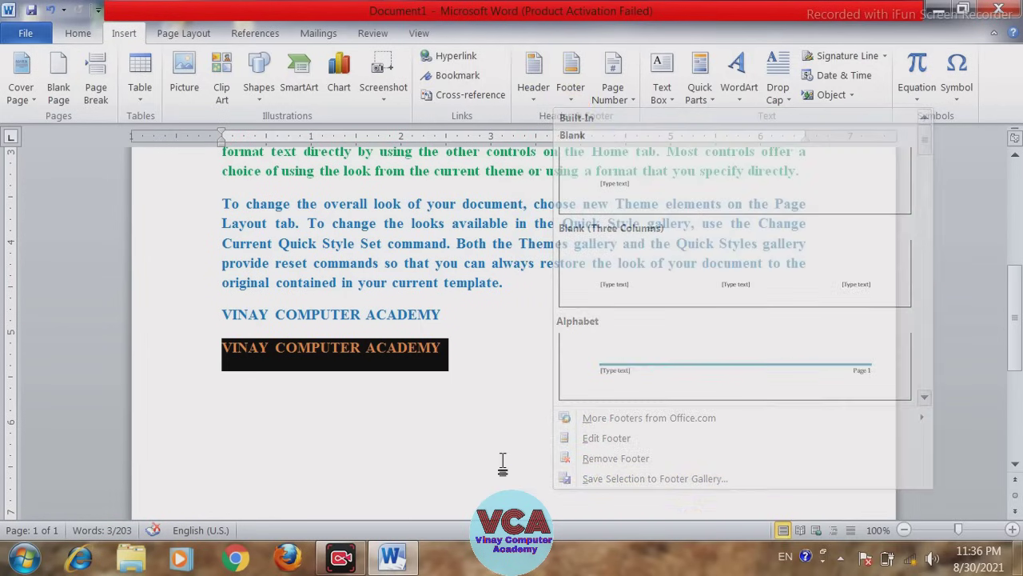
click(630, 102)
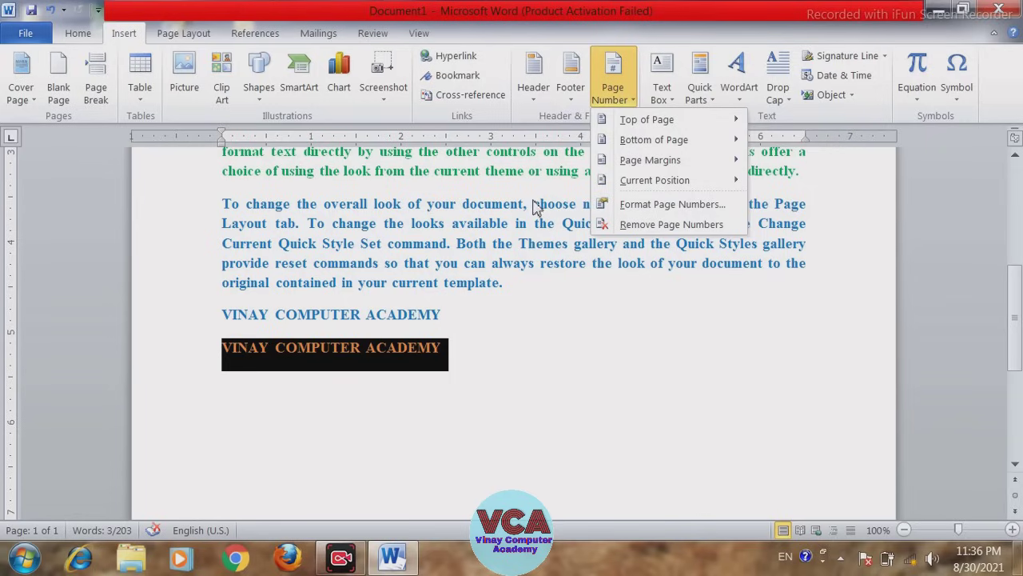
click(529, 366)
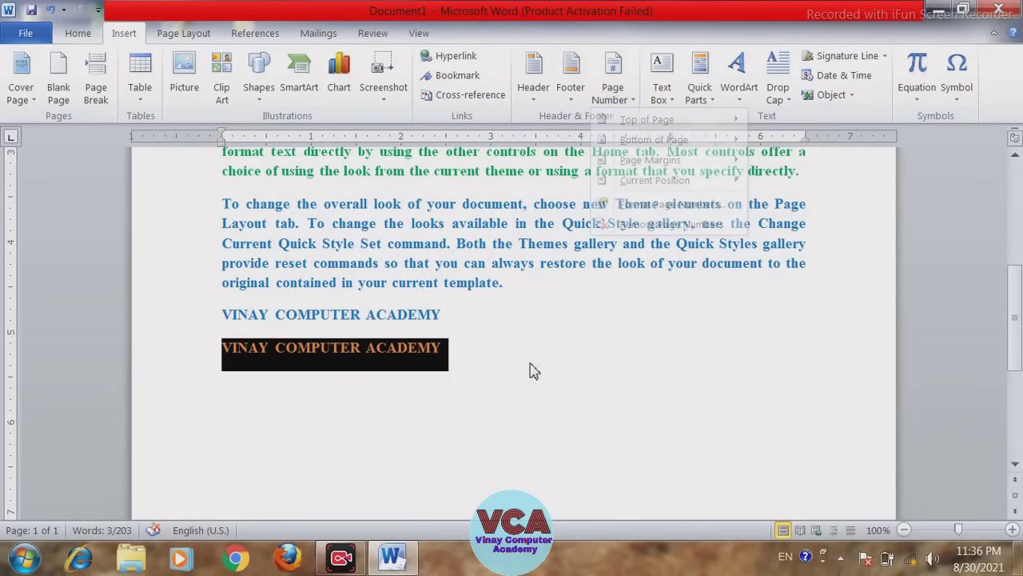
click(533, 104)
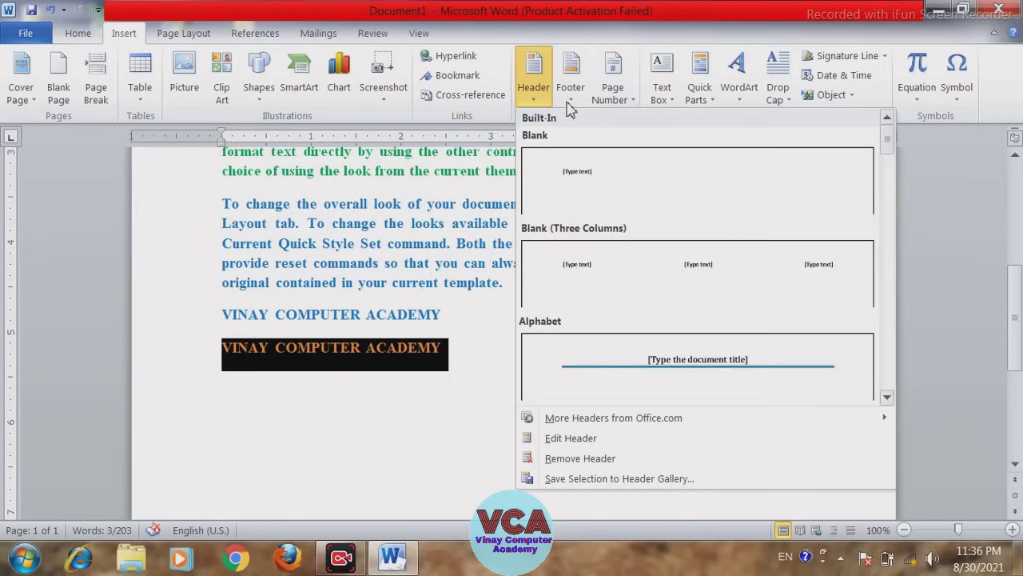
click(569, 104)
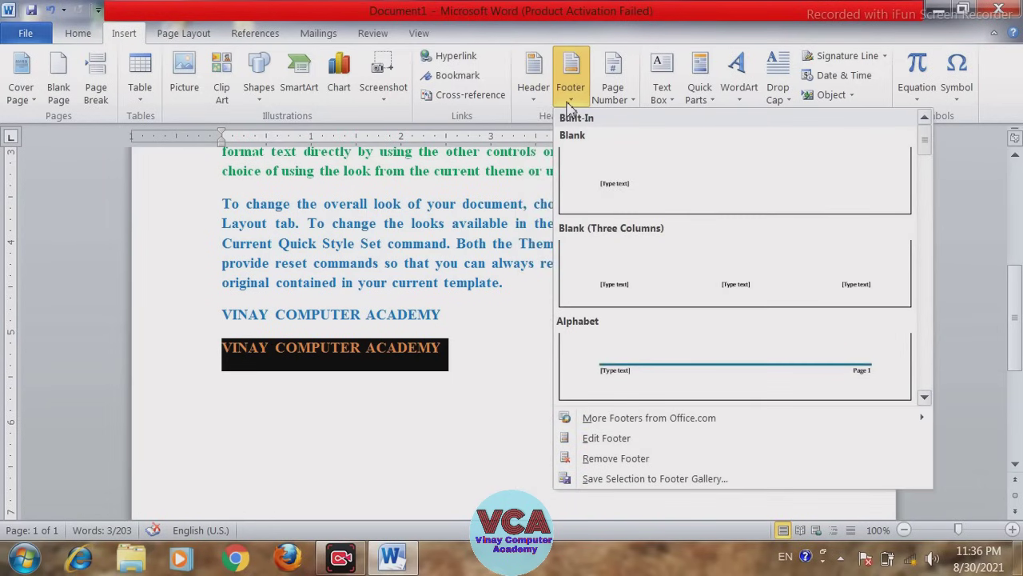
click(512, 348)
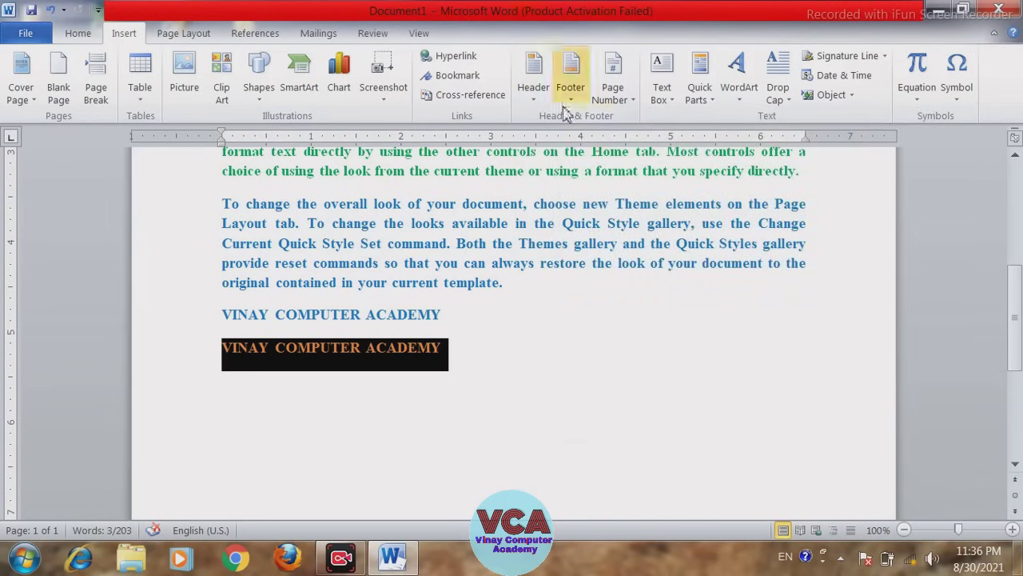
click(534, 84)
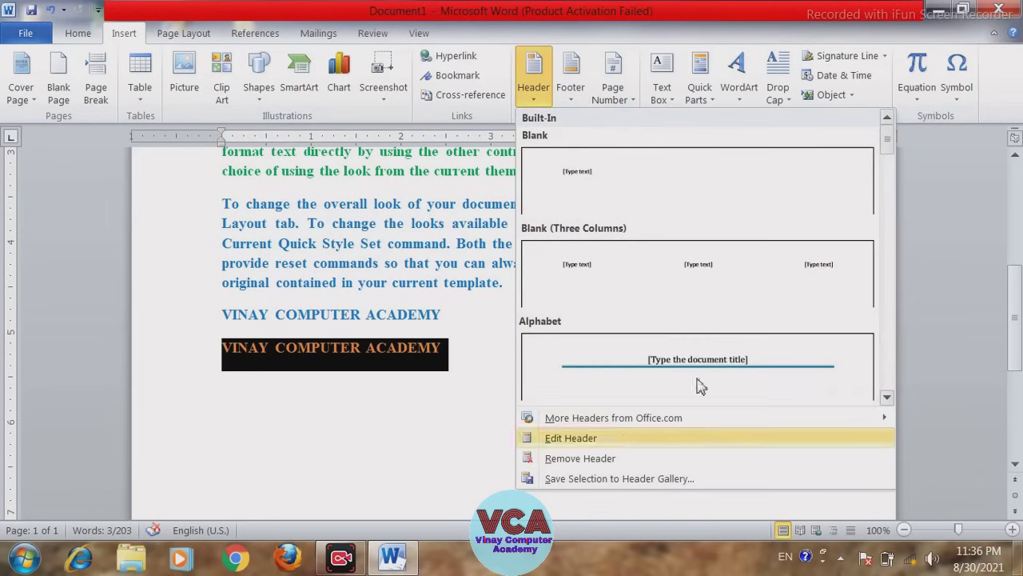
click(596, 479)
mouse_move(484, 156)
mouse_down()
mouse_move(611, 218)
mouse_move(542, 254)
mouse_up()
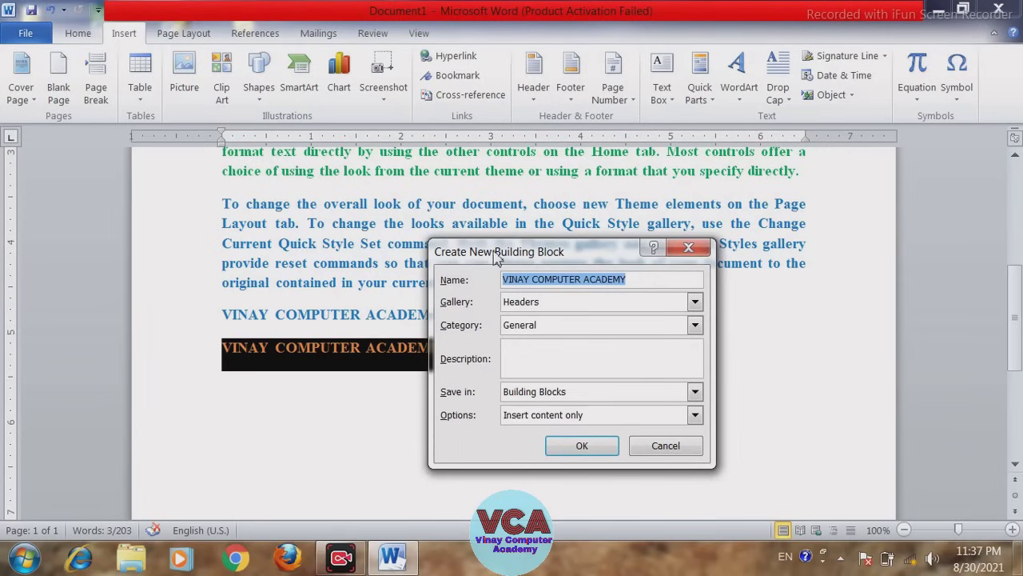
drag(493, 251, 487, 248)
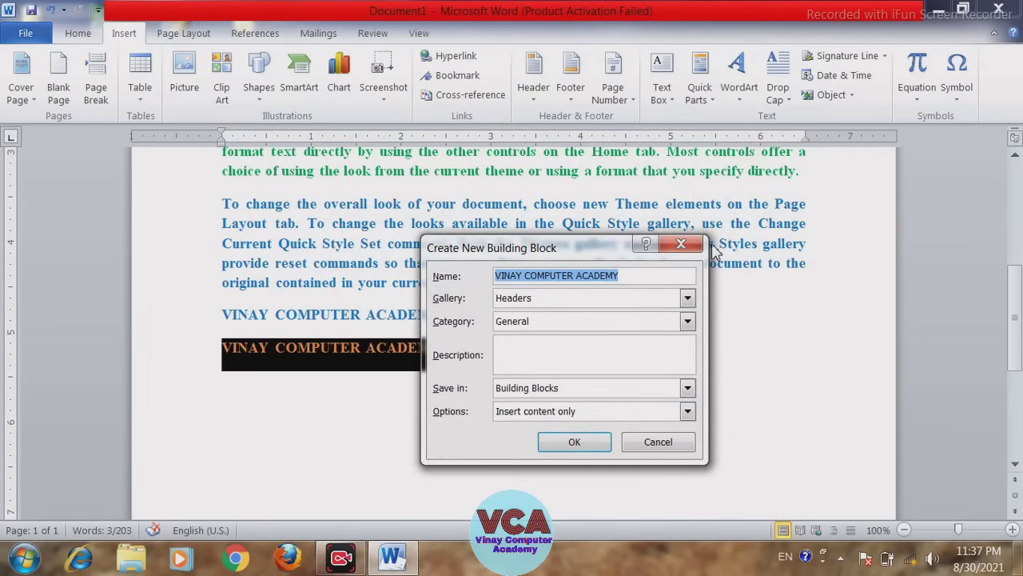
click(688, 246)
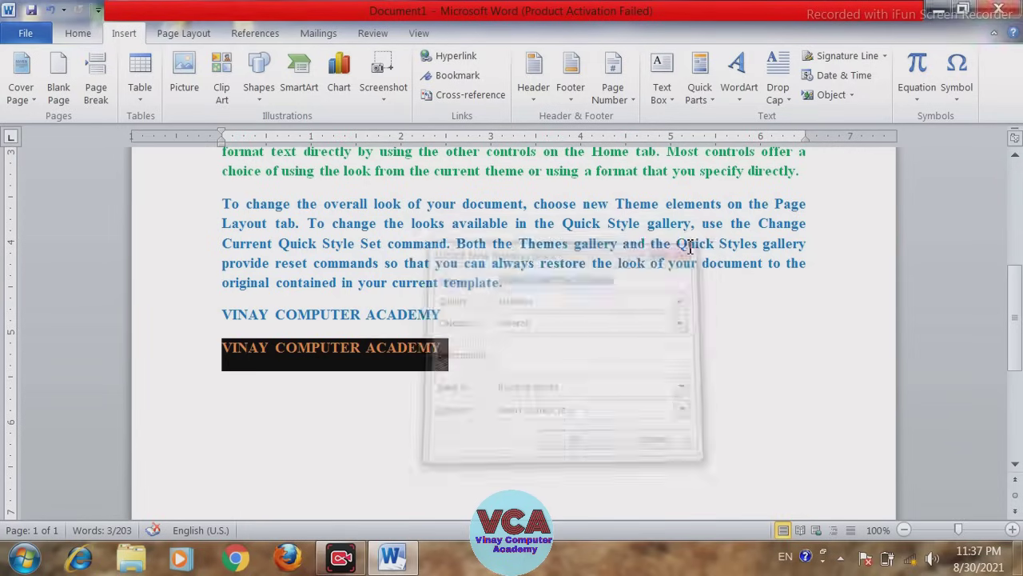
- Save the selected academy line as 'MY HEADER' in the Headers gallery, Built-In category
click(709, 108)
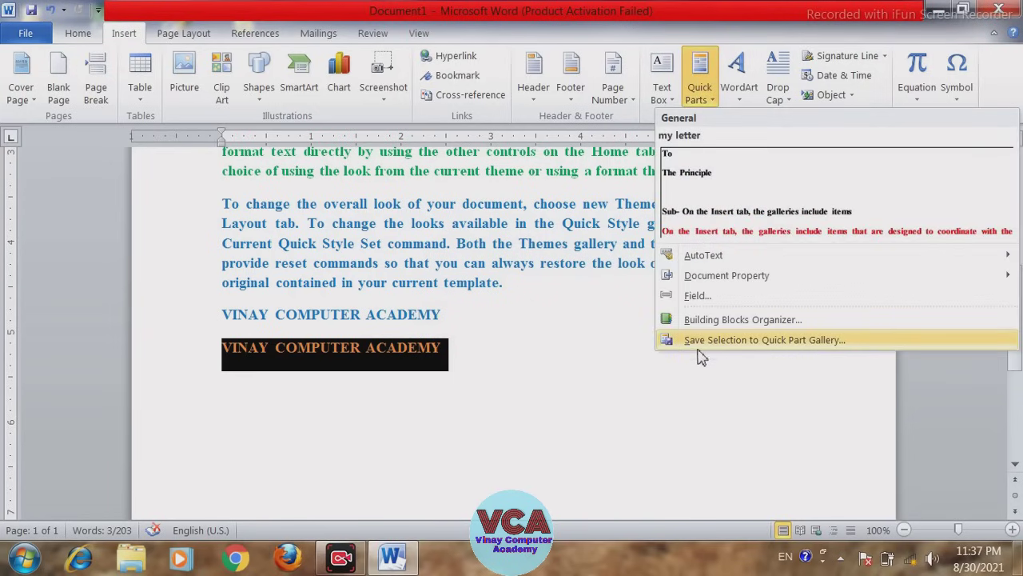
click(730, 343)
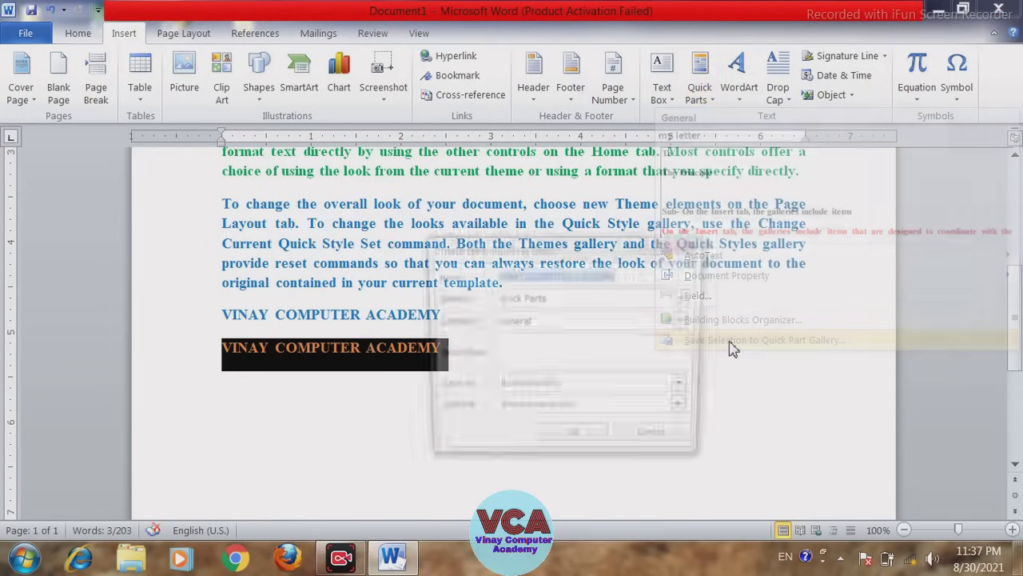
drag(554, 254, 586, 221)
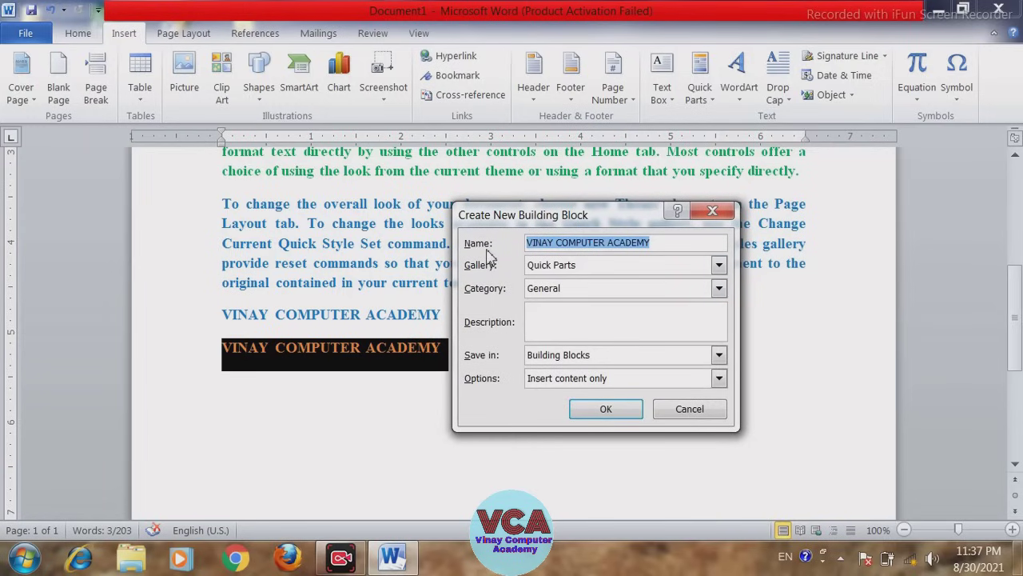
drag(657, 242, 524, 246)
text(MY HEADER)
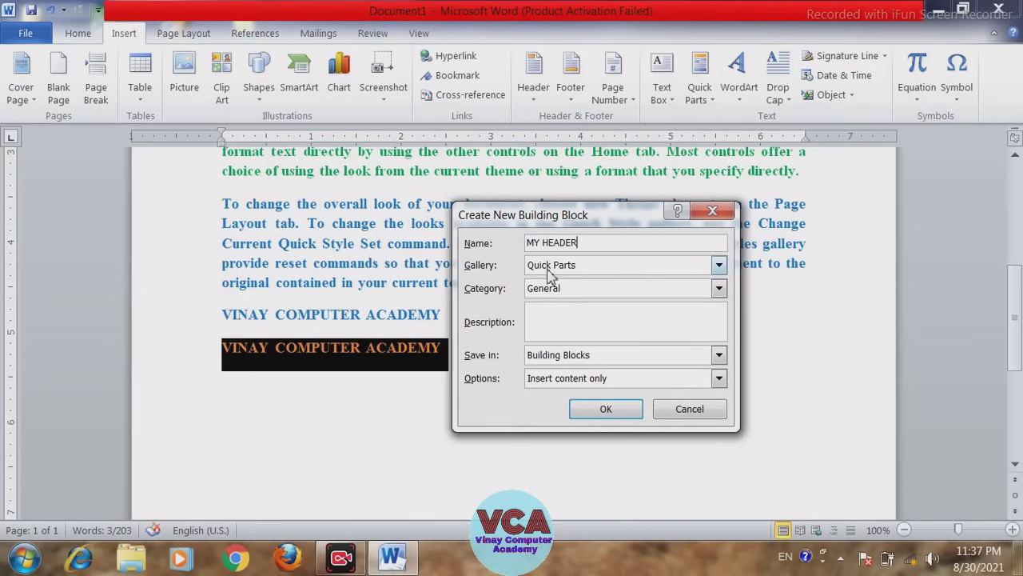
click(719, 266)
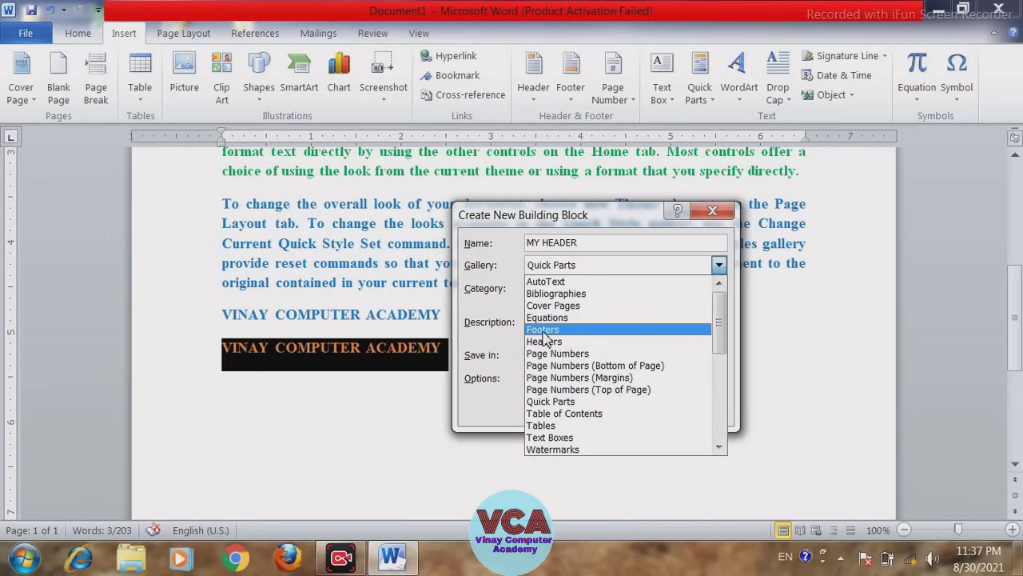
click(550, 342)
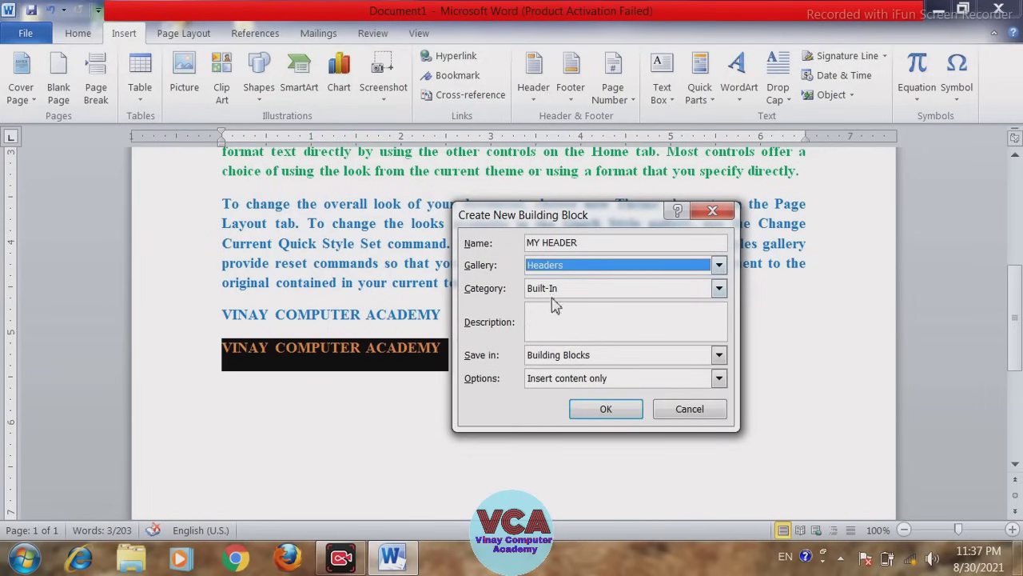
click(606, 410)
click(603, 407)
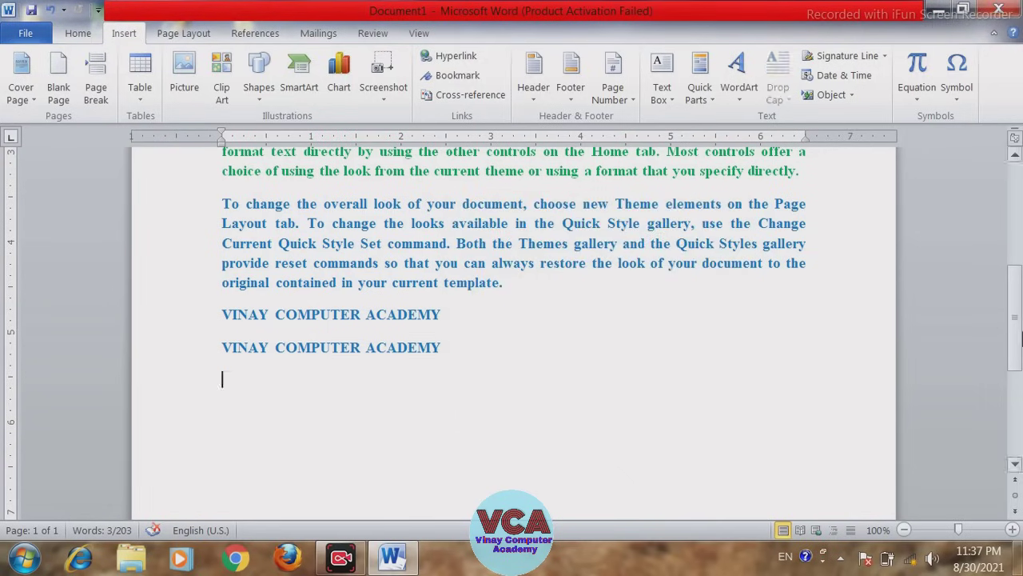
- Insert the saved MY HEADER header at the top of the document, reading VINAY COMPUTER ACADEMY
drag(1017, 342, 998, 189)
click(502, 327)
key(Up)
key(Up)
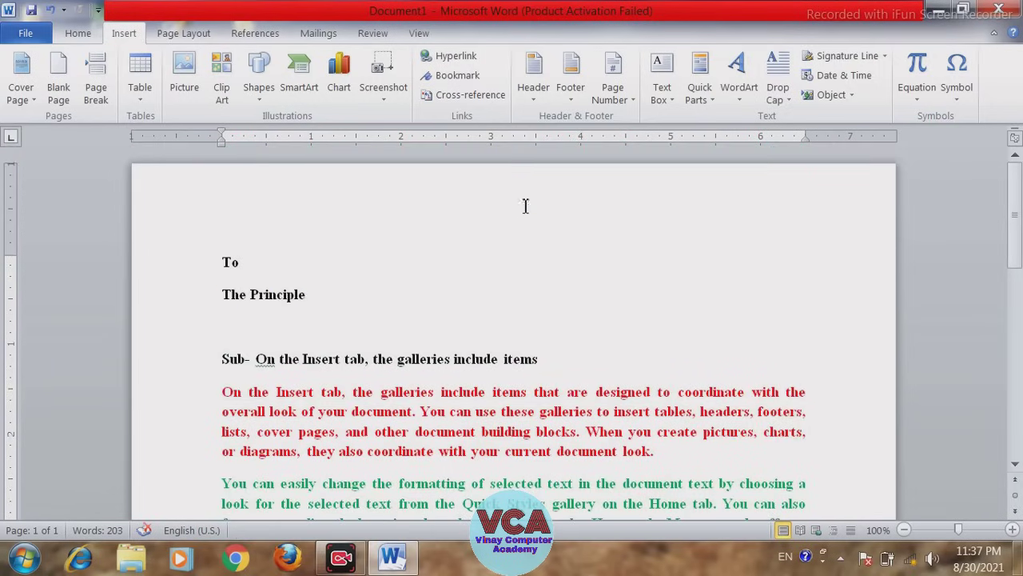
click(534, 103)
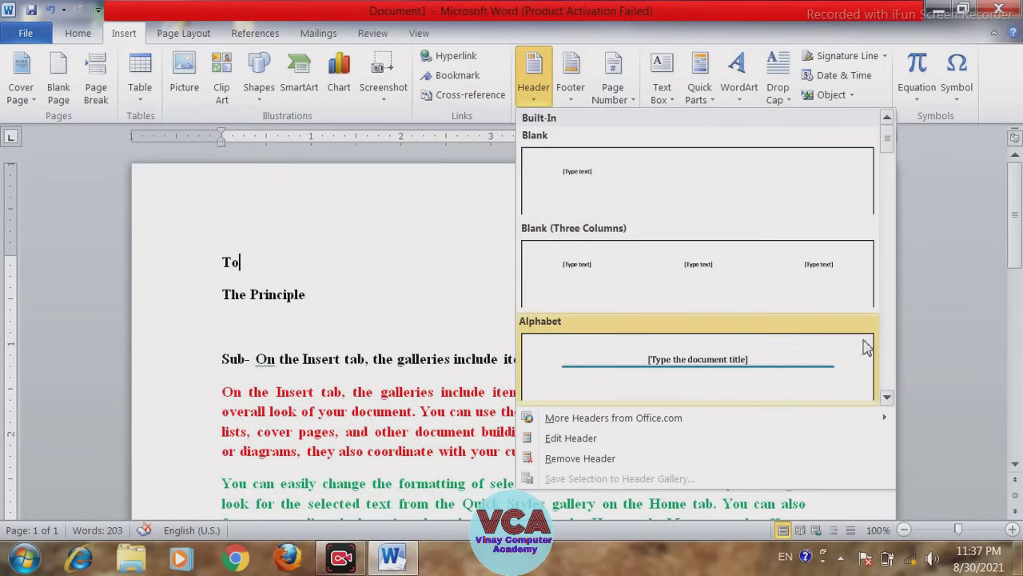
scroll(887, 164, down, 2)
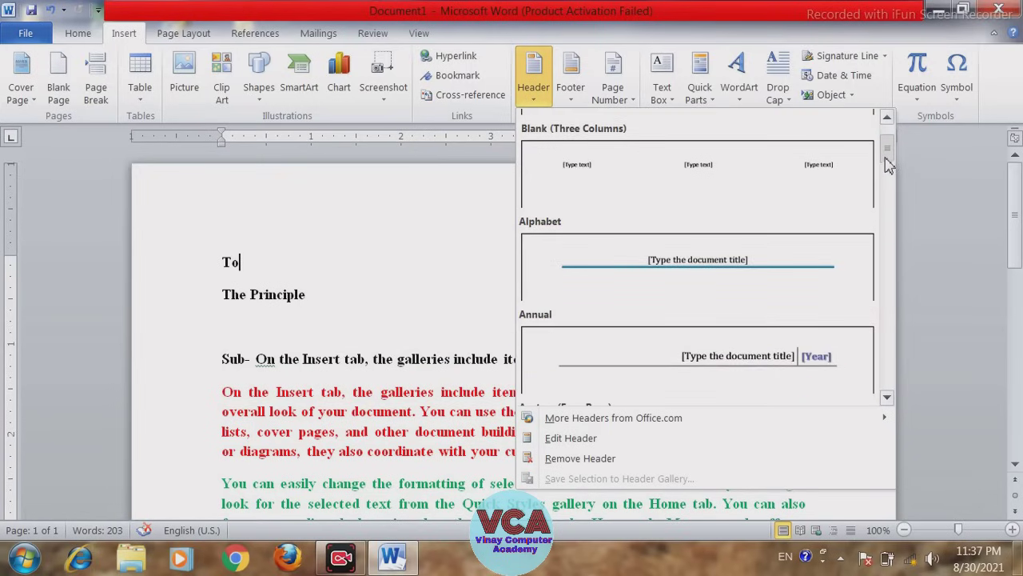
mouse_move(887, 164)
mouse_down()
mouse_move(904, 294)
mouse_move(888, 301)
mouse_up()
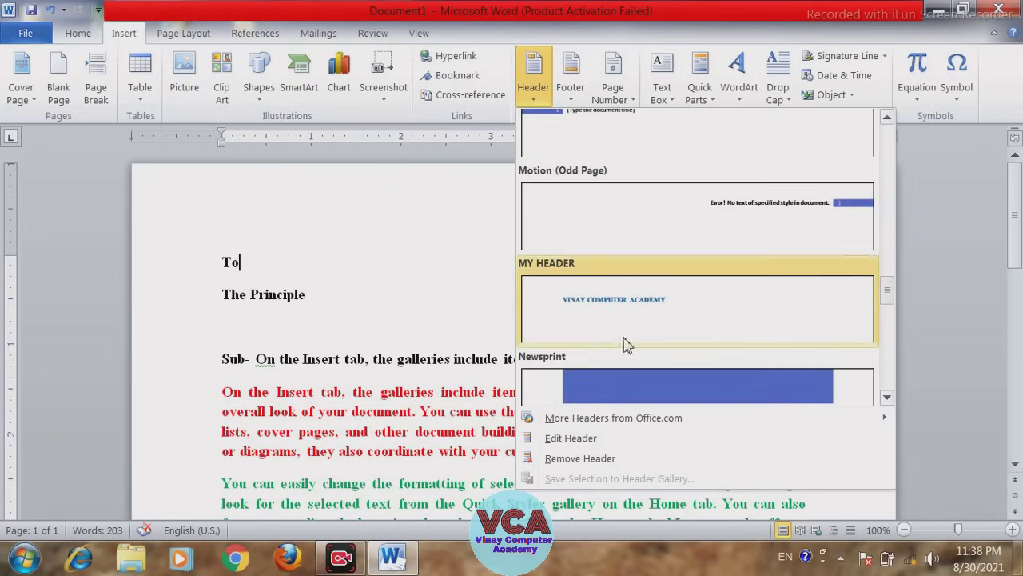
click(593, 309)
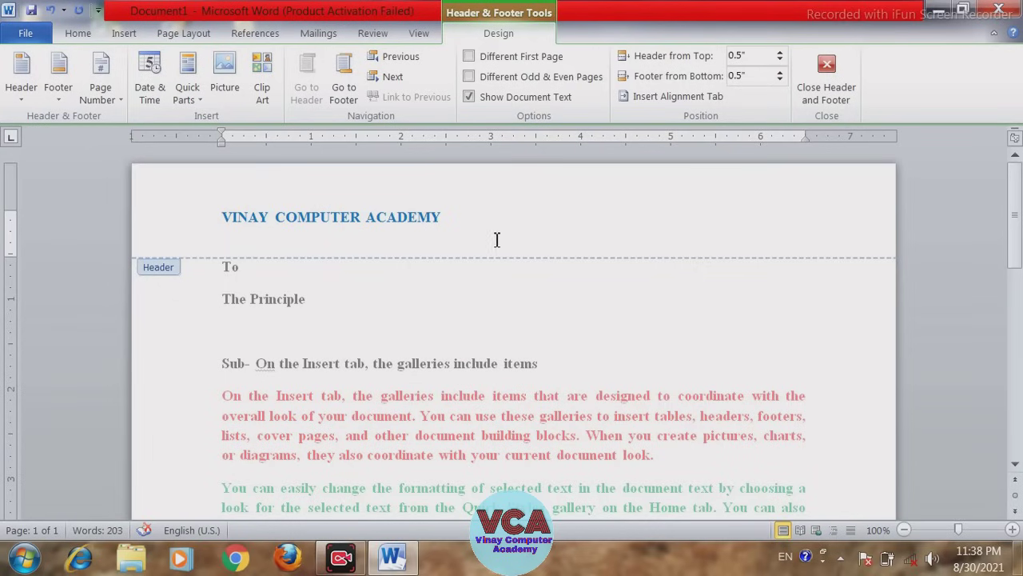
- Justify the last paragraph and start a new page with filler text 'DFSLJFSLDF'
click(812, 100)
click(713, 294)
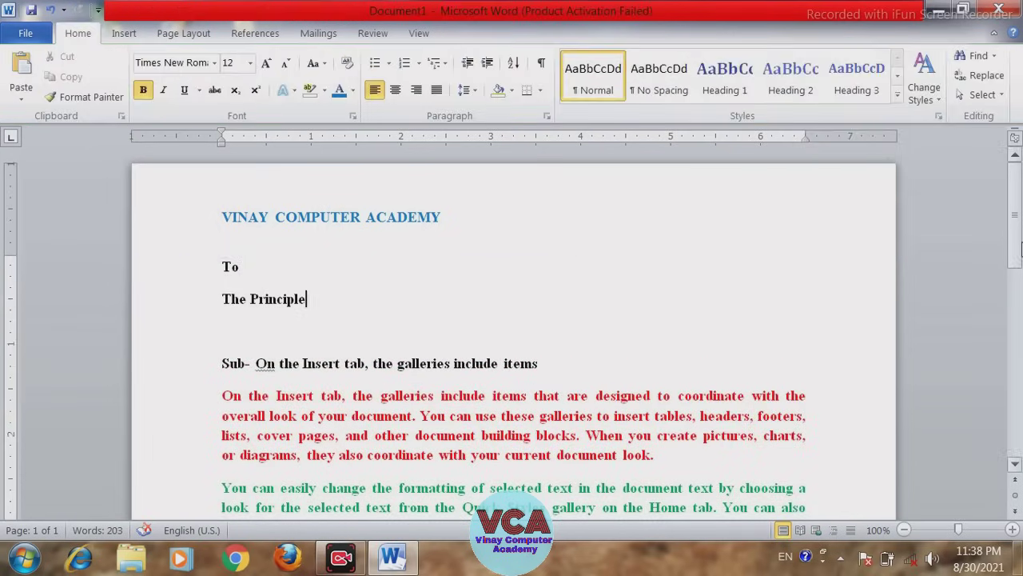
drag(1015, 240, 1015, 344)
click(607, 272)
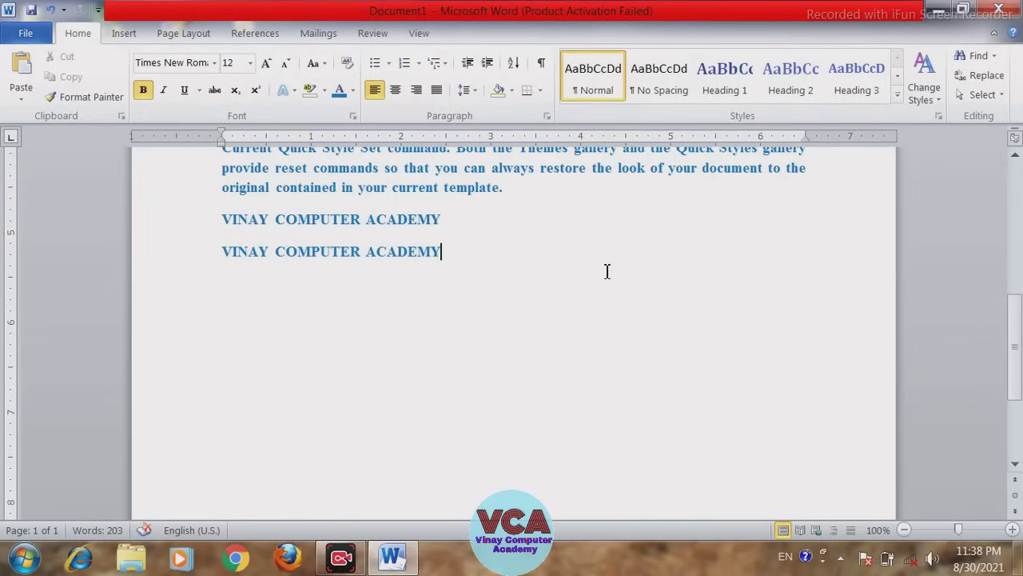
key(ctrl+j)
key(ctrl+Return)
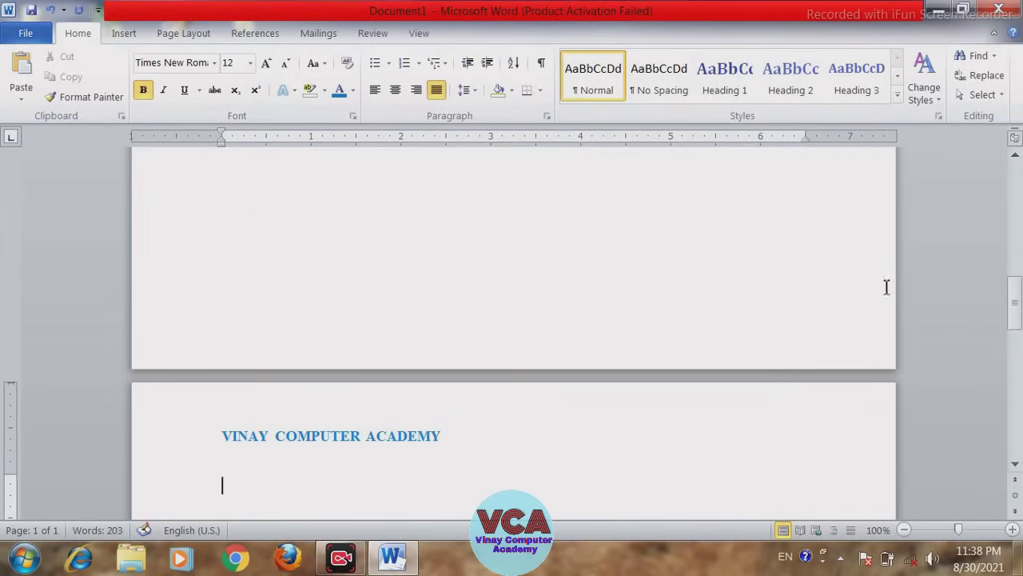
text(DFSLJFSLDF)
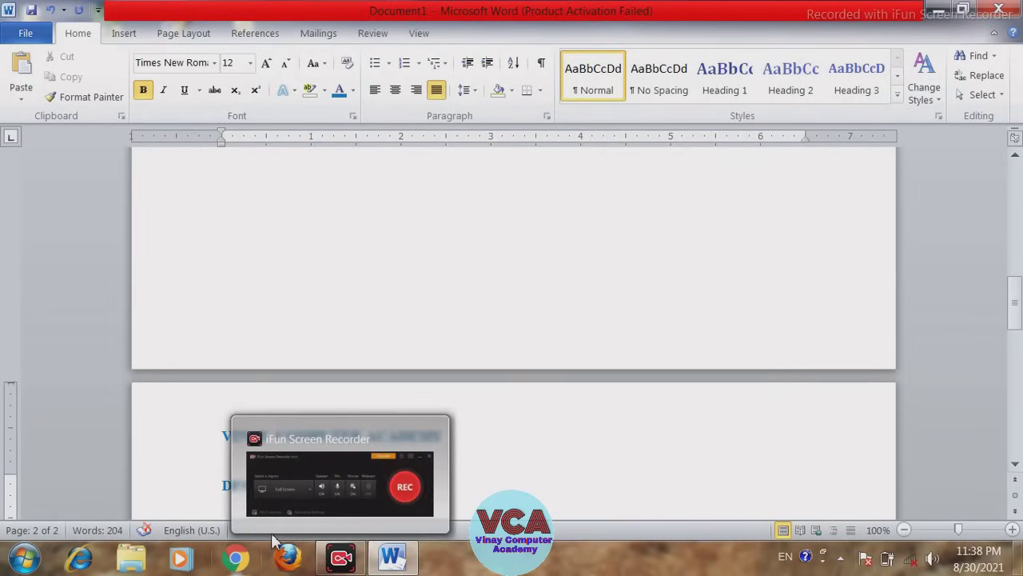
- Zoom out to 40%, add more filler lines, and push 'k jjbdsk fk' onto a third page
click(904, 529)
click(904, 530)
click(904, 529)
click(904, 529)
click(904, 529)
click(904, 529)
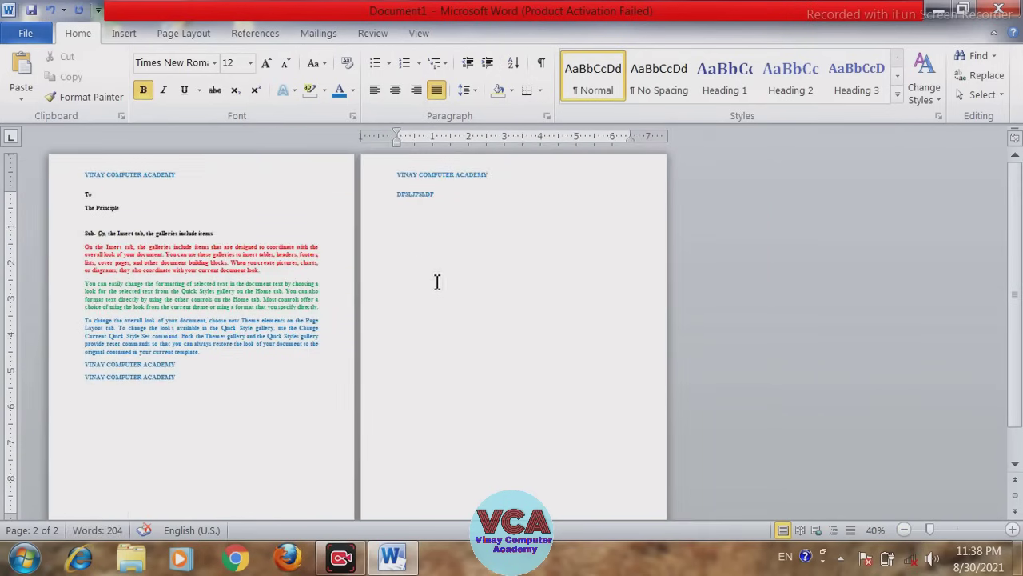
text(SFSDF)
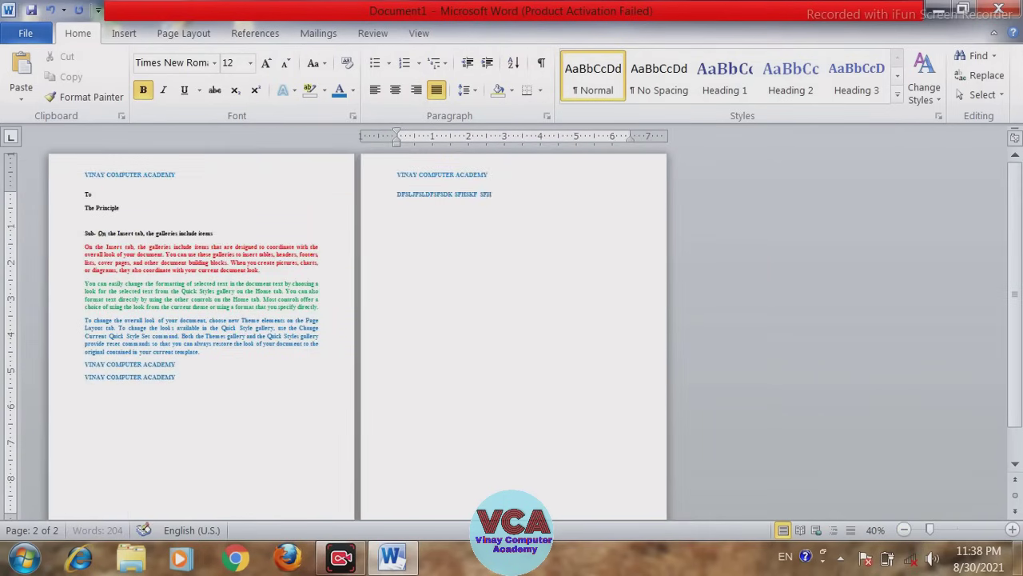
text(ASA fsdkfk sd f)
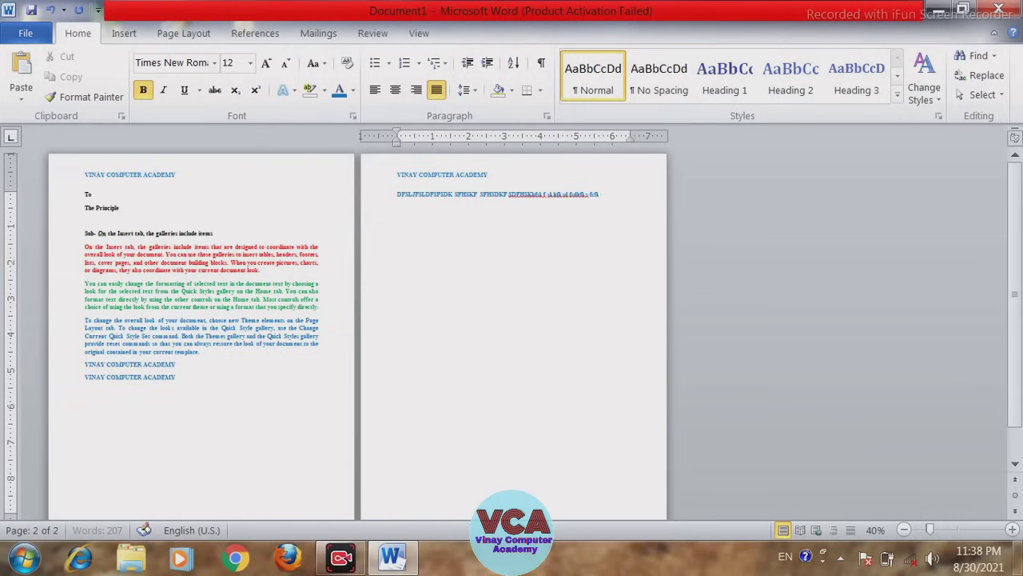
text( fsdfk fsfk fsdkfk fsdkfk f)
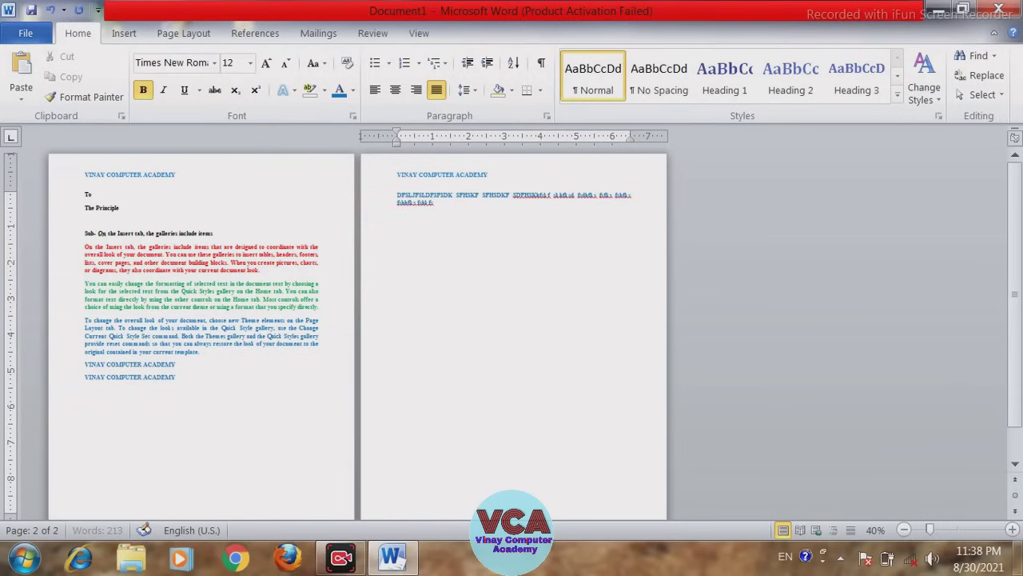
text(.)
key(Return)
text(Dkasmdas)
text( dk.)
key(ctrl+Return)
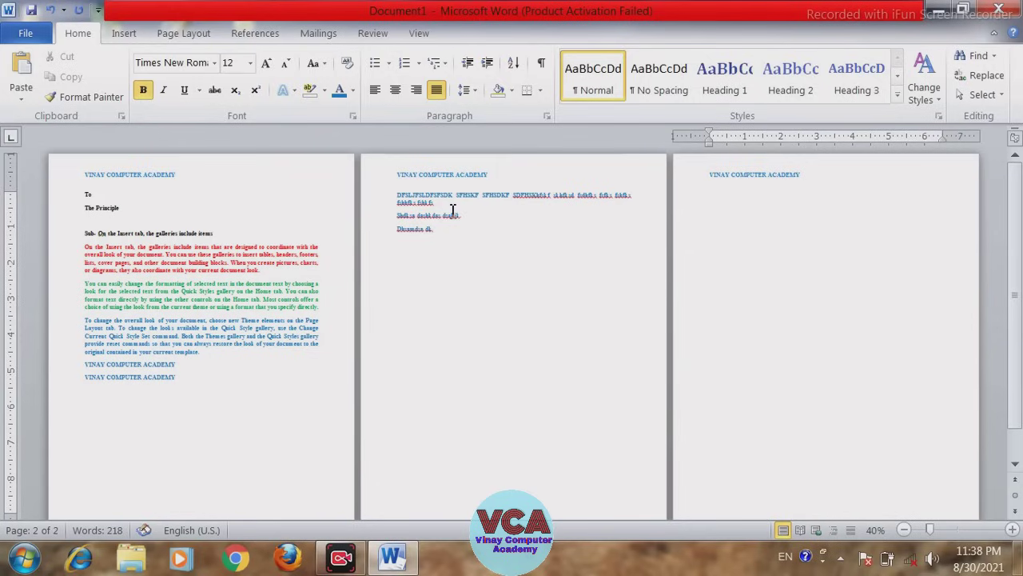
text(k jjbdsk fk)
- Zoom back in on page 3 and return to the text below the headings
click(1012, 529)
click(1012, 529)
click(1012, 529)
click(1012, 530)
click(1012, 530)
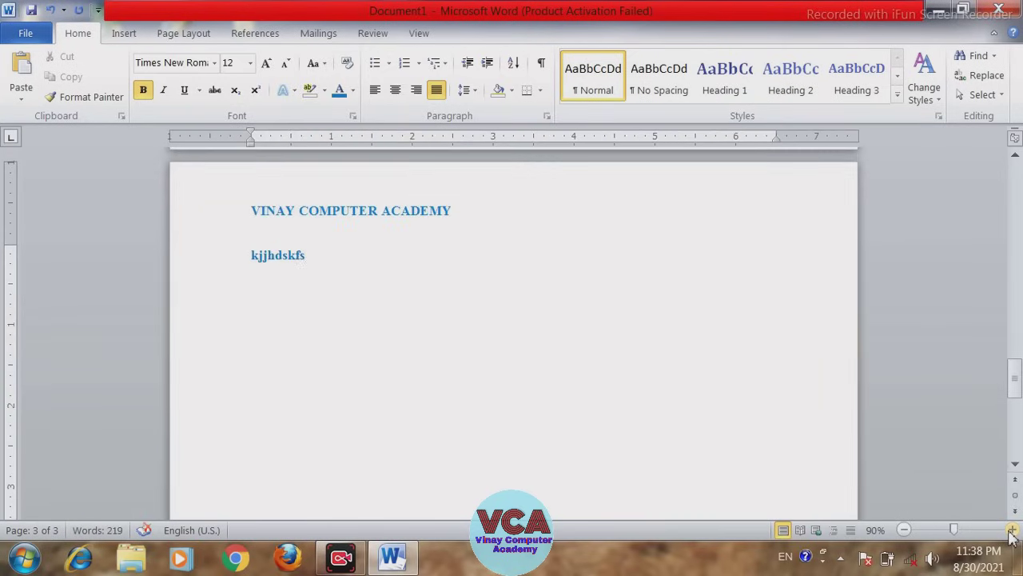
click(1012, 529)
drag(1015, 376, 1009, 224)
click(404, 304)
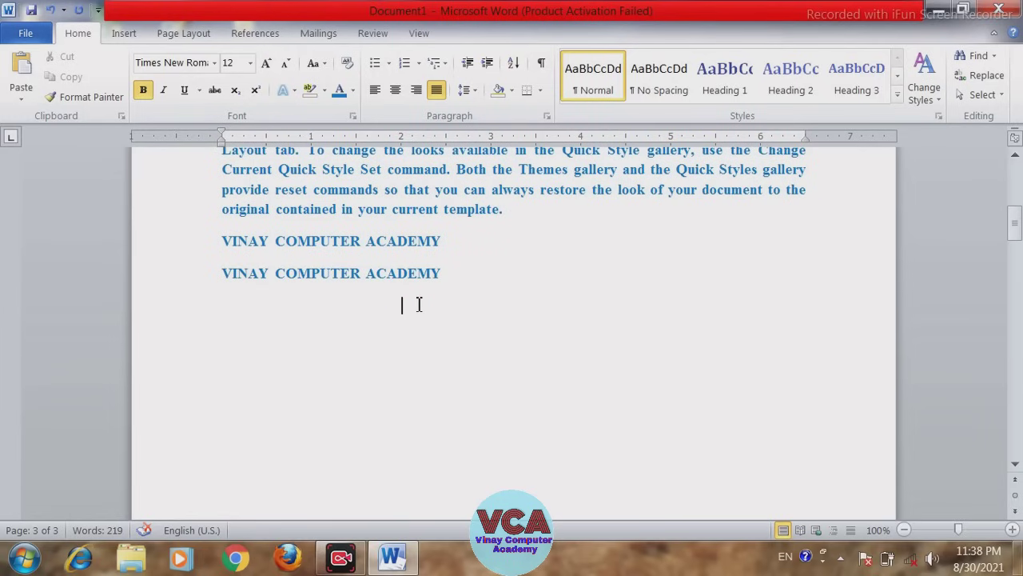
- Browse the Cover Page and Quick Parts galleries on the Insert tab without inserting anything
click(124, 33)
click(19, 90)
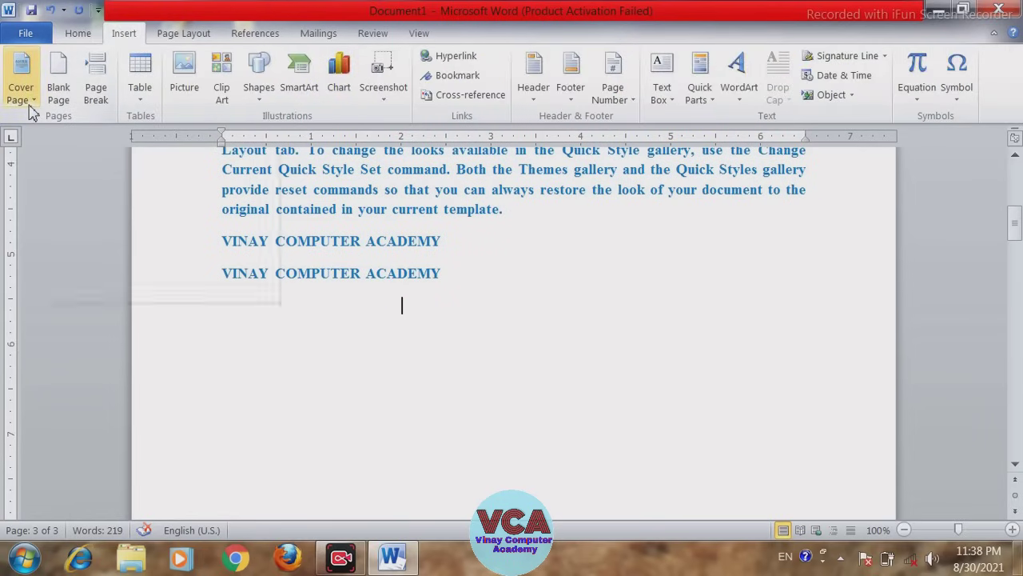
click(147, 112)
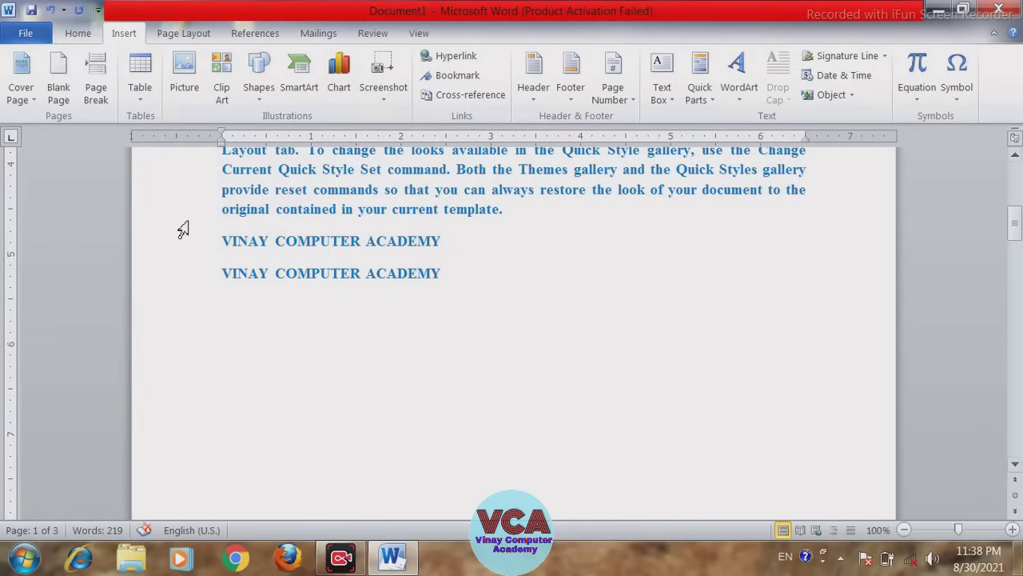
click(24, 100)
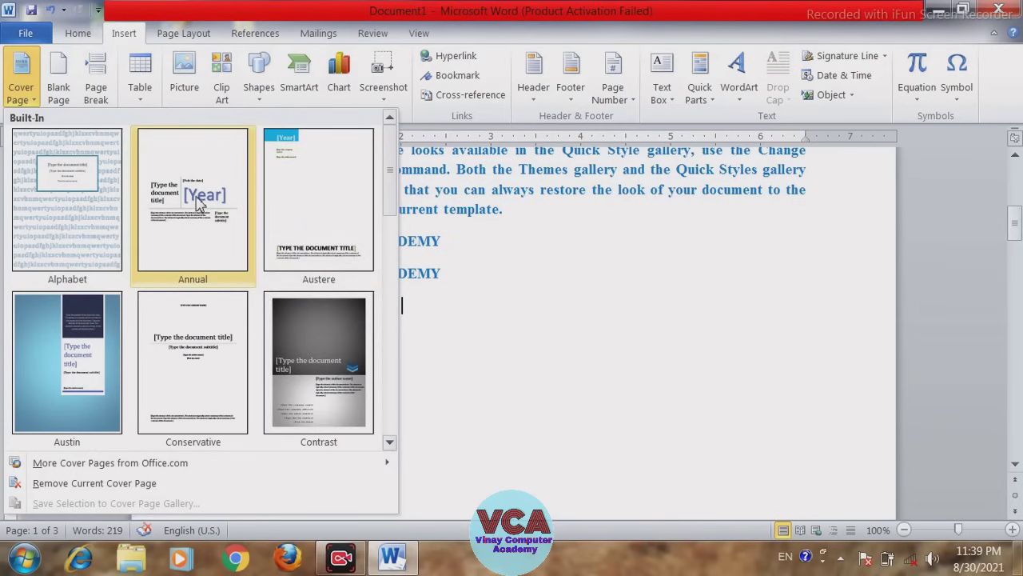
click(712, 311)
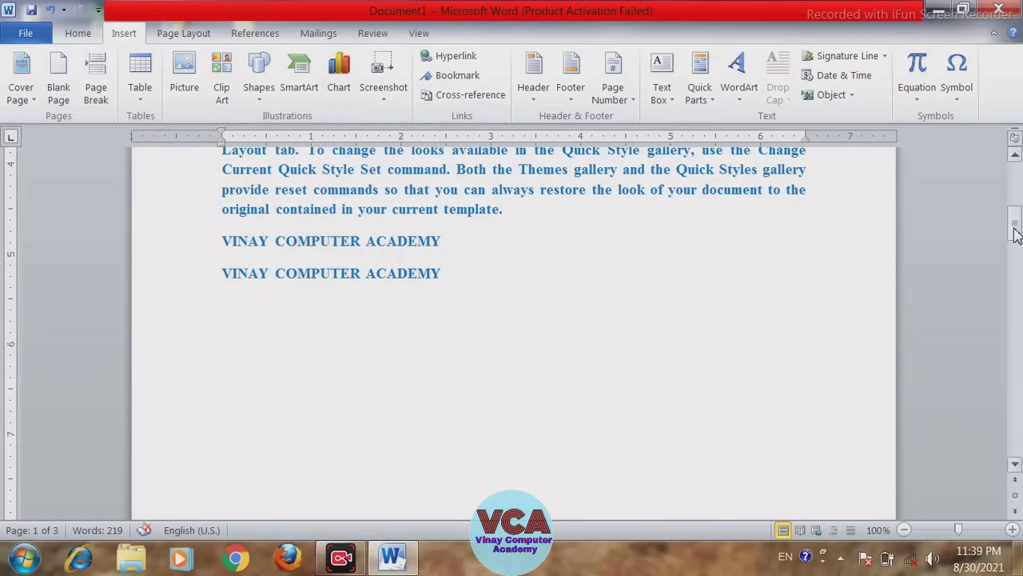
drag(1013, 230, 1014, 190)
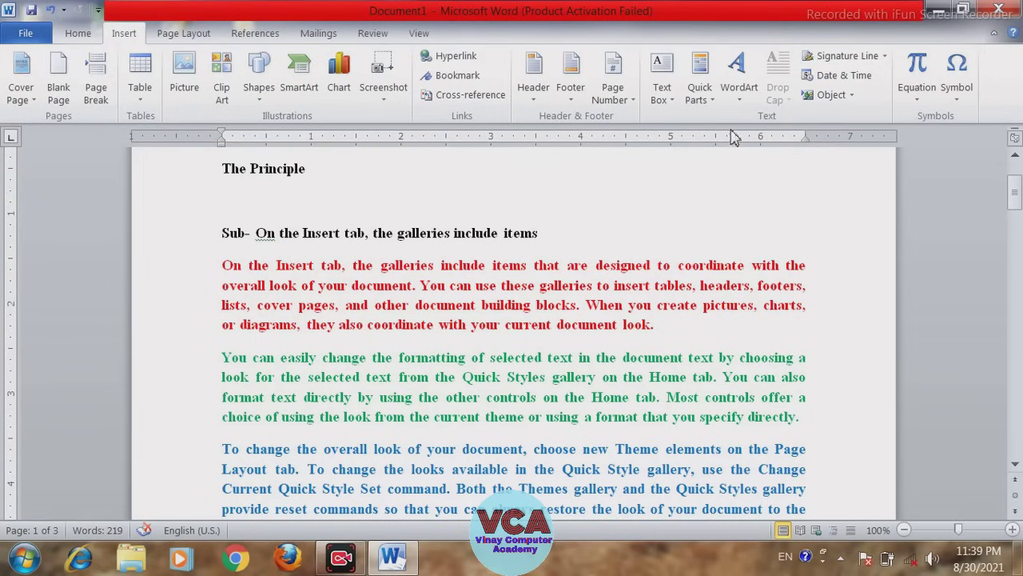
click(711, 101)
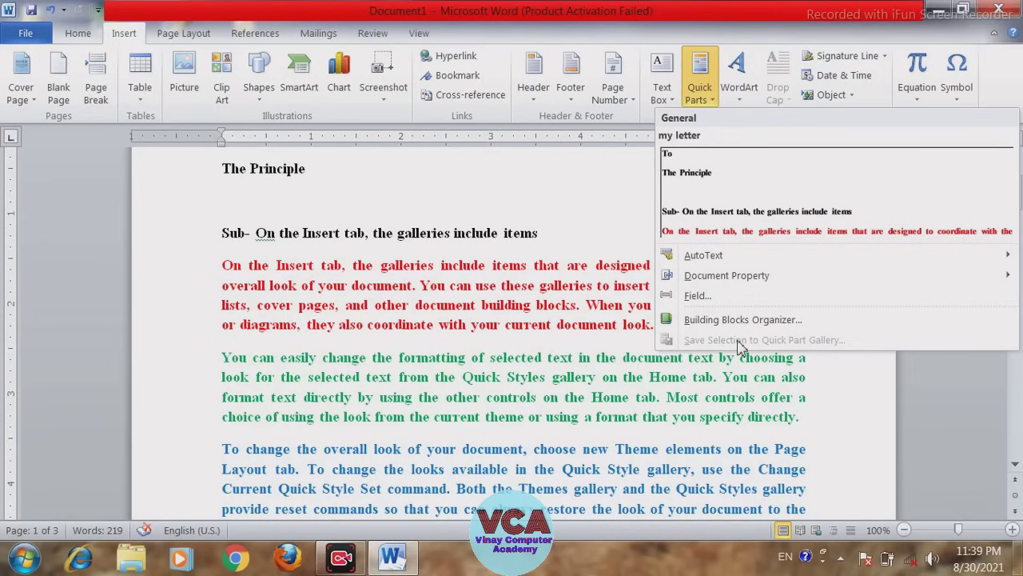
click(564, 393)
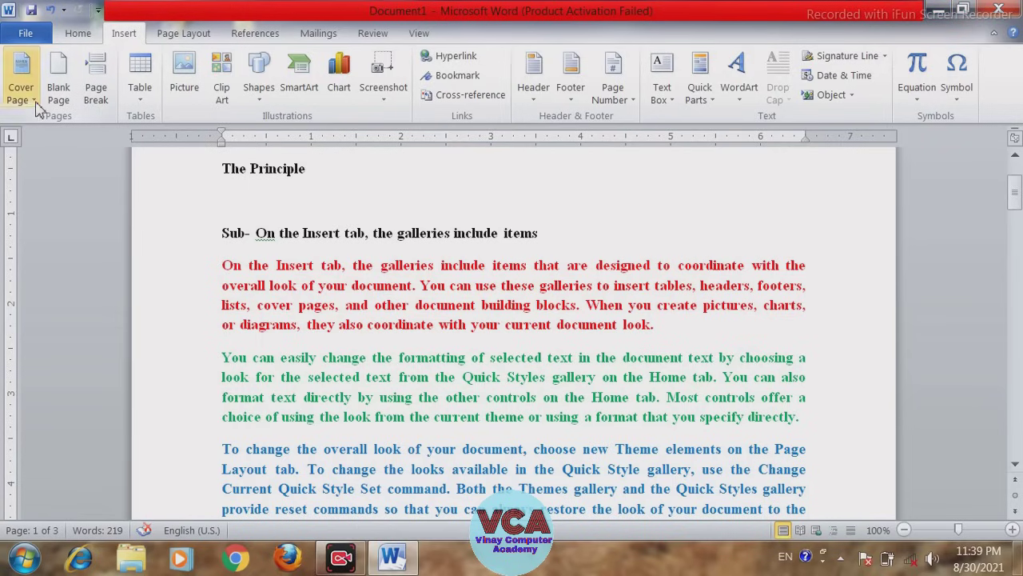
click(35, 102)
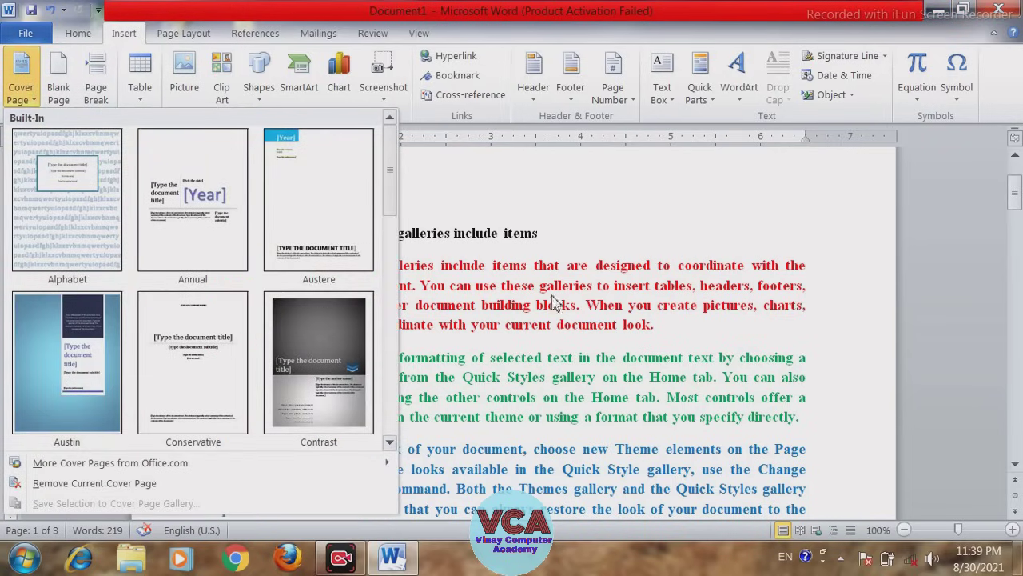
click(581, 314)
drag(581, 314, 276, 266)
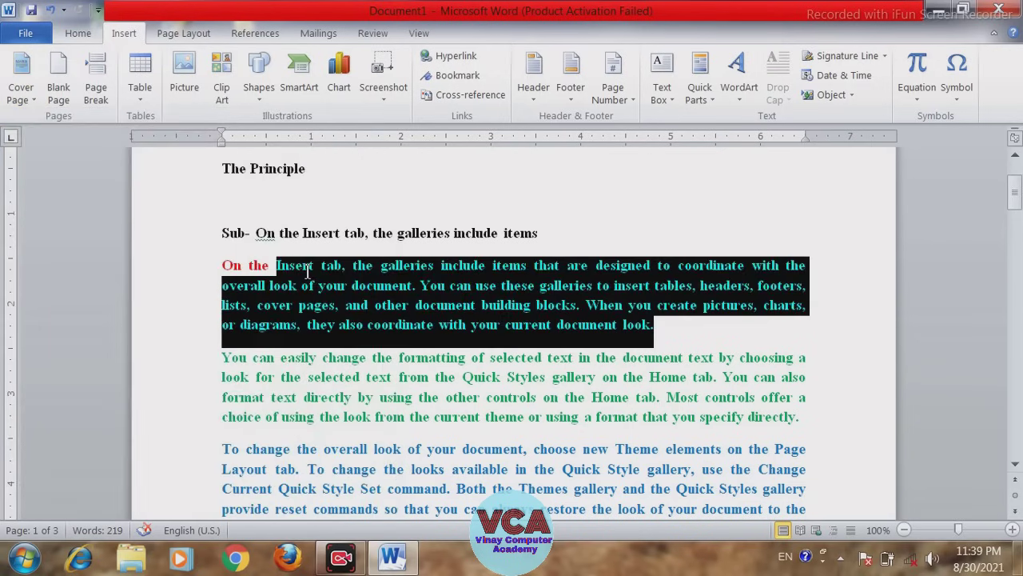
click(29, 110)
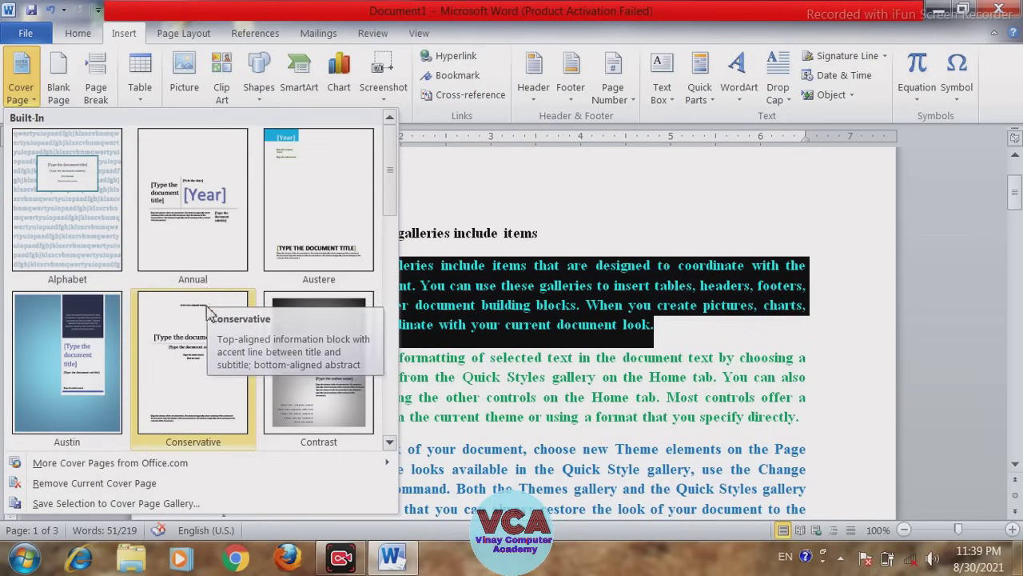
drag(392, 208, 391, 210)
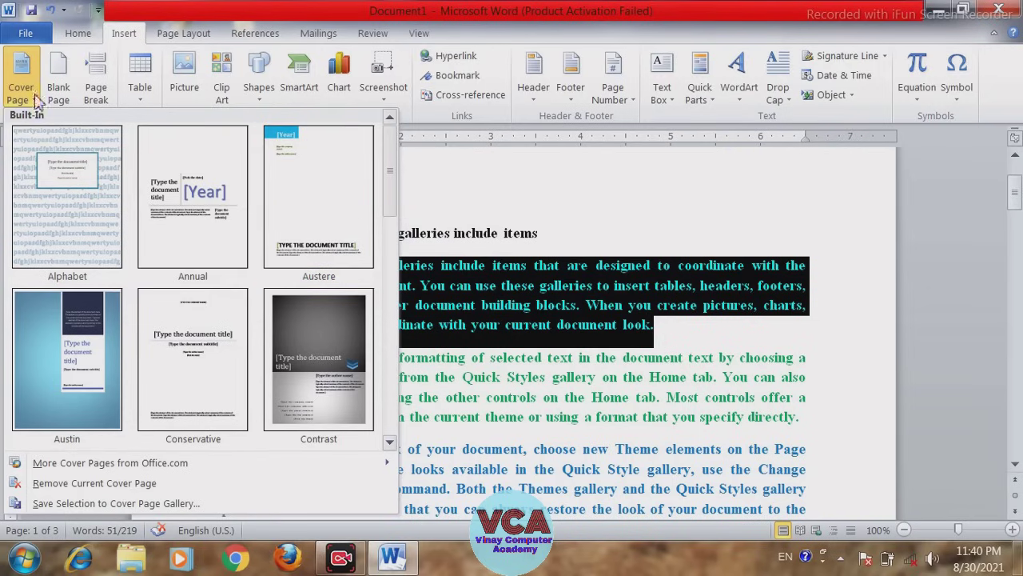
click(578, 188)
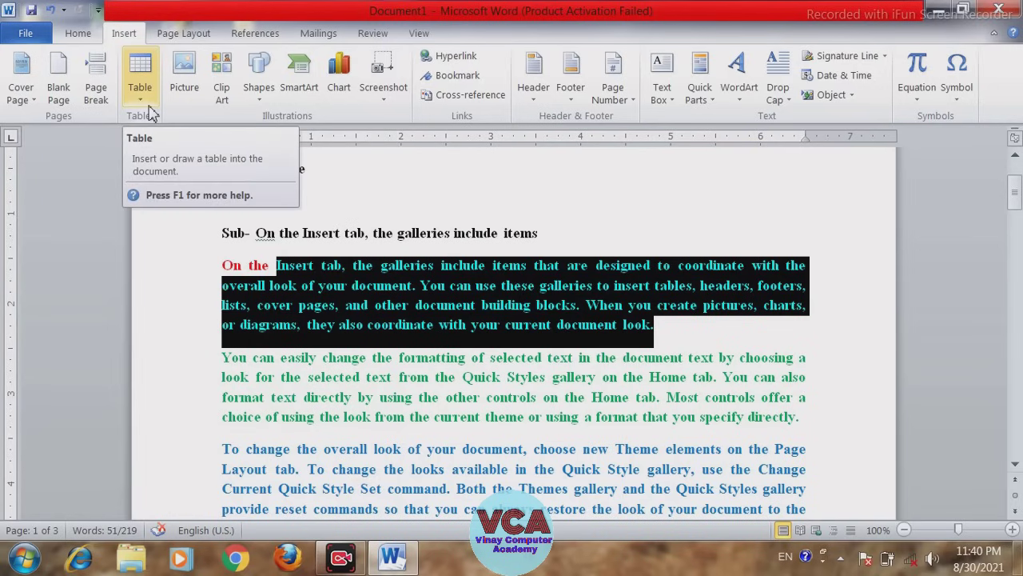
click(516, 215)
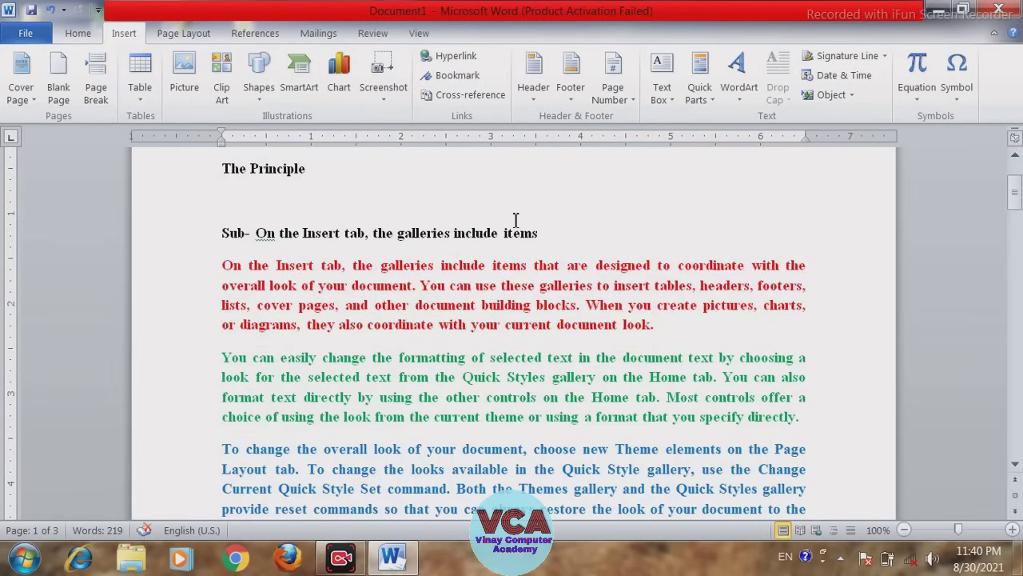
- Select all the body text and delete it
key(ctrl+a)
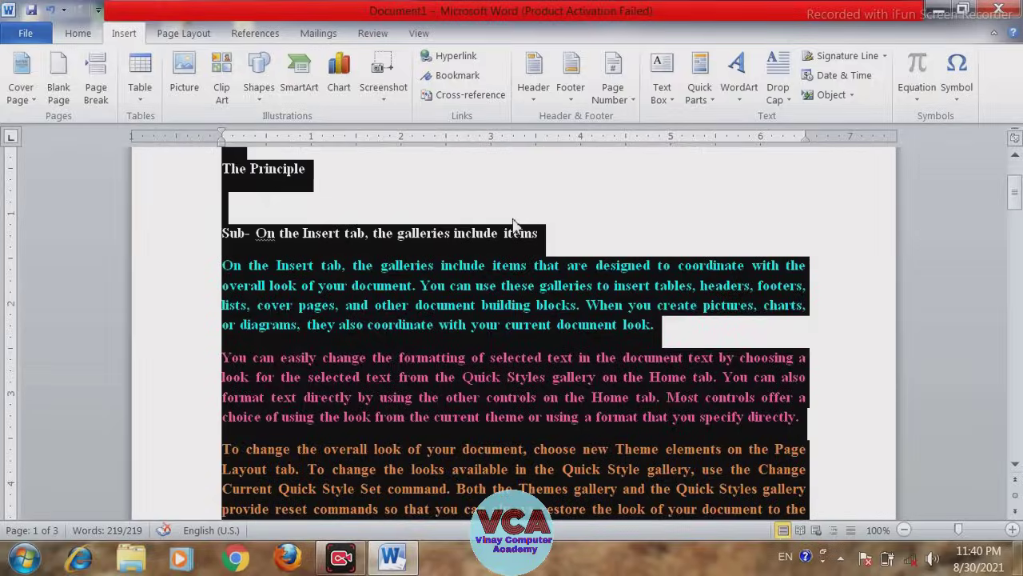
key(Delete)
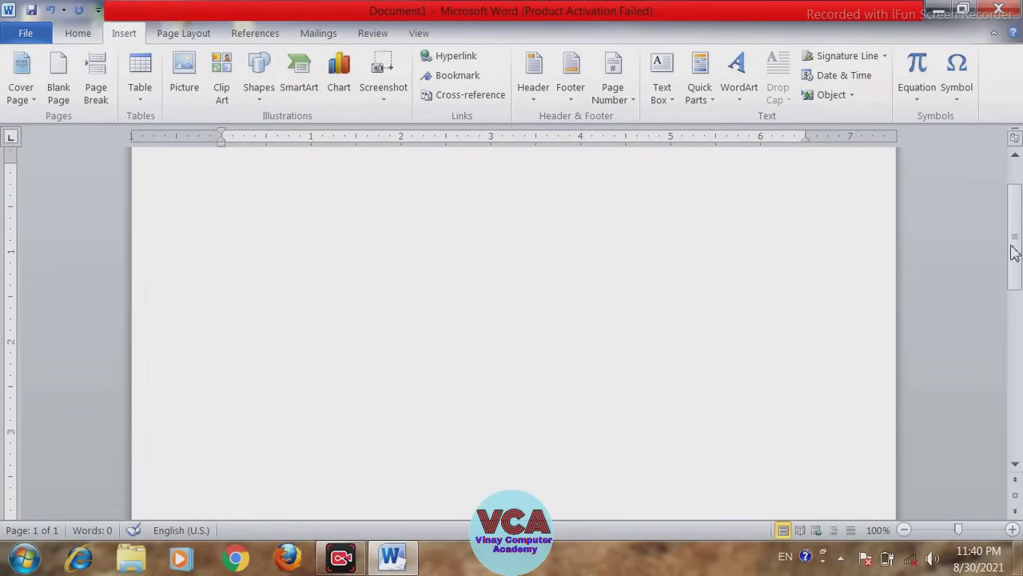
scroll(1014, 252, up, 3)
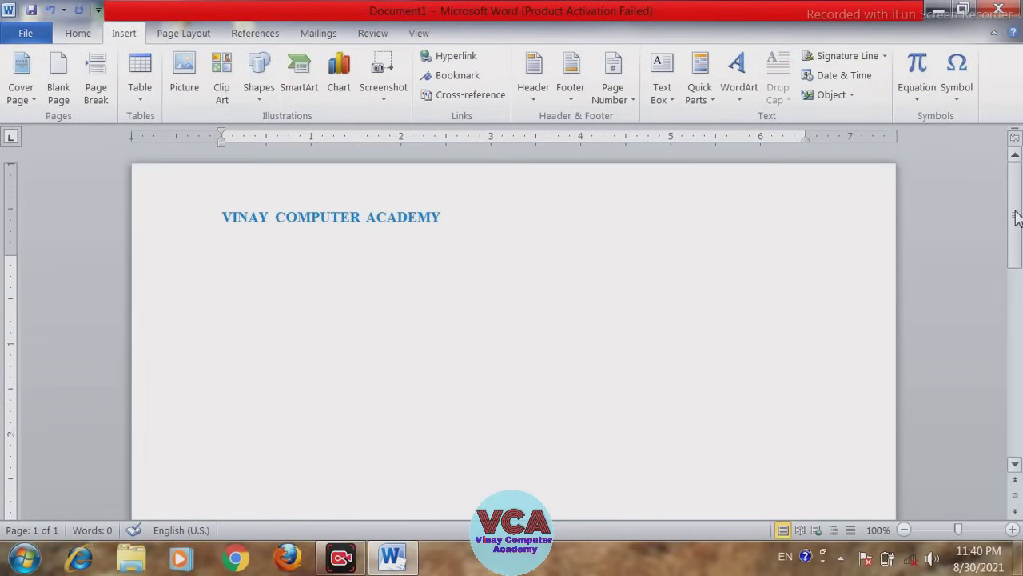
- Clear the VINAY COMPUTER ACADEMY text from the page header
double_click(361, 226)
key(shift+End)
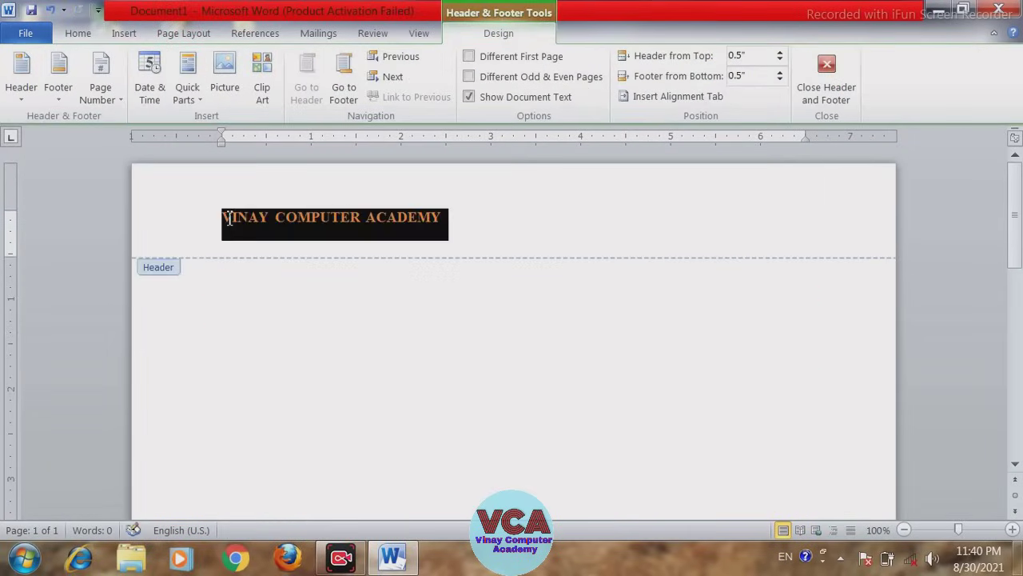
key(Delete)
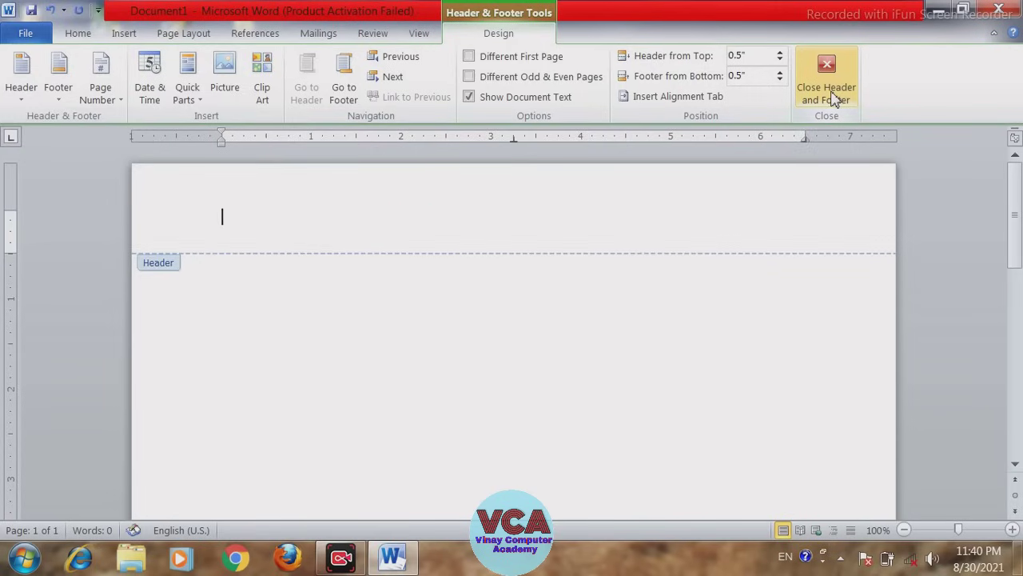
click(836, 97)
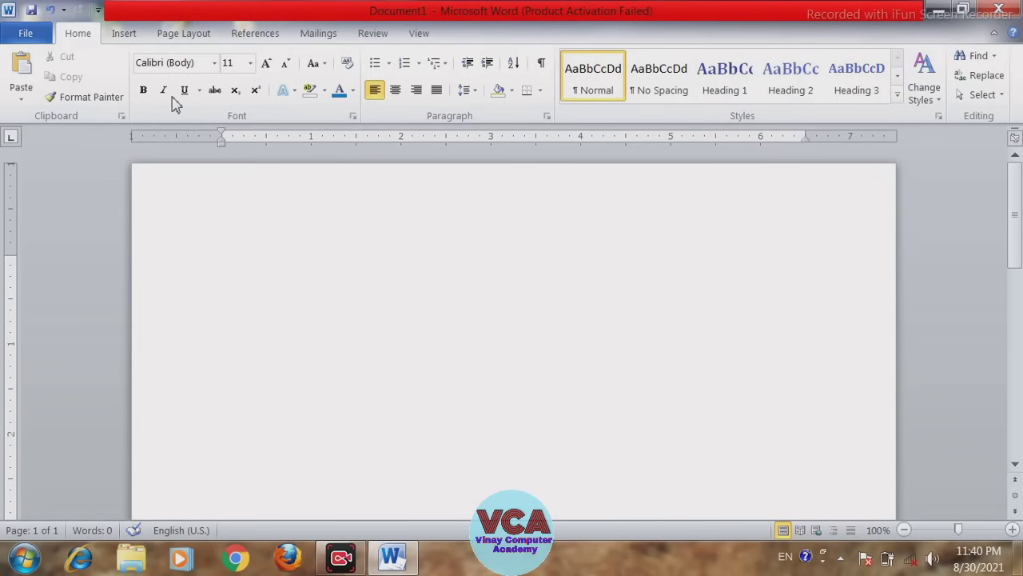
- Insert a 4x4 table, type SUN, then undo both the text and the table
click(126, 35)
click(142, 98)
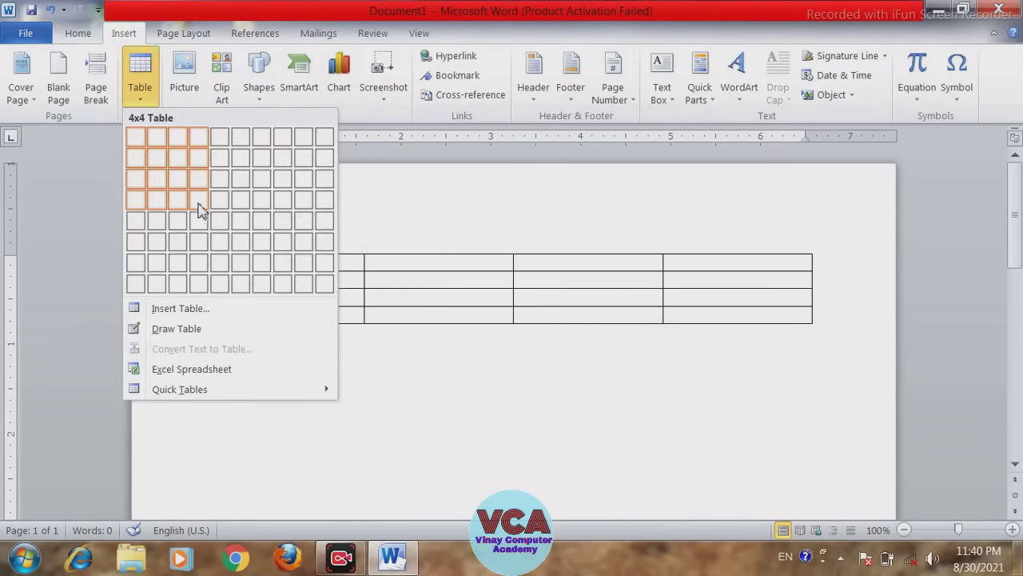
click(199, 209)
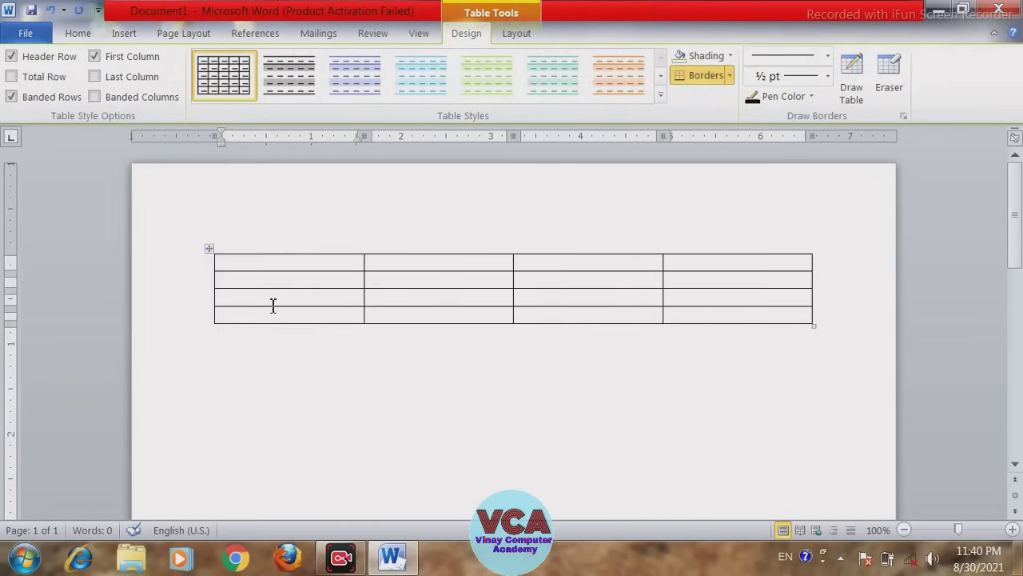
text(S)
key(BackSpace)
text(SU)
text(N)
key(ctrl+z)
key(ctrl+z)
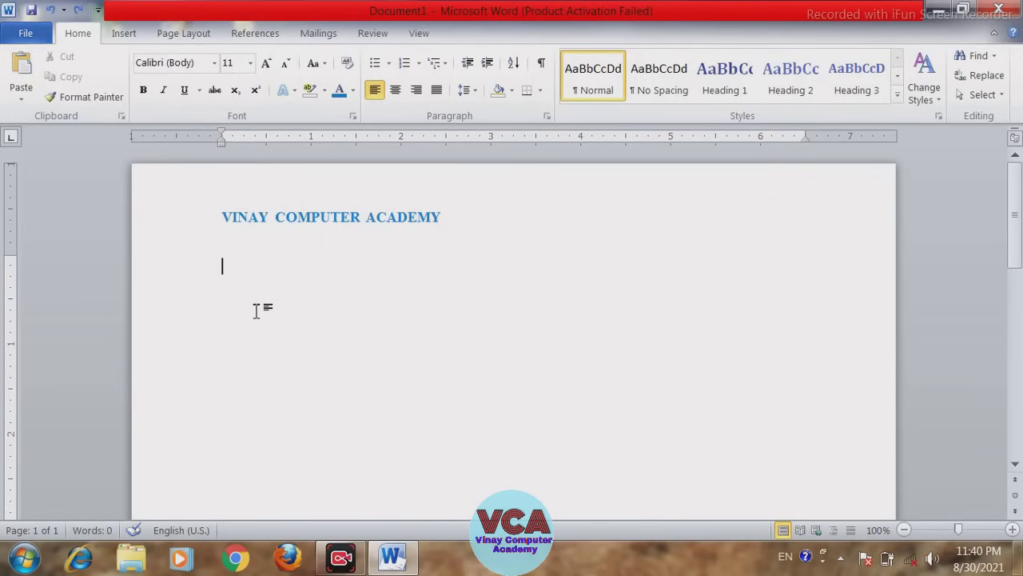
key(ctrl+z)
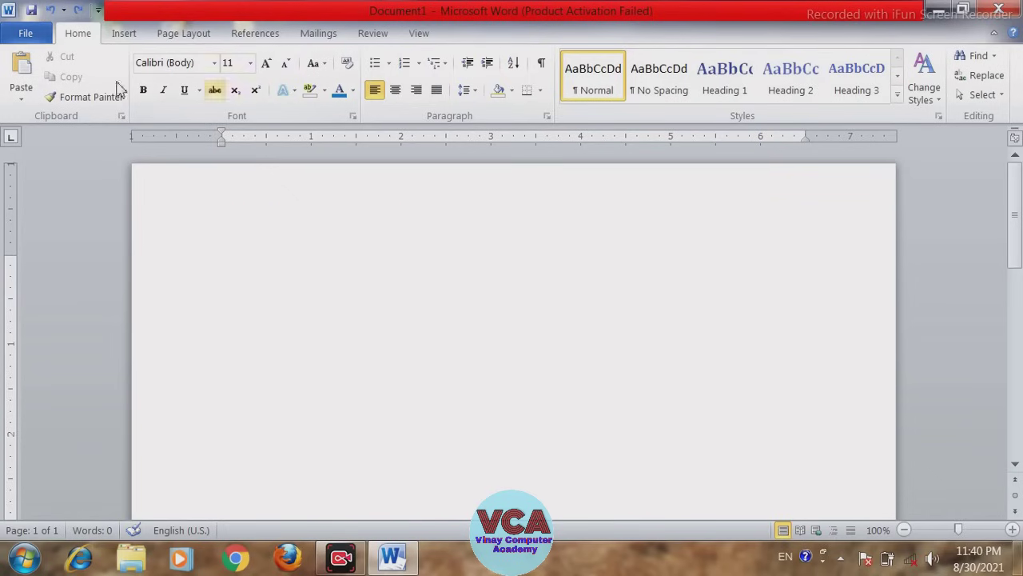
- Insert a 7-column, 5-row table and type SUN in the first cell
click(124, 33)
click(139, 80)
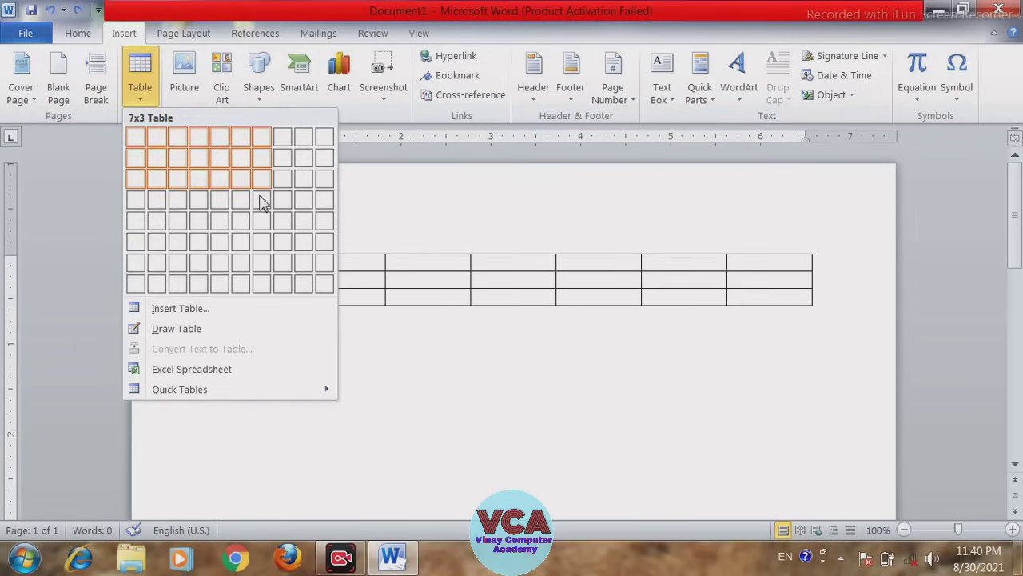
click(262, 234)
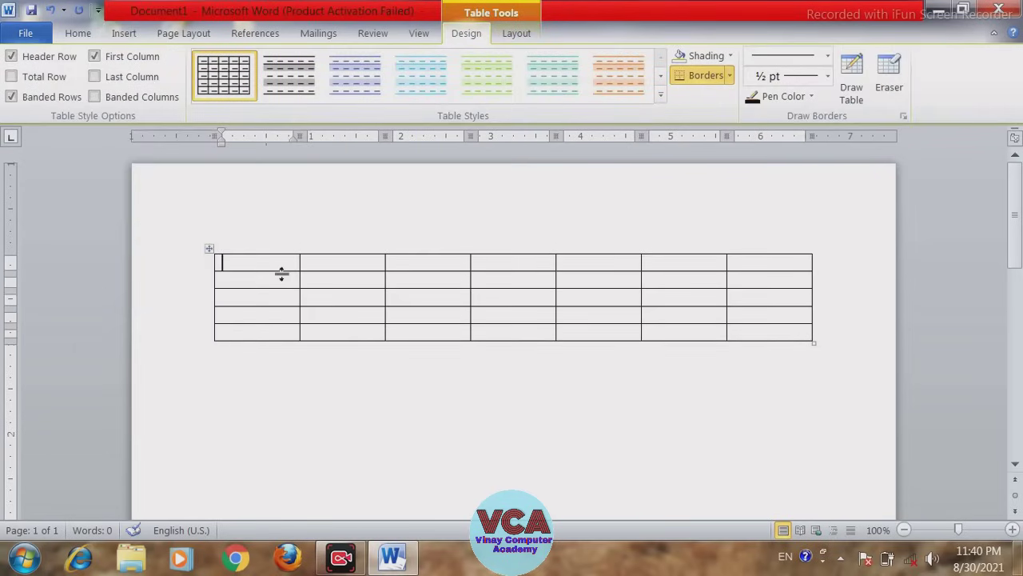
text(sUN)
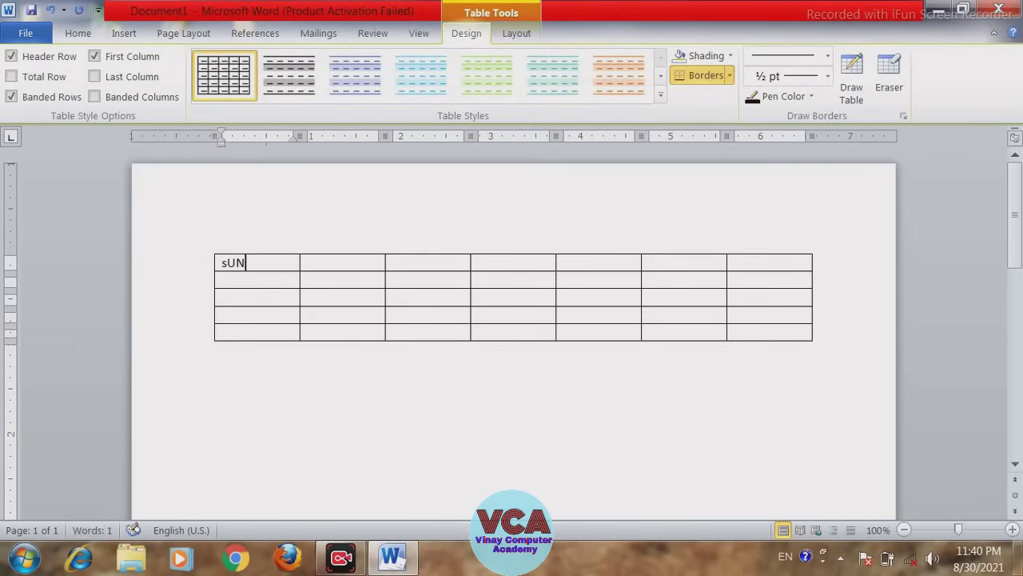
key(BackSpace)
key(BackSpace)
key(BackSpace)
text(SUN)
- Fill the rest of the top row with MON, TUE, WED, THU, FRI and SAT, correcting MIN to MON
key(Tab)
text(MI)
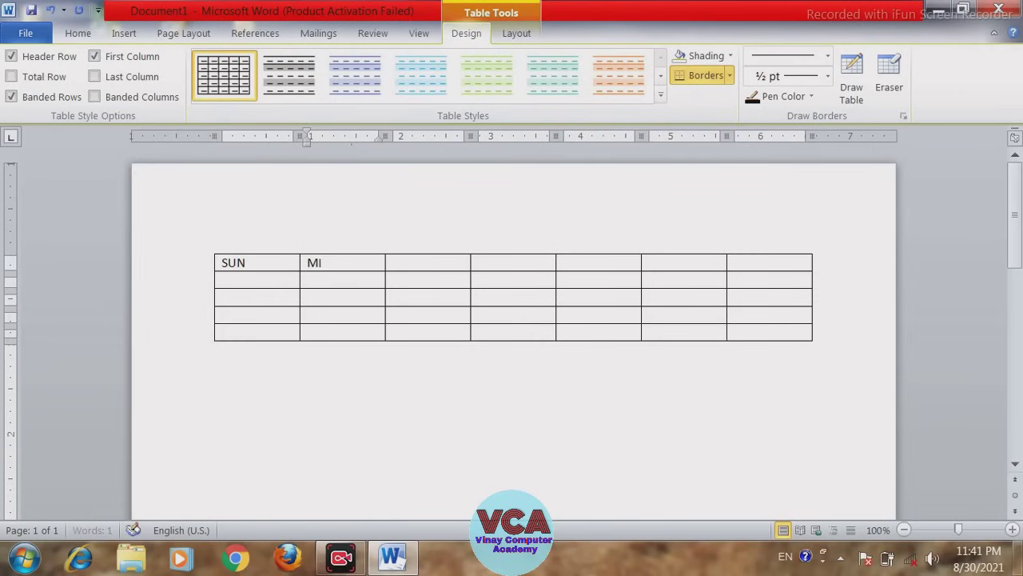
text(N)
key(Tab)
double_click(319, 262)
text(MON)
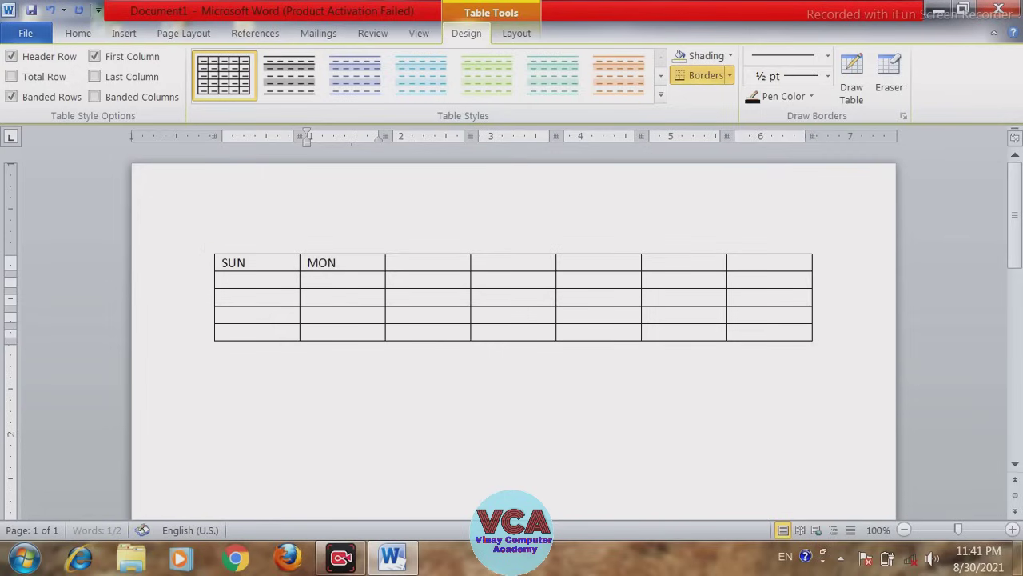
key(Tab)
text(TUE)
key(Tab)
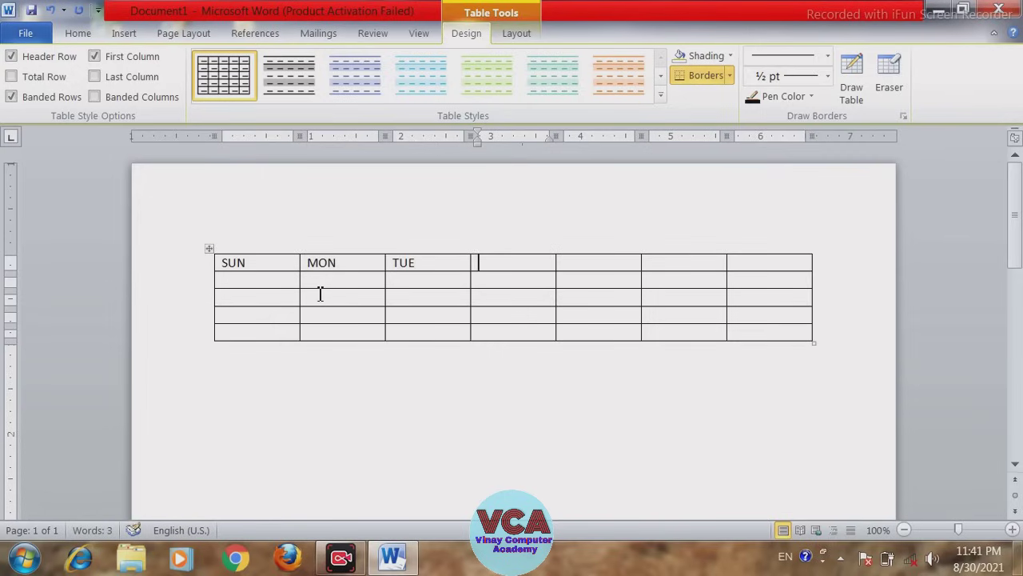
text(WED)
key(Tab)
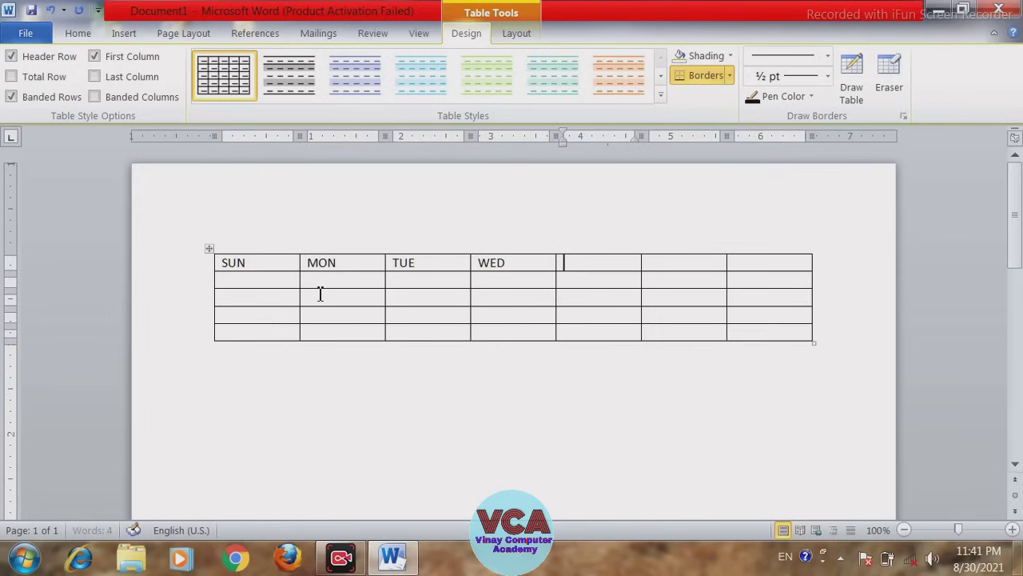
text(THU)
key(Tab)
text(FR)
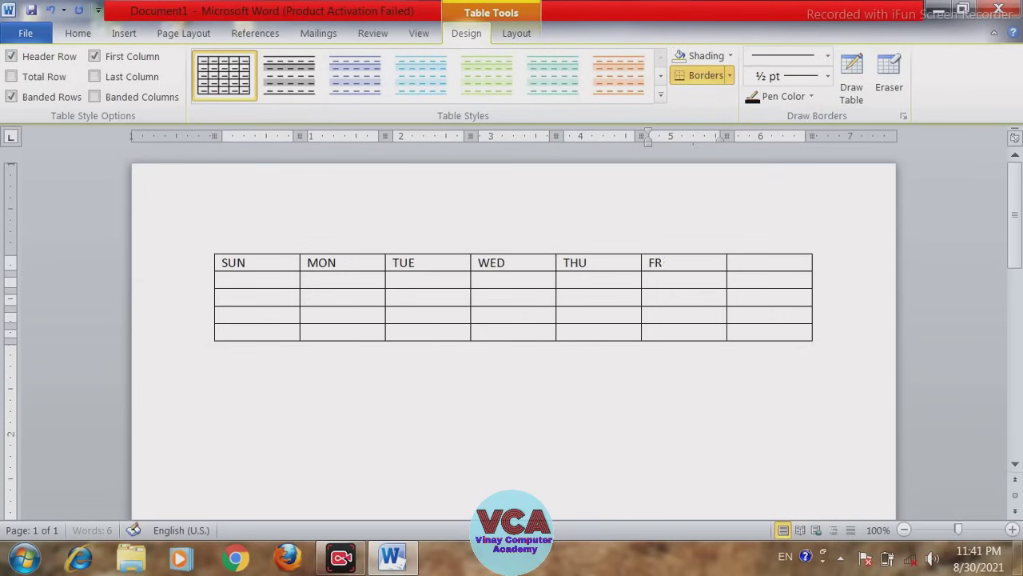
text(I)
key(Tab)
text(SAT)
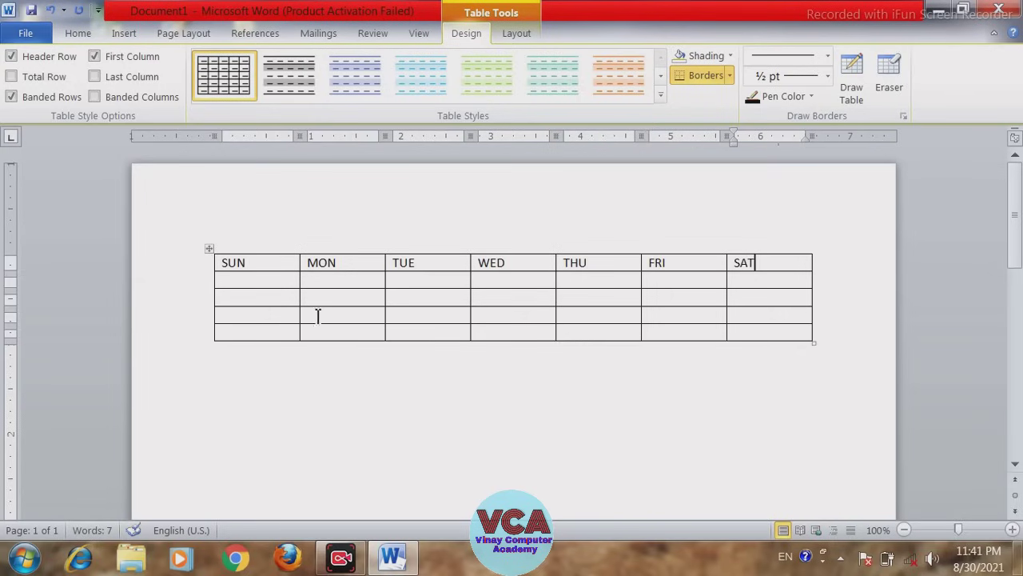
click(371, 281)
- Make the row of day names red and bold
drag(780, 263, 251, 261)
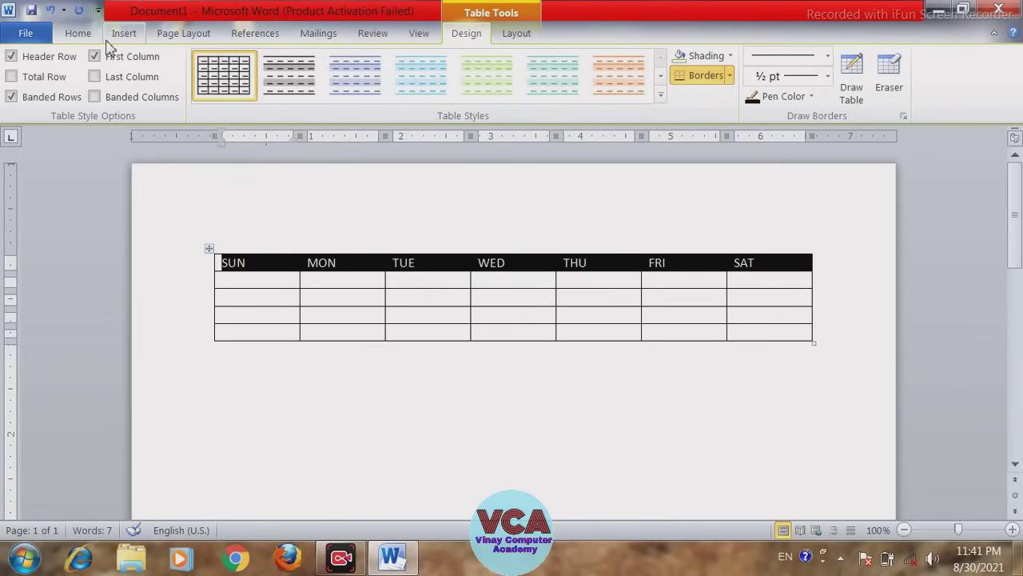
click(77, 33)
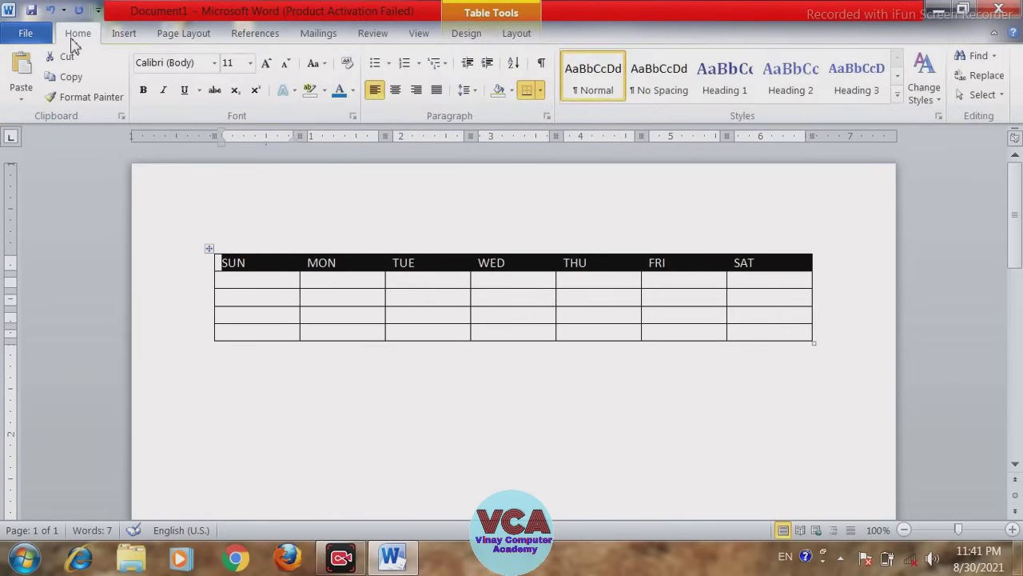
click(352, 90)
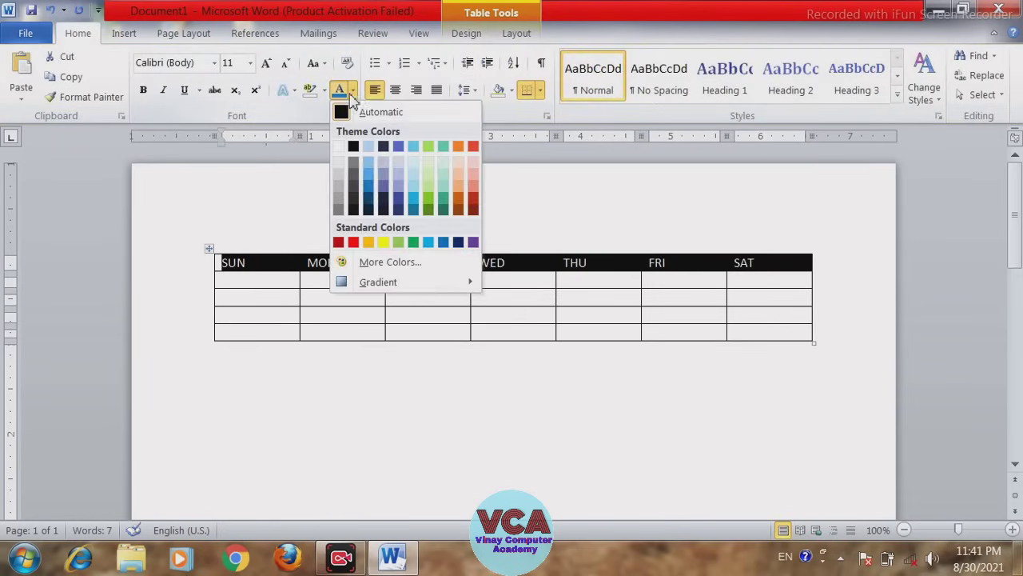
click(354, 243)
click(143, 90)
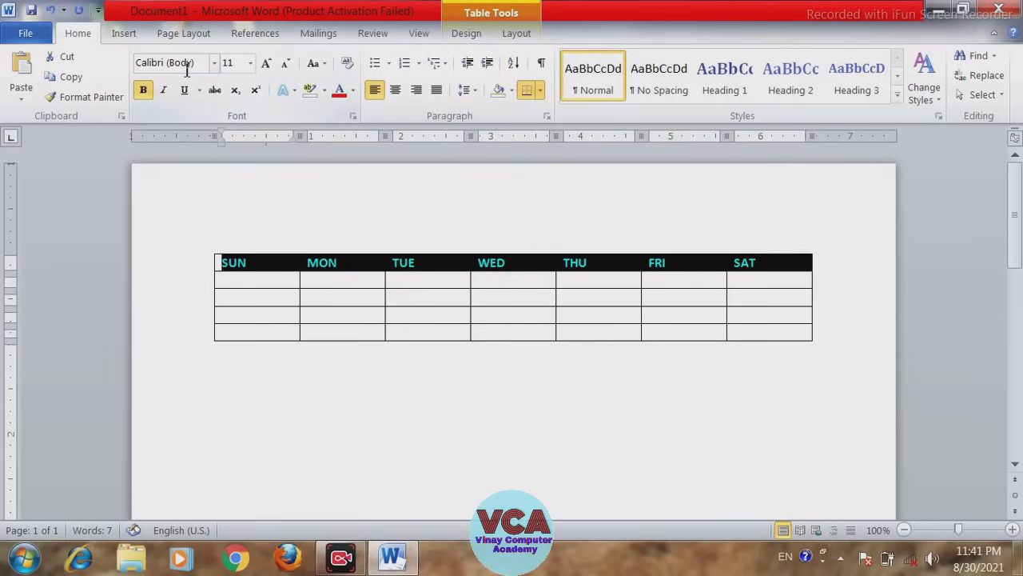
- Set the day names to Times New Roman and enlarge them to 12 point
click(197, 67)
text(Ti)
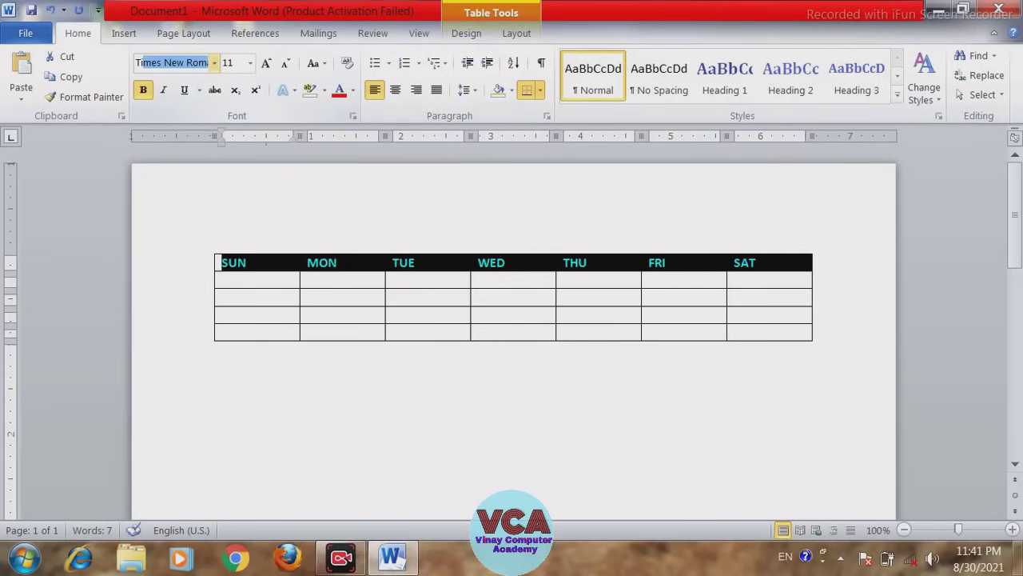
key(BackSpace)
text(TiEM)
key(Return)
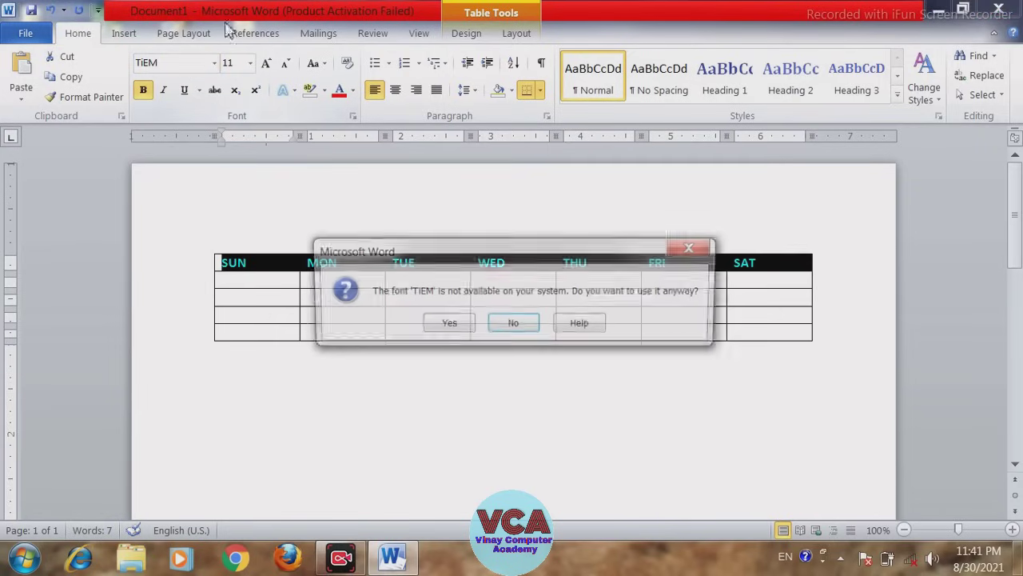
click(460, 329)
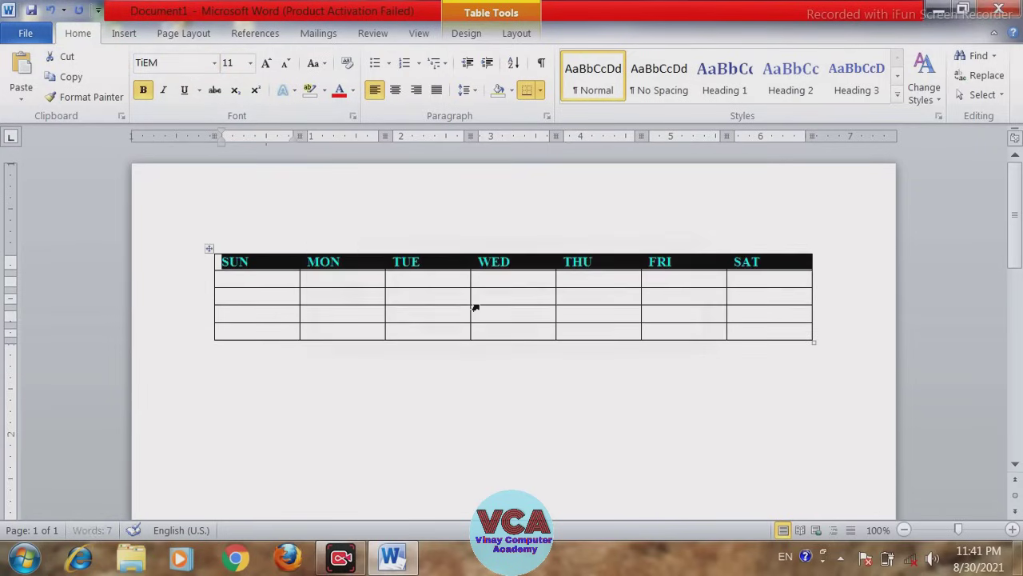
click(171, 64)
text(Ti)
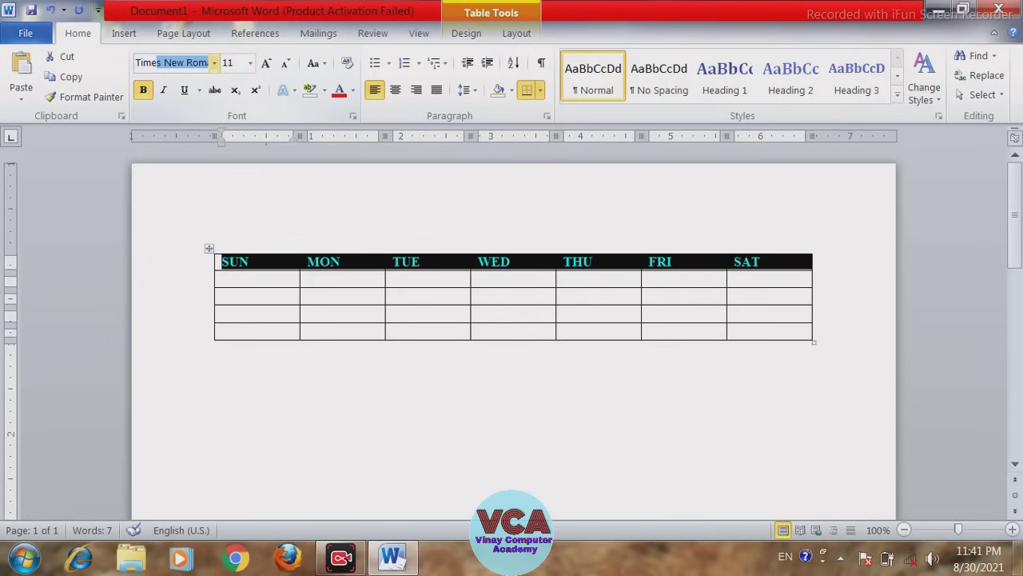
key(Return)
click(267, 64)
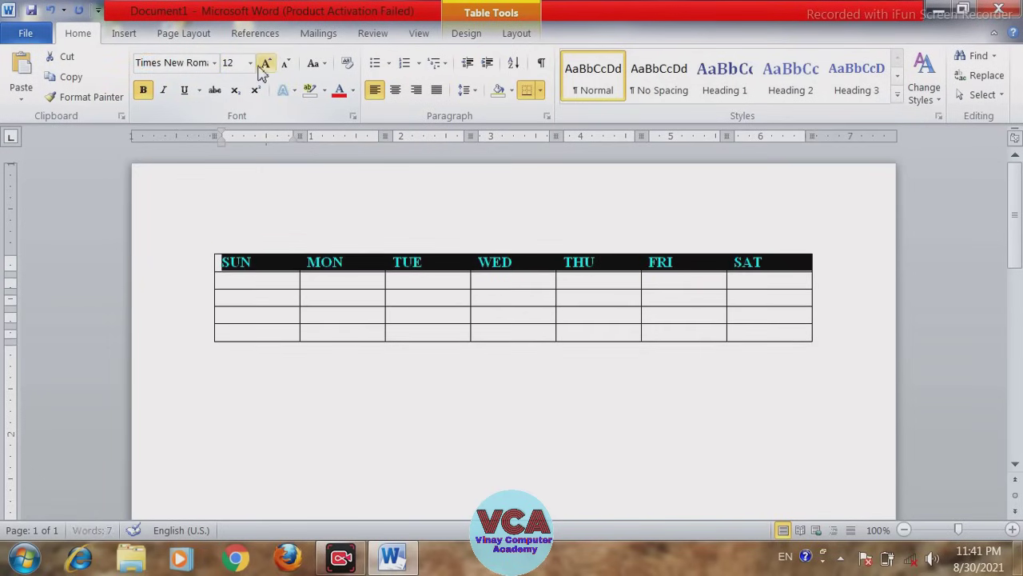
click(379, 269)
click(275, 284)
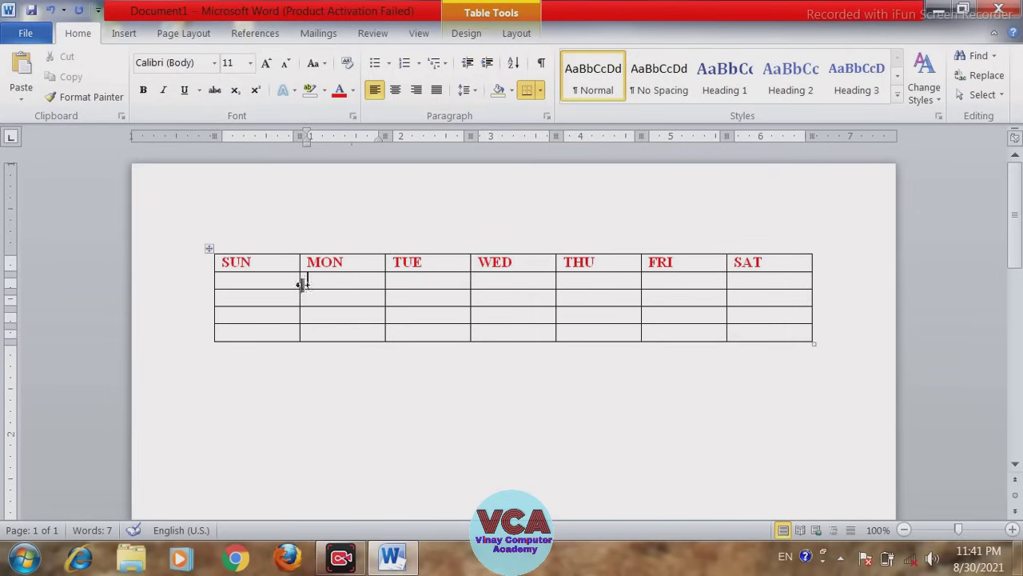
- Make rows 2–5 bold 12-point text in blue chosen from More Colors
mouse_move(281, 278)
mouse_down()
mouse_move(747, 331)
mouse_move(792, 300)
mouse_up()
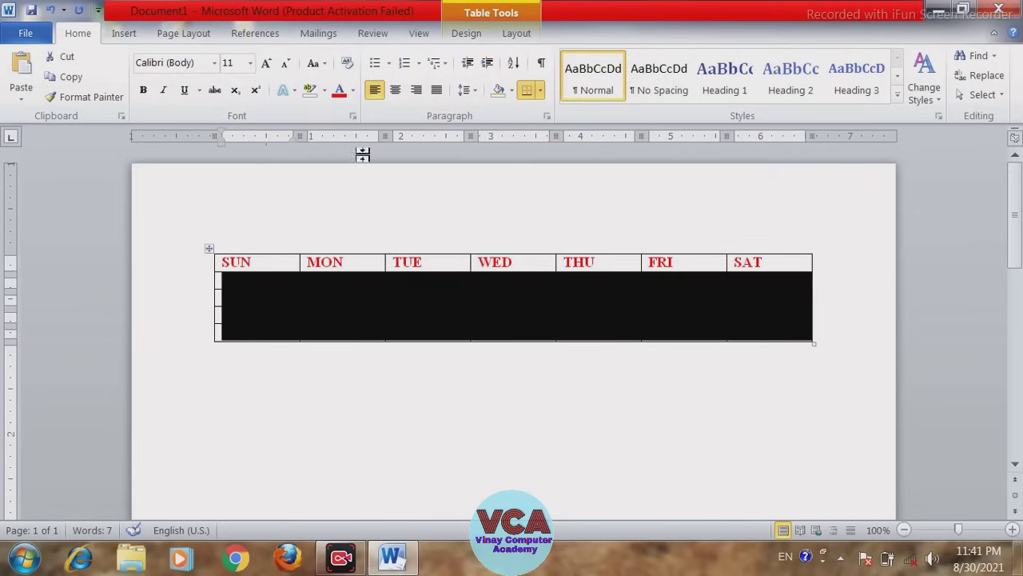
click(353, 89)
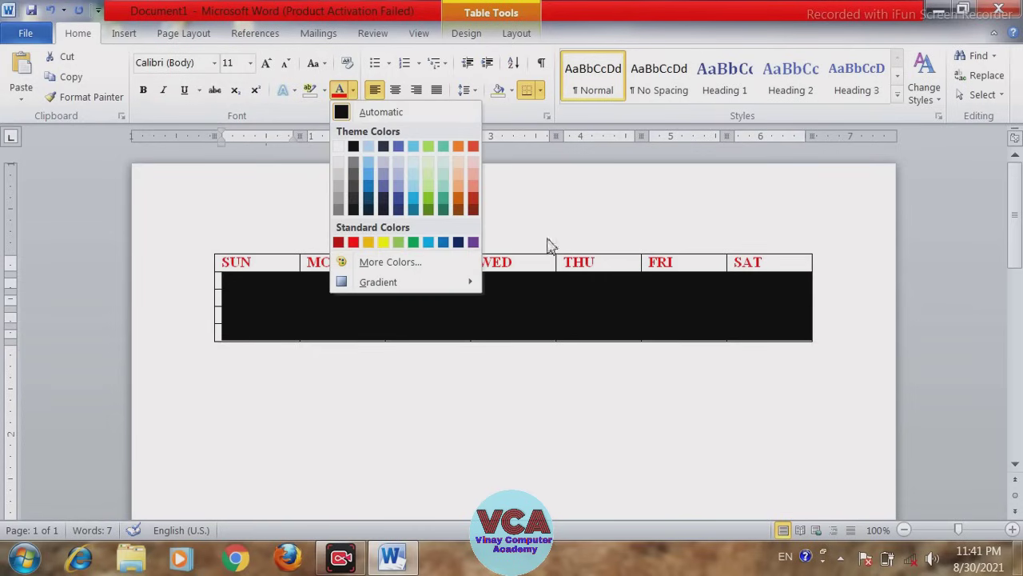
click(402, 264)
click(517, 206)
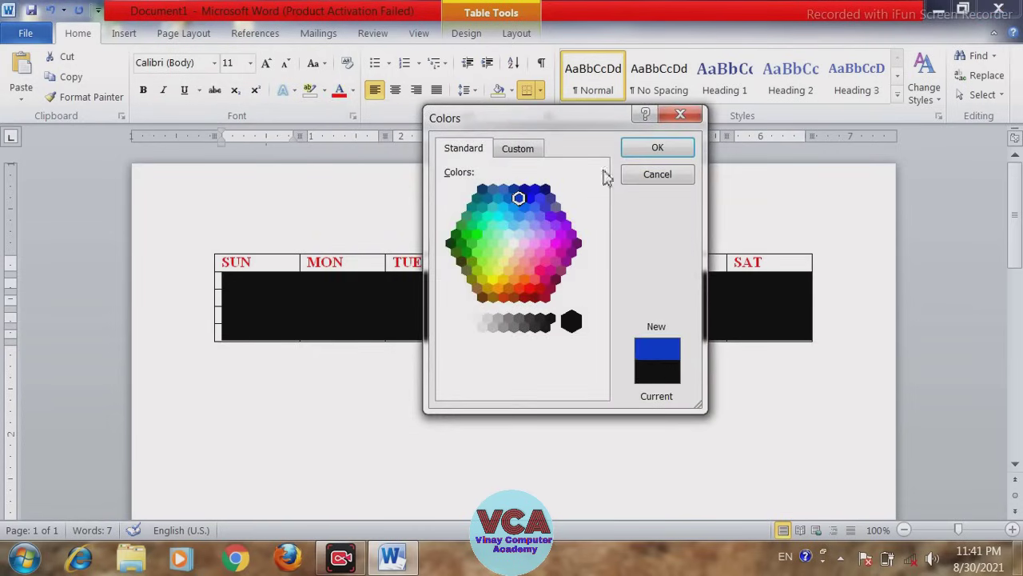
click(630, 148)
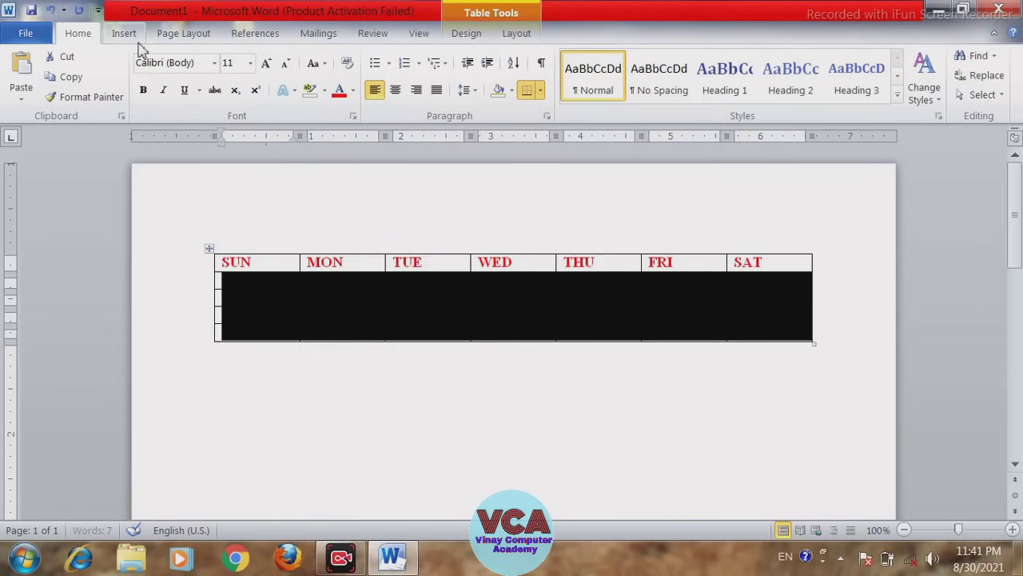
click(143, 90)
click(267, 64)
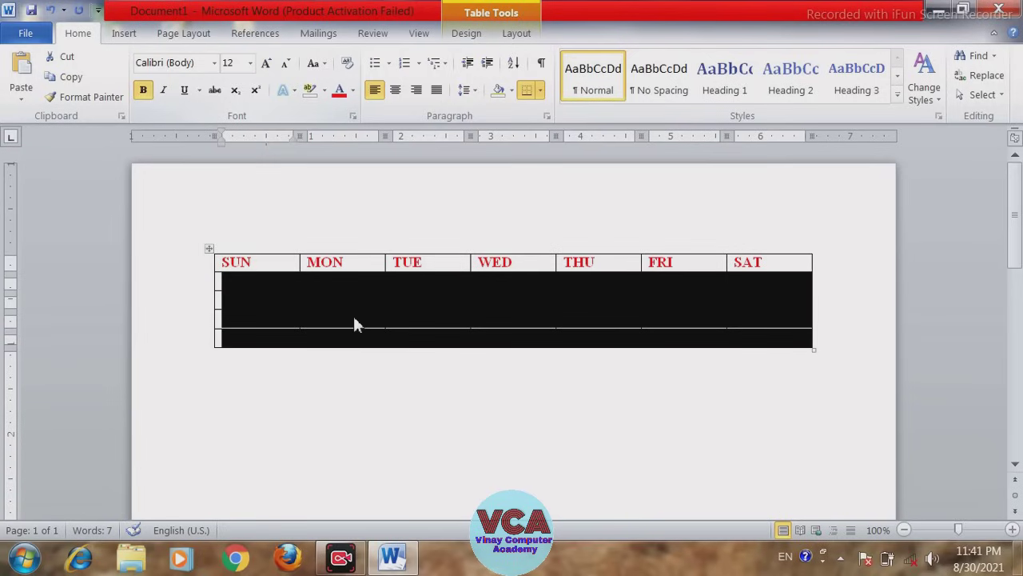
click(354, 319)
click(424, 282)
- Enter dates 1 through 12, starting with 1 under TUE
text(1)
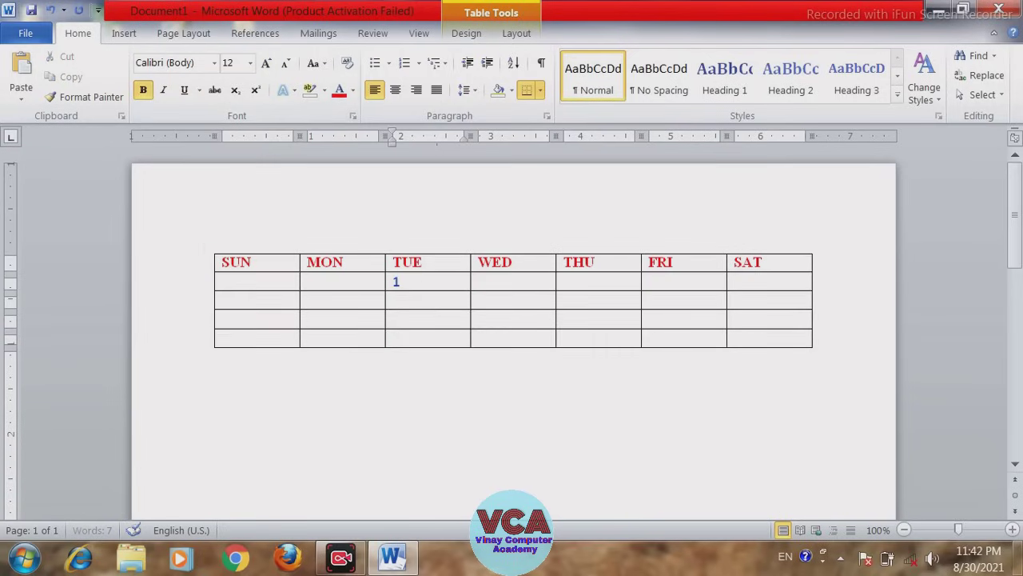
key(Tab)
text(23)
key(BackSpace)
key(Tab)
text(3	4	)
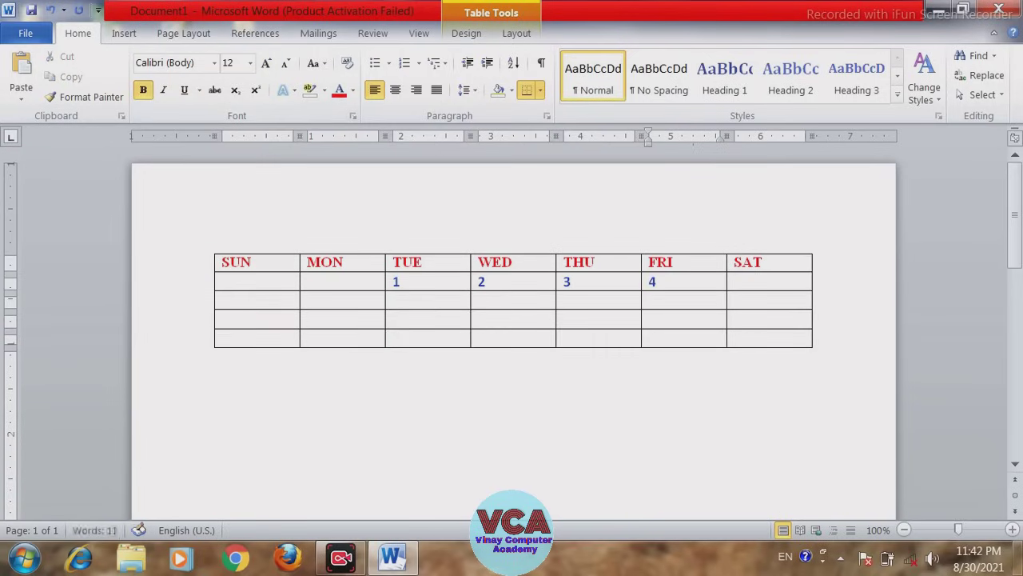
text(5	6	)
text(7)
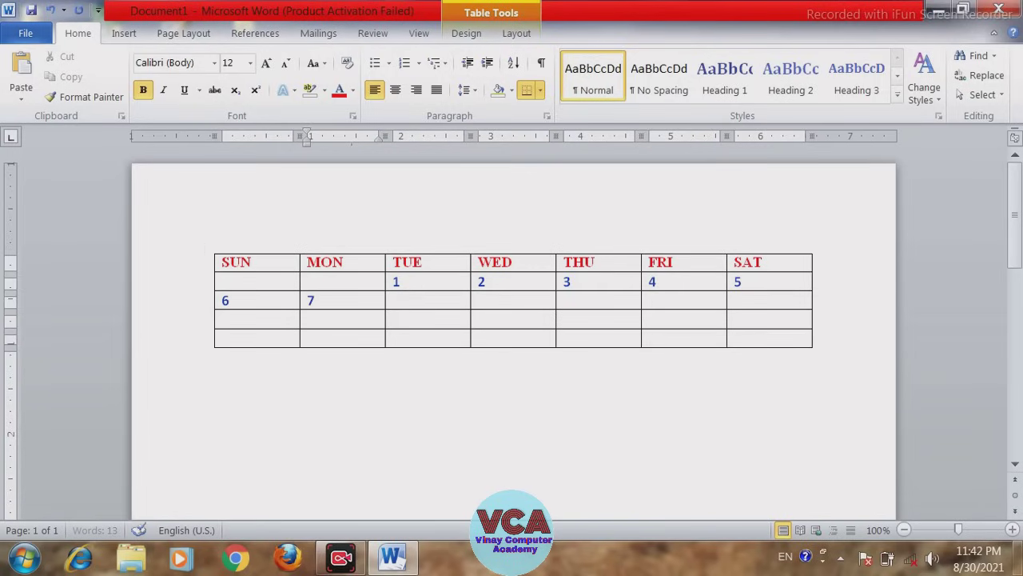
key(Tab)
text(8)
key(Tab)
text(9)
key(Tab)
text(10	)
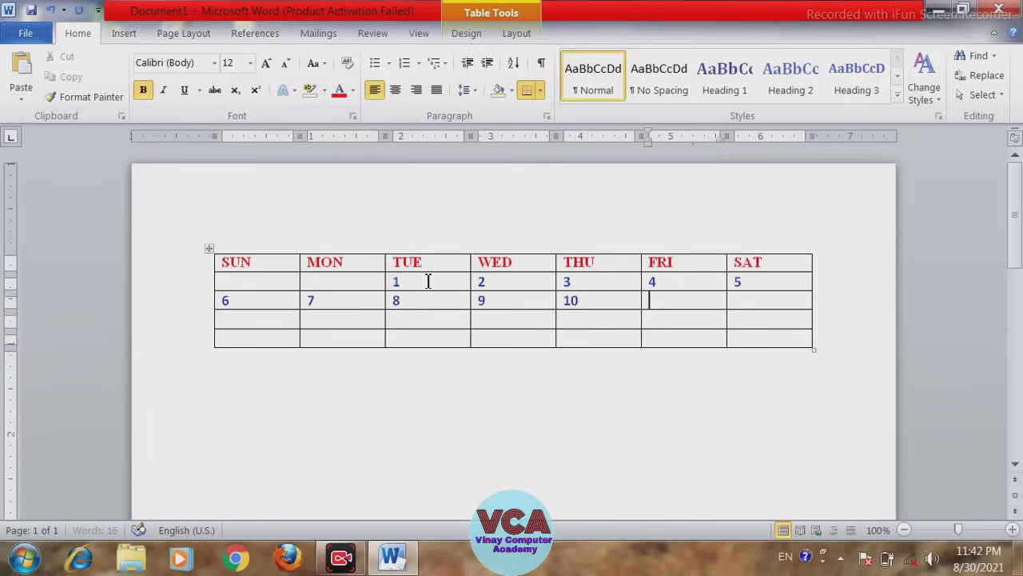
text(11	12)
- Continue with dates 13 through 20, ending with 20 under SUN in the last row
key(Tab)
text(1)
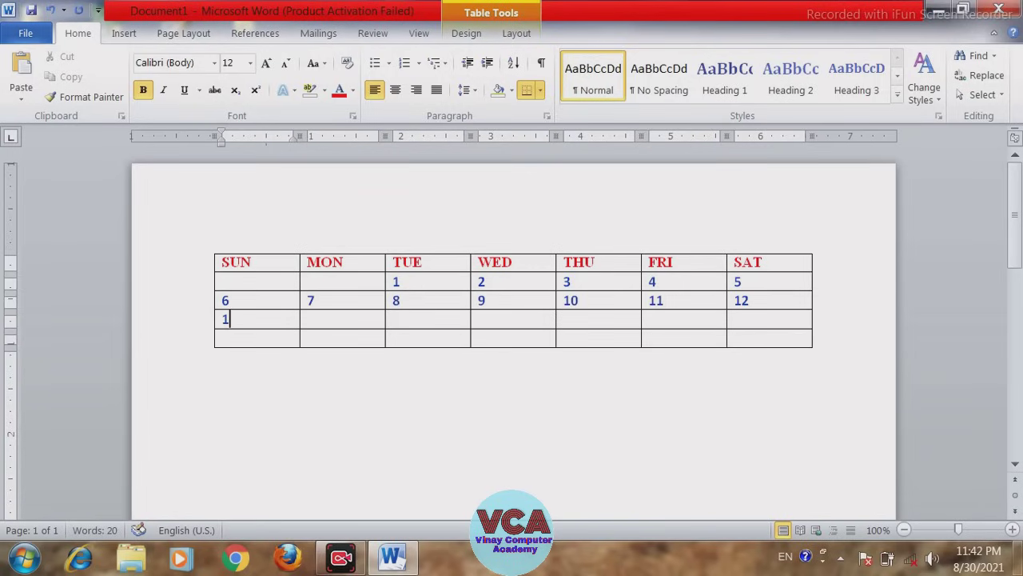
text(3)
key(Tab)
text(14	15	)
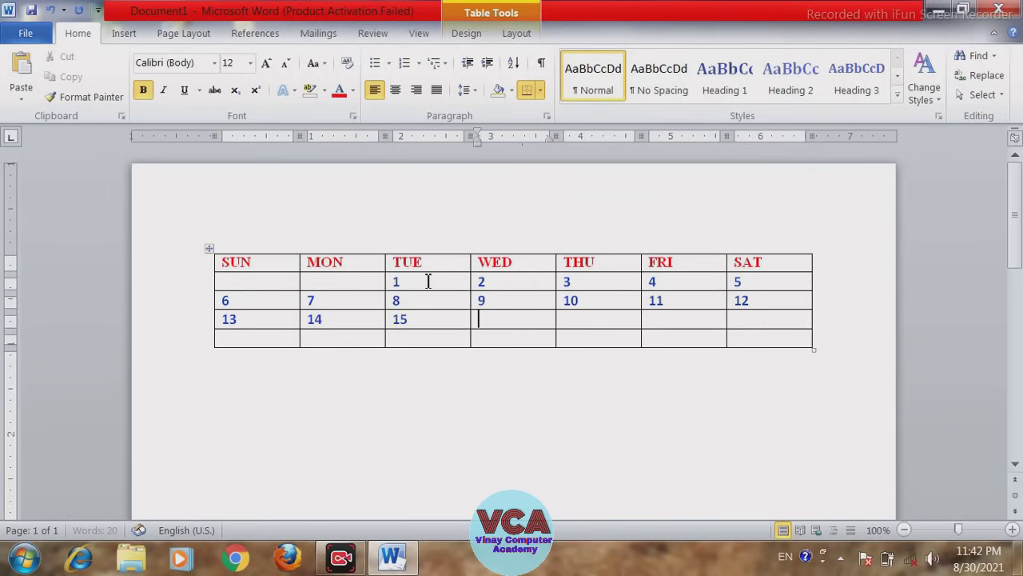
text(16	17)
key(Tab)
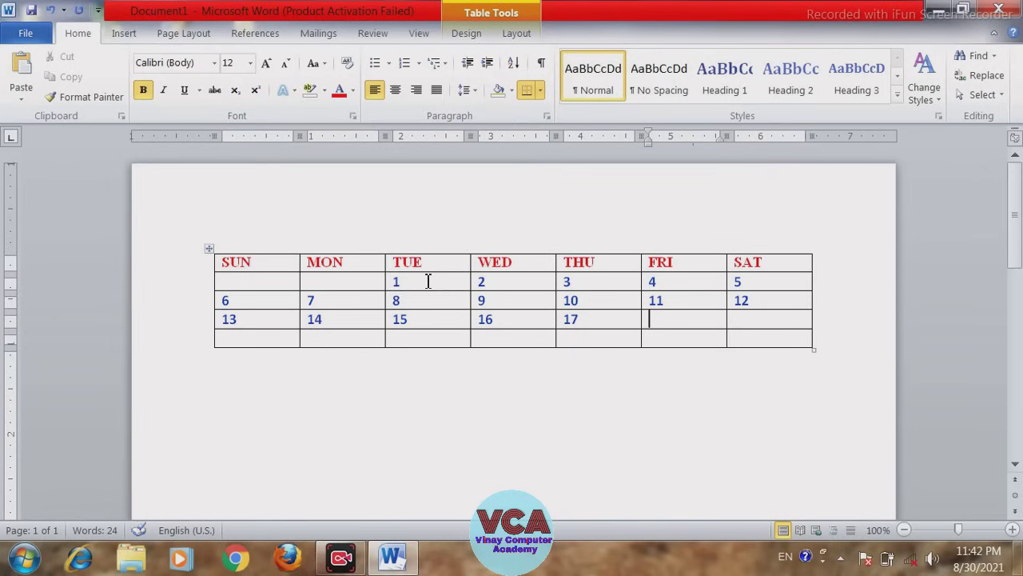
text(18)
key(Tab)
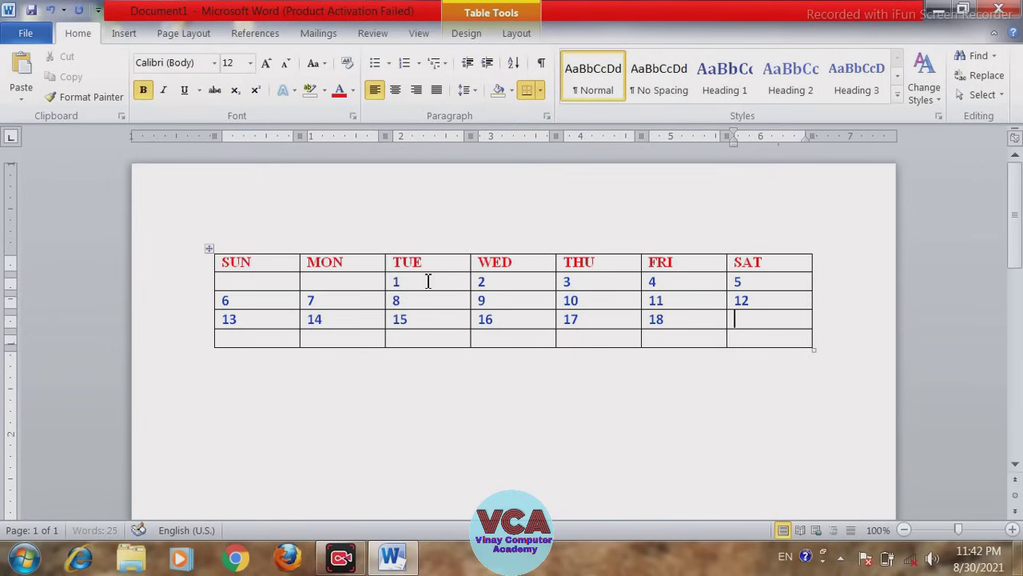
text(19)
key(Tab)
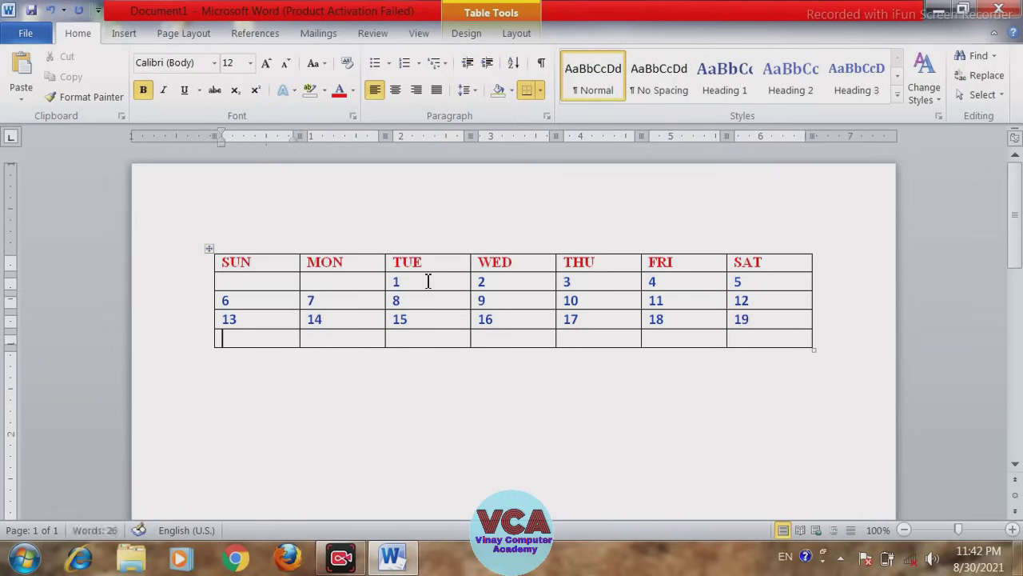
text(20)
- Select the whole calendar table and choose Save Selection to Quick Part Gallery
click(448, 308)
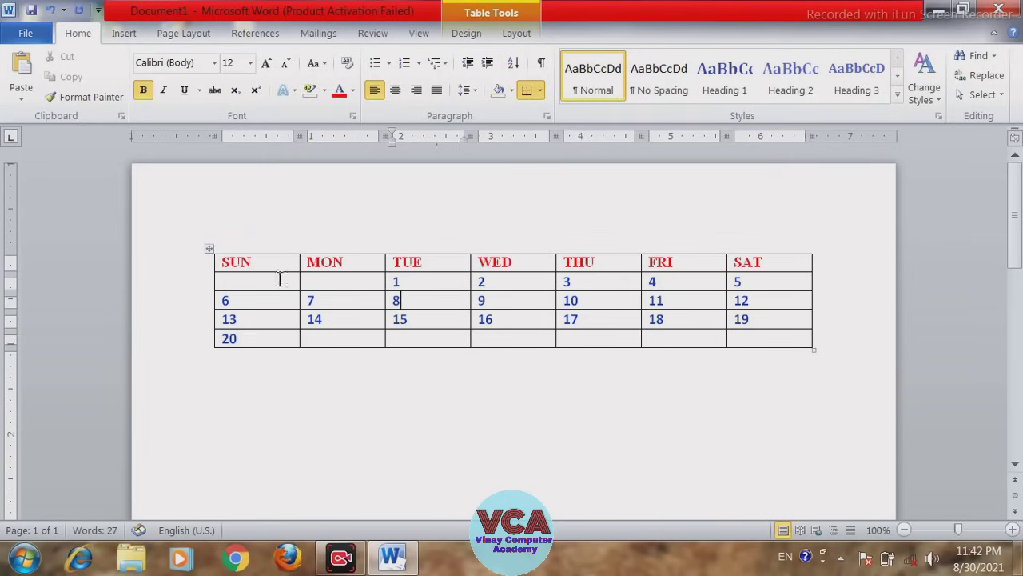
click(208, 251)
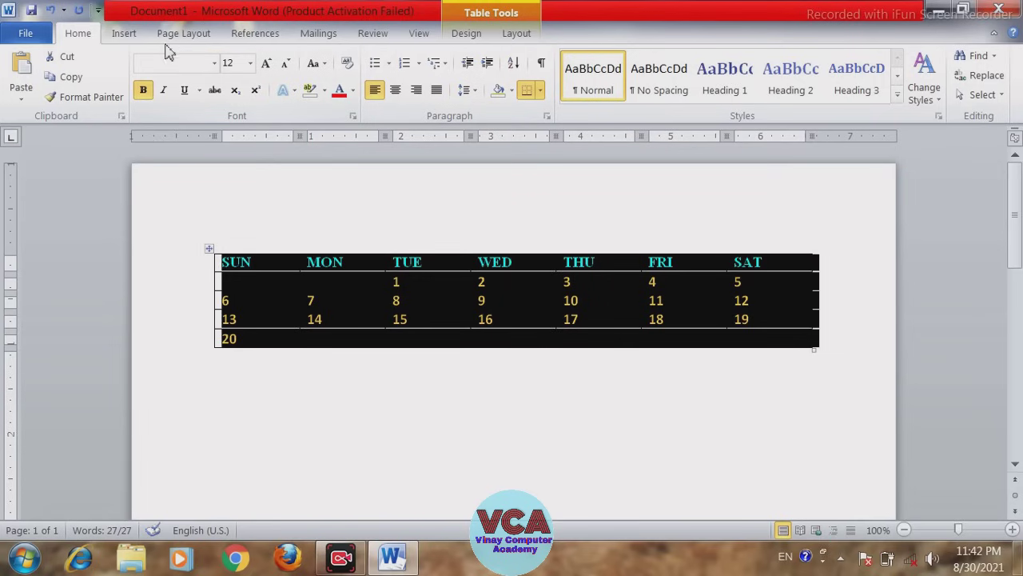
click(127, 36)
click(699, 96)
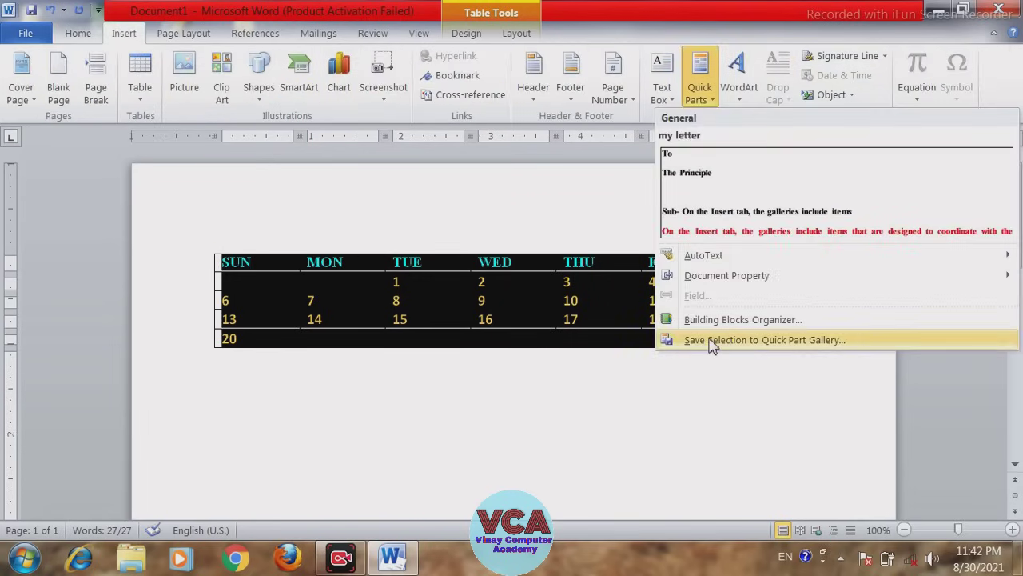
click(138, 100)
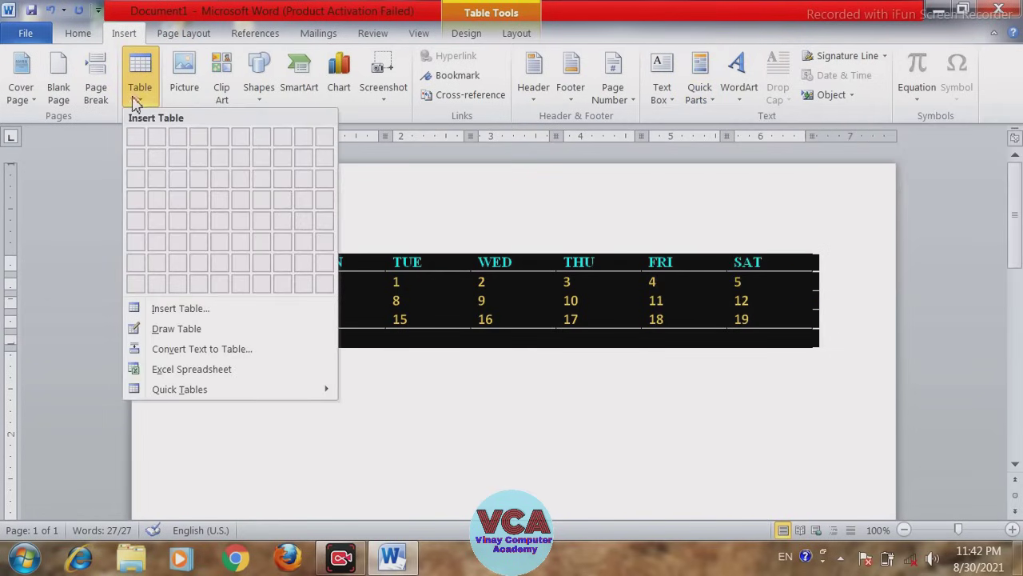
mouse_move(180, 388)
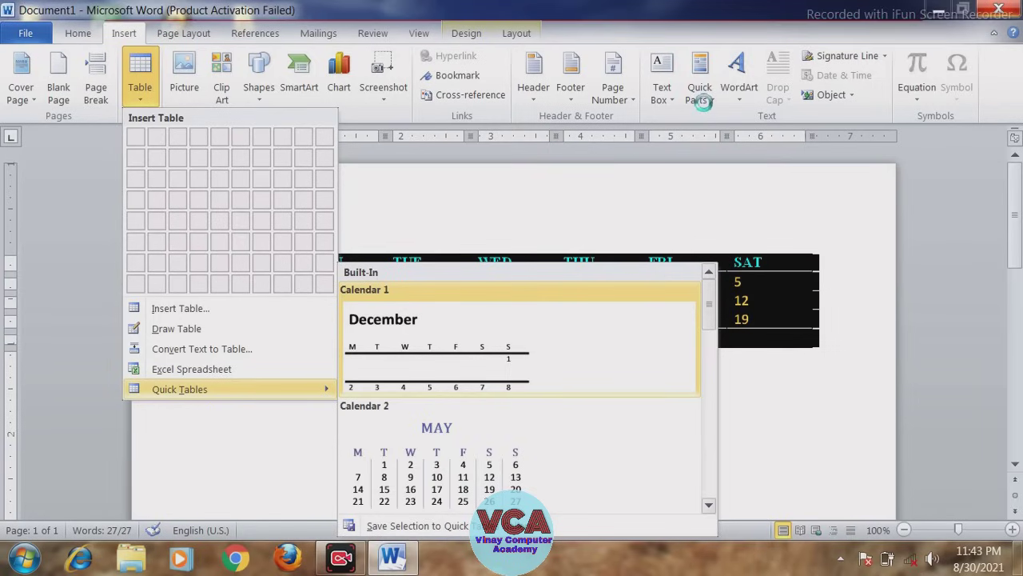
click(709, 103)
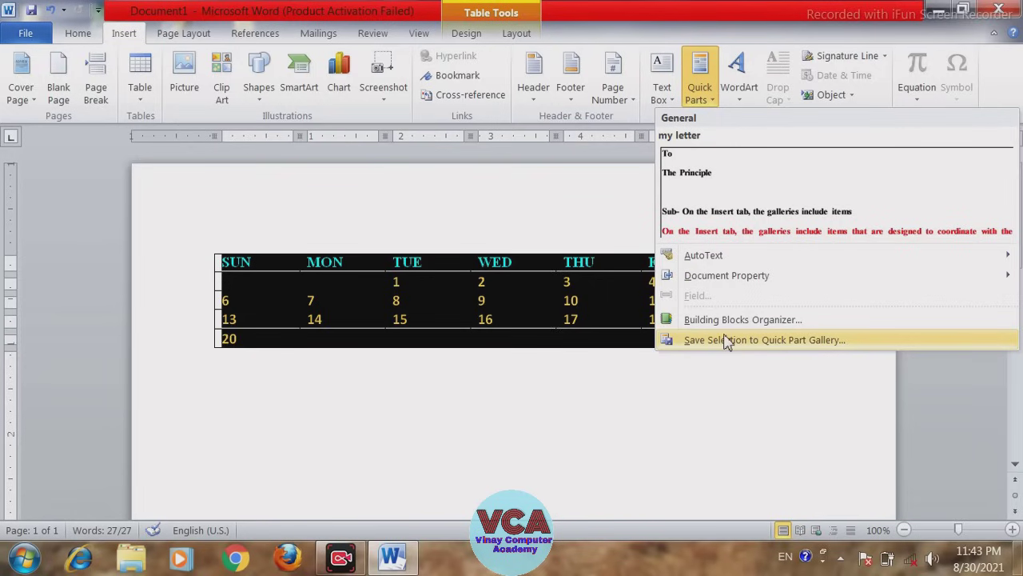
click(717, 342)
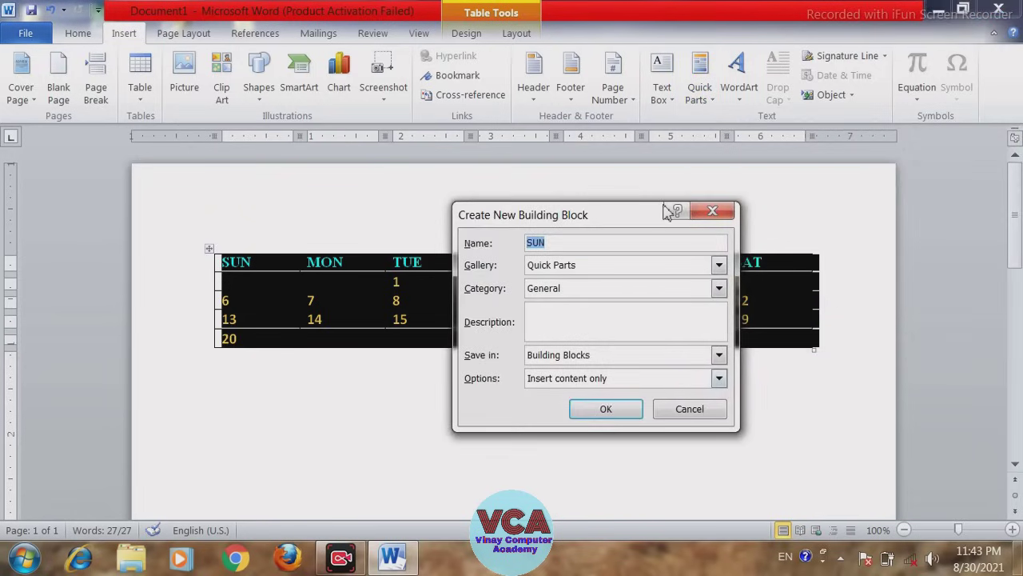
- Name the building block MY TABLE, file it in the Tables gallery and save it
drag(555, 244, 512, 250)
text(TAB)
key(BackSpace)
key(BackSpace)
text(M)
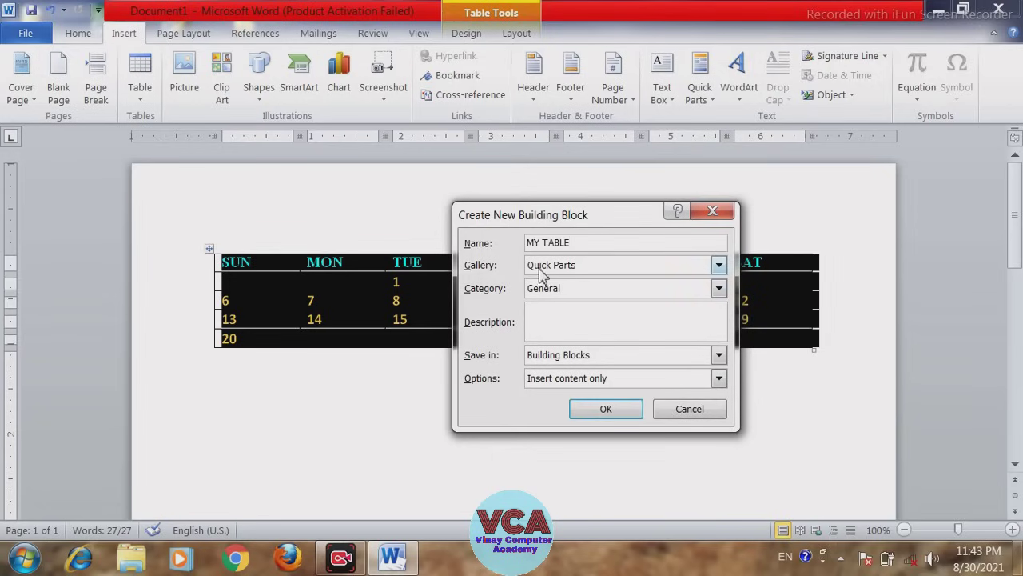
click(719, 268)
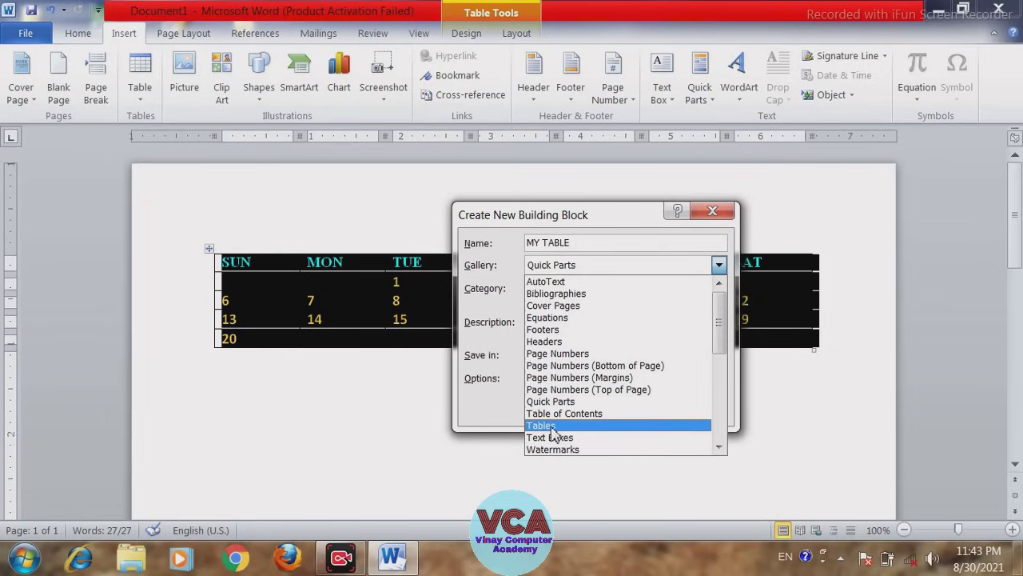
click(550, 427)
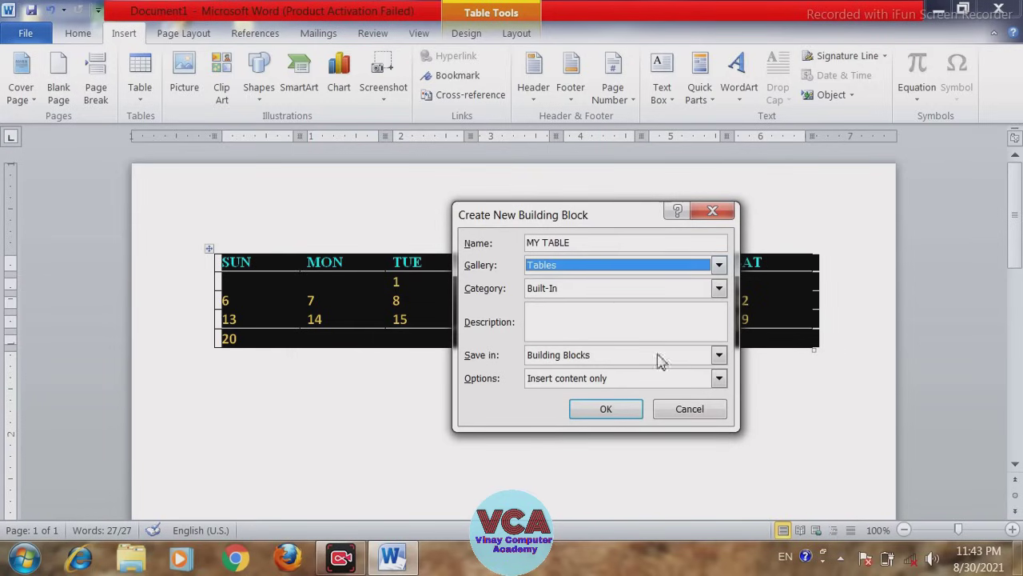
click(602, 411)
click(600, 410)
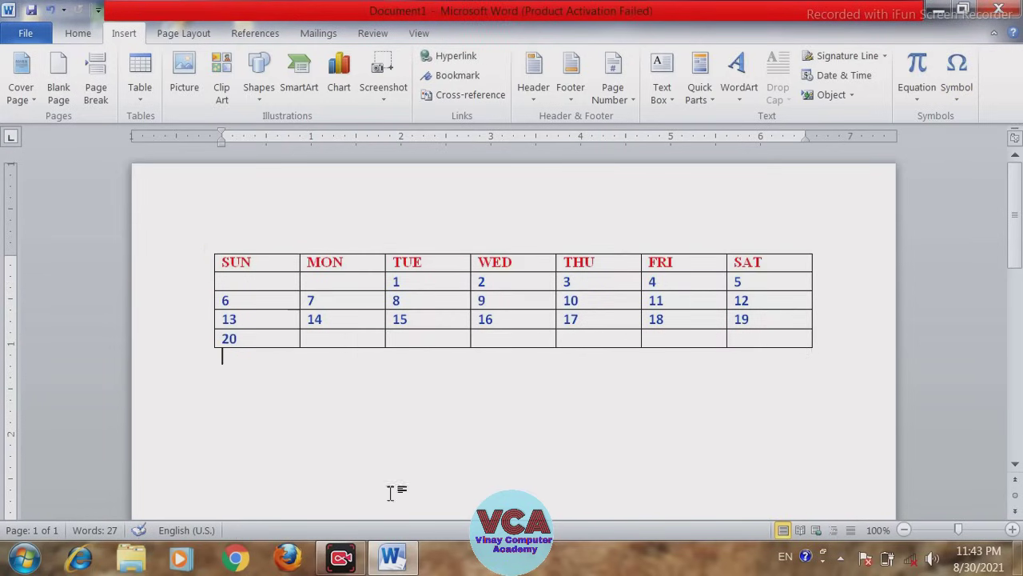
- Create a blank Document3 and display the Quick Tables gallery of built-in calendars
key(ctrl+n)
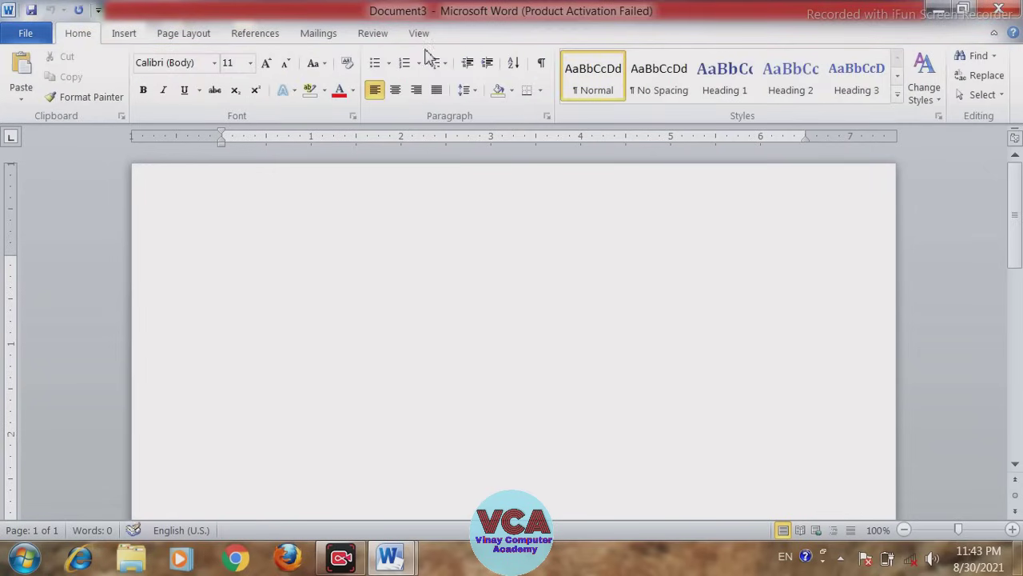
click(134, 32)
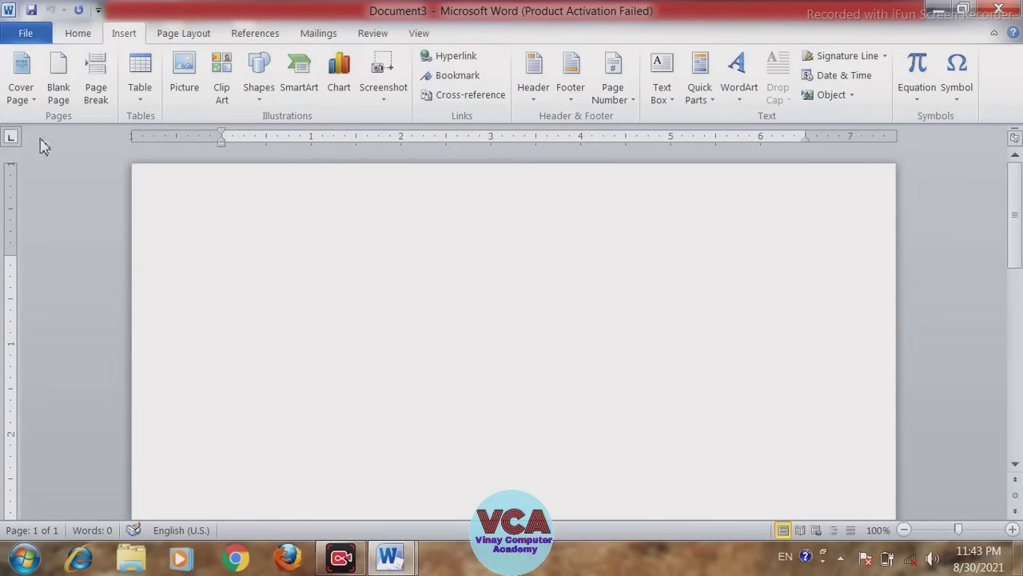
click(707, 110)
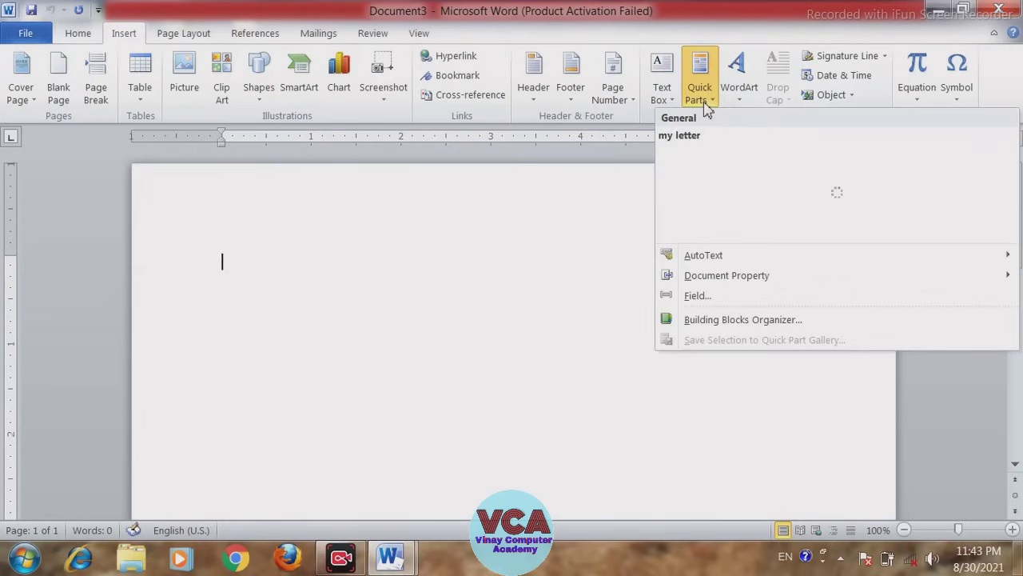
click(176, 179)
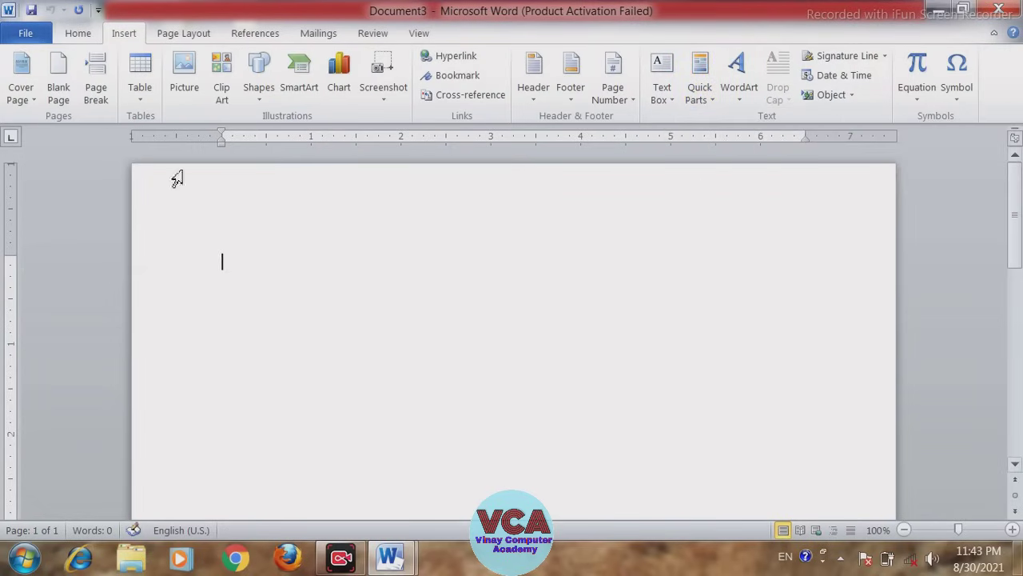
click(141, 100)
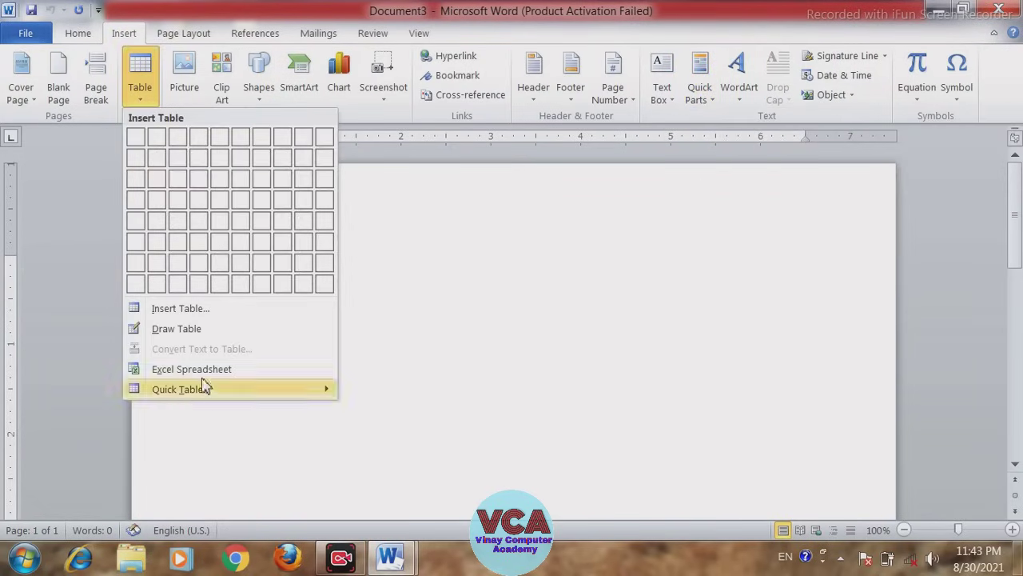
mouse_move(180, 389)
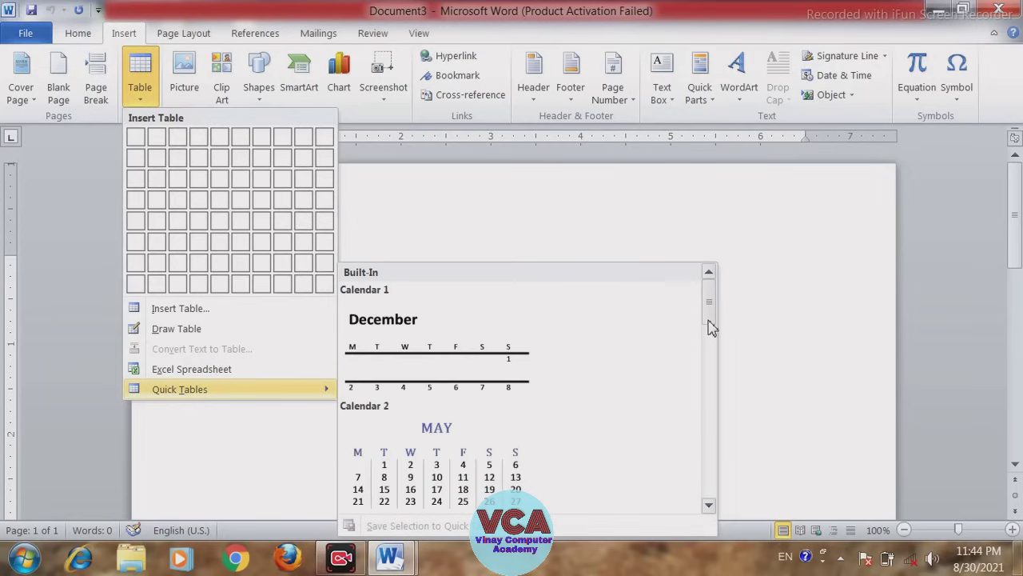
- Insert the saved MY TABLE calendar, with red SUN–SAT names and blue dates 1–20, into Document3
click(710, 507)
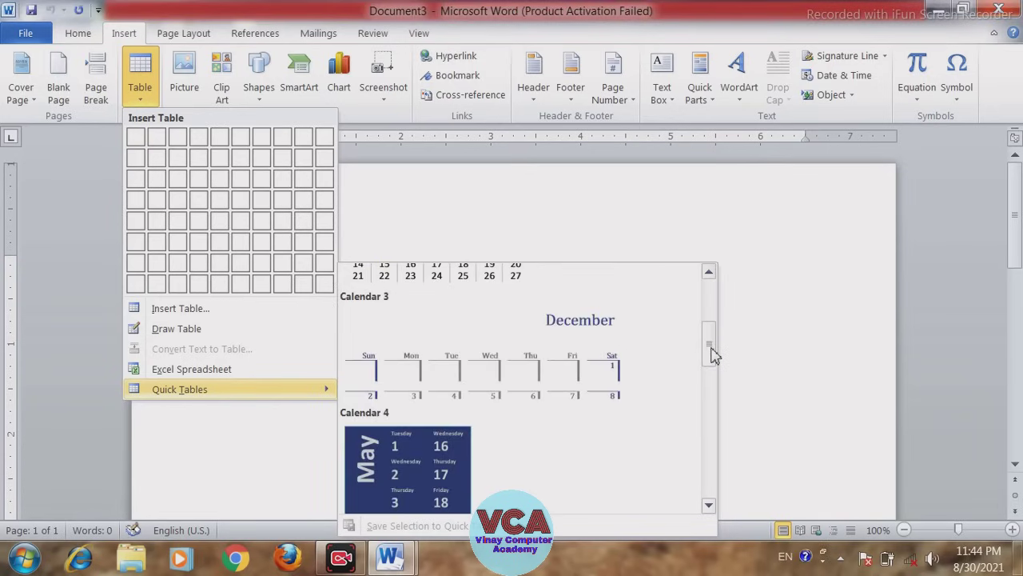
drag(714, 354, 719, 434)
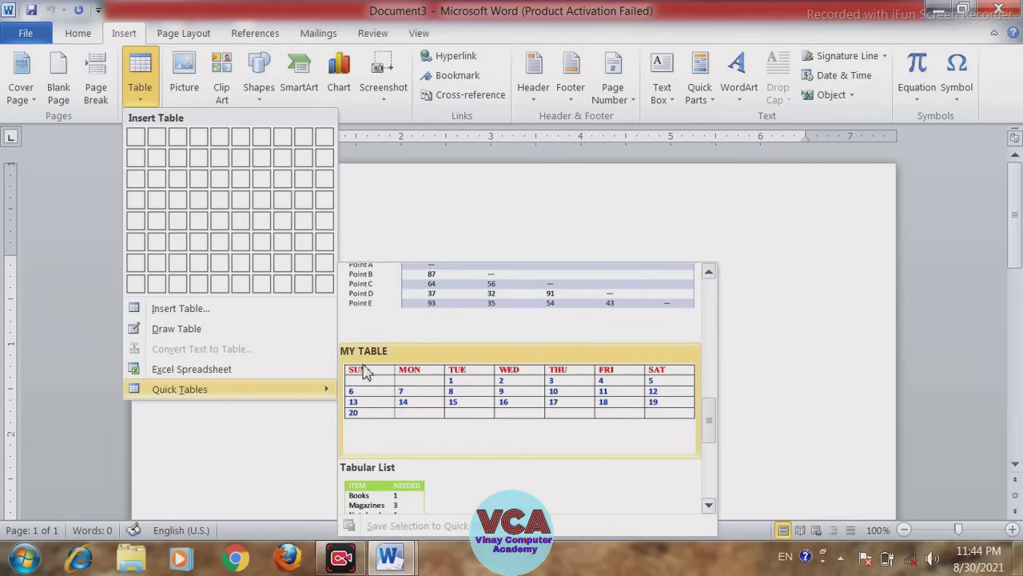
click(472, 402)
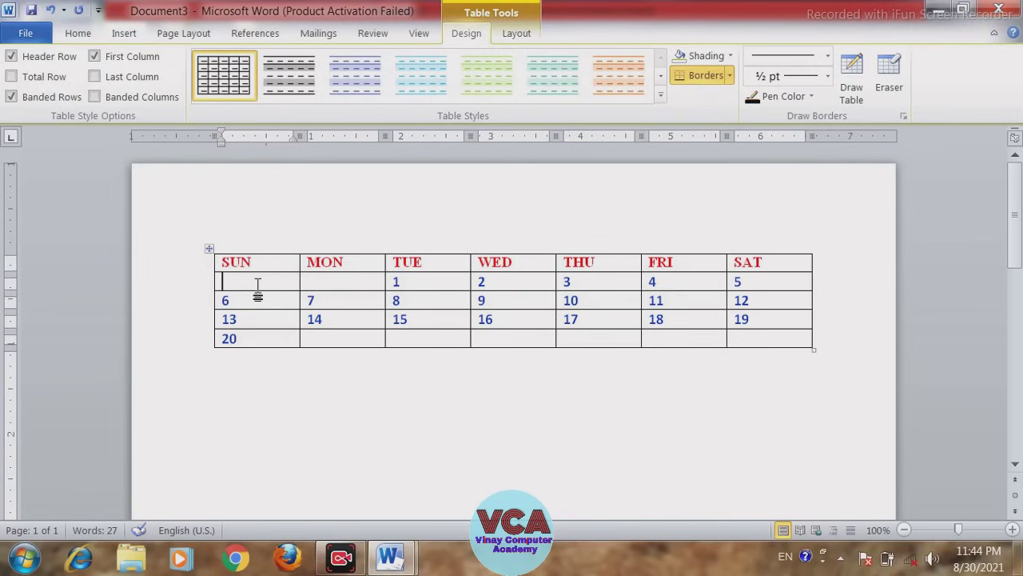
- Close Document3 without saving and return to the calendar table in Document1
click(998, 9)
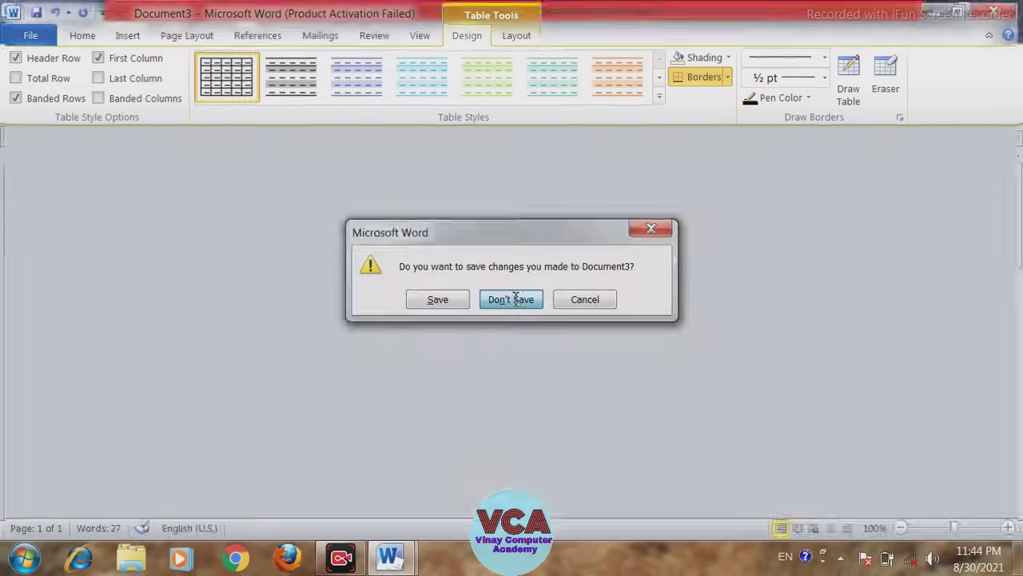
click(516, 299)
click(327, 288)
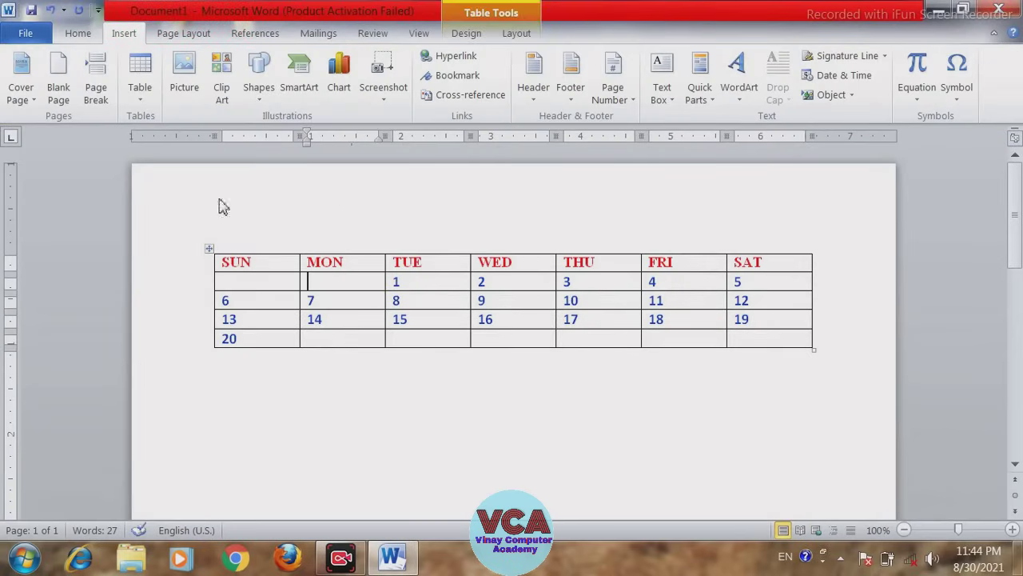
click(148, 102)
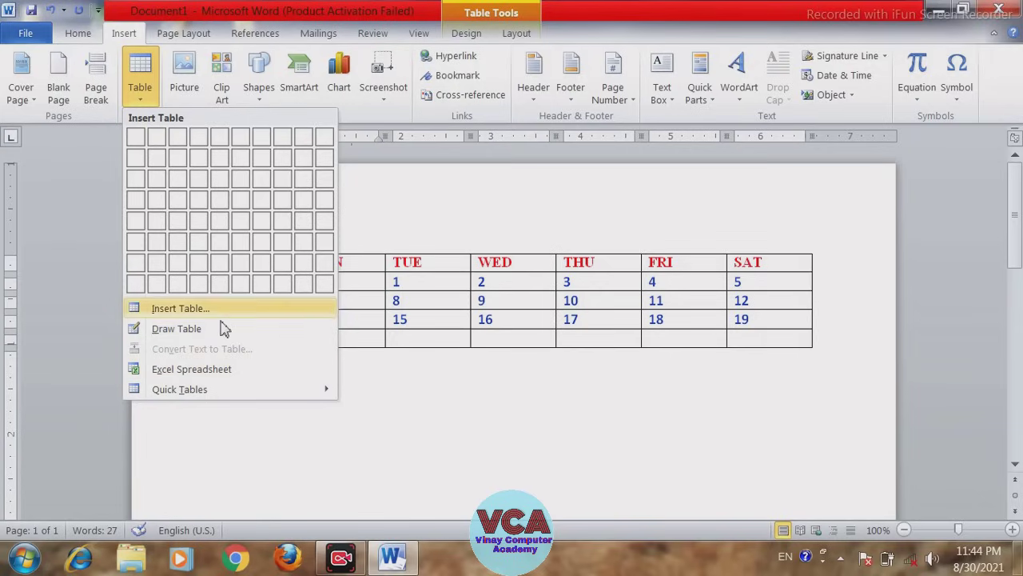
click(475, 423)
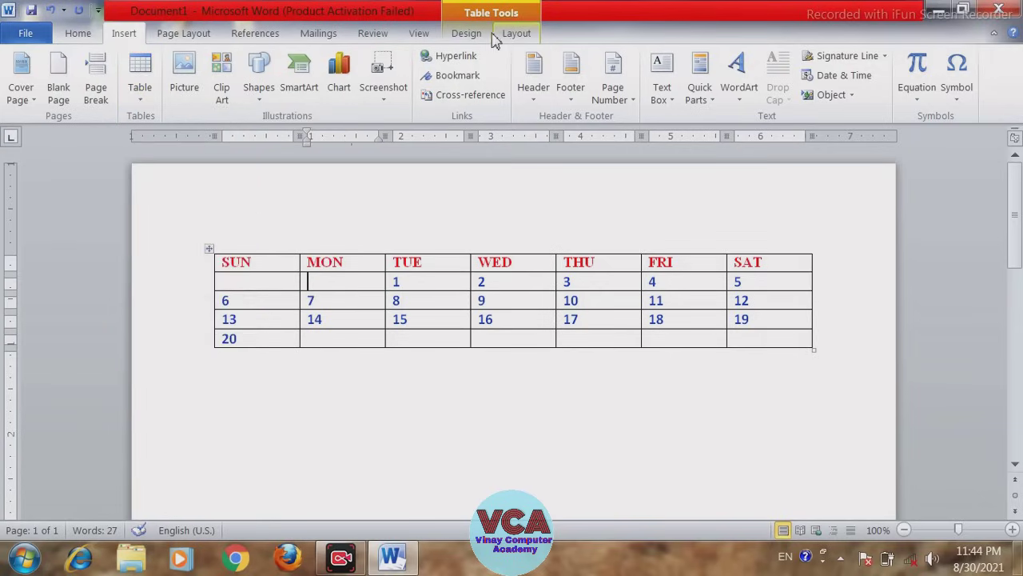
- Delete the whole calendar table from Document1 and show the Quick Parts list with the my letter block
click(466, 33)
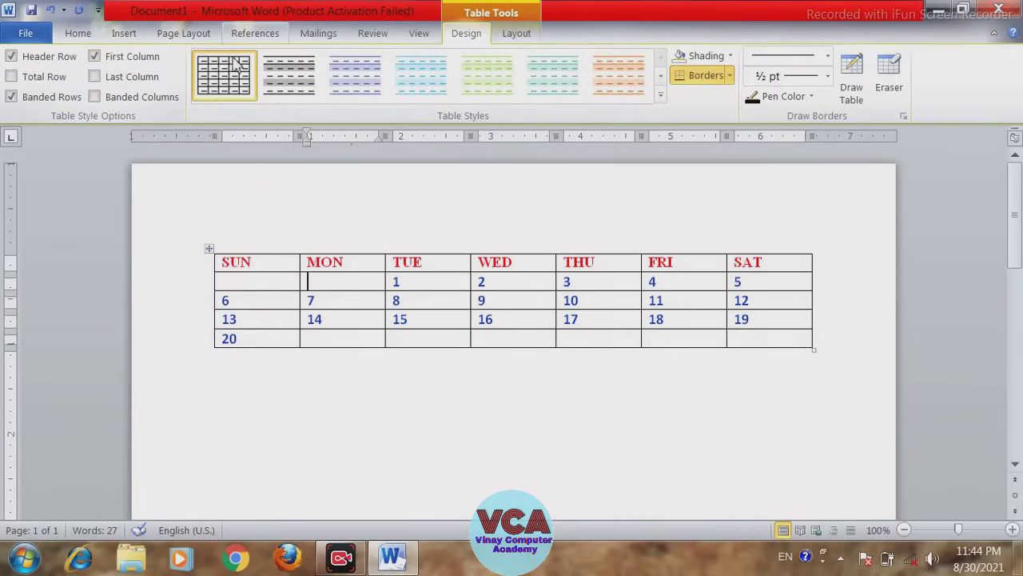
click(518, 35)
click(112, 86)
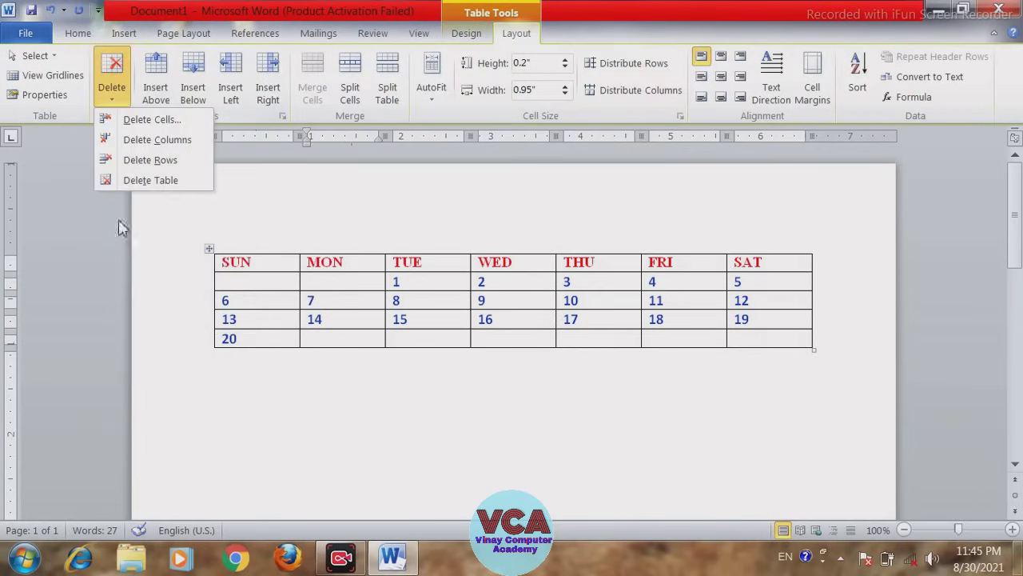
click(160, 183)
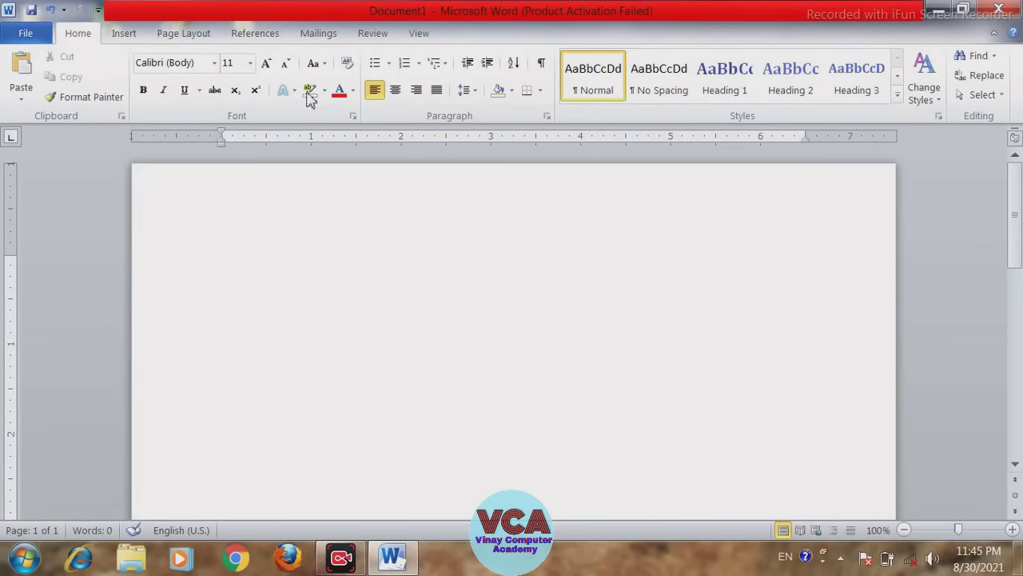
click(128, 34)
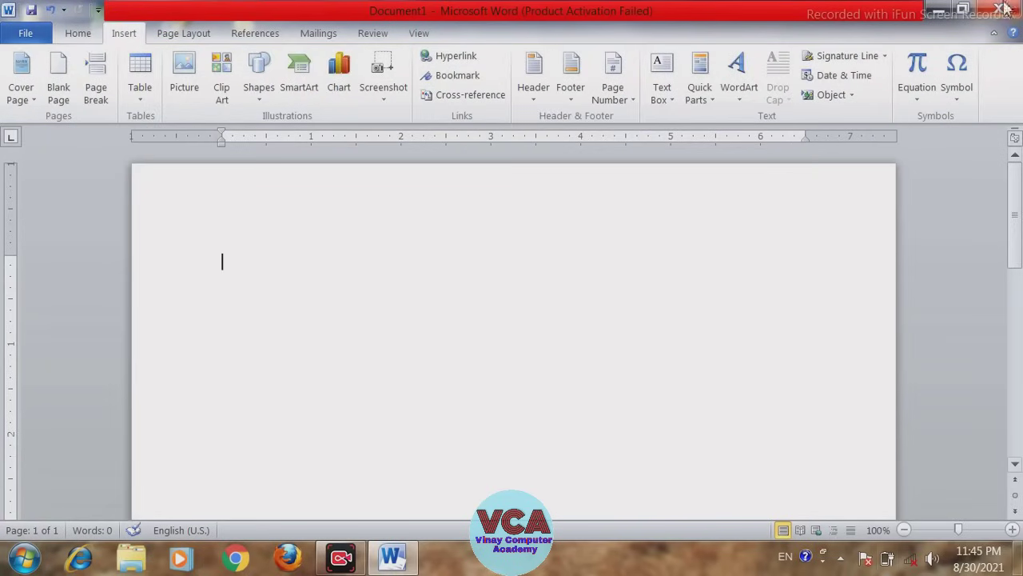
click(711, 104)
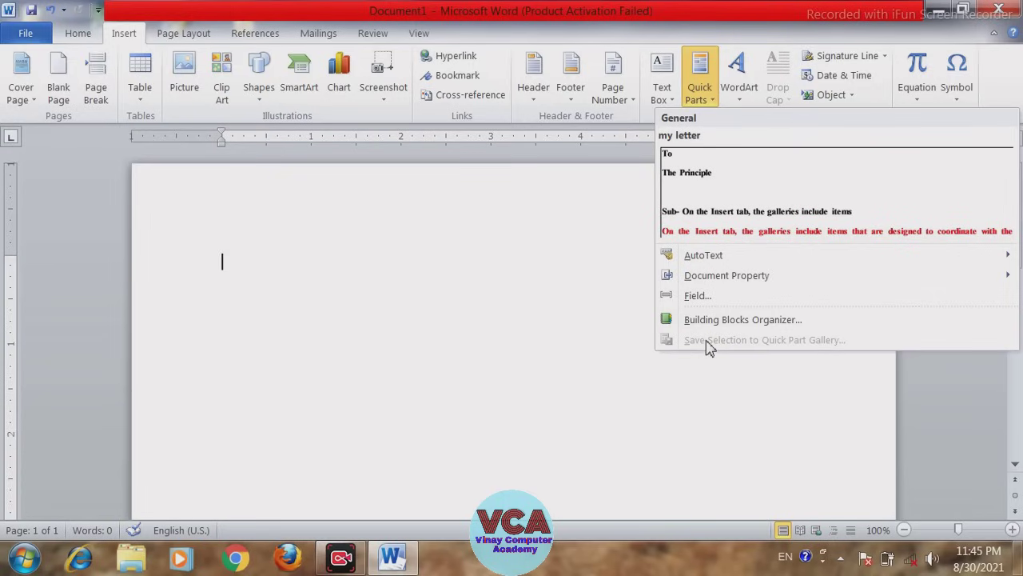
- Preview the built-in cover page designs, then close the gallery without inserting one
click(24, 101)
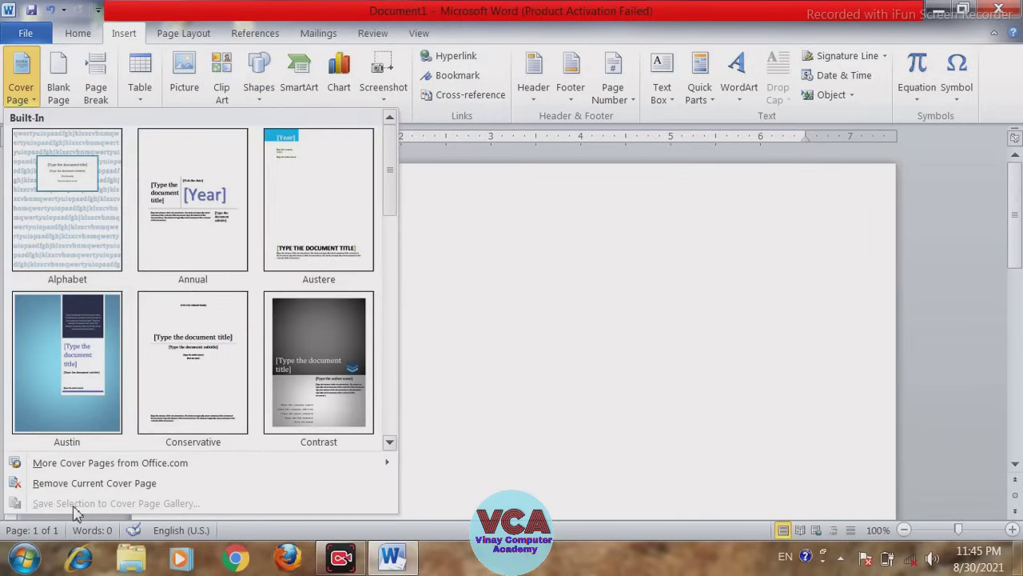
click(532, 292)
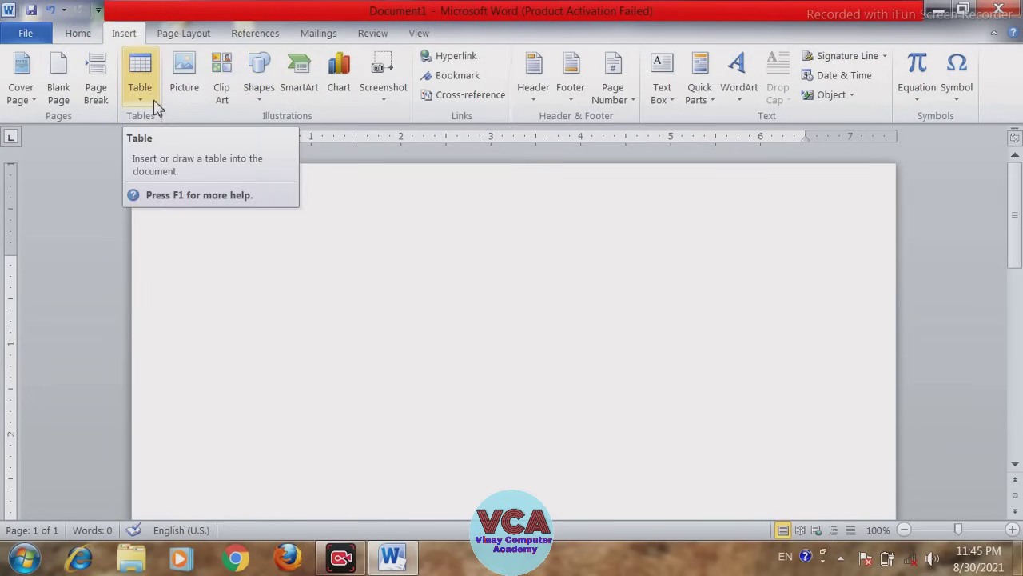
- Type trial text 'vxcv', start saving it as a building block, then cancel the save
click(708, 108)
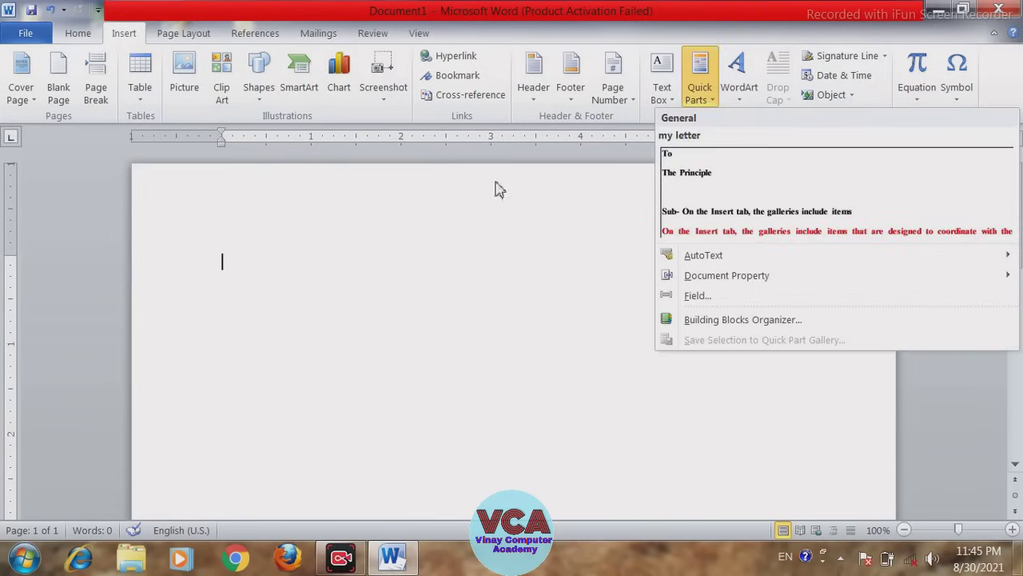
click(463, 302)
text(vxcv)
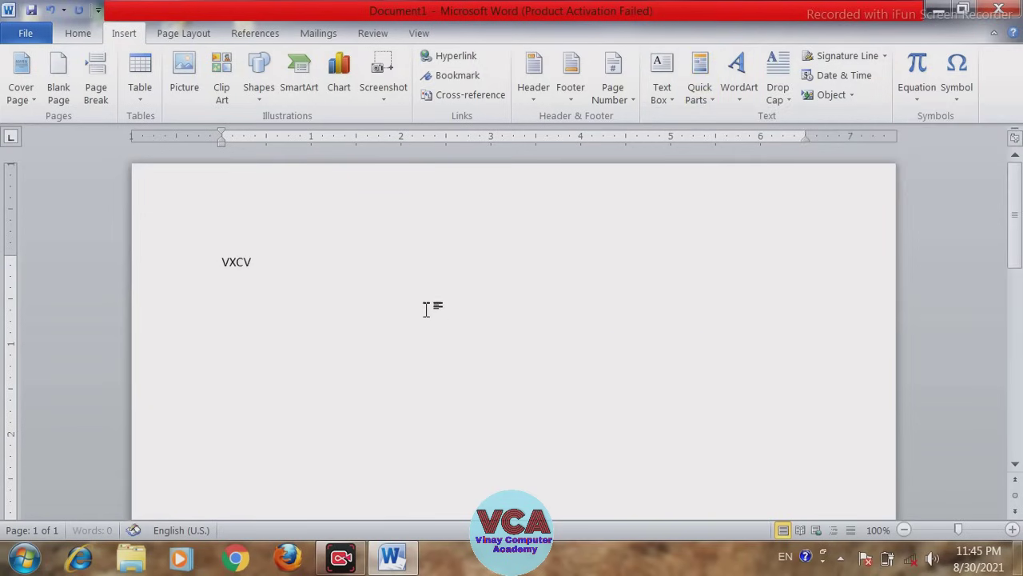
key(F3)
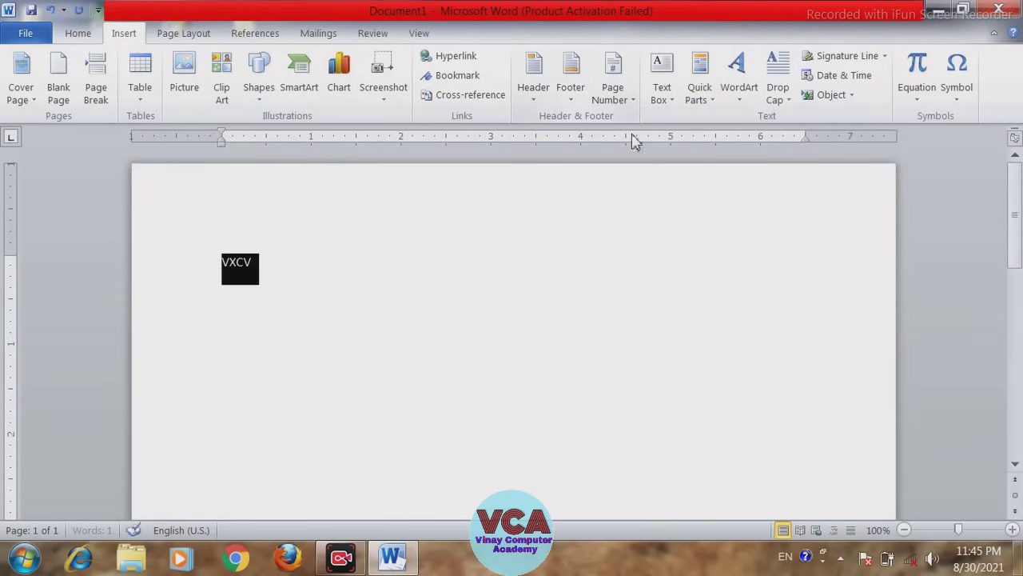
click(701, 111)
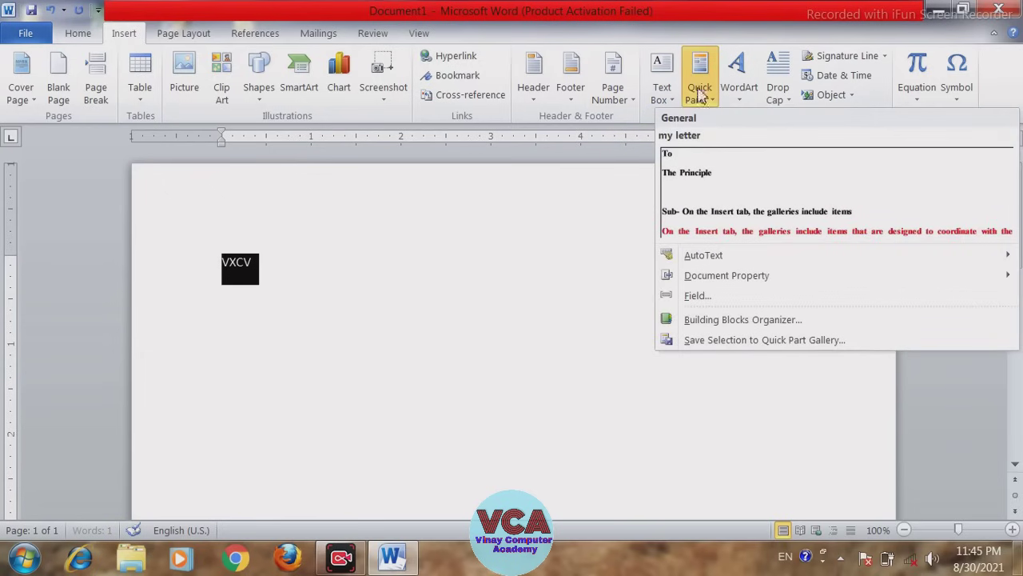
click(707, 342)
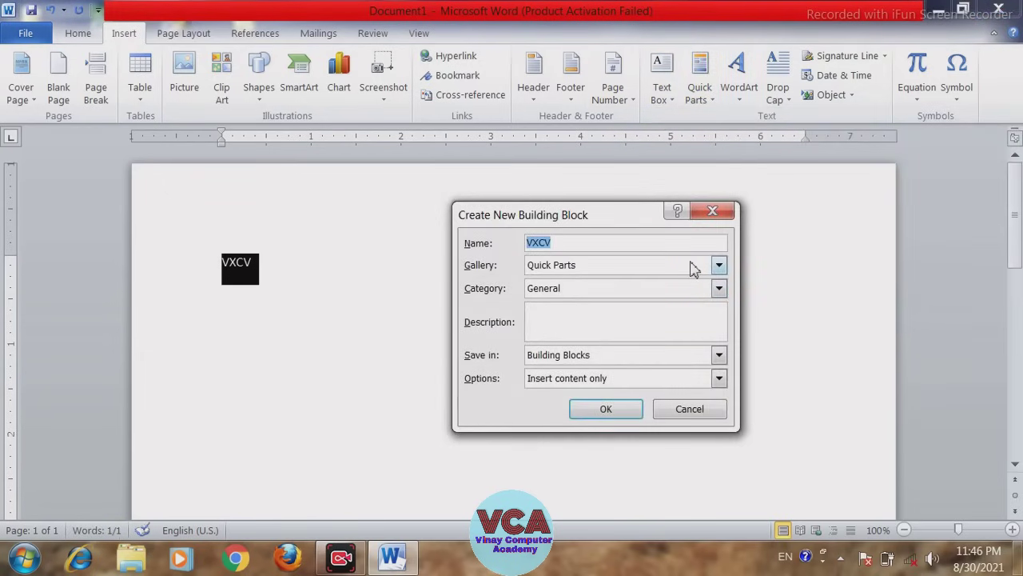
click(719, 265)
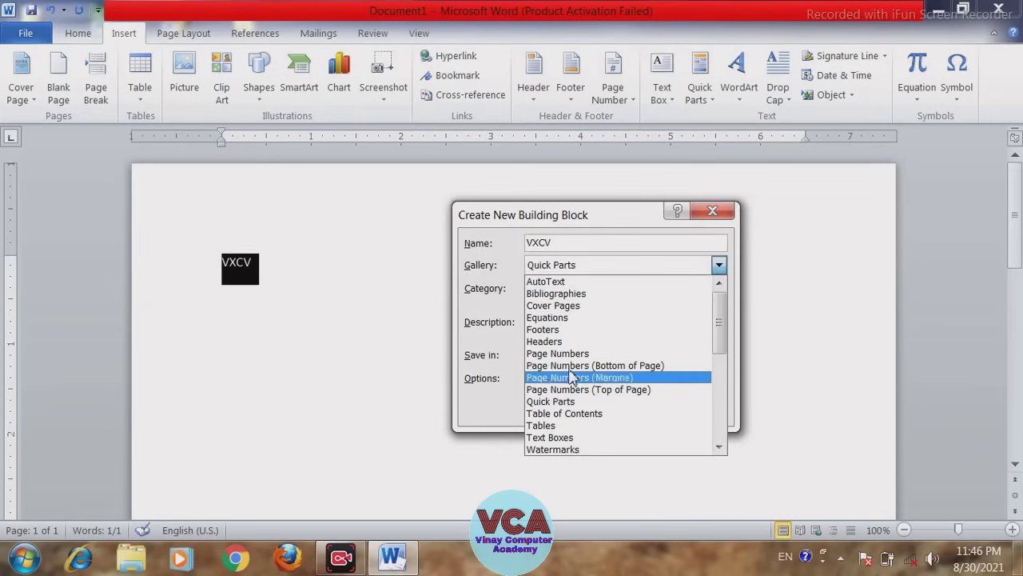
mouse_move(722, 323)
mouse_down()
mouse_move(722, 408)
mouse_move(713, 304)
mouse_up()
click(722, 213)
click(714, 210)
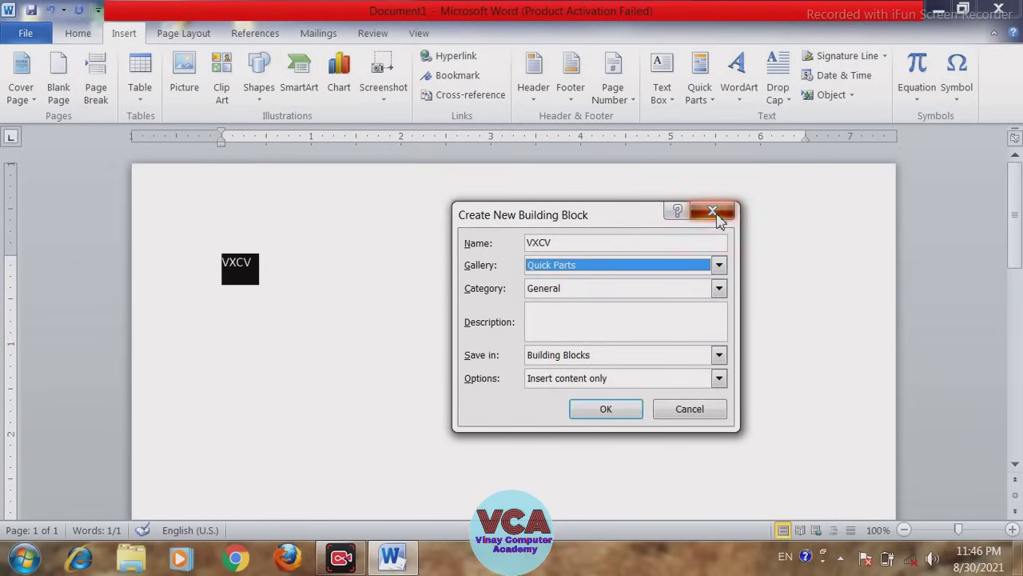
- Delete the trial text and show the saved AutoText entries
key(Delete)
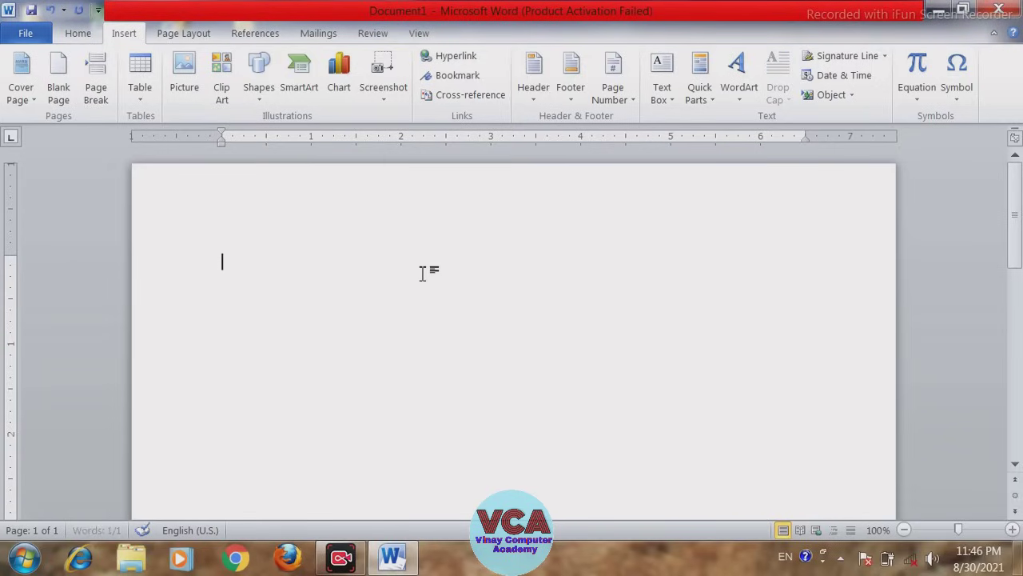
click(701, 110)
mouse_move(704, 255)
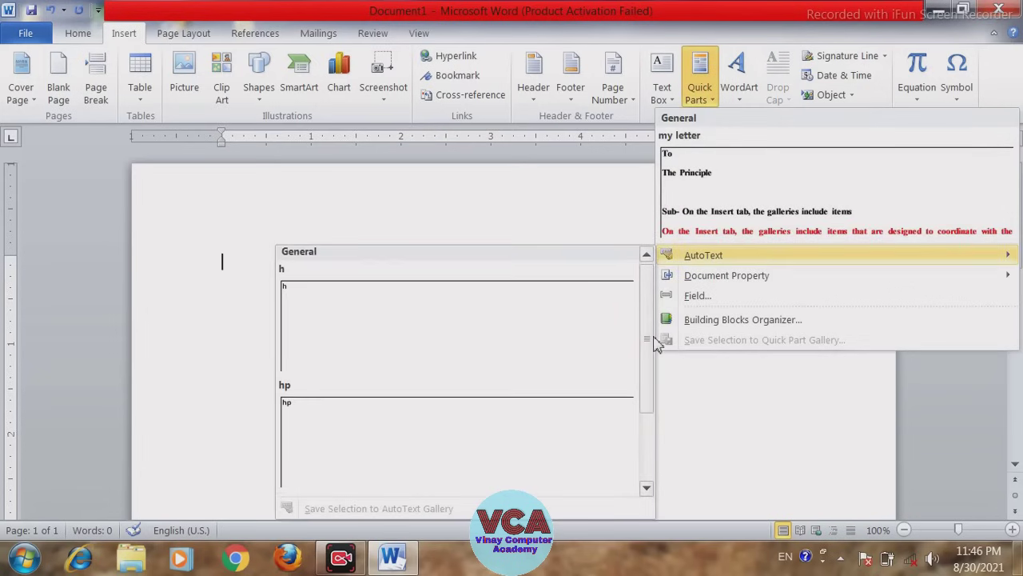
drag(656, 318, 656, 403)
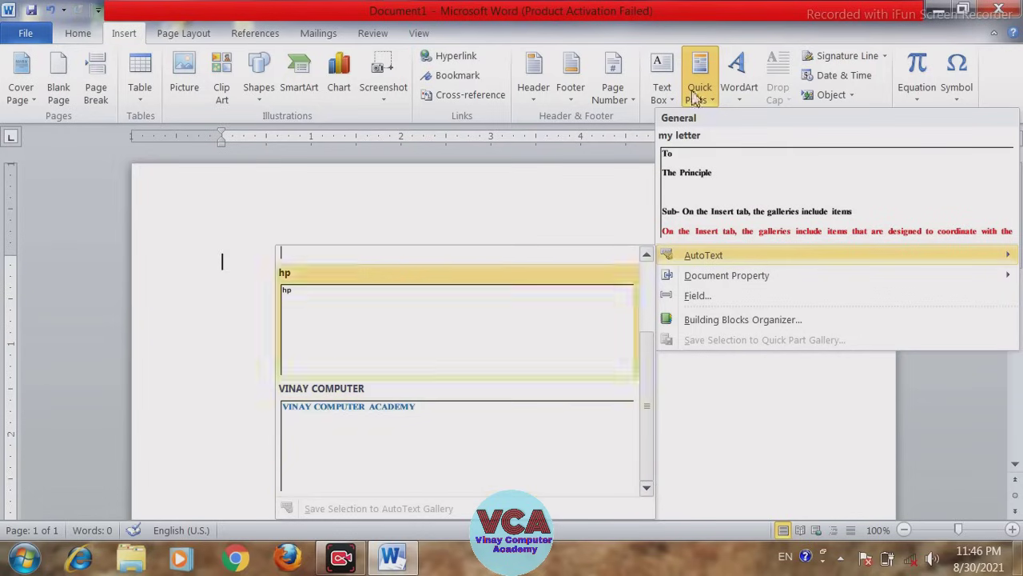
- Type the word VCA on the page and select it
click(232, 265)
text(V)
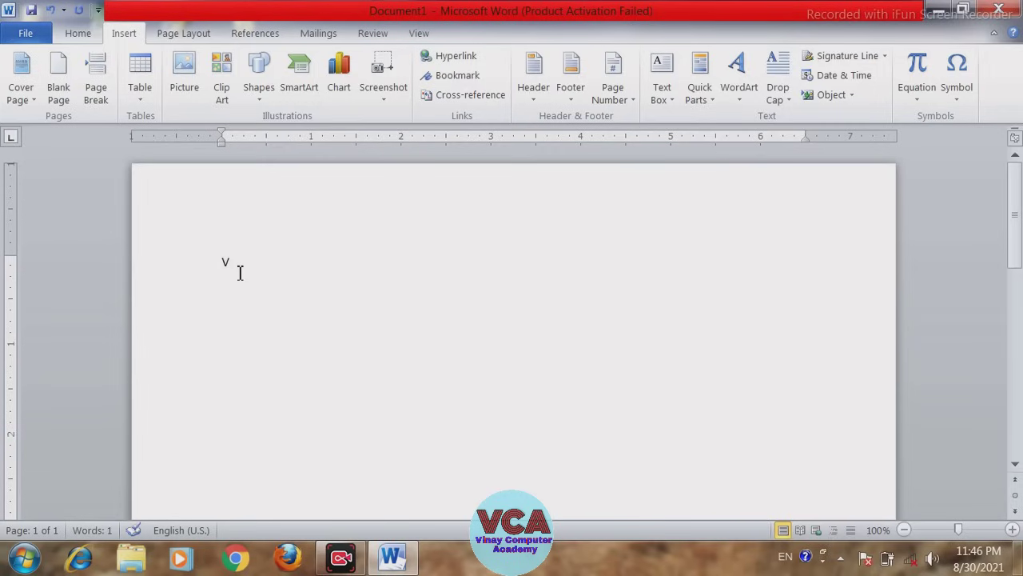
text(CA)
drag(246, 262, 221, 263)
- Save the selected VCA as a new building block in the AutoText gallery
click(702, 89)
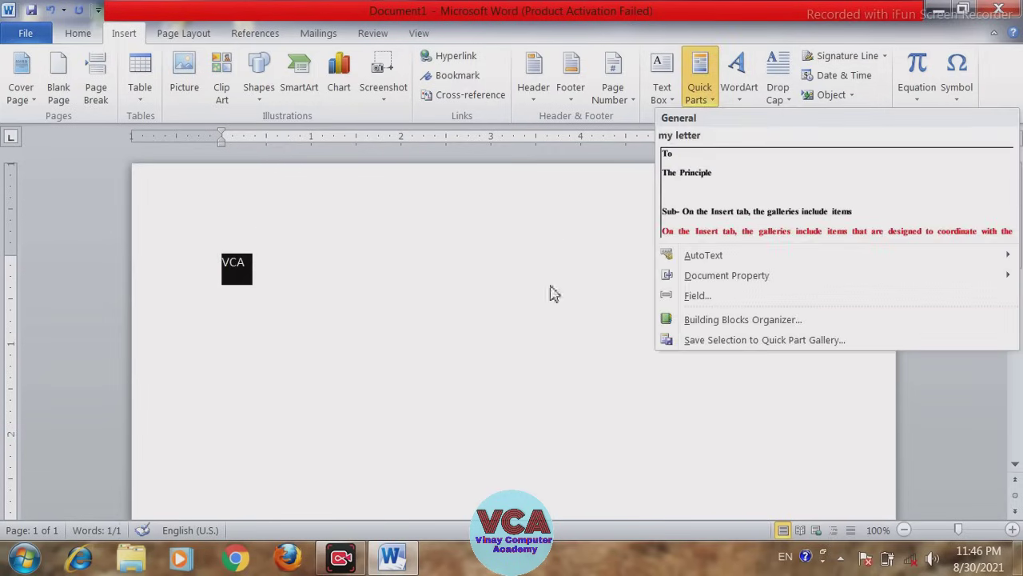
click(706, 342)
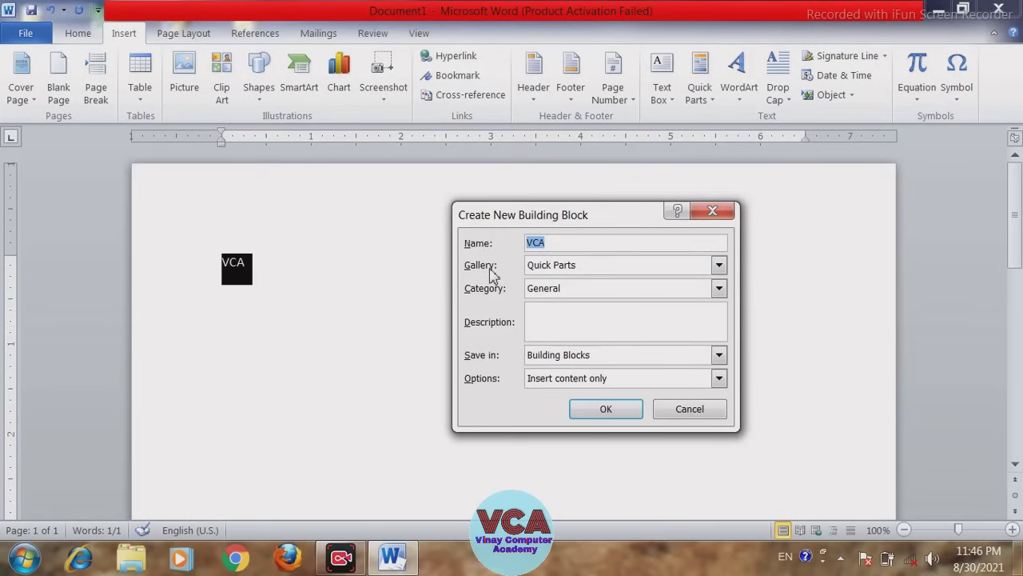
click(718, 266)
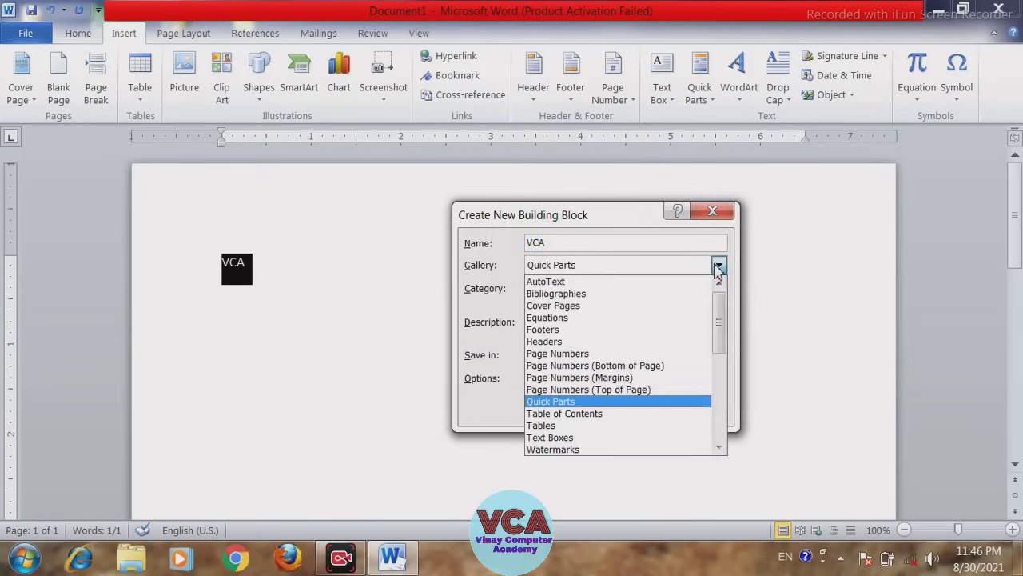
click(548, 283)
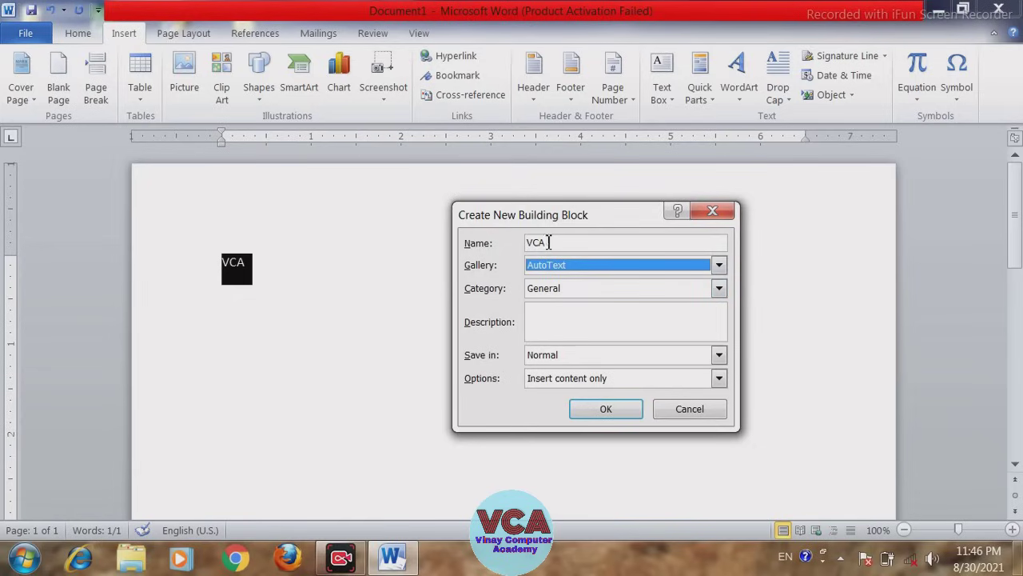
click(600, 410)
click(371, 279)
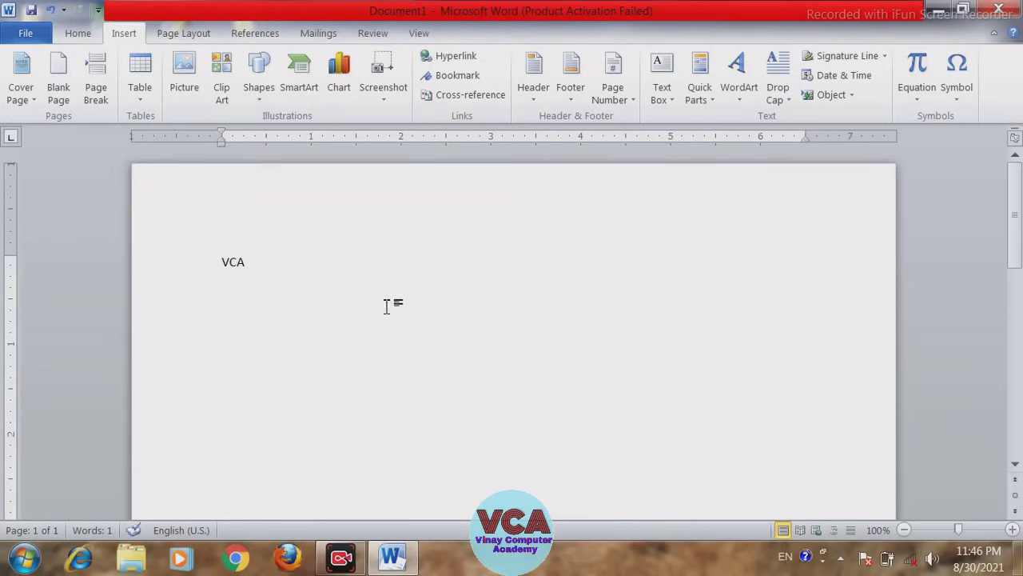
drag(259, 262, 181, 269)
- Delete VCA from the page and reinsert it from the AutoText gallery
key(Delete)
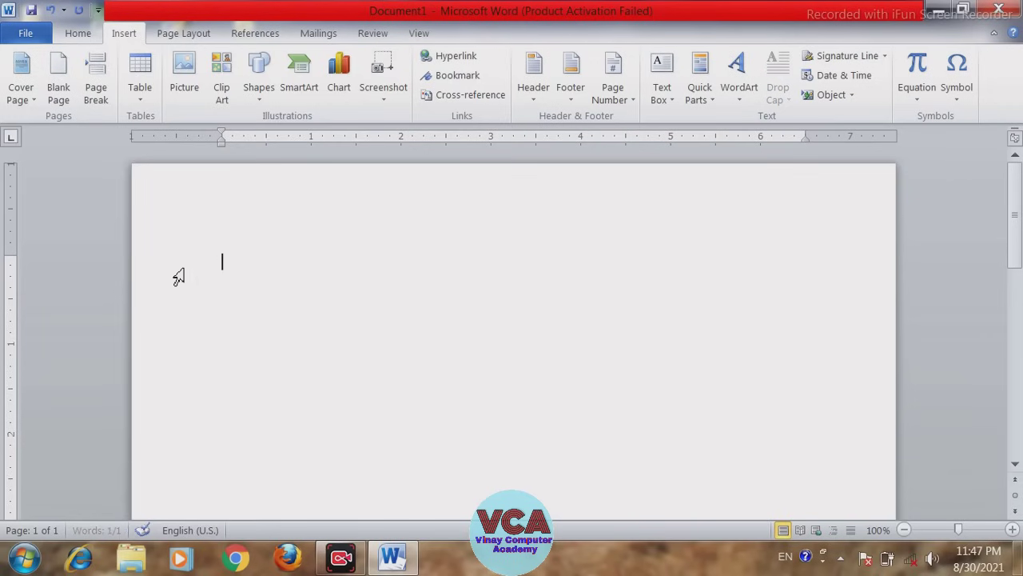
click(702, 97)
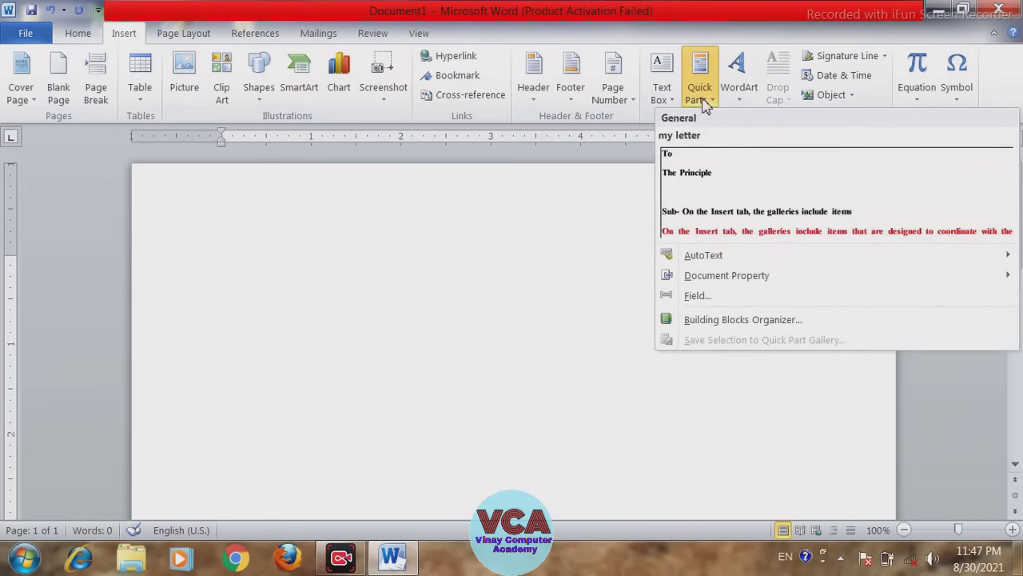
mouse_move(704, 255)
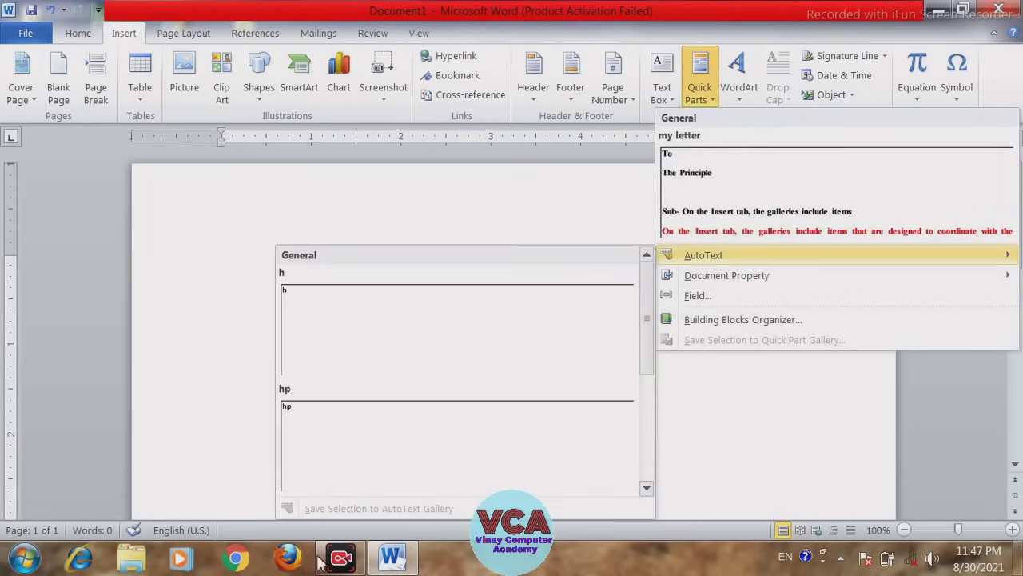
drag(646, 341, 648, 438)
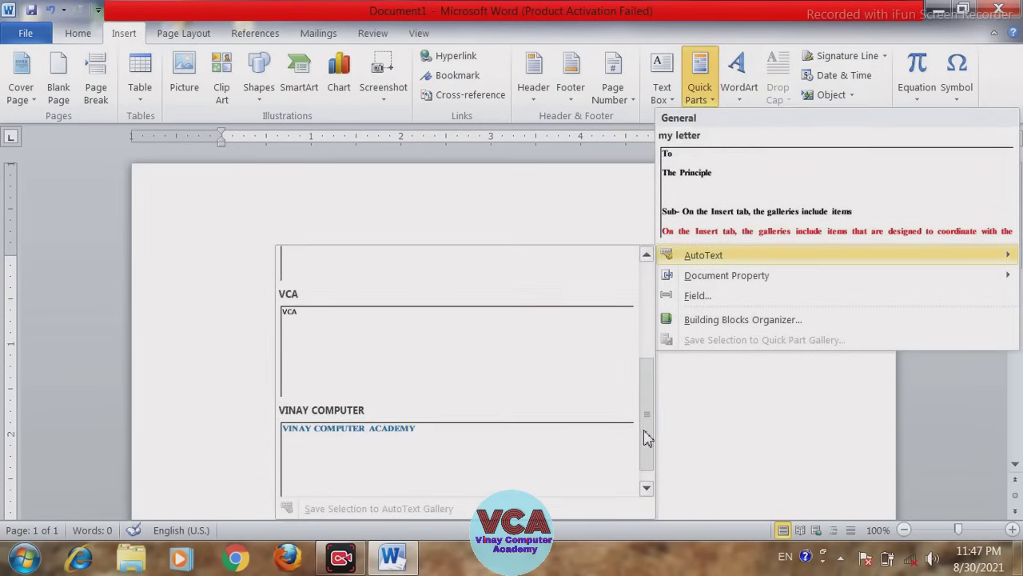
click(312, 343)
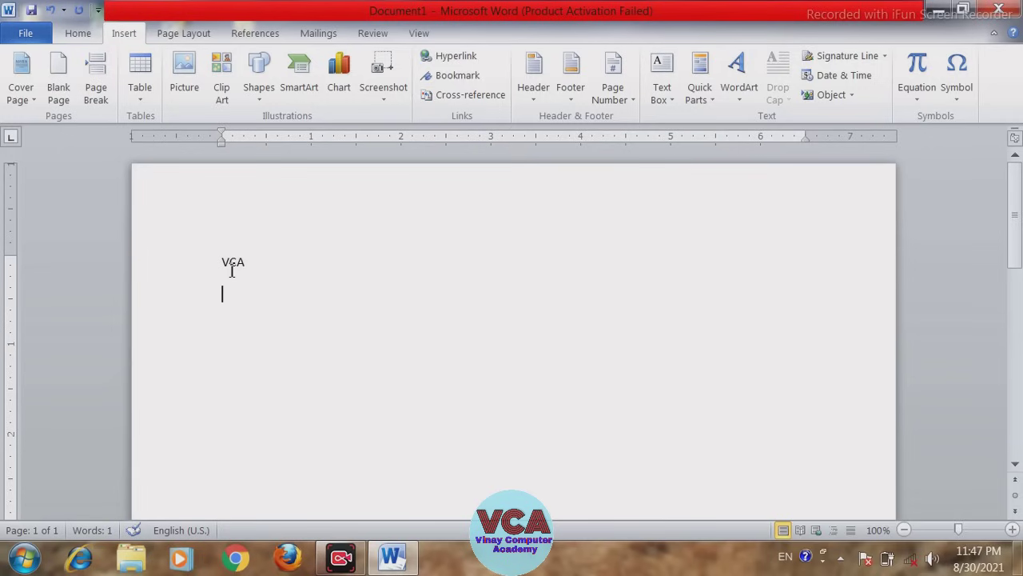
- Delete the reinserted VCA, leaving the page empty
drag(232, 270, 231, 282)
key(Delete)
click(700, 92)
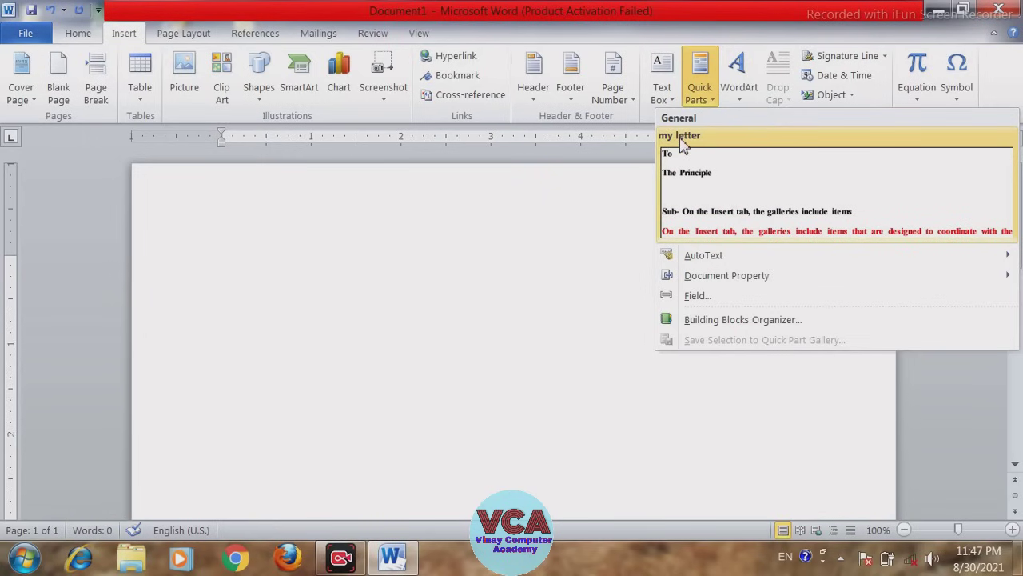
- In the Building Blocks Organizer, preview the Alphabet, Grid, Sideline, Austere, Contrast and Conservative cover pages
click(735, 319)
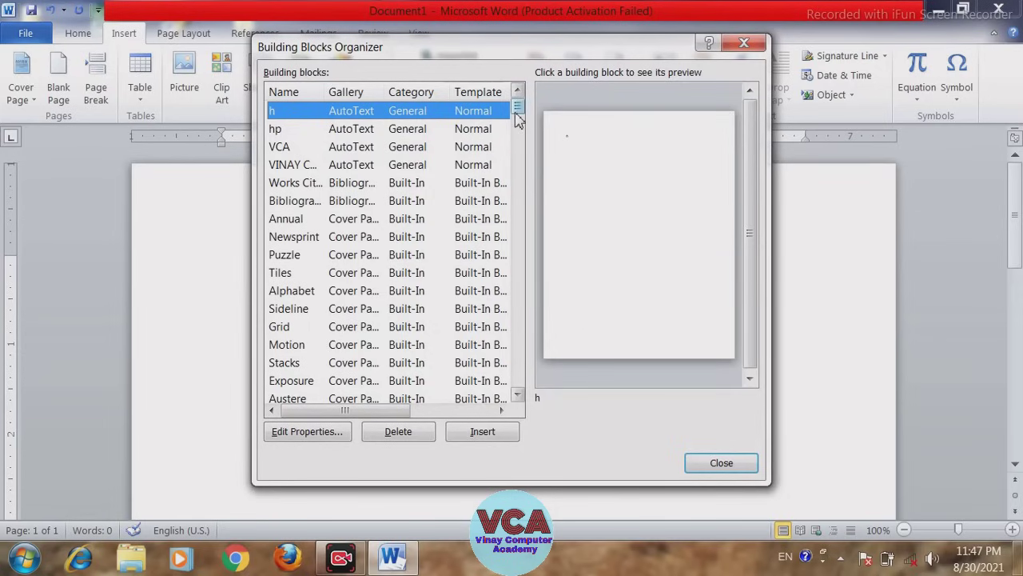
drag(375, 165, 328, 291)
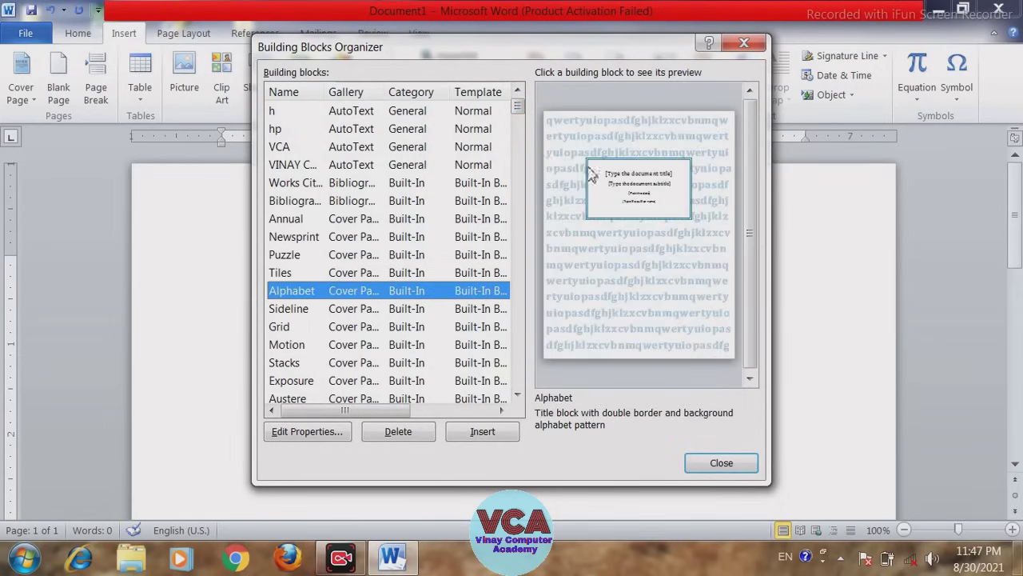
click(374, 328)
click(374, 310)
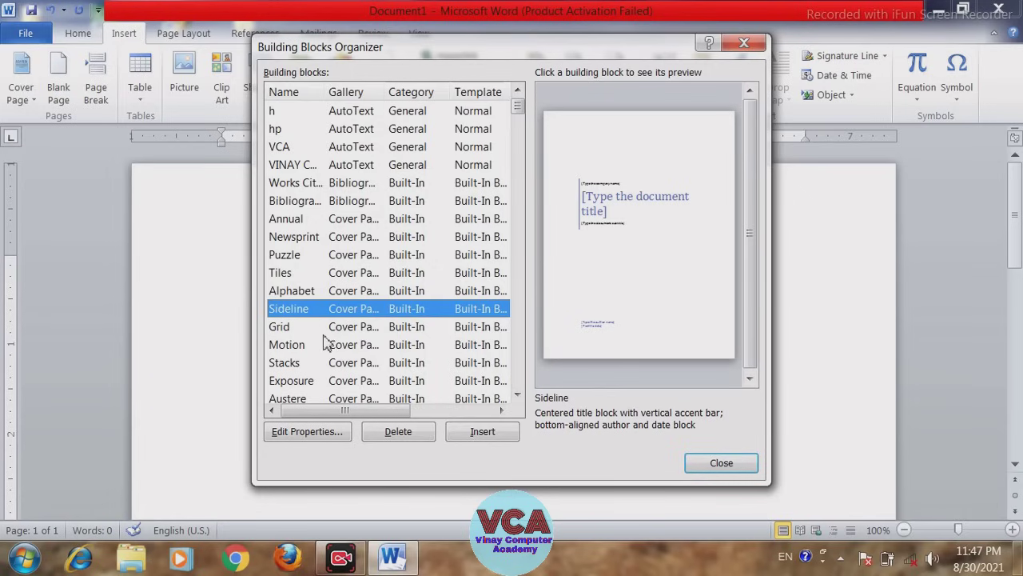
drag(517, 107, 517, 114)
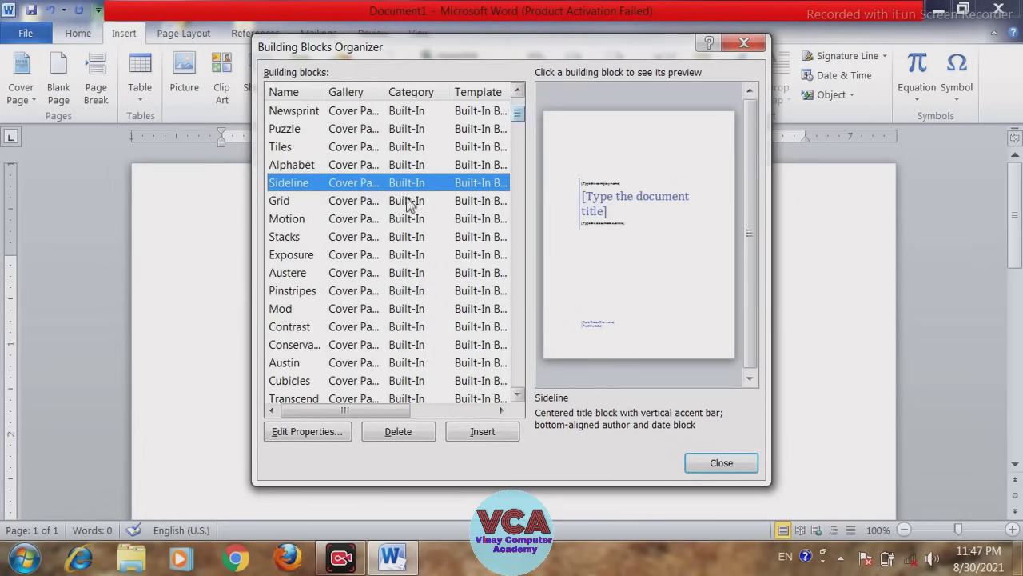
click(406, 200)
click(382, 273)
click(361, 326)
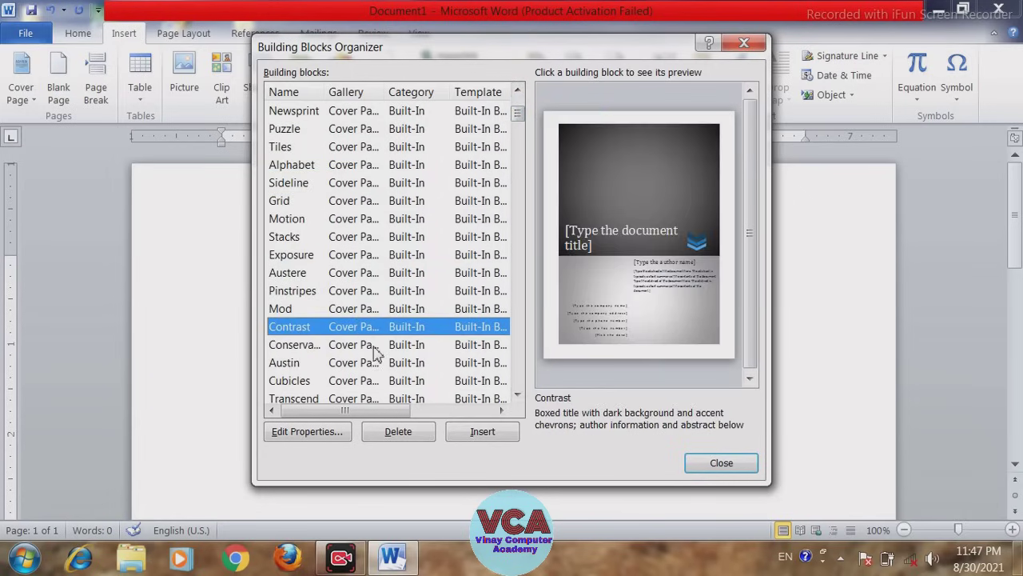
click(352, 347)
drag(518, 114, 520, 172)
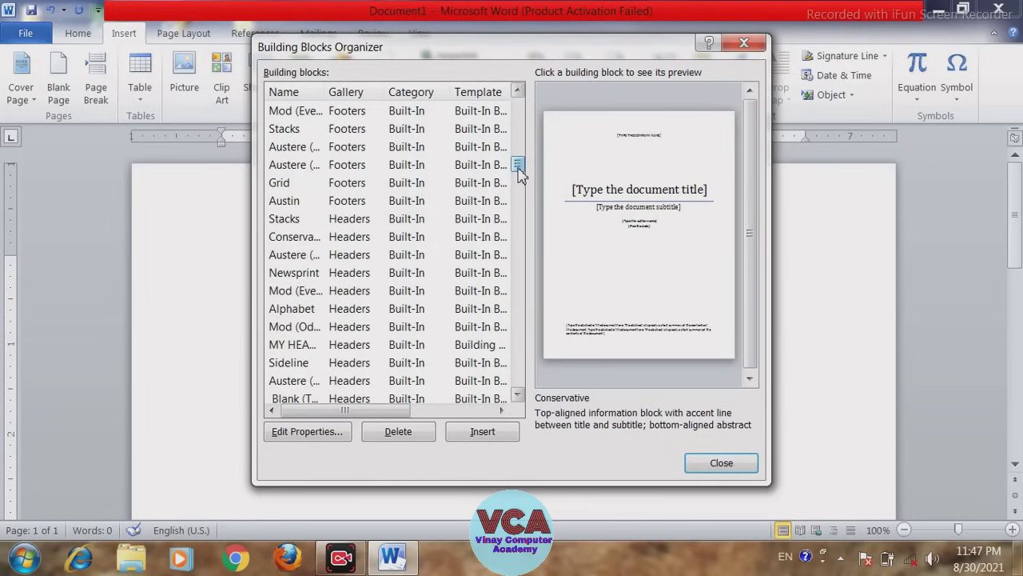
- Delete the MY HEADER building block
click(300, 350)
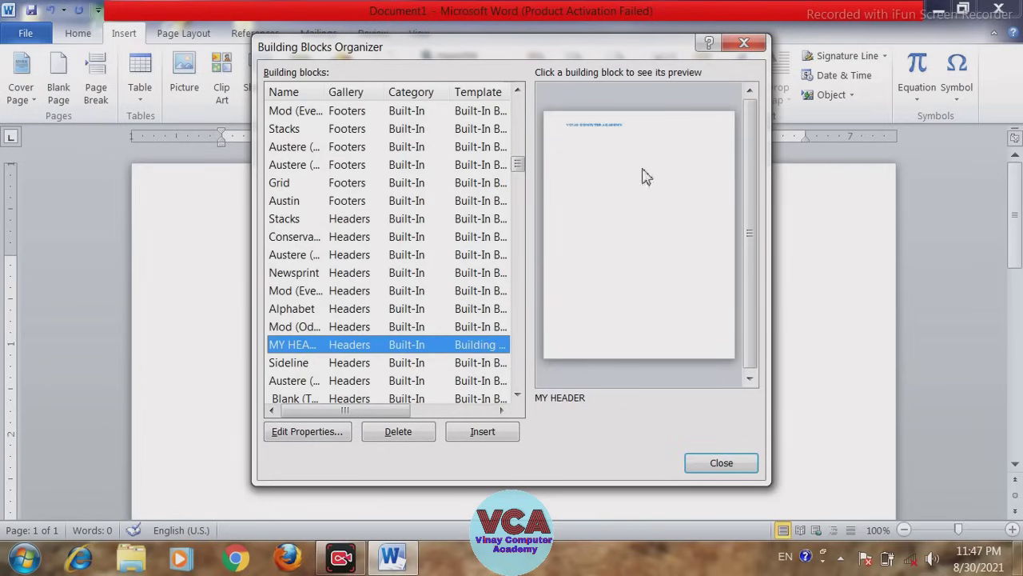
click(381, 443)
click(454, 327)
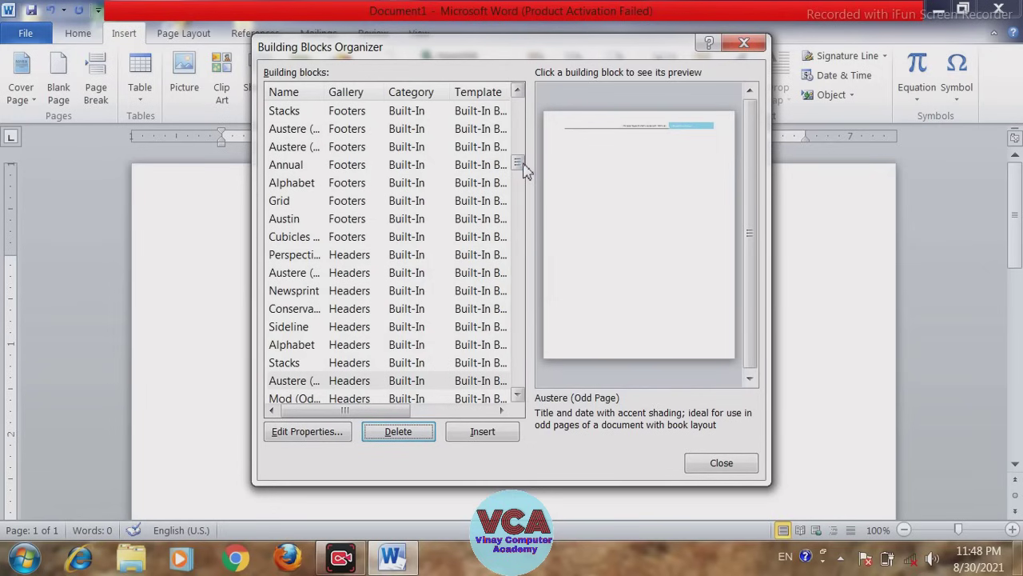
- Delete the my letter building block and close the organizer
drag(522, 168, 533, 216)
drag(531, 220, 577, 316)
scroll(578, 317, down, 1)
scroll(577, 317, down, 1)
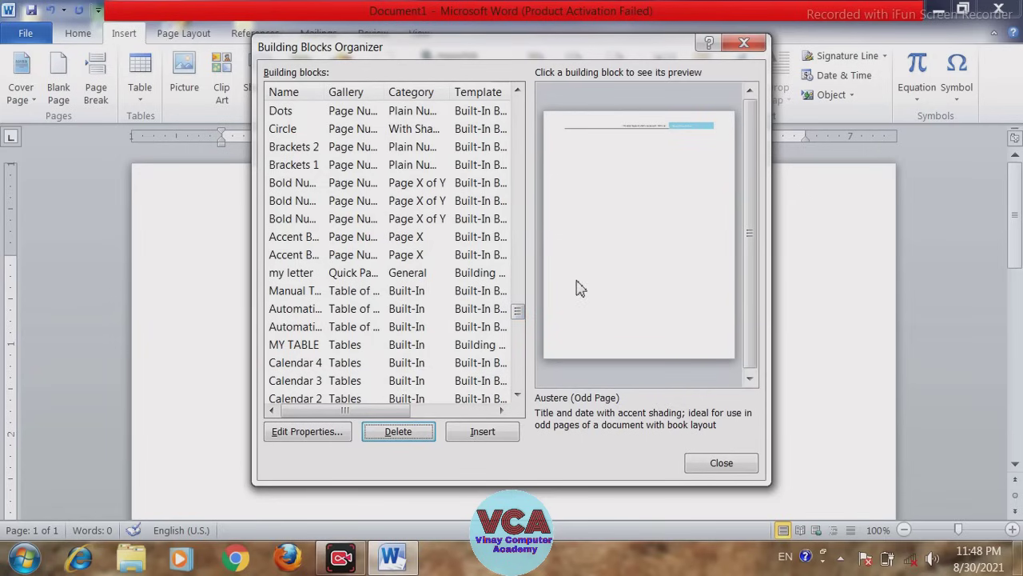
click(292, 275)
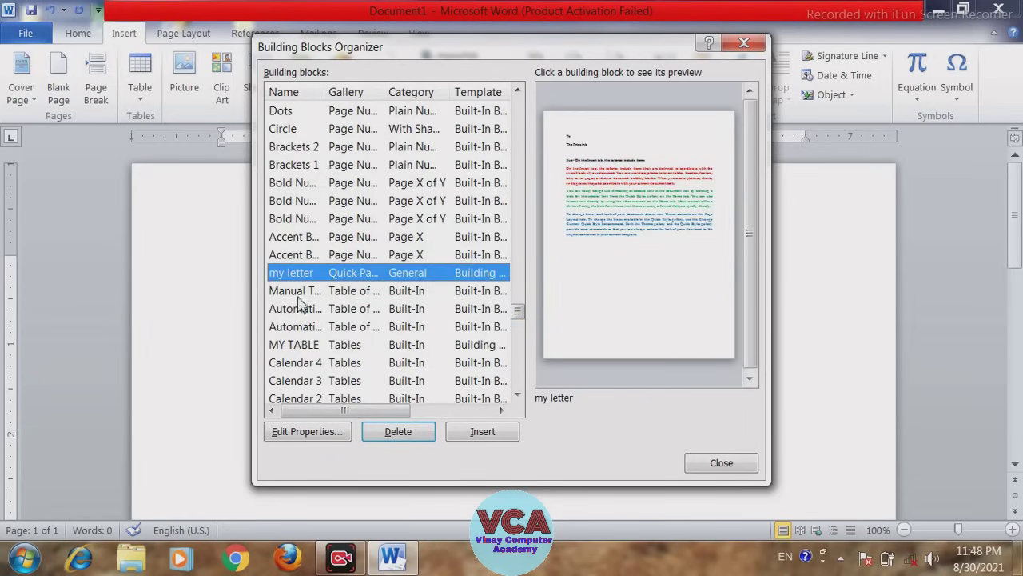
click(397, 433)
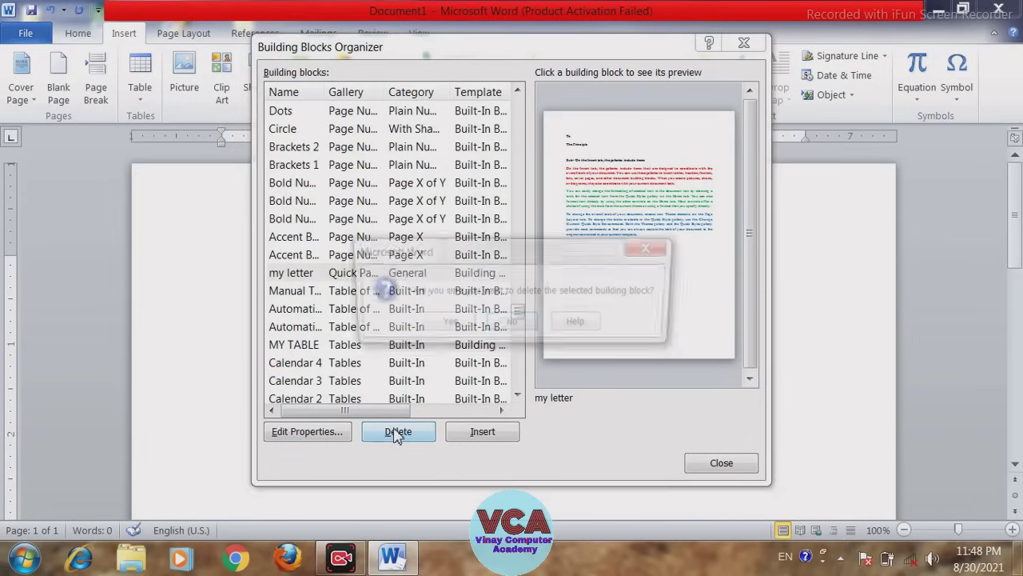
click(452, 326)
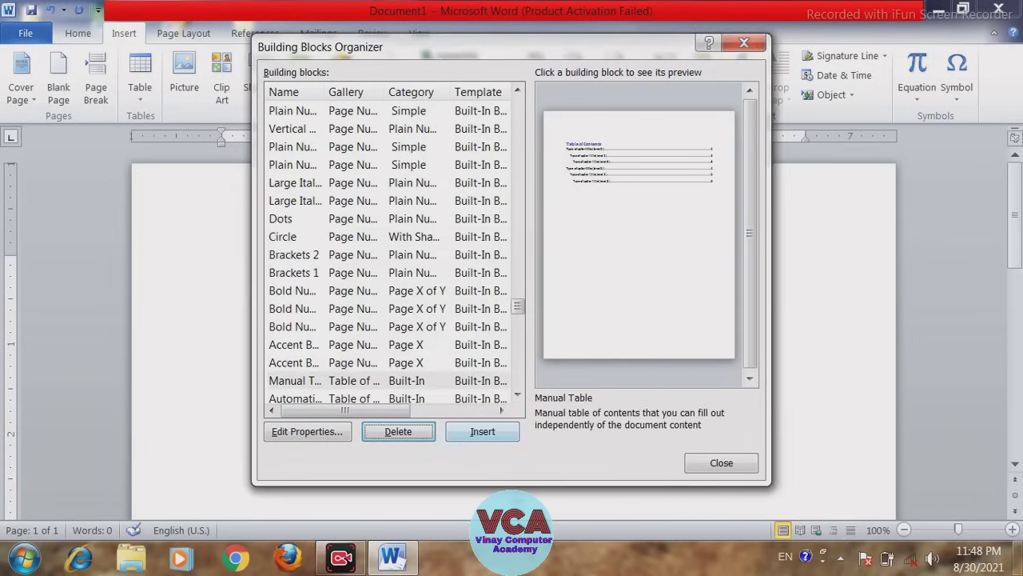
click(720, 462)
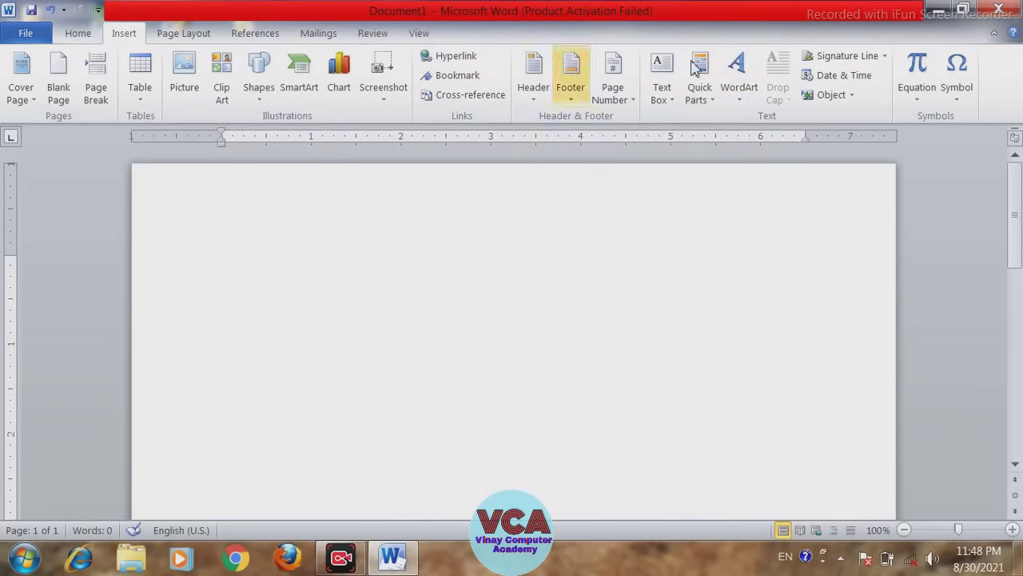
- Show the AutoText gallery listing h, hp, VCA and the academy-name entry
click(700, 104)
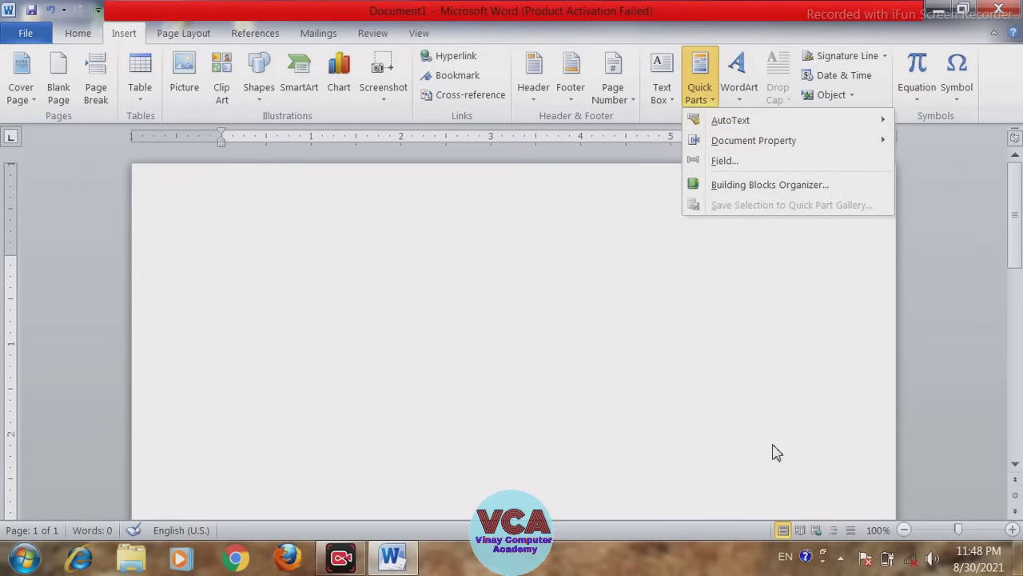
click(727, 189)
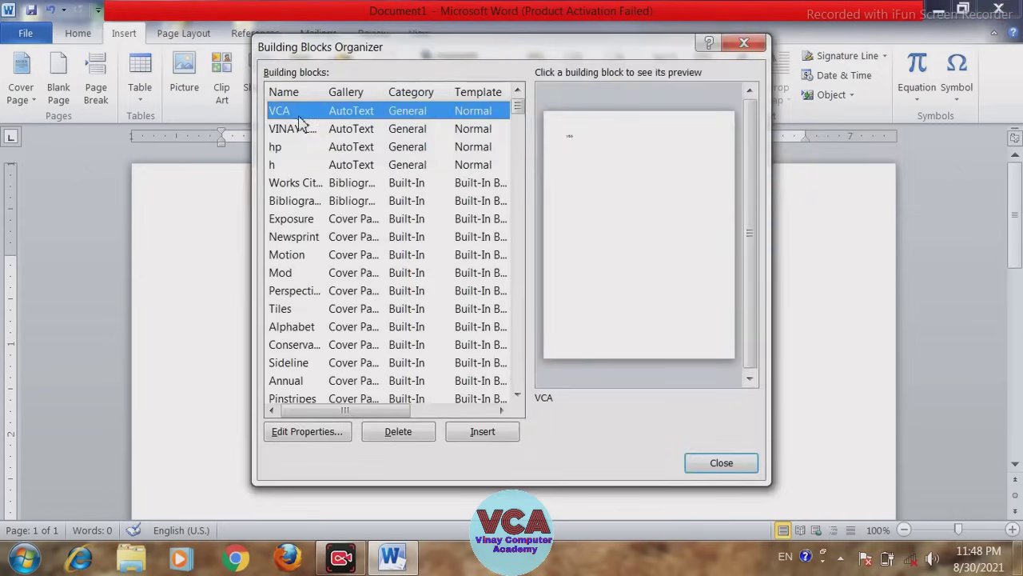
click(744, 43)
click(699, 92)
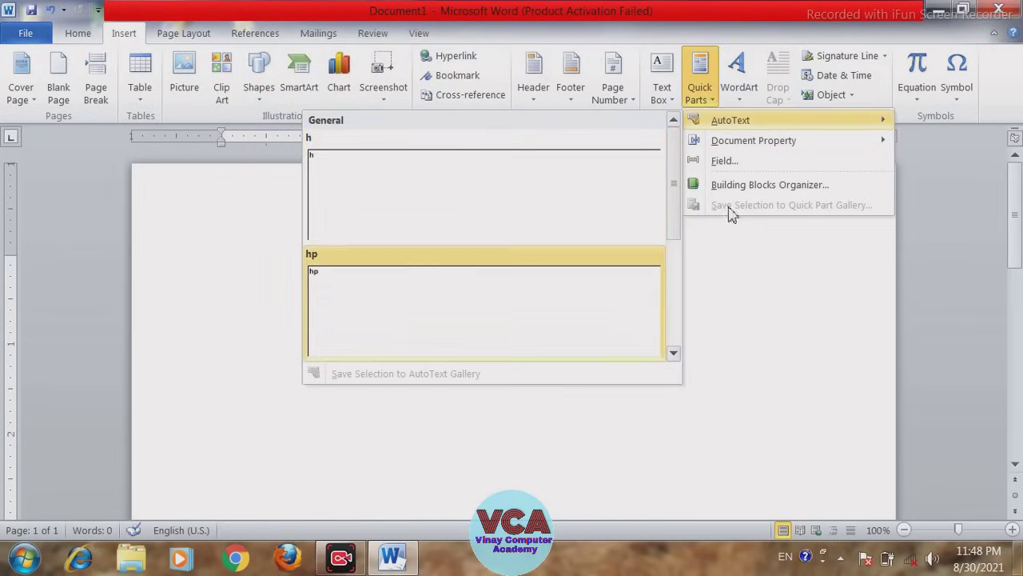
click(689, 231)
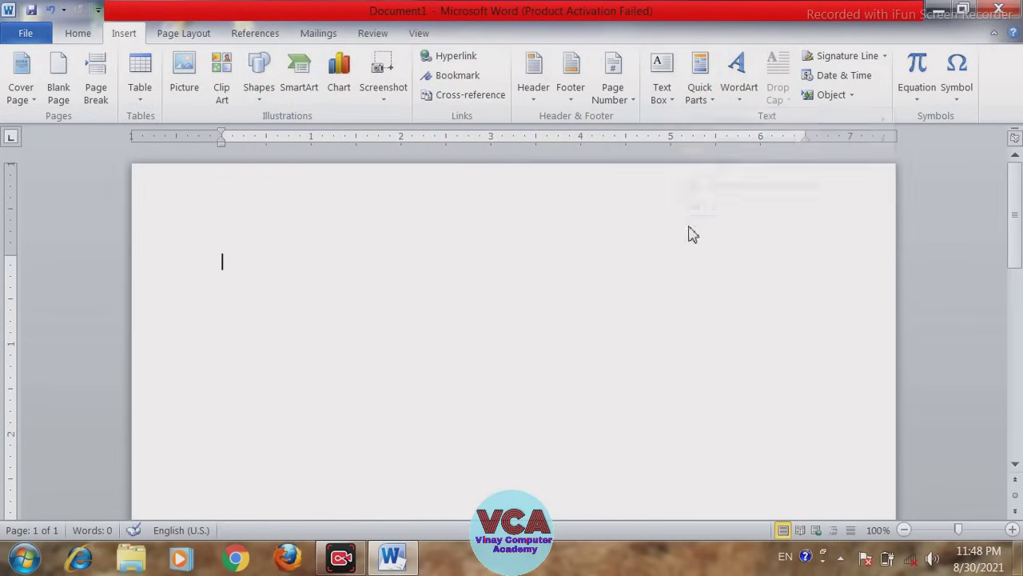
click(712, 111)
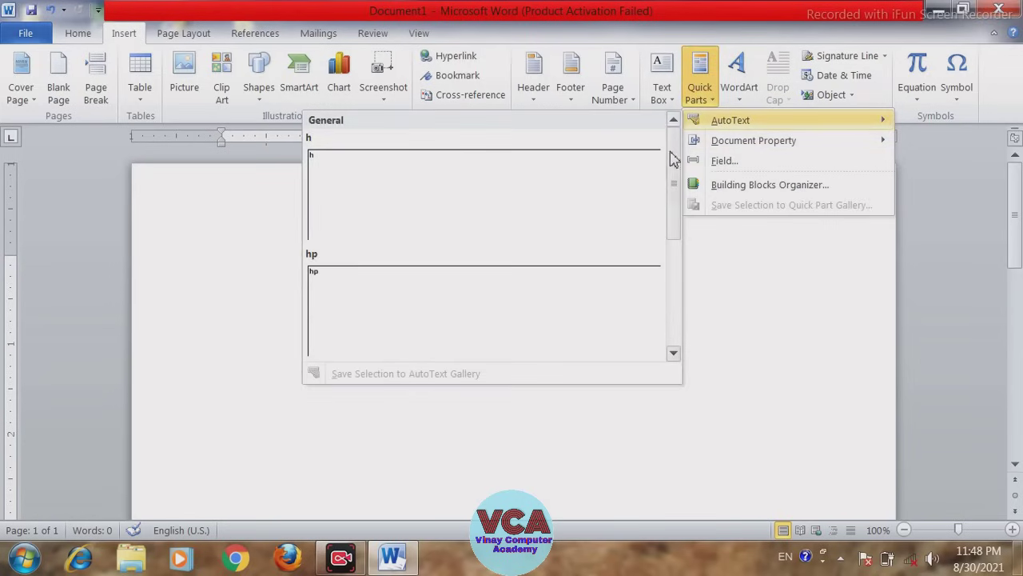
drag(674, 160, 685, 279)
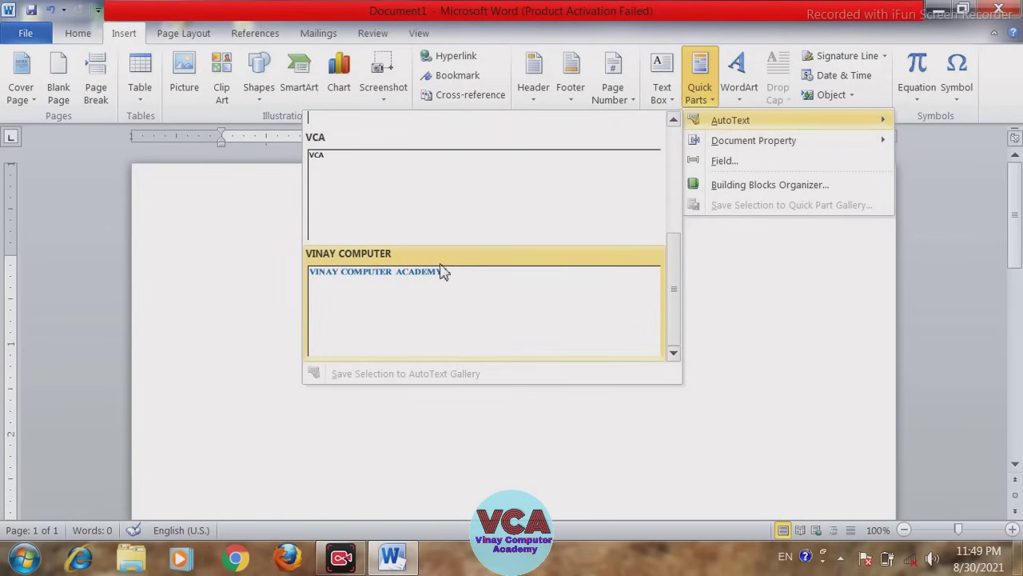
- Delete the VCA and academy-name entries in the organizer, leaving only h and hp
click(740, 189)
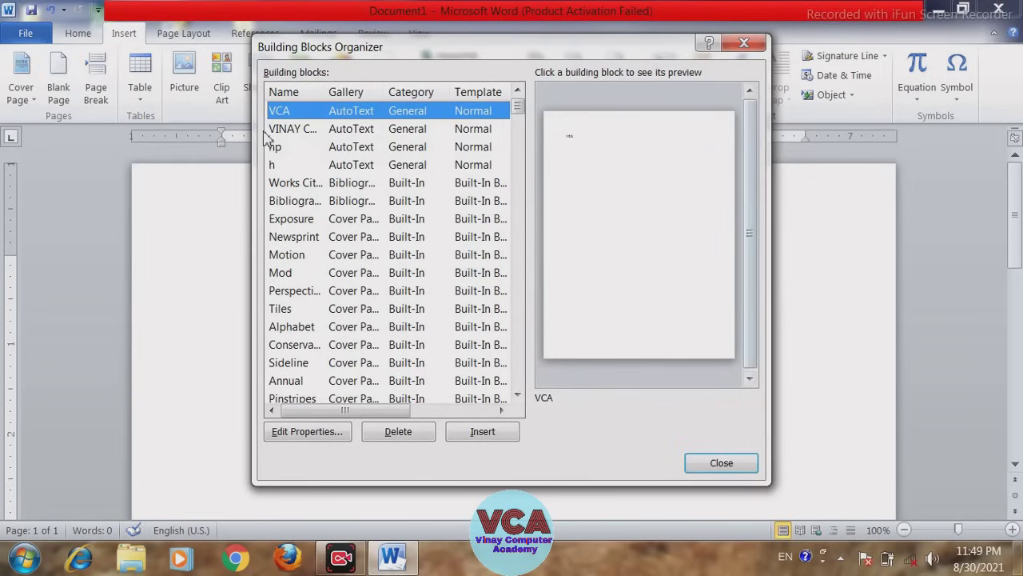
click(395, 436)
click(446, 323)
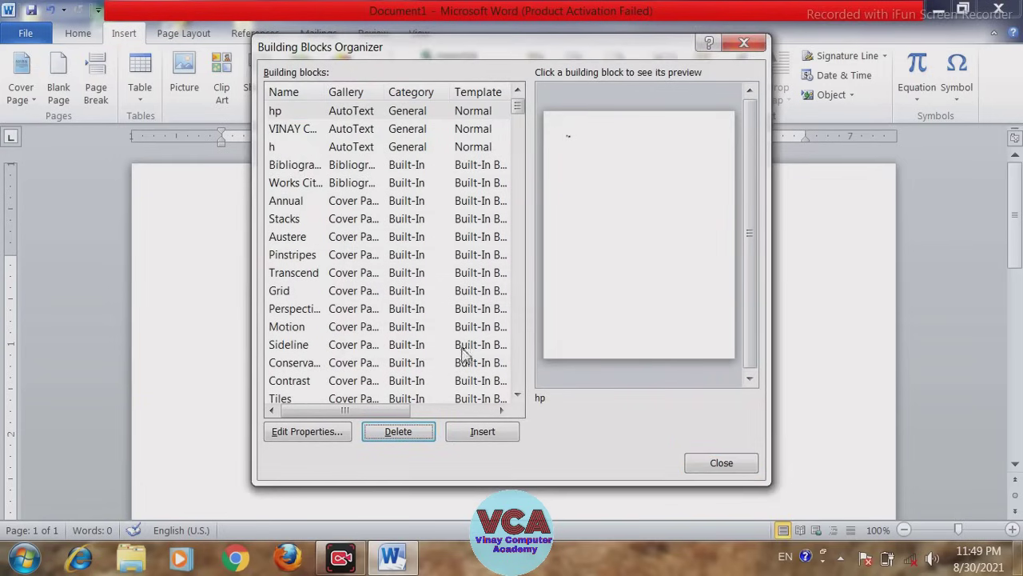
click(318, 130)
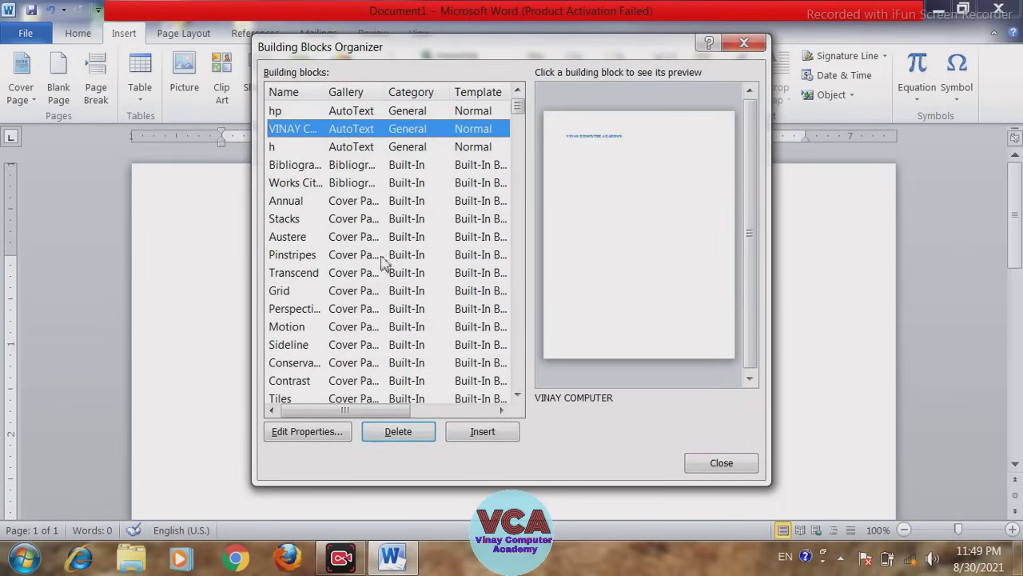
click(390, 439)
click(455, 323)
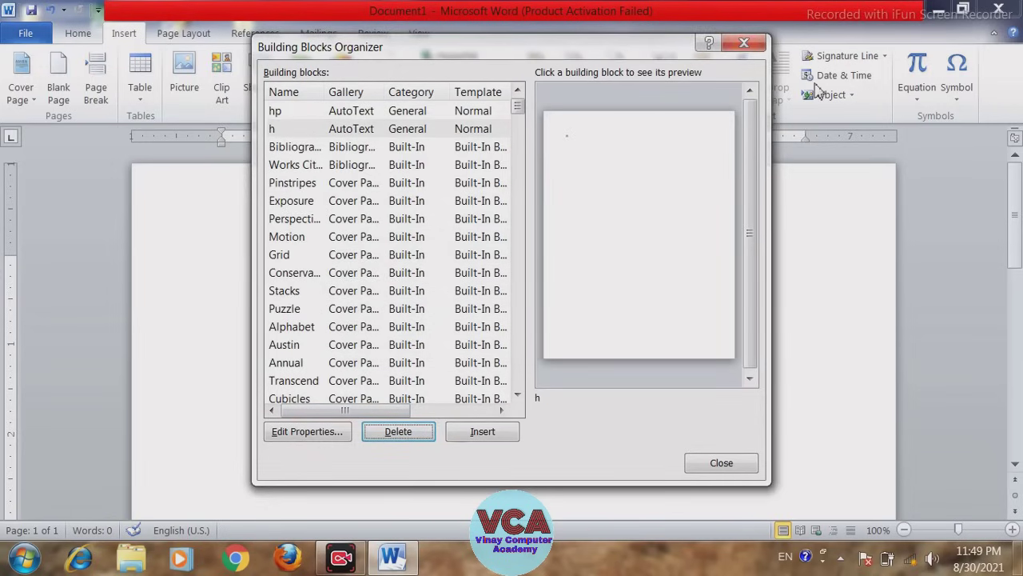
click(744, 43)
click(700, 84)
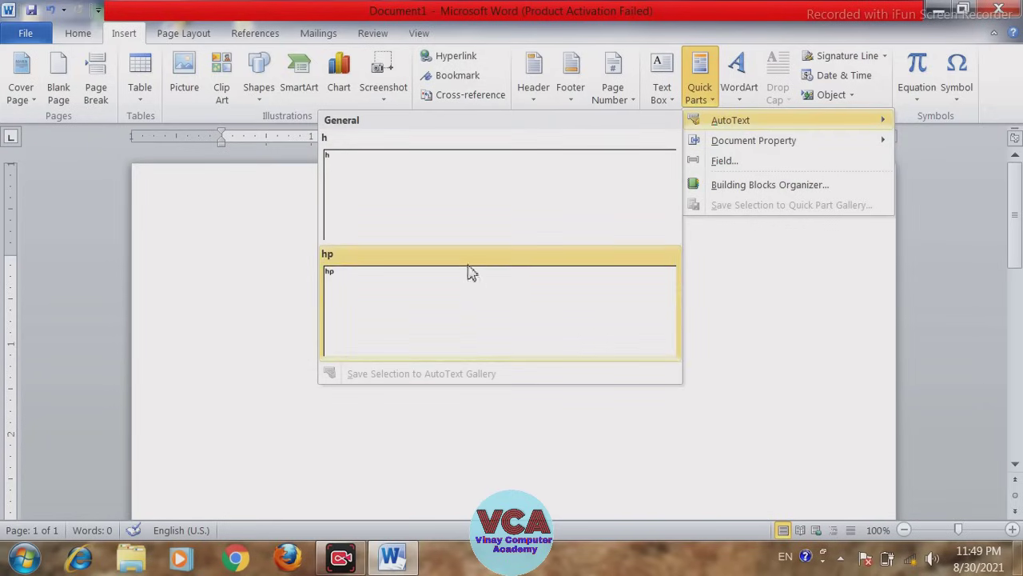
- Close the Quick Parts menus and enter =RAND() to generate three sample paragraphs
click(727, 334)
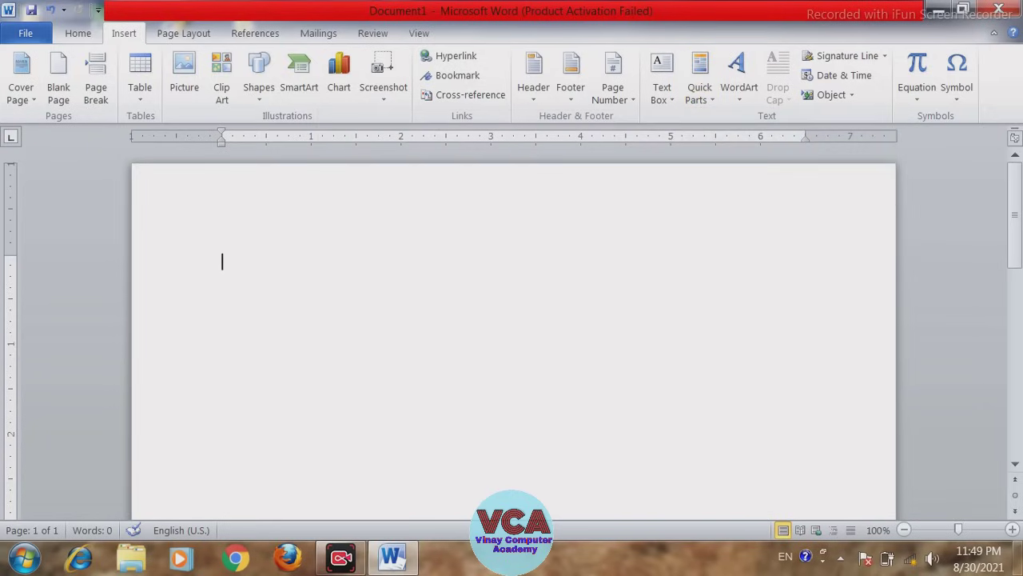
click(710, 96)
mouse_move(754, 140)
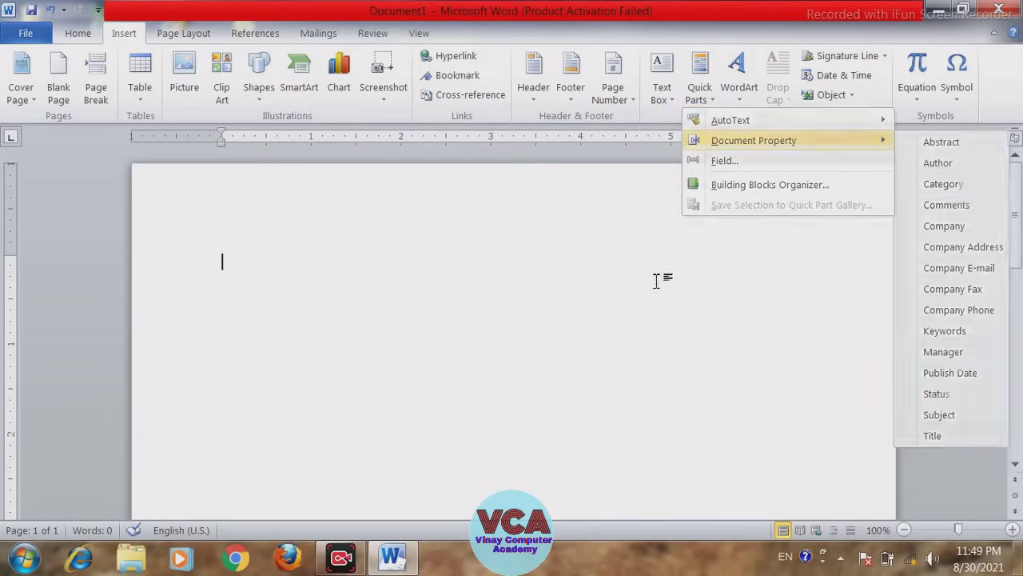
click(516, 271)
text(=RAND)
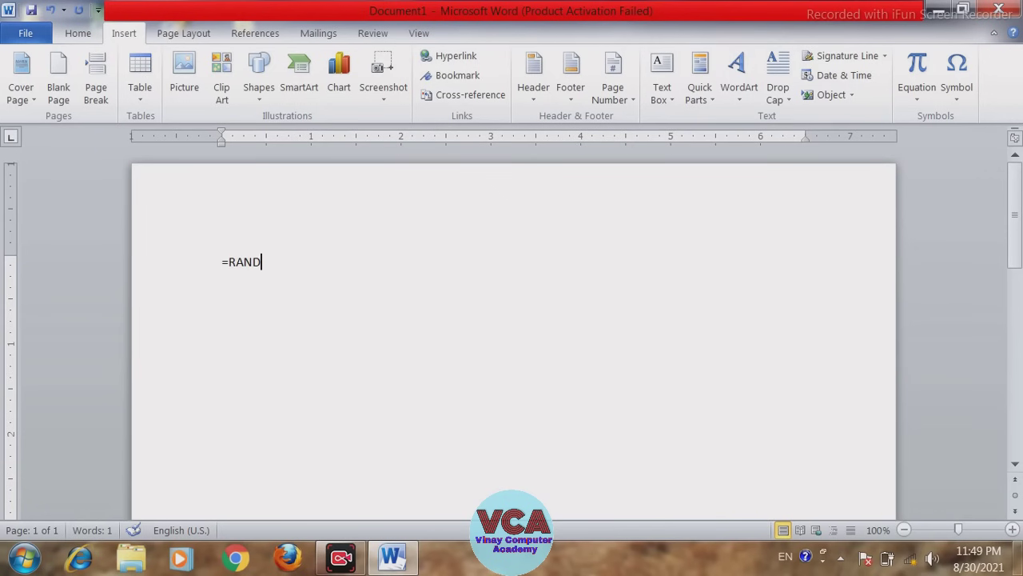
text(())
key(Return)
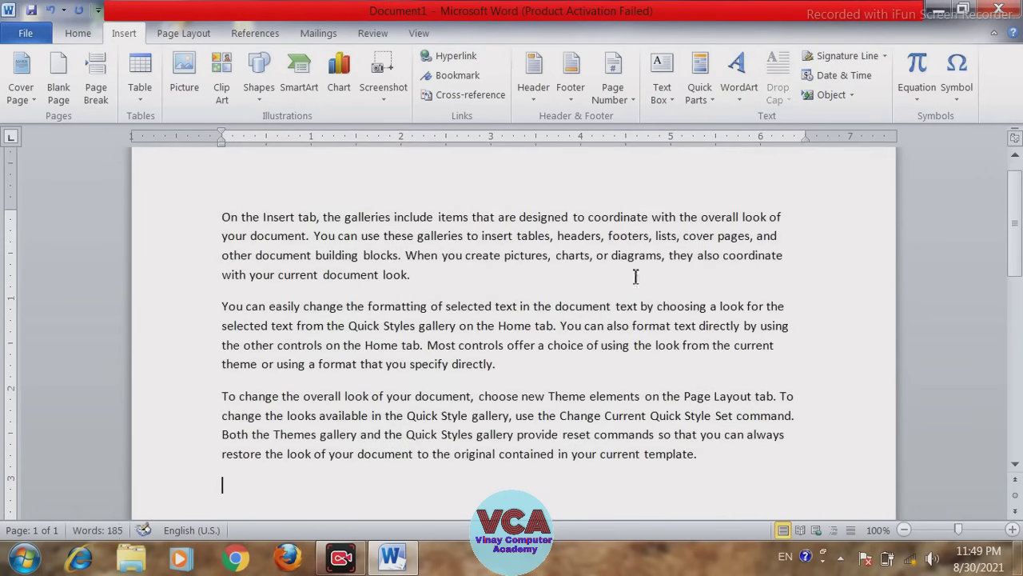
- Insert an Author property field before 'designed' in the first paragraph, filled with the author's name
click(523, 217)
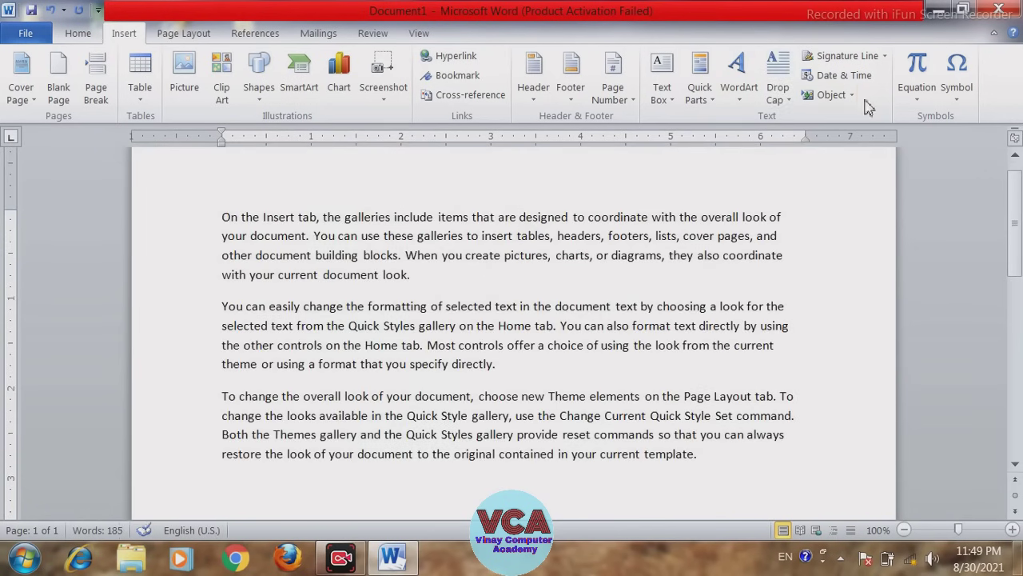
click(710, 102)
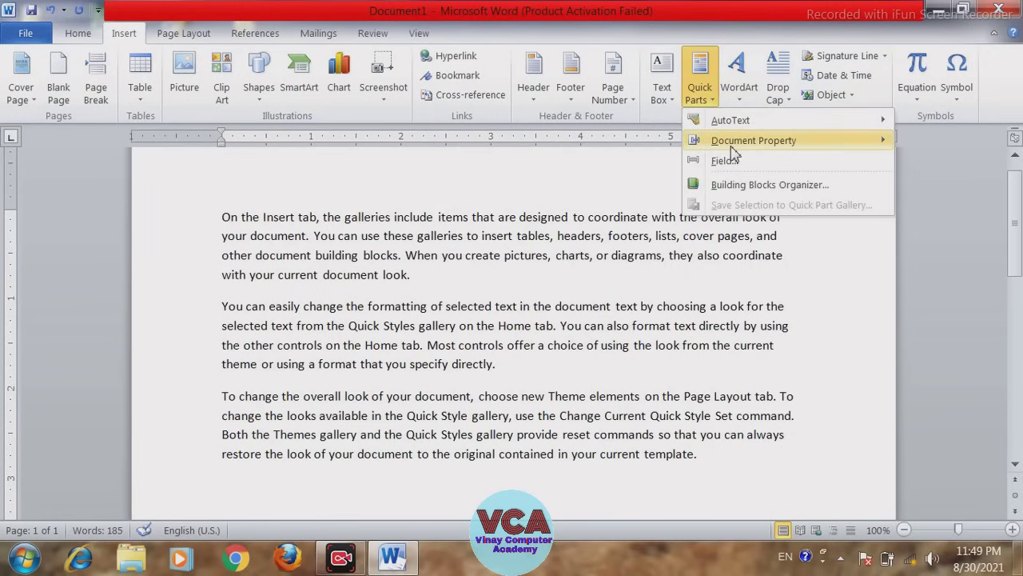
mouse_move(754, 140)
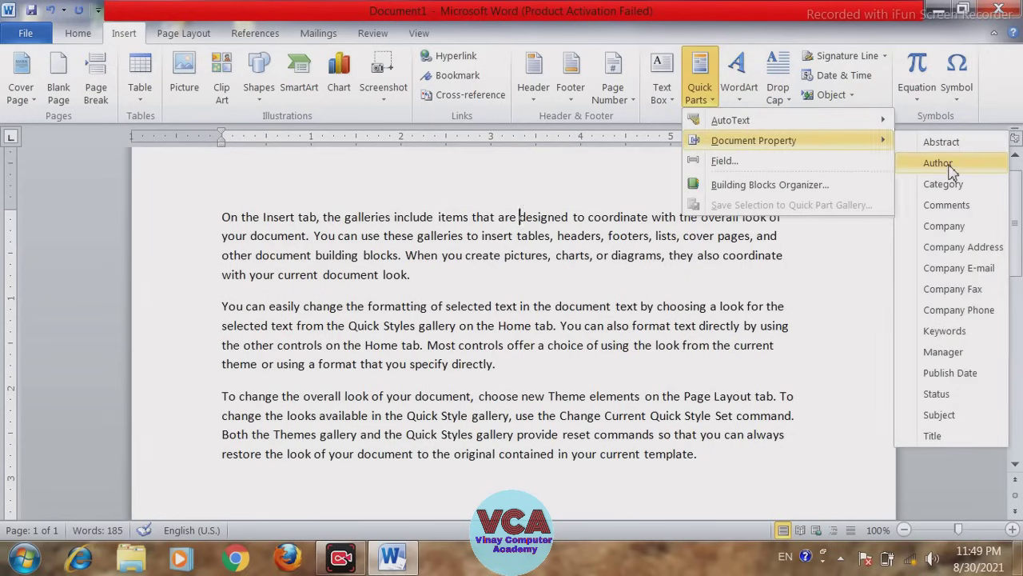
click(938, 163)
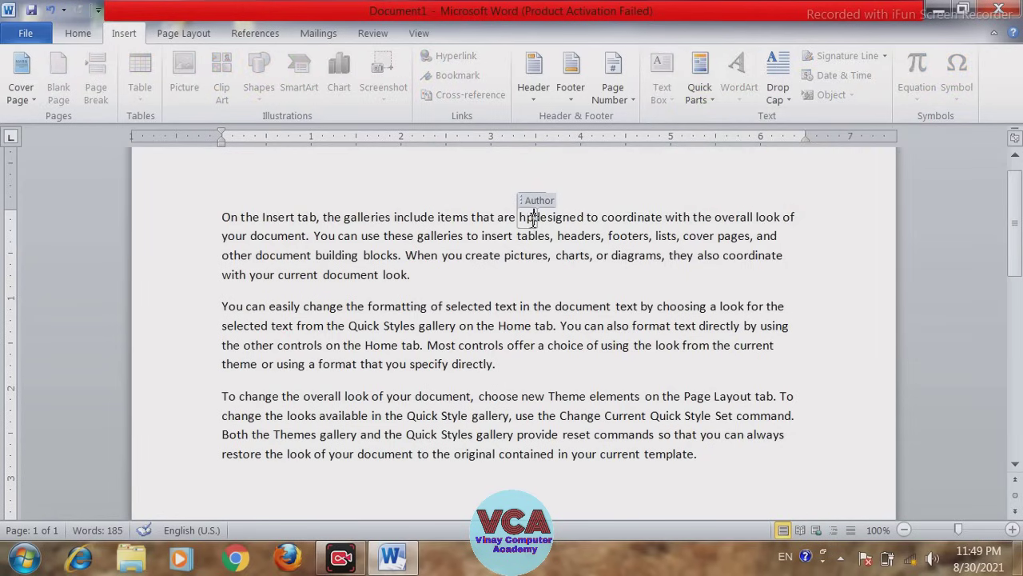
text(R)
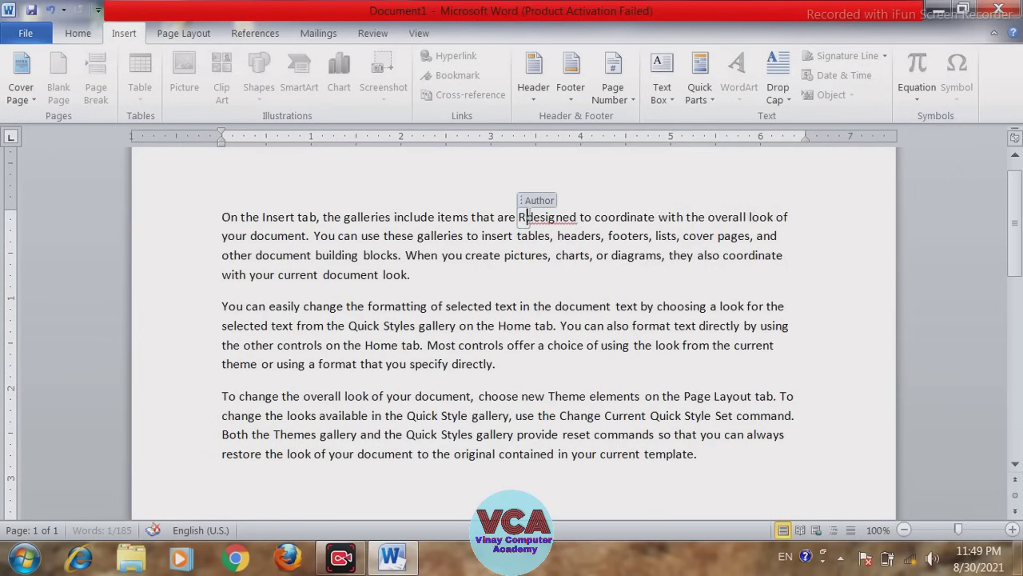
text(AMESH)
key(Right)
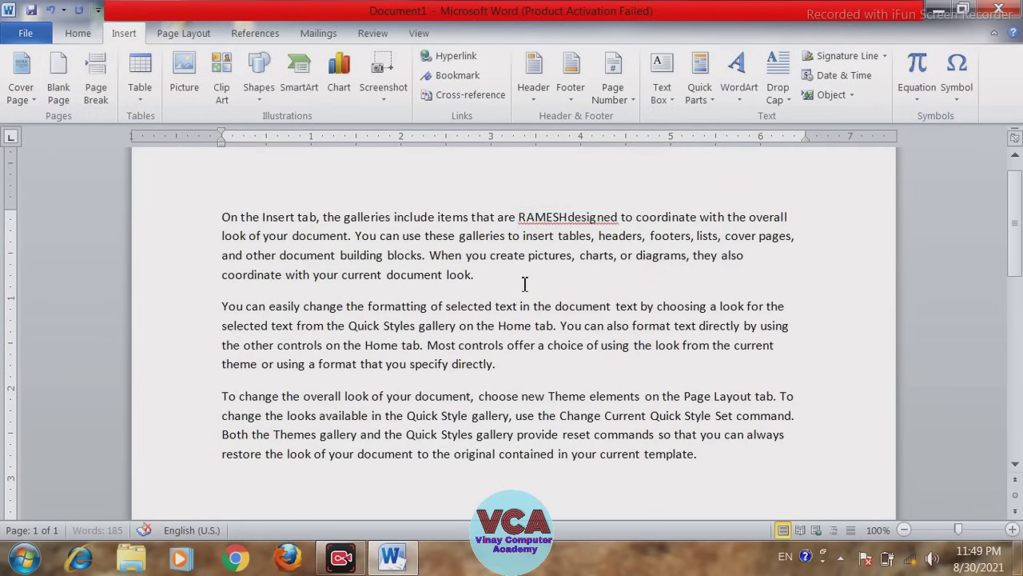
- Remove a stray space and insert a Company property field reading ABC before 'look'
click(565, 282)
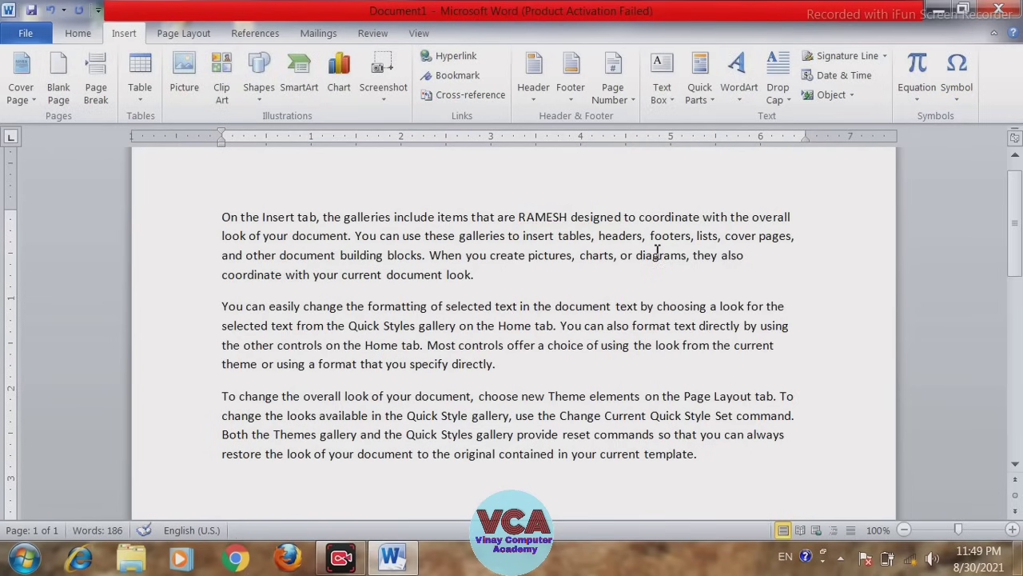
click(696, 240)
key(BackSpace)
click(448, 275)
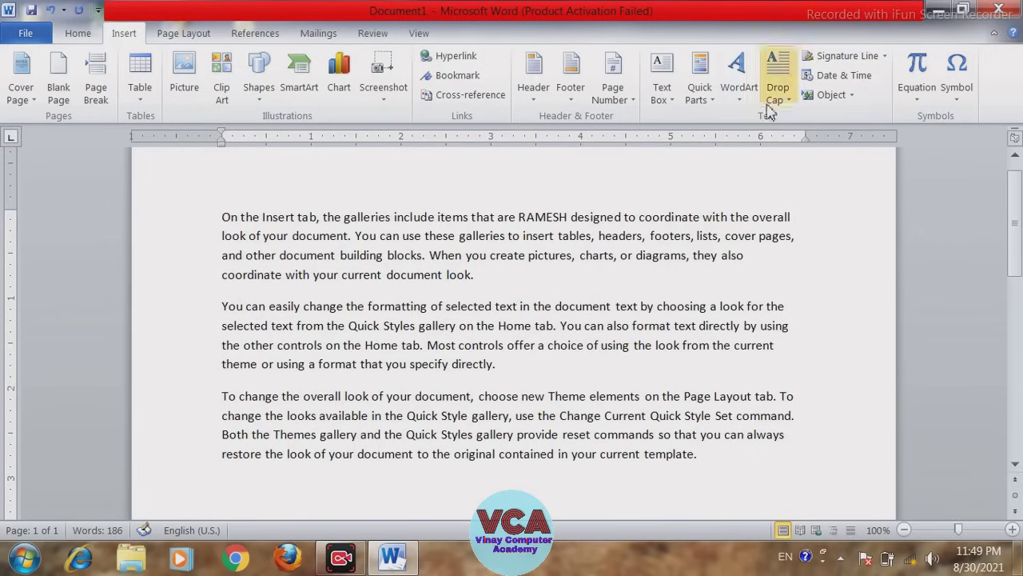
click(698, 92)
mouse_move(754, 140)
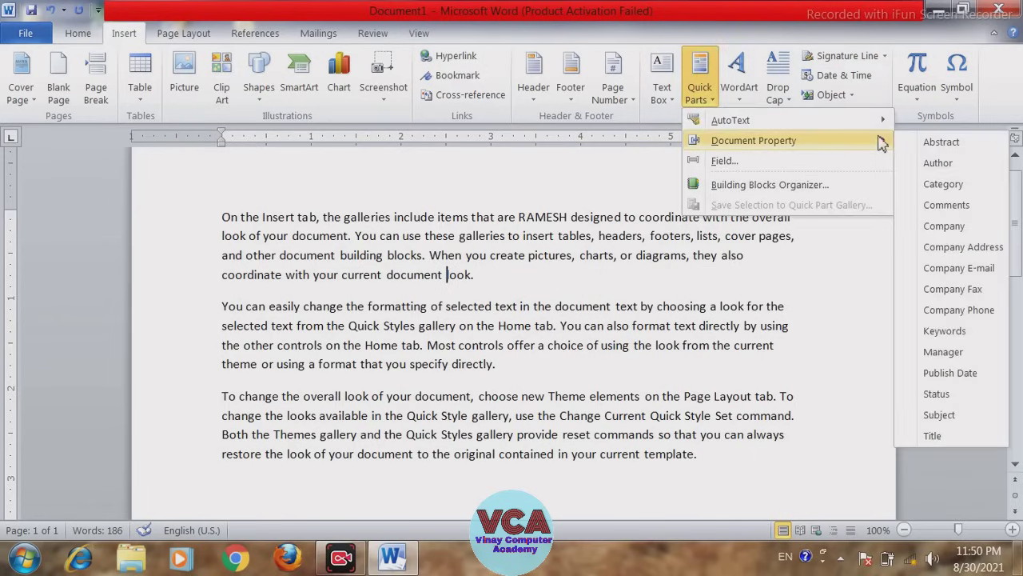
click(945, 225)
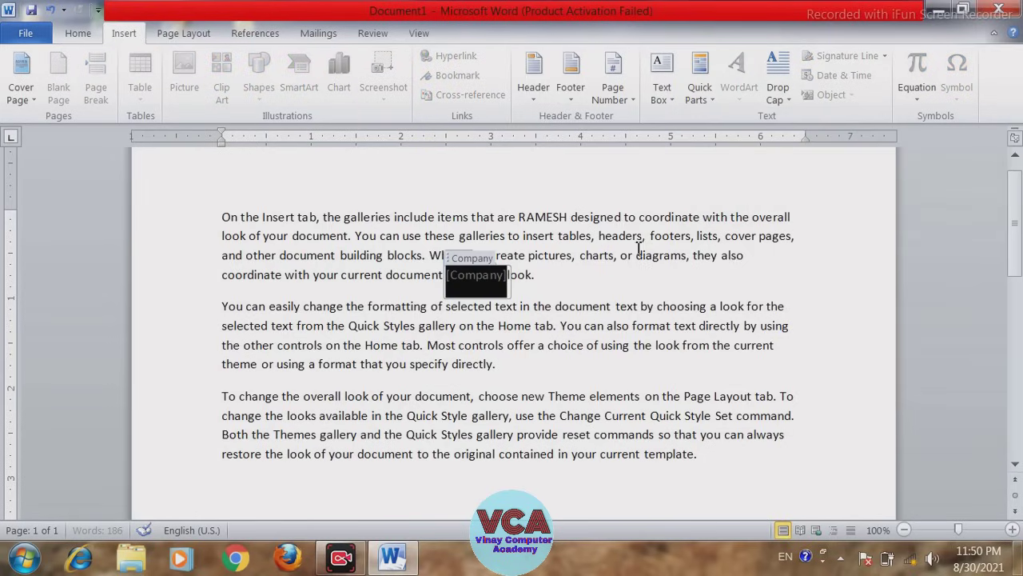
text(ABC)
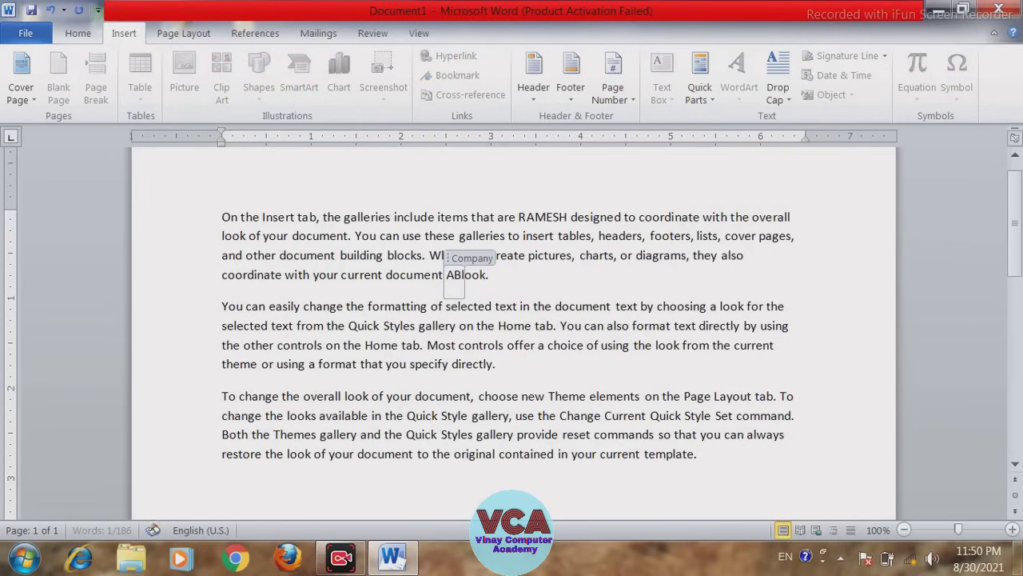
key(Right)
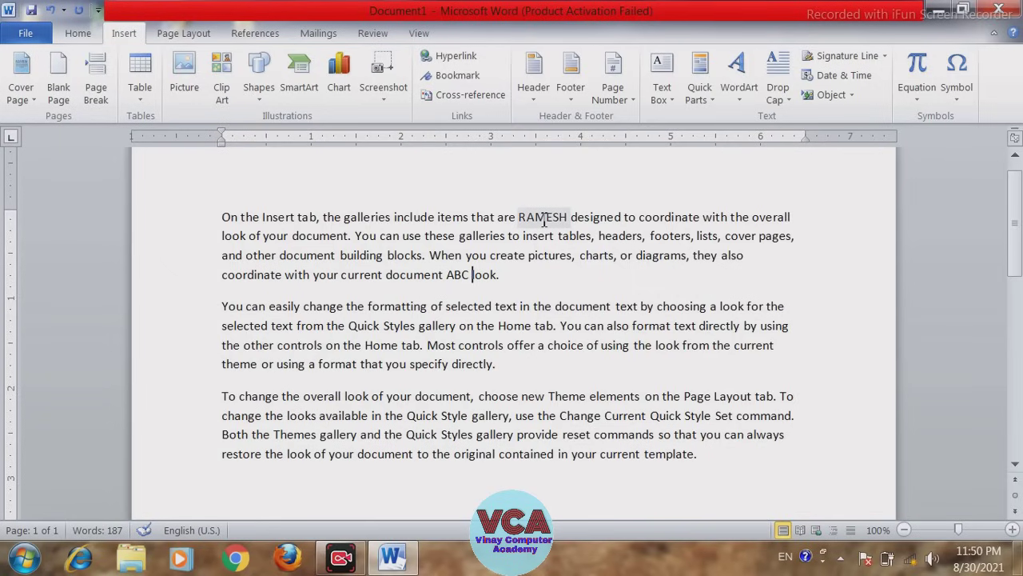
- Select the inserted Author and Company fields to check them
click(544, 219)
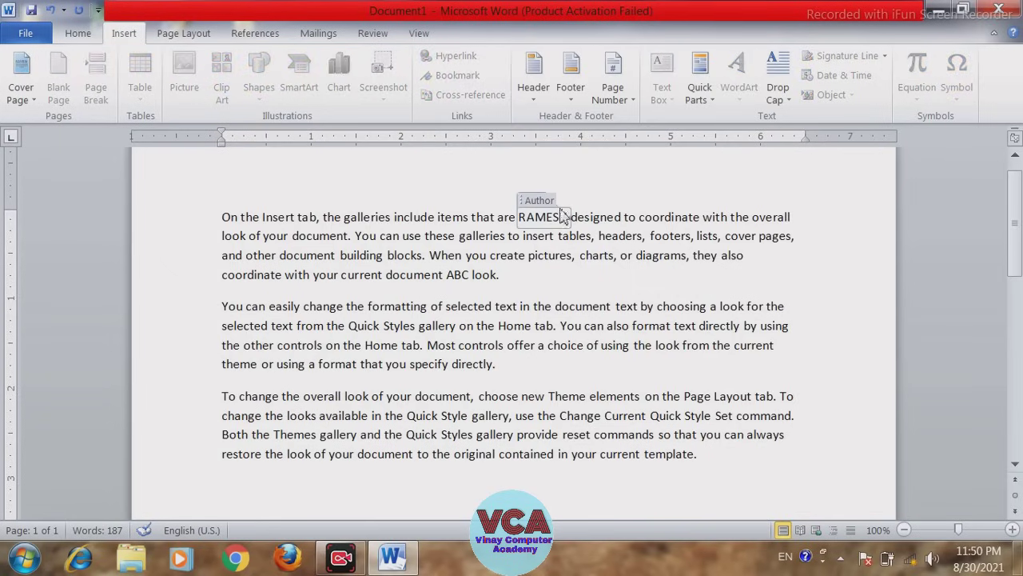
click(457, 276)
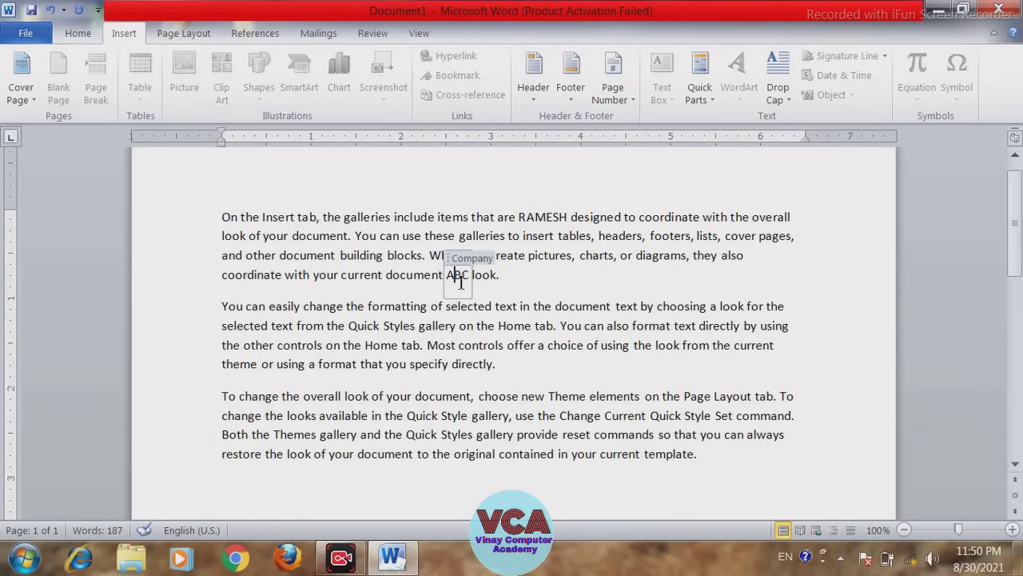
click(544, 218)
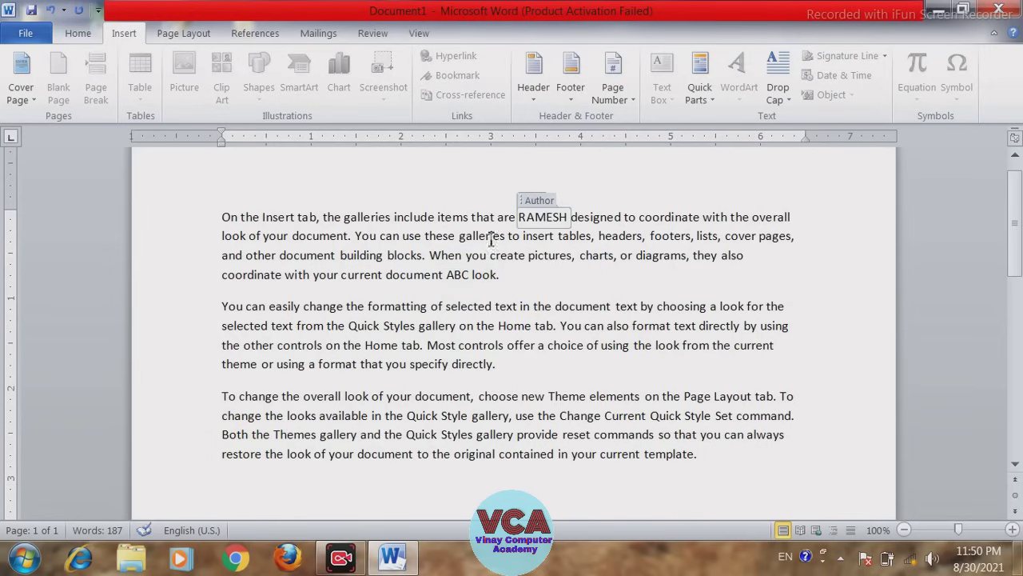
click(496, 274)
click(700, 102)
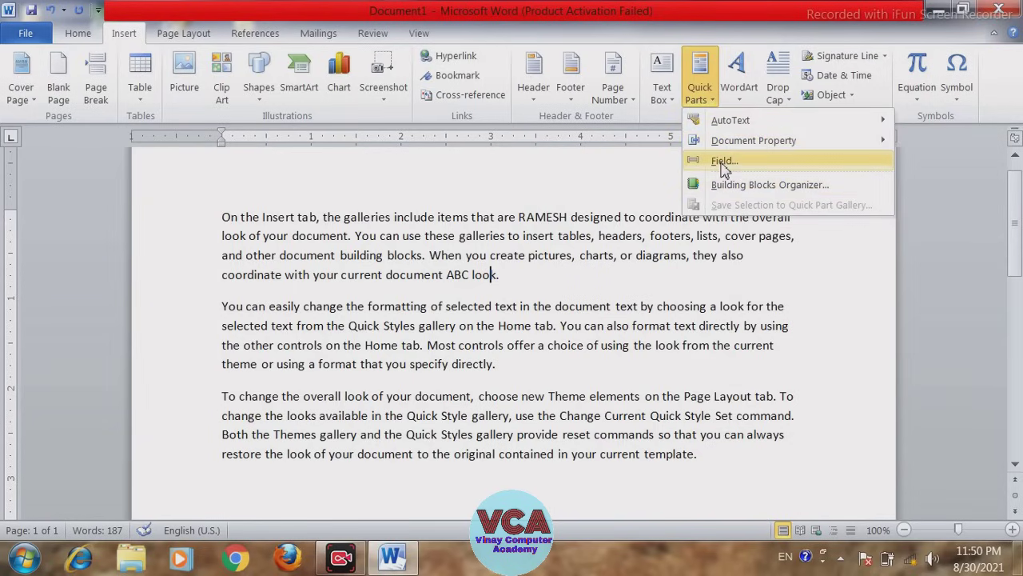
- On a new line after 'template', add a formula field =SUM(20,54,70) showing 144
click(708, 456)
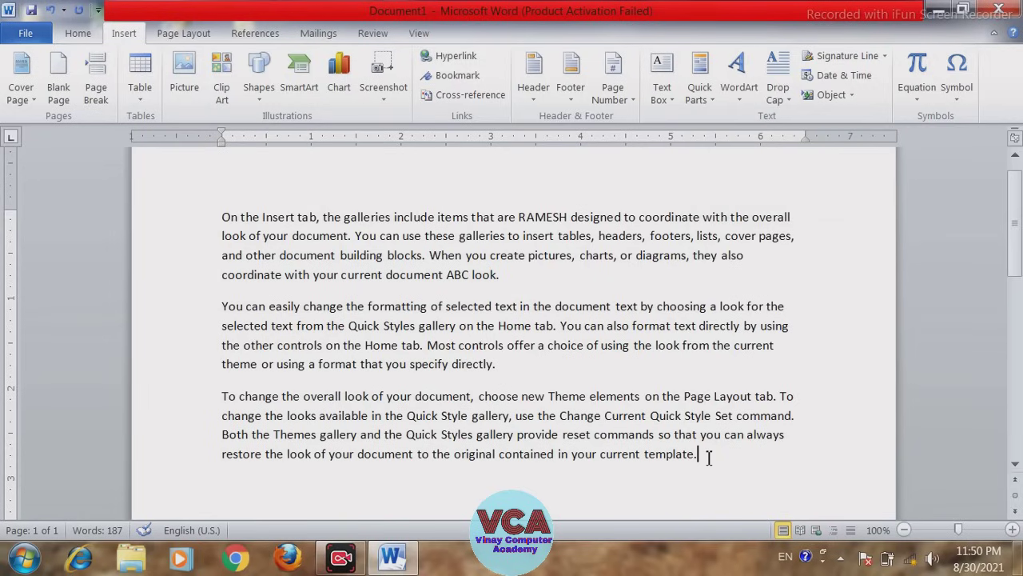
key(Return)
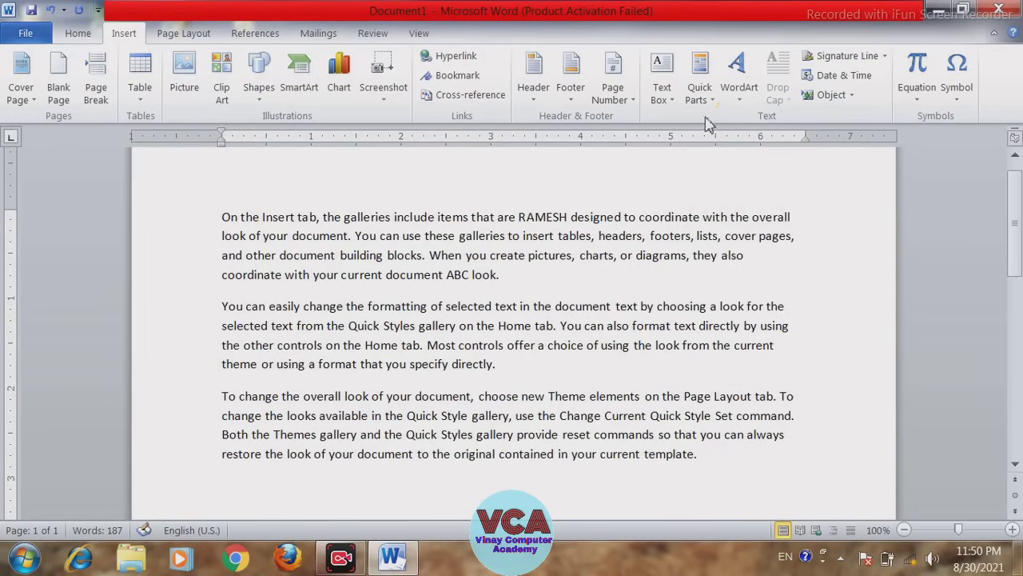
click(700, 90)
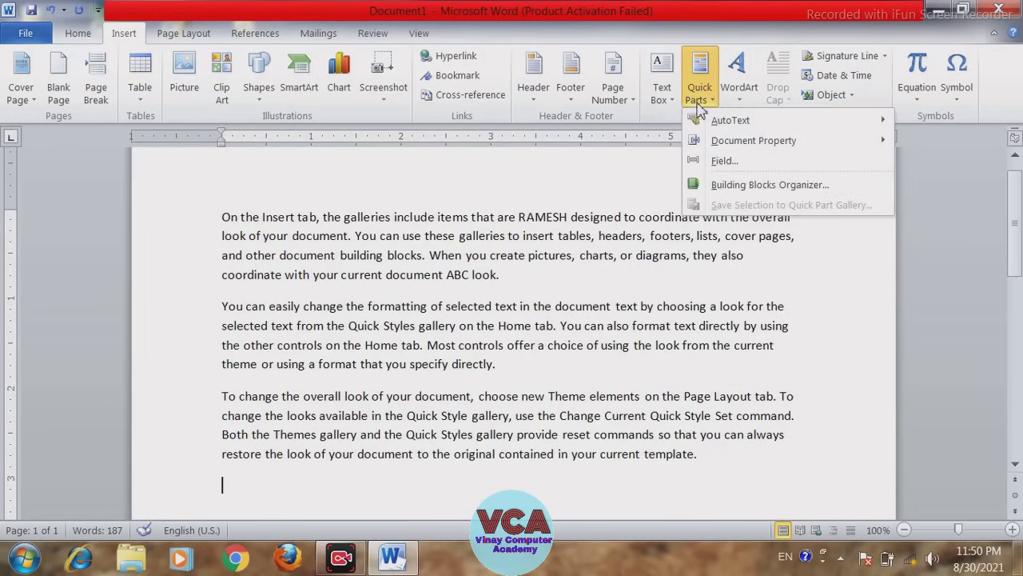
click(726, 163)
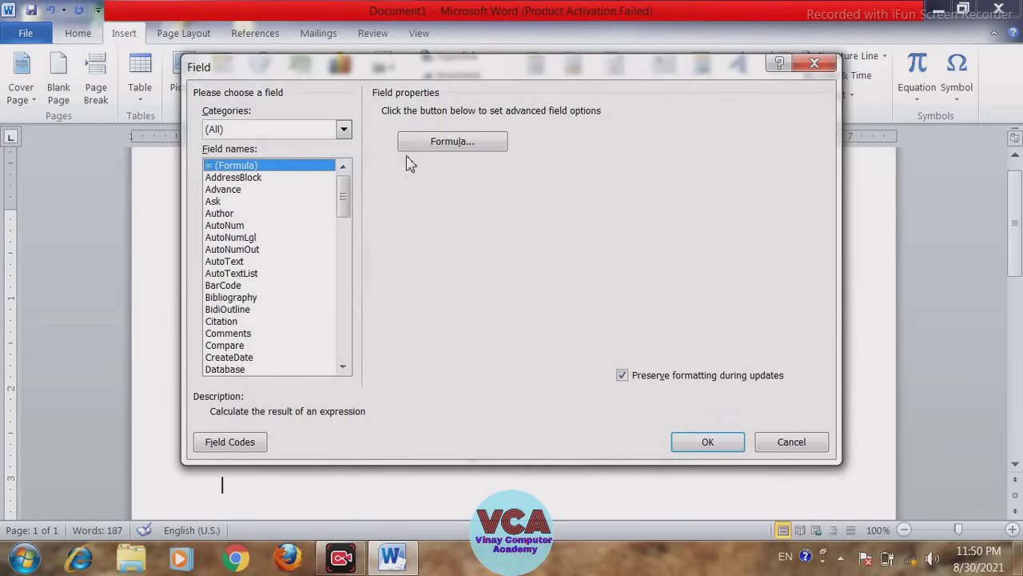
click(452, 142)
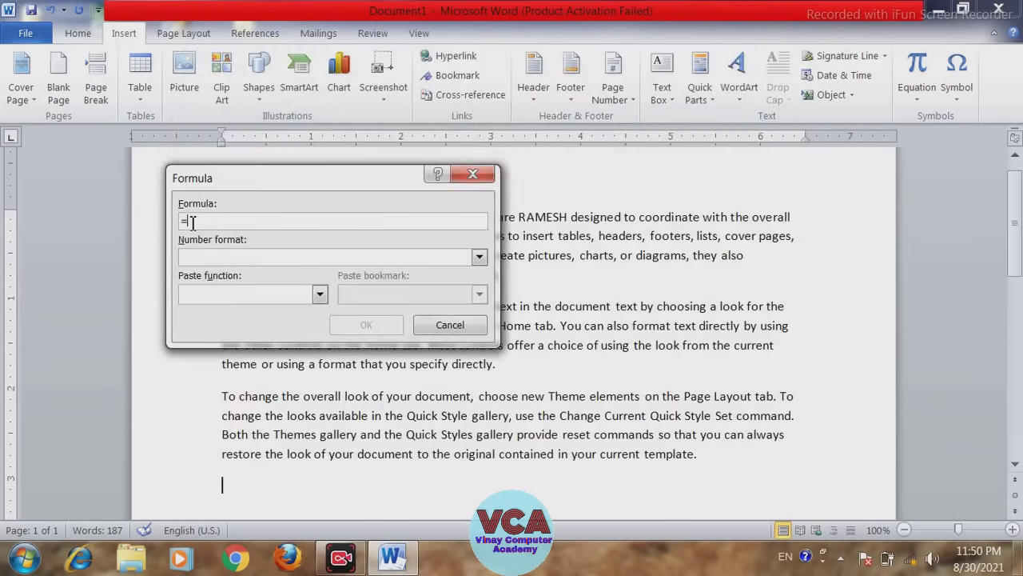
text(SUM(20,54,70)
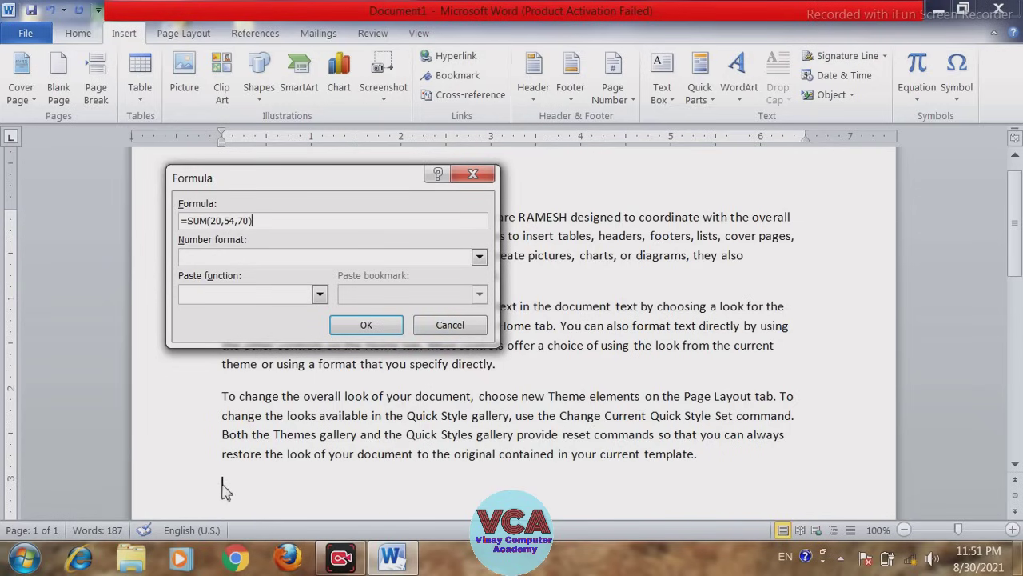
click(365, 325)
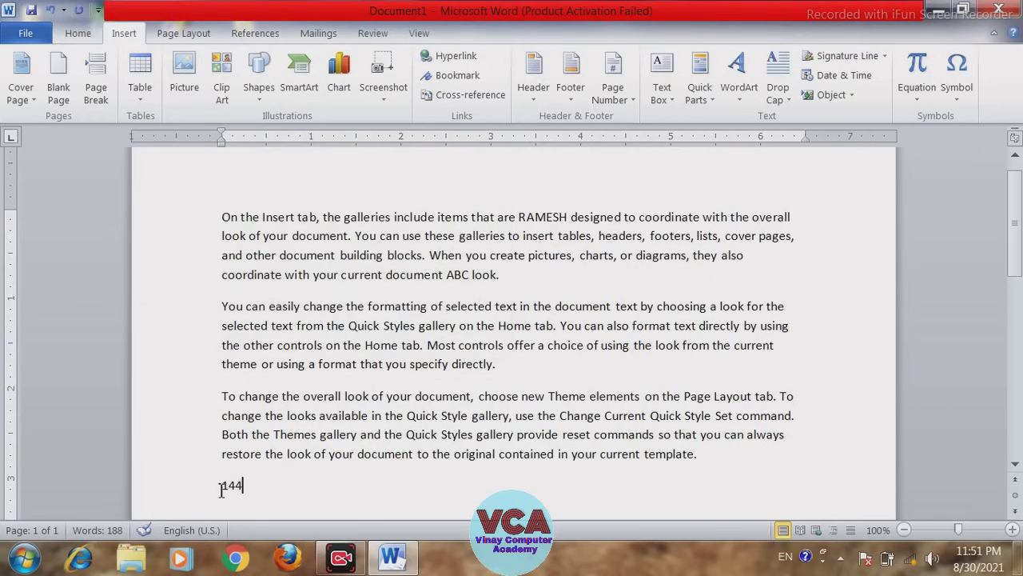
double_click(221, 489)
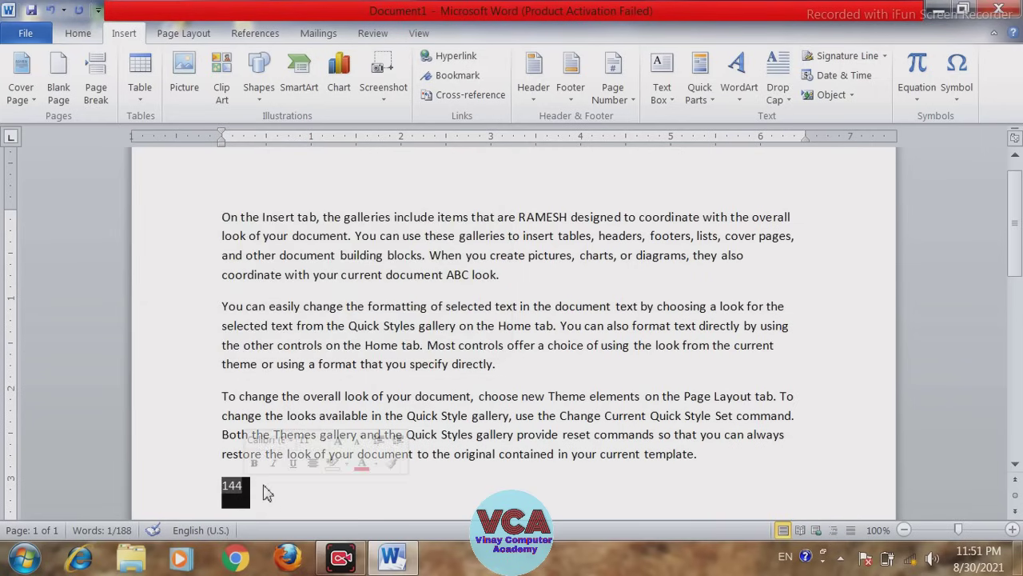
click(267, 487)
scroll(267, 487, down, 1)
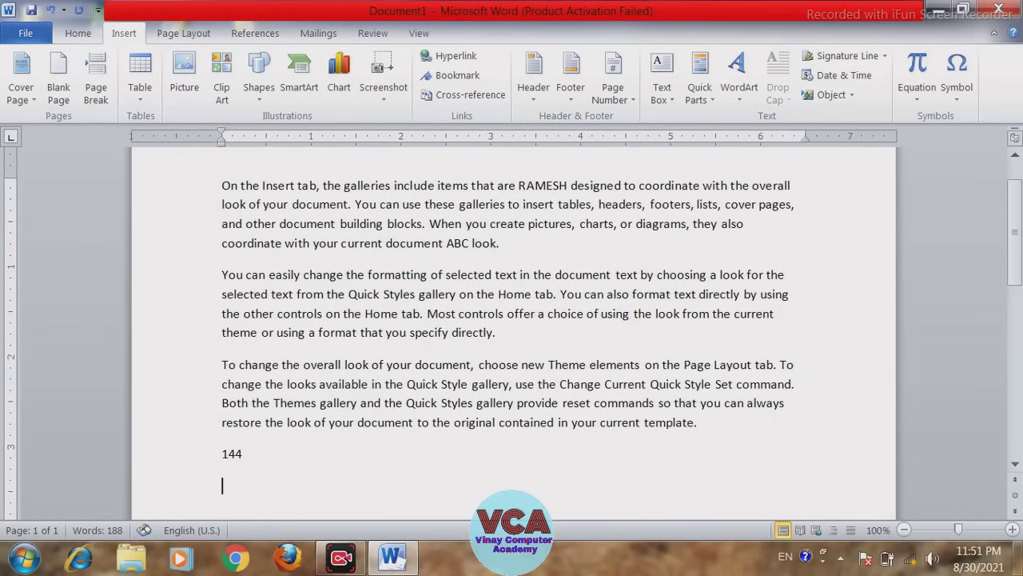
- Insert a =PRODUCT(20,3,2) formula field below 144, showing the result 120
click(700, 102)
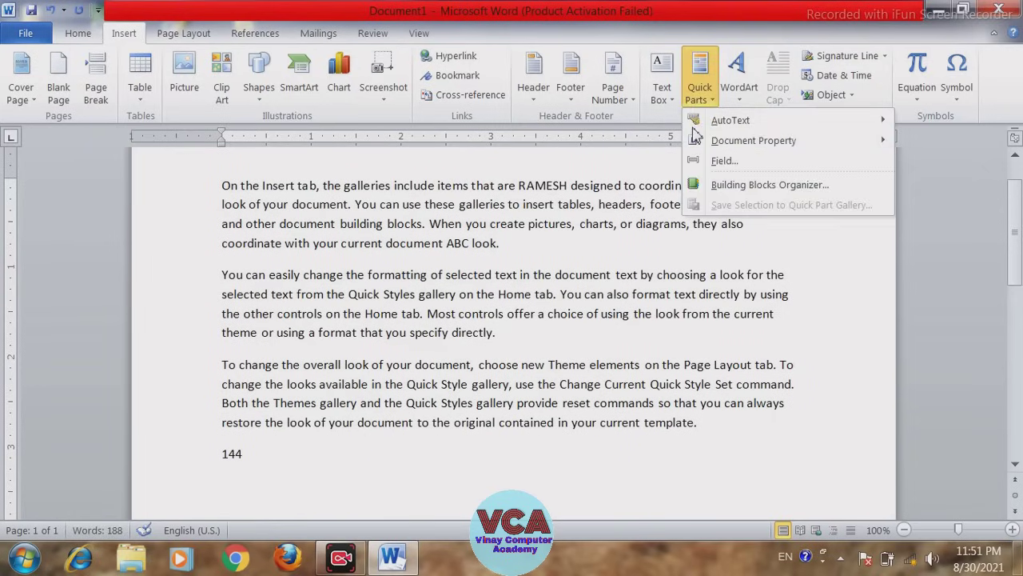
click(719, 163)
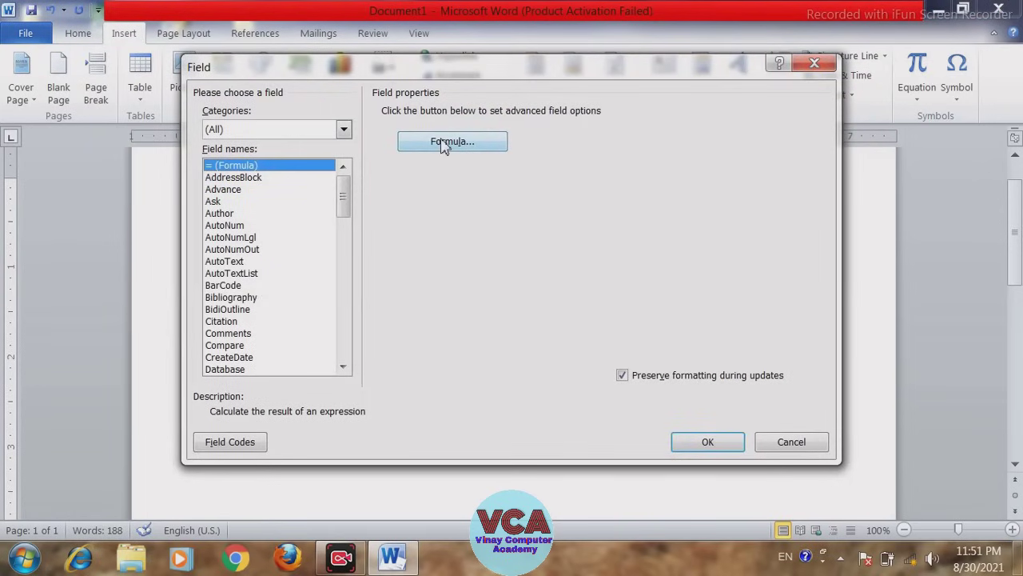
click(445, 141)
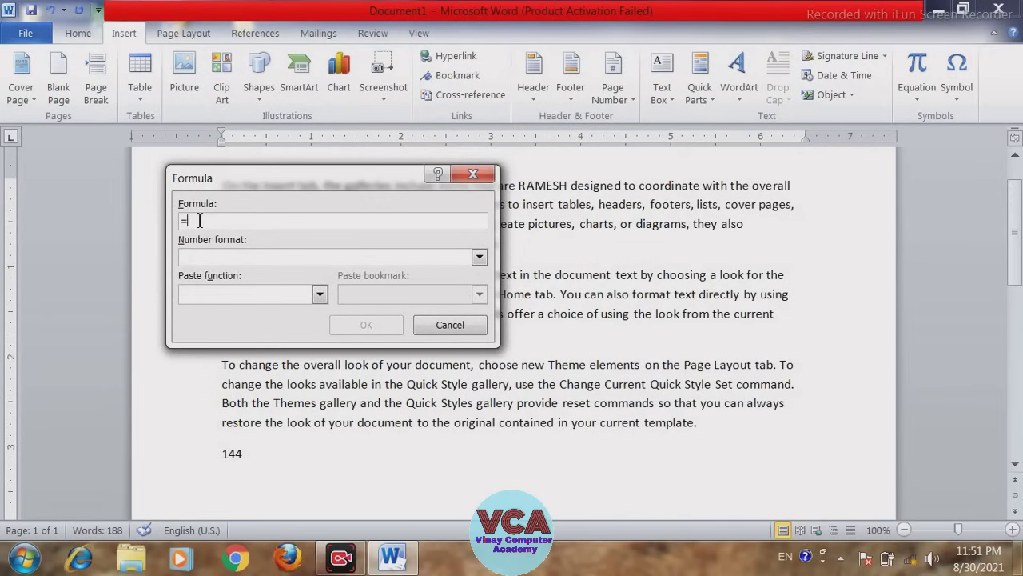
text(PRODUCT(20,3,2)
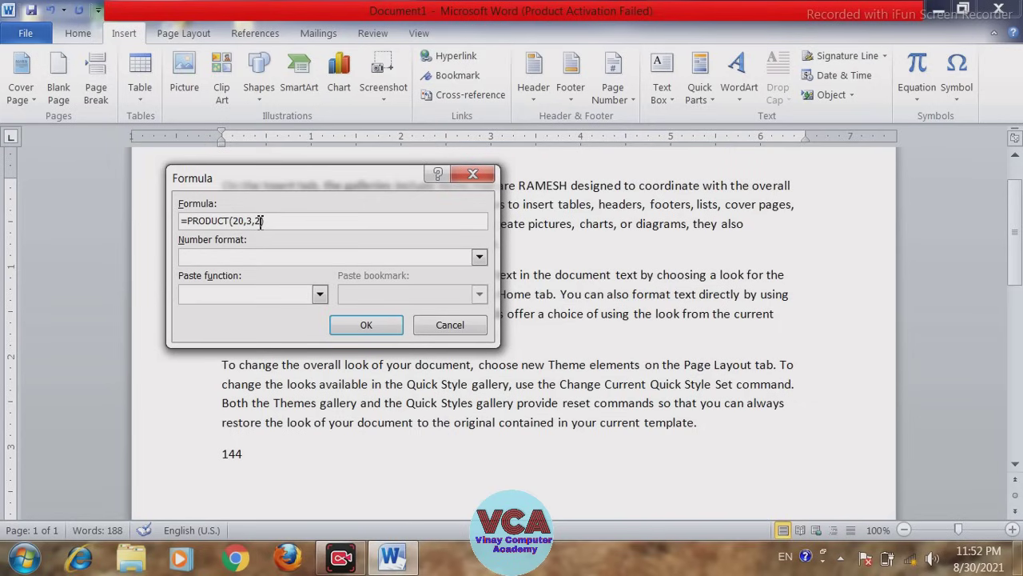
text())
click(364, 328)
drag(223, 486, 240, 487)
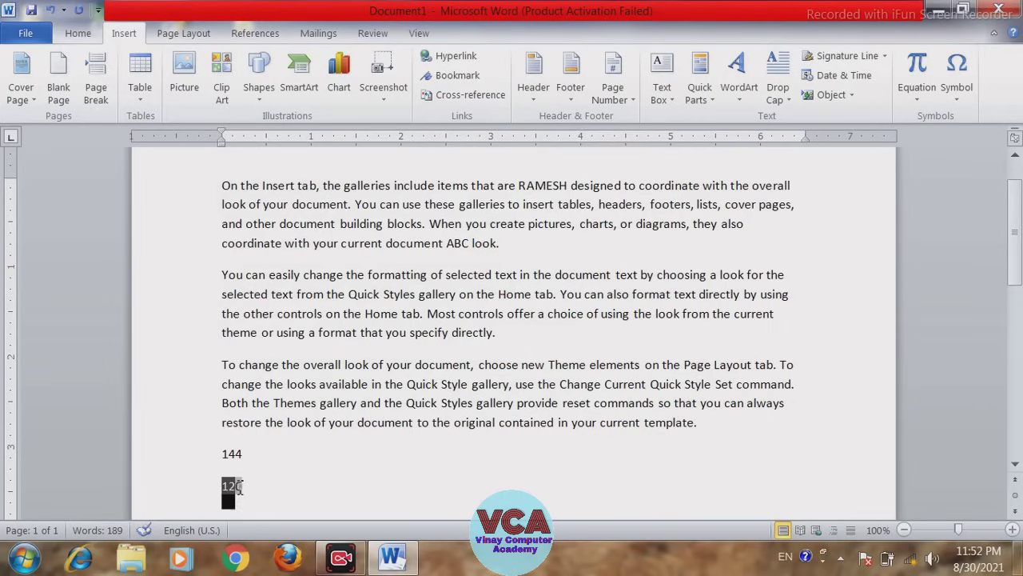
click(288, 489)
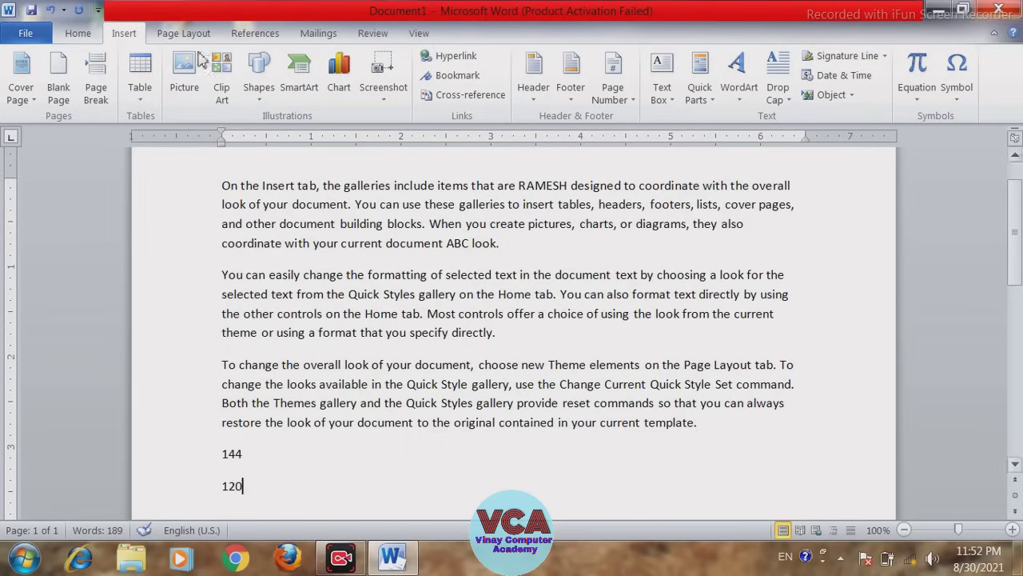
- Add blank lines below the 120 result
click(693, 101)
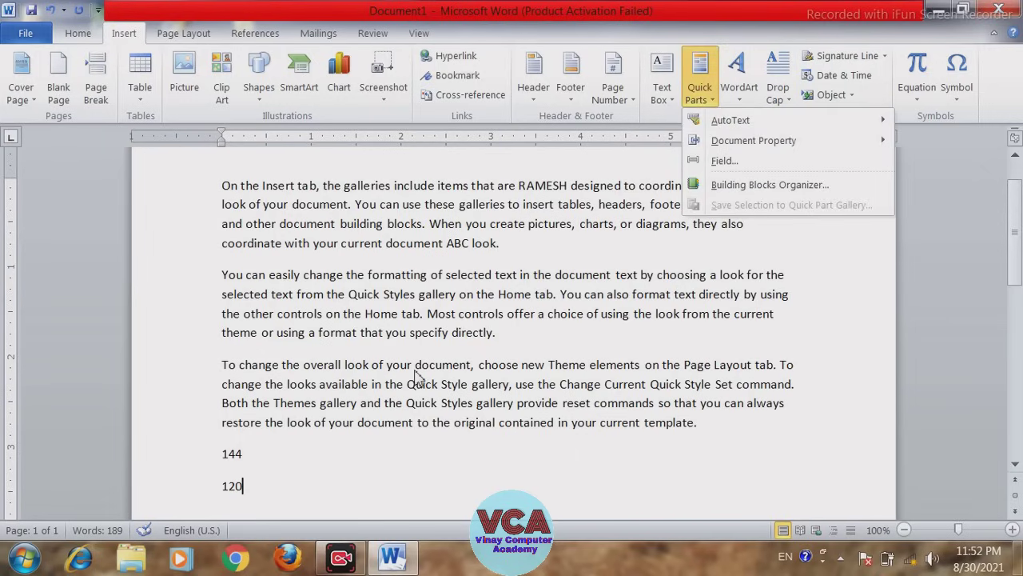
click(312, 478)
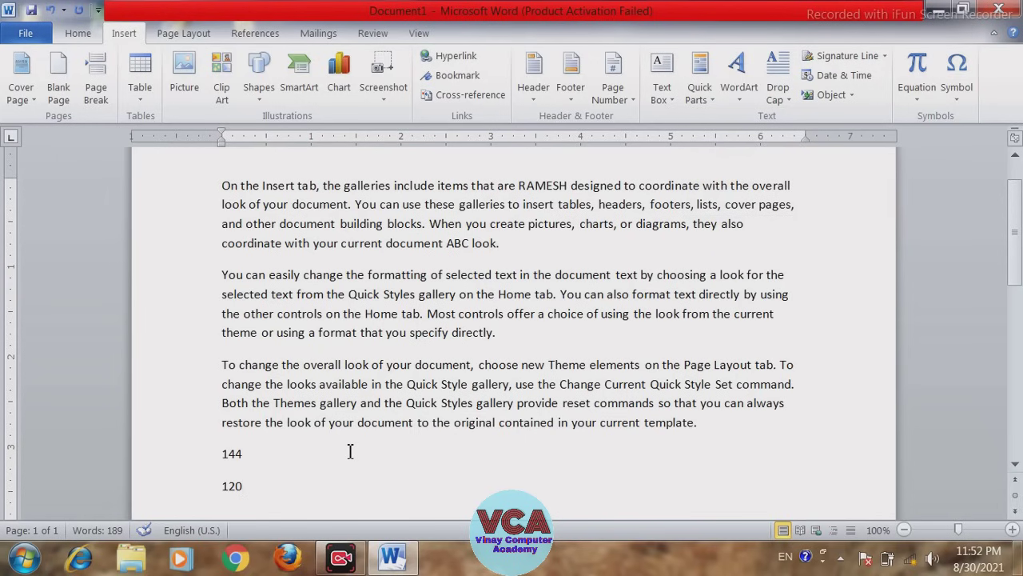
scroll(351, 451, down, 2)
scroll(350, 452, down, 2)
key(Return)
key(Return)
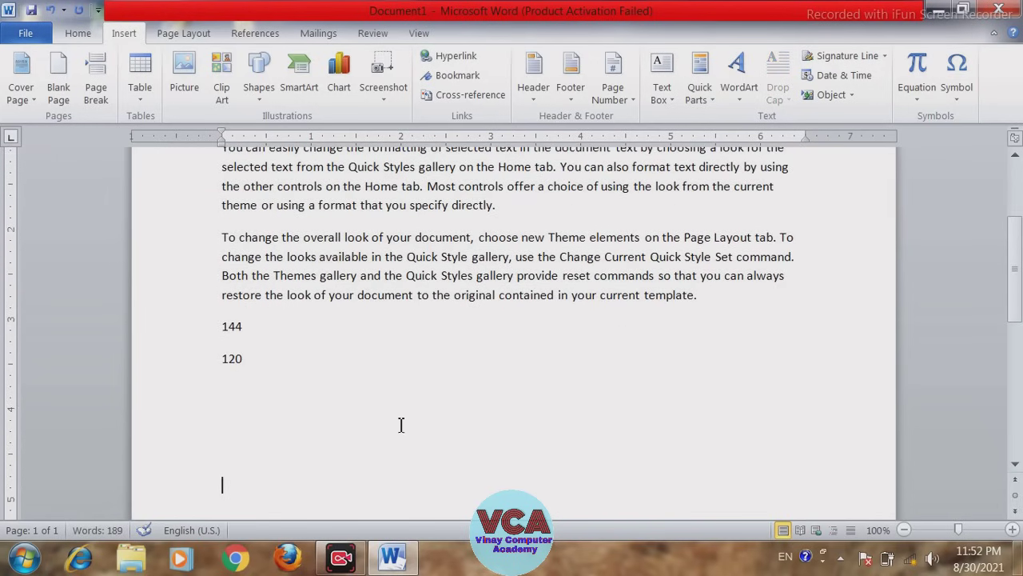
- Draw a text box below the numbers and stretch it to 2.46 inches tall
click(258, 75)
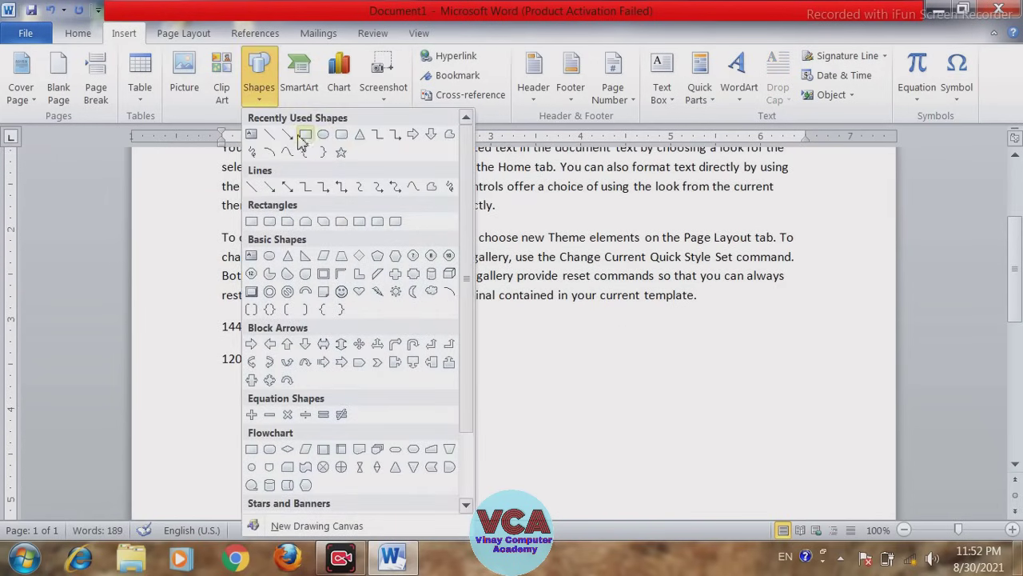
click(253, 138)
mouse_move(357, 389)
mouse_down()
mouse_move(618, 531)
mouse_move(593, 548)
mouse_move(638, 531)
mouse_up()
drag(1013, 320, 1017, 349)
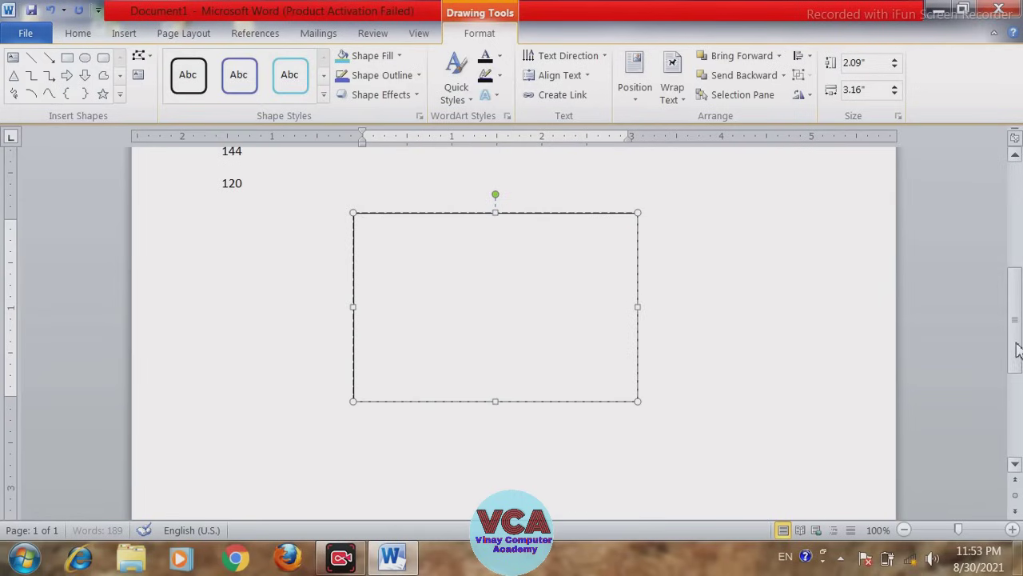
drag(637, 401, 639, 436)
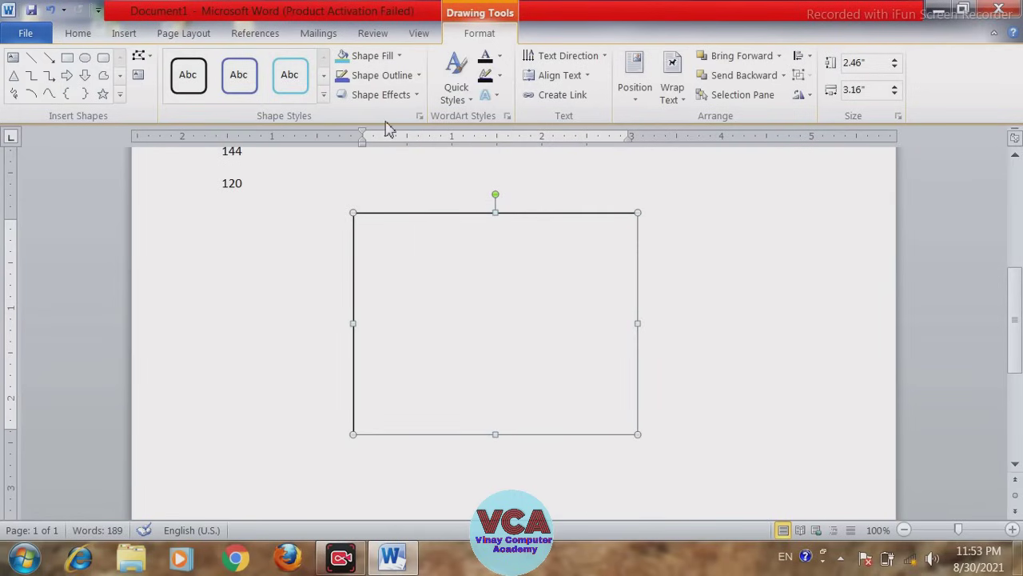
- Give the text box a red compound multi-line outline 2.25 pt wide
click(376, 75)
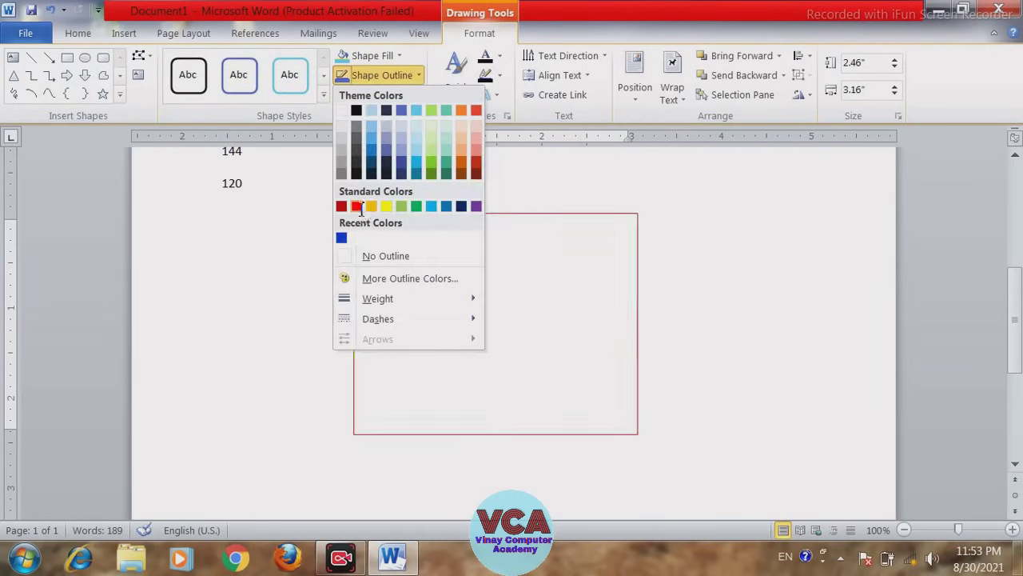
click(356, 206)
click(382, 75)
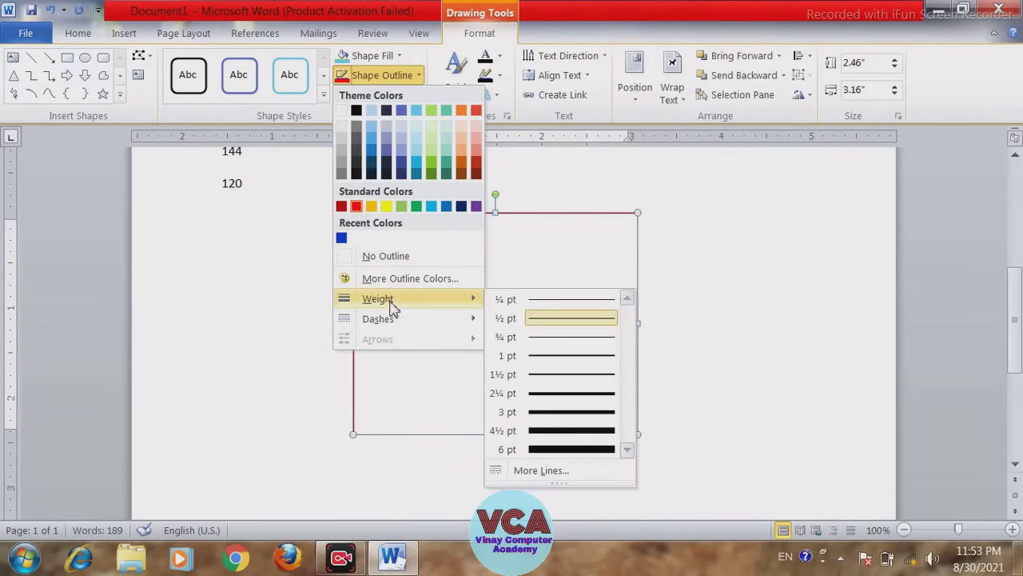
click(532, 471)
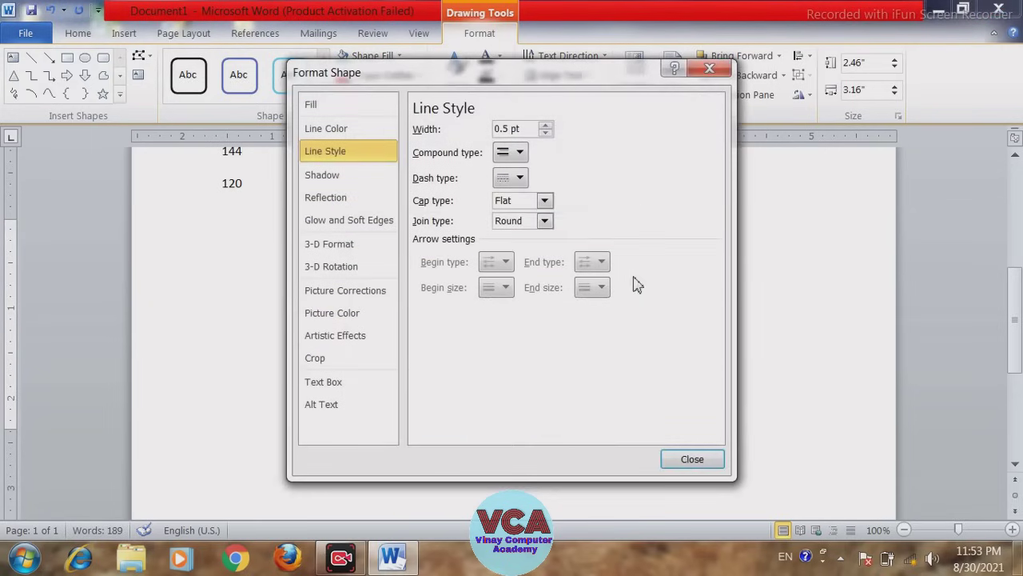
click(519, 153)
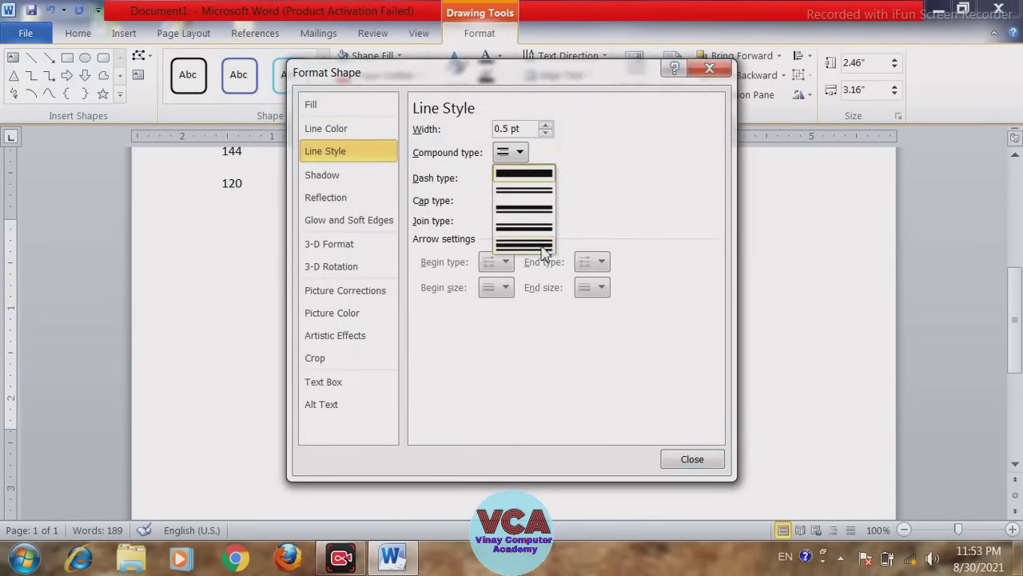
click(542, 246)
click(546, 124)
click(546, 124)
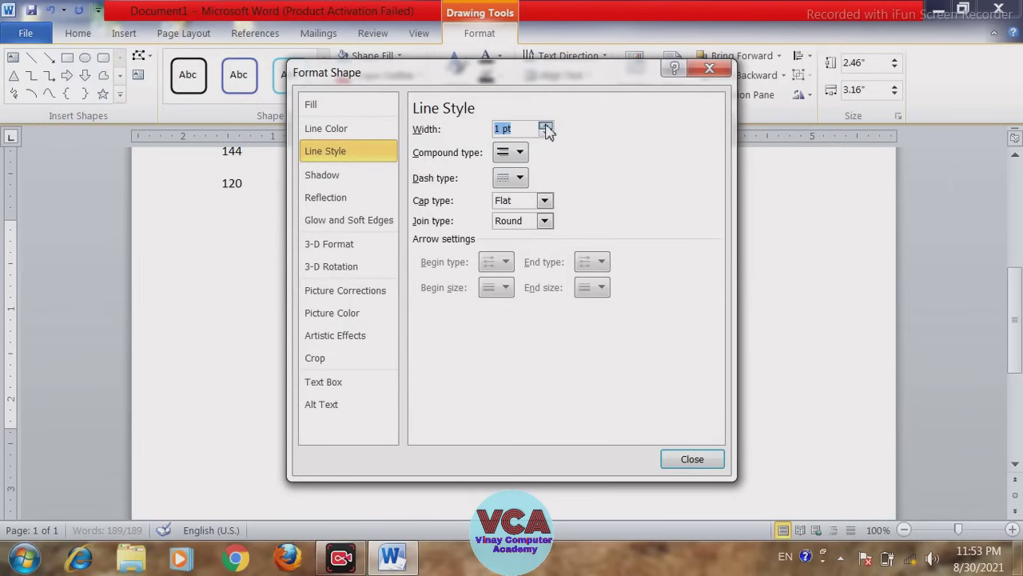
click(545, 126)
click(546, 125)
click(545, 126)
click(545, 125)
click(545, 125)
click(688, 459)
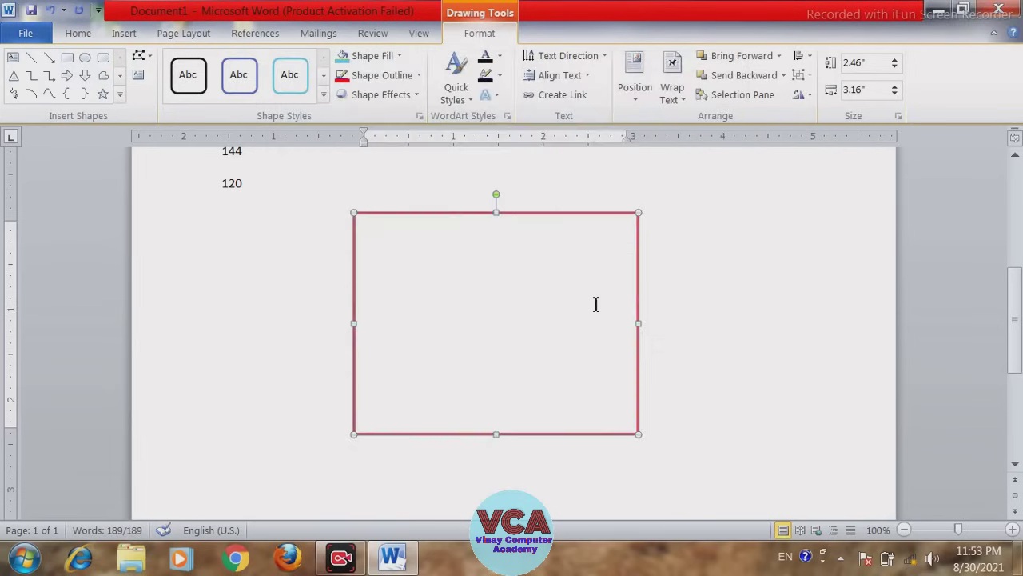
- Revisit the outline weight, then fill the box with pale light blue
click(376, 75)
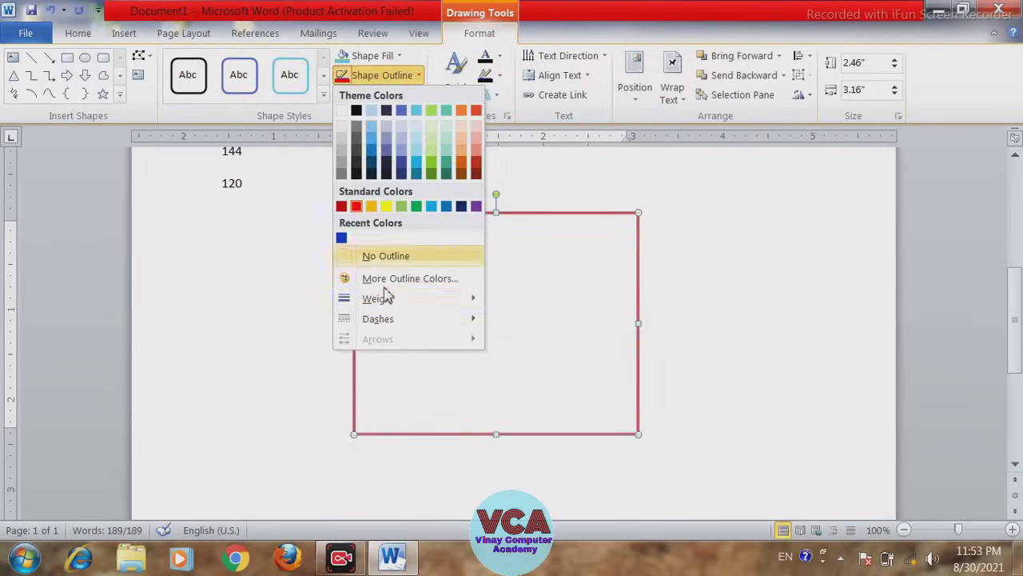
mouse_move(378, 298)
click(572, 449)
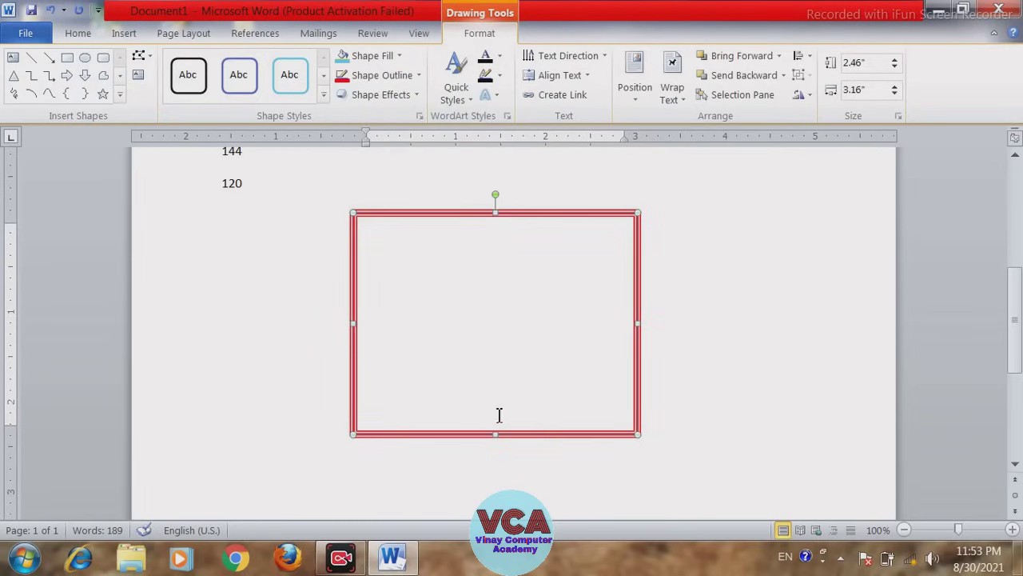
click(369, 55)
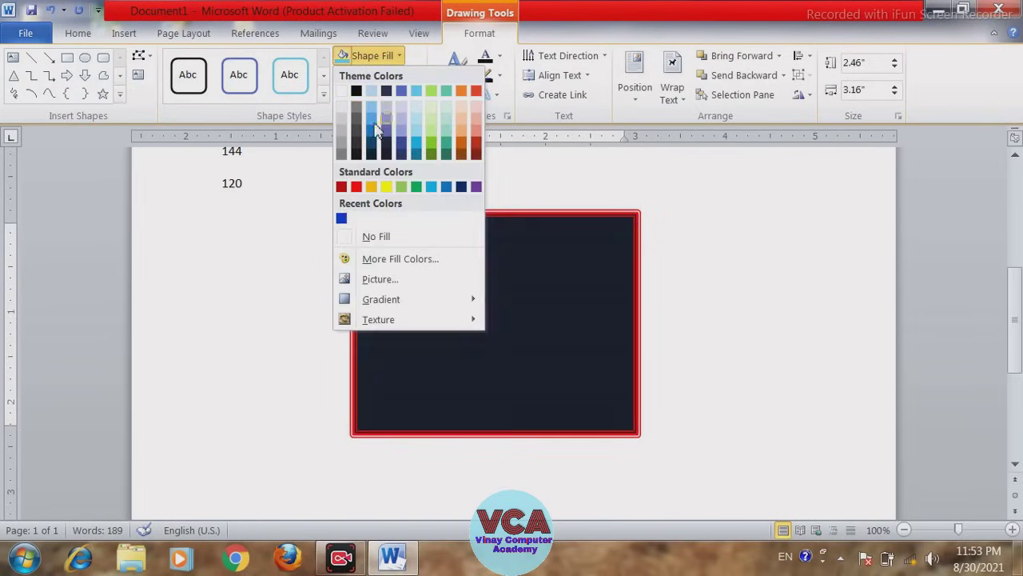
click(416, 109)
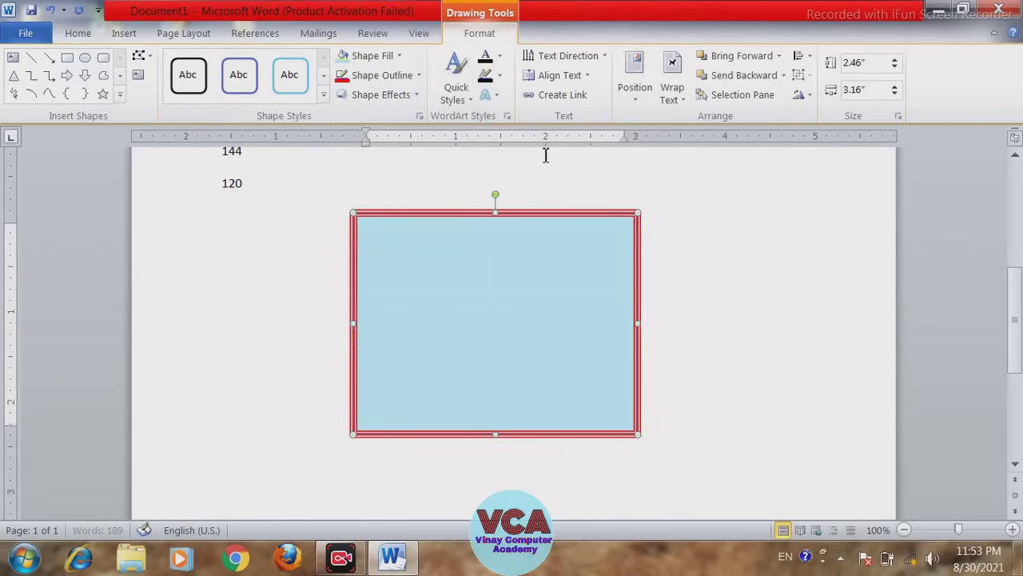
- Format the box's text as bold 12 pt Times New Roman, centred
click(64, 35)
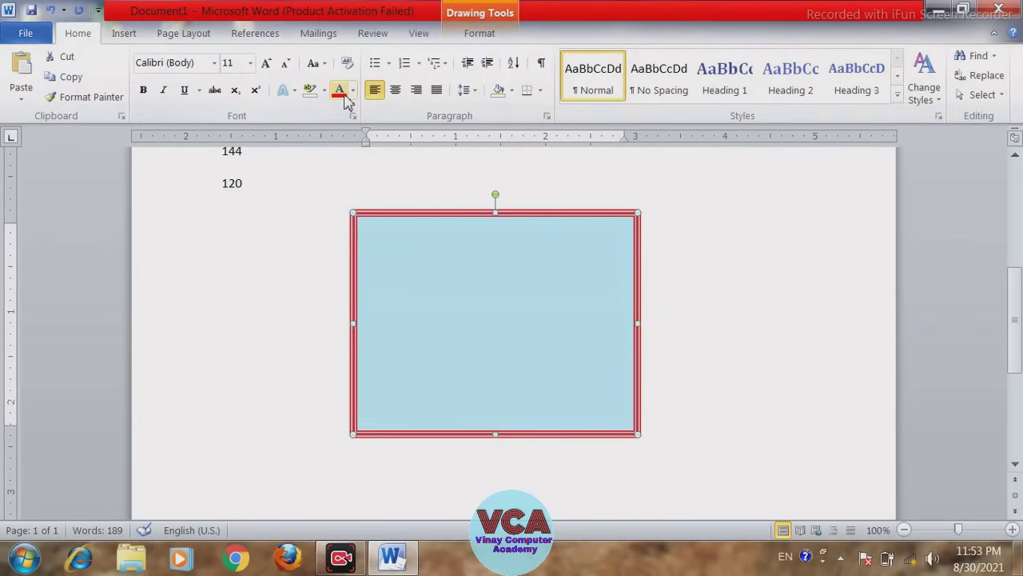
click(144, 91)
click(266, 63)
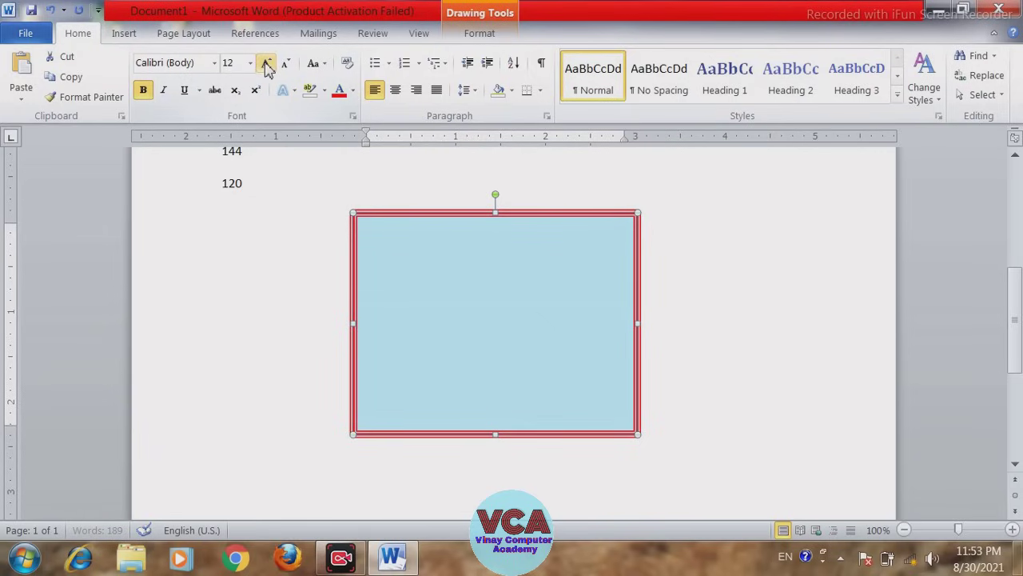
click(193, 63)
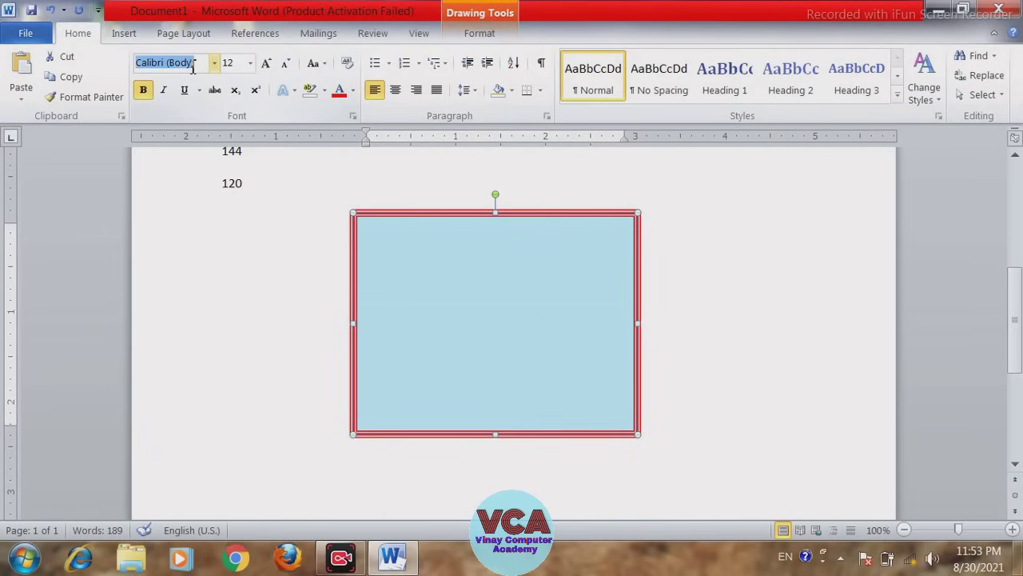
text(t)
key(Return)
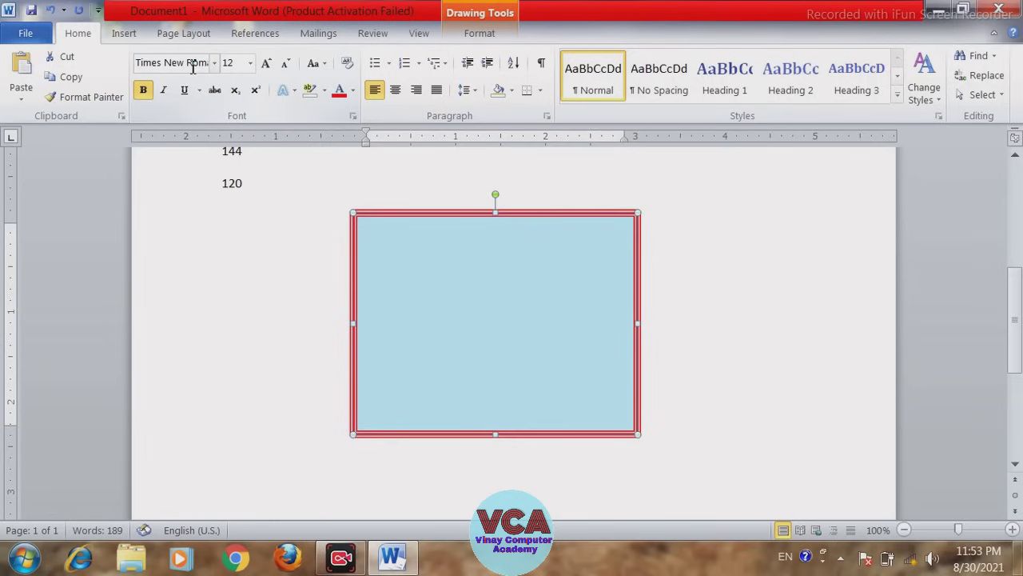
click(500, 304)
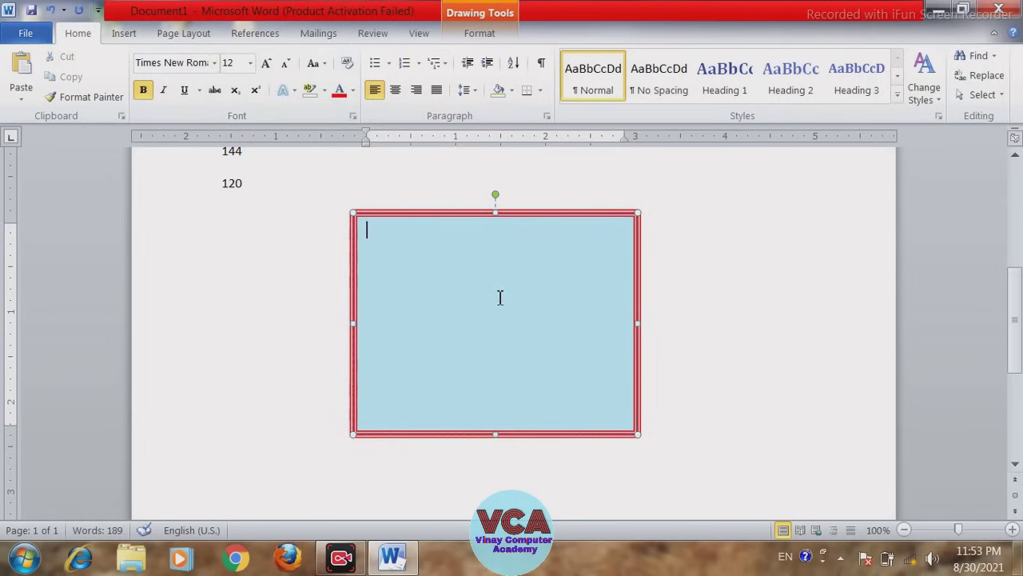
click(430, 214)
click(399, 91)
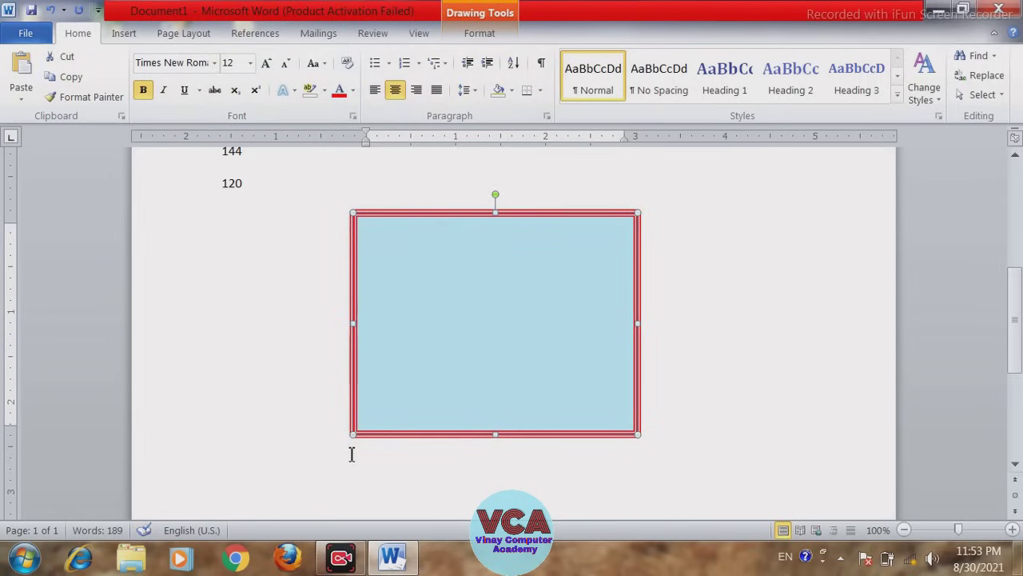
click(792, 334)
click(492, 212)
- Start saving the box from the Text Box menu, then cancel that attempt
click(138, 35)
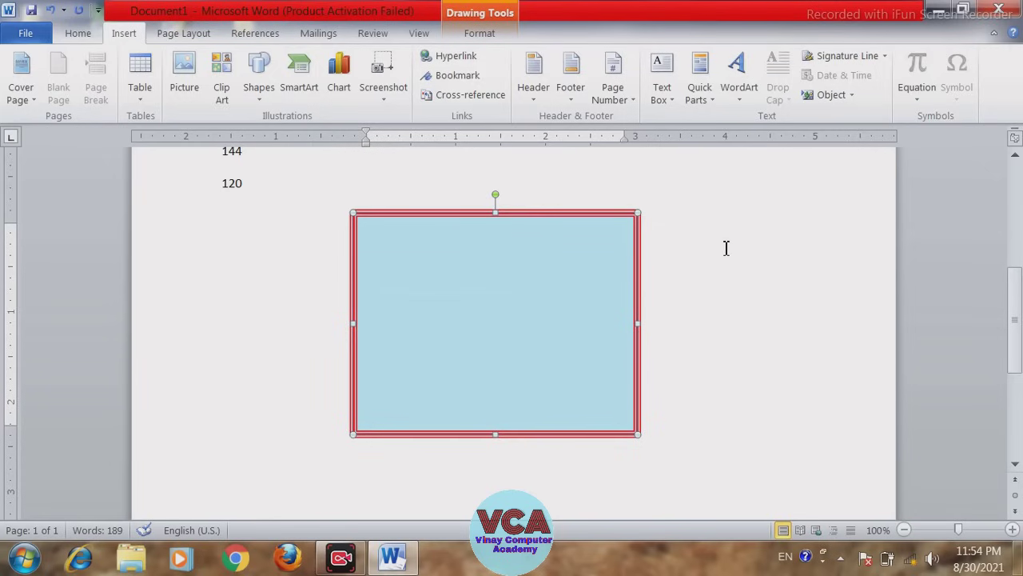
click(709, 102)
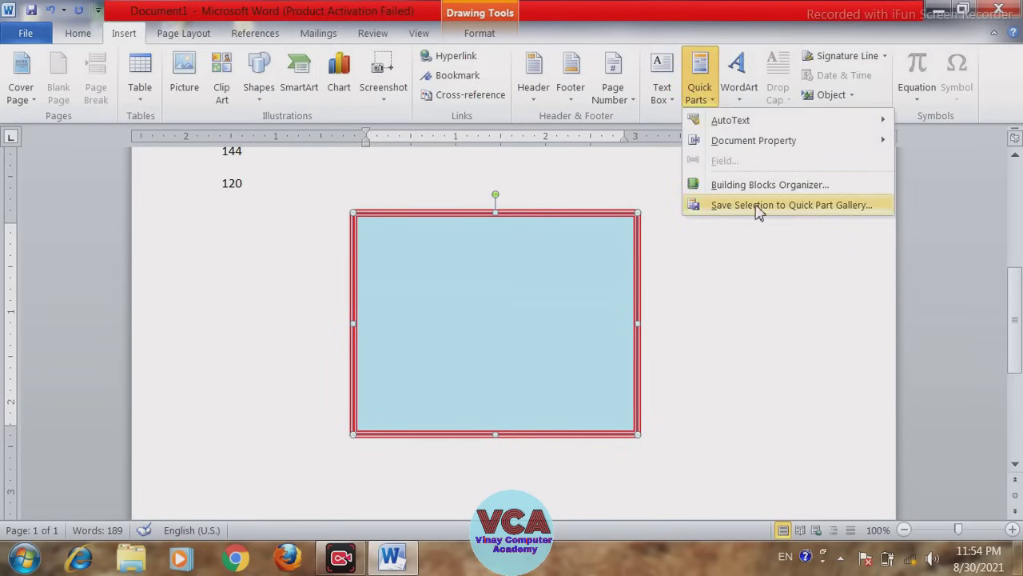
click(661, 189)
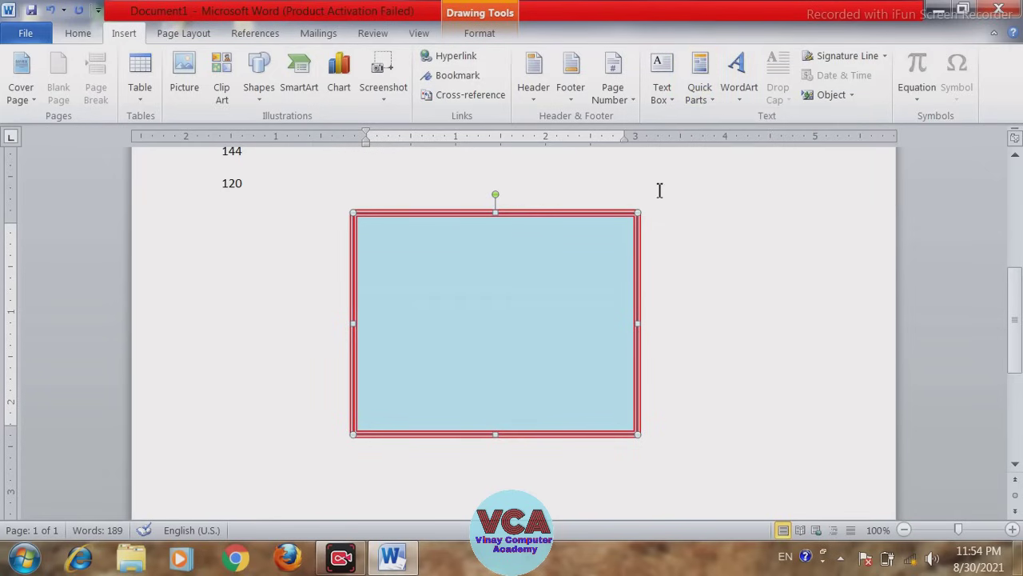
click(660, 102)
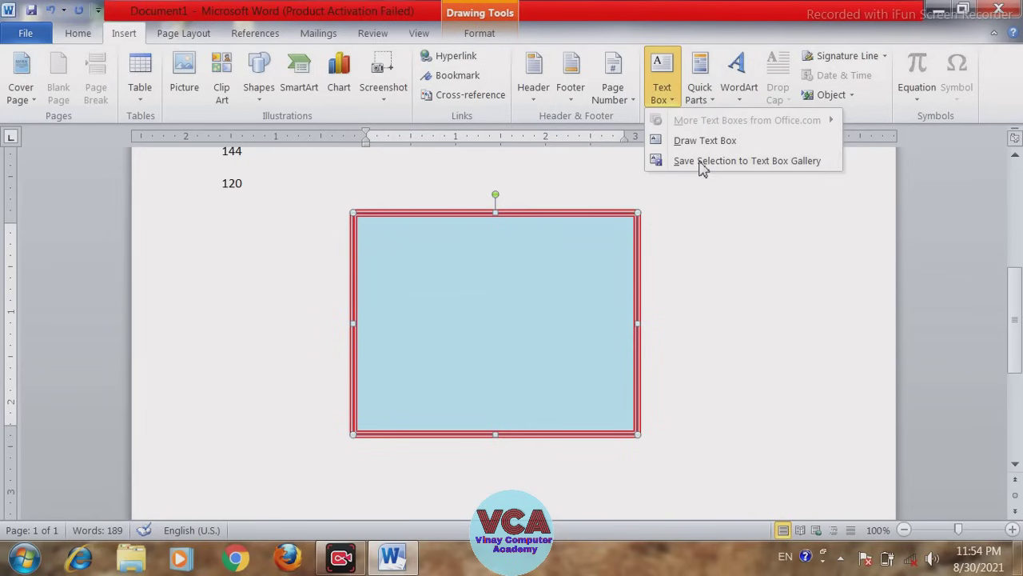
click(702, 163)
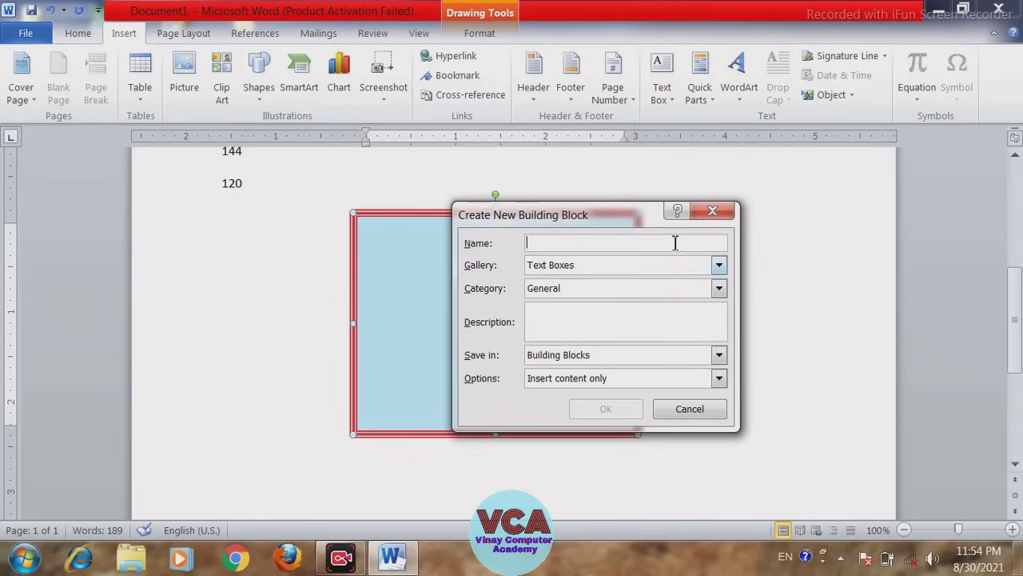
click(720, 212)
- Save the box as building block MY TEXT in the Text Boxes gallery
click(706, 107)
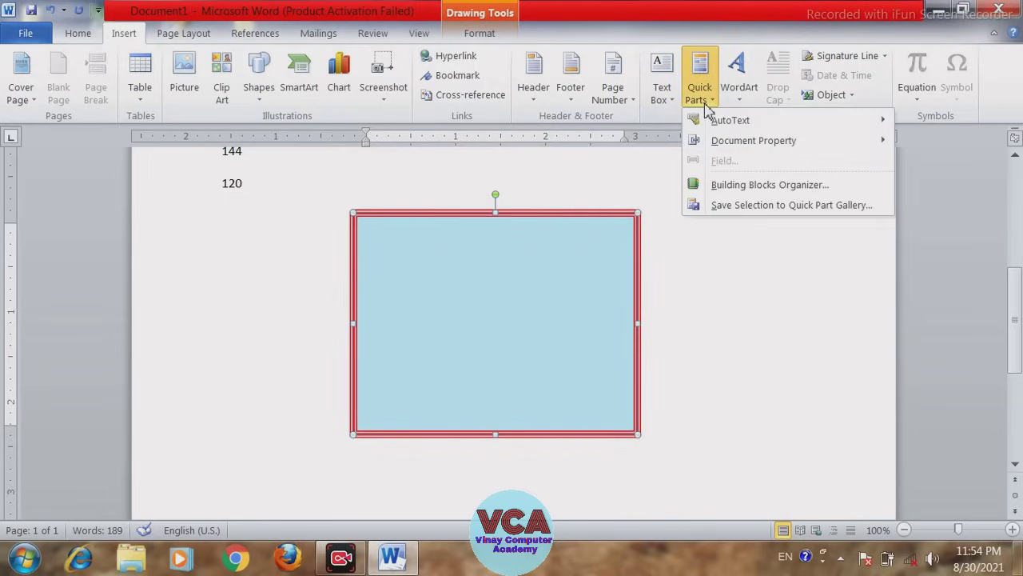
click(736, 208)
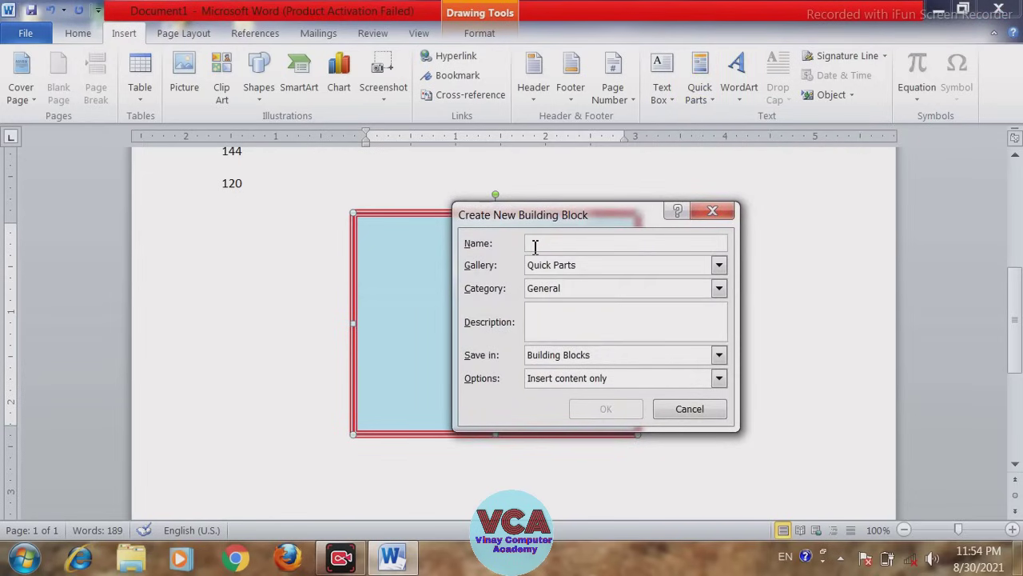
text(MY TEXT)
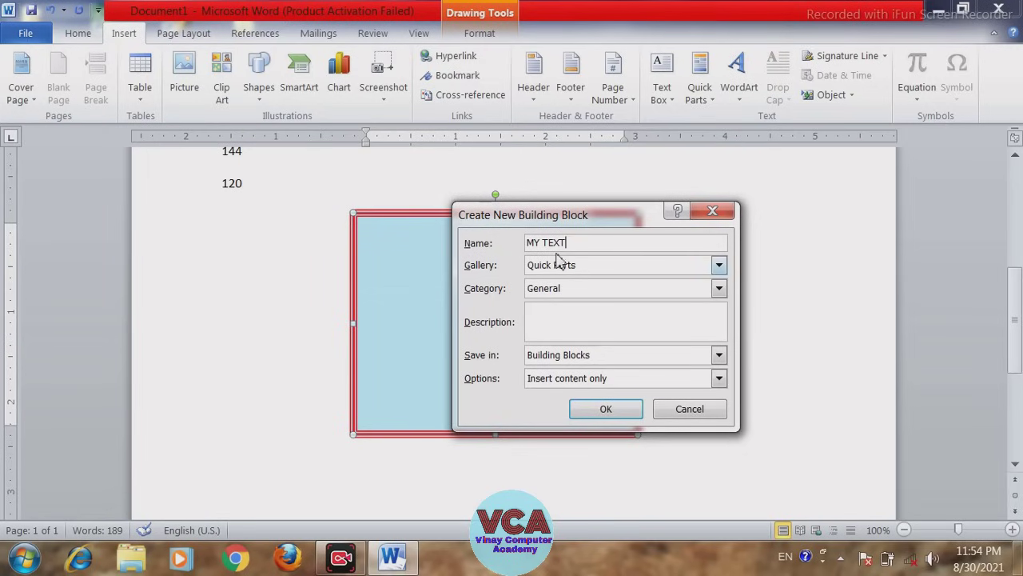
click(719, 264)
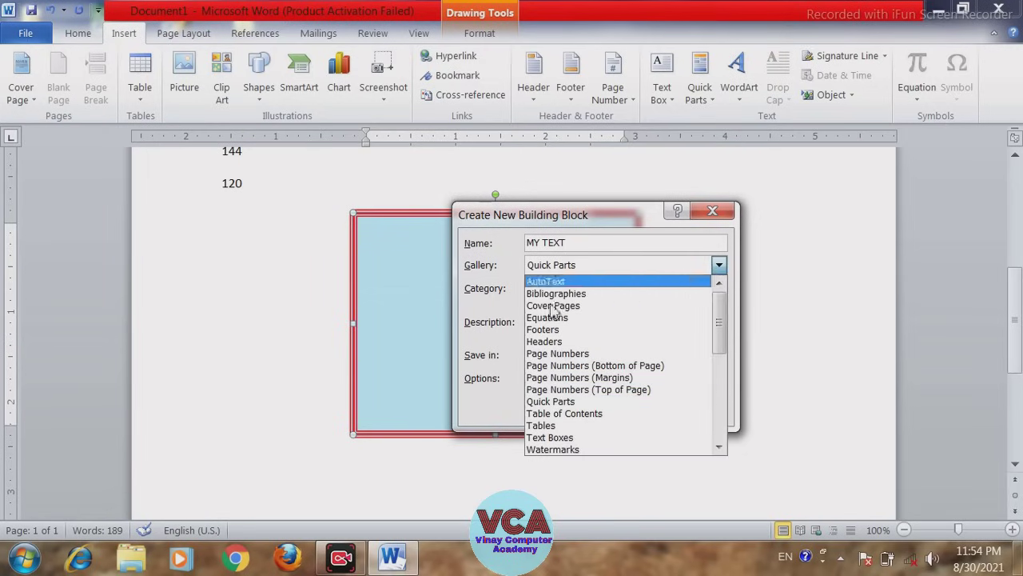
click(545, 439)
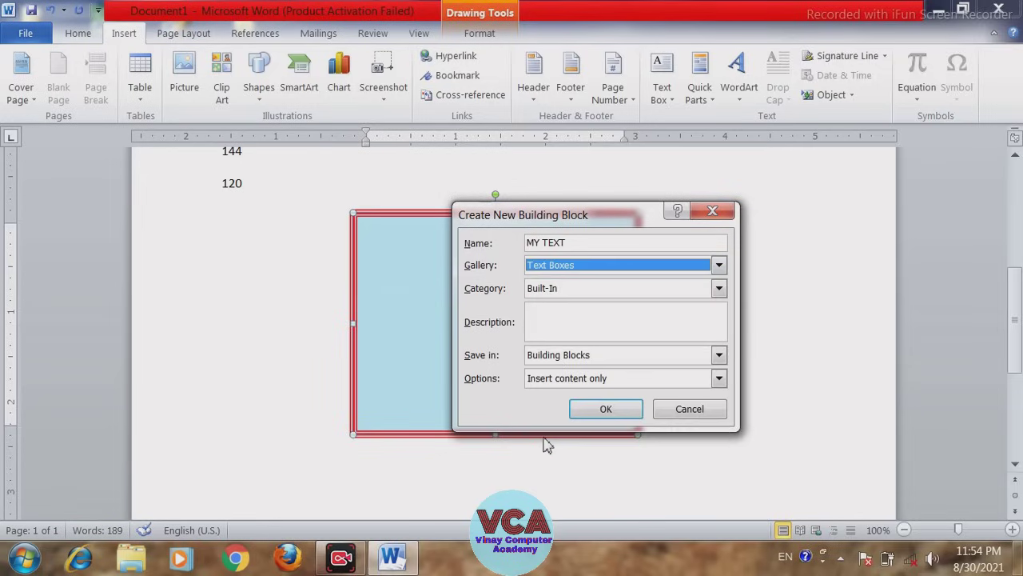
click(606, 410)
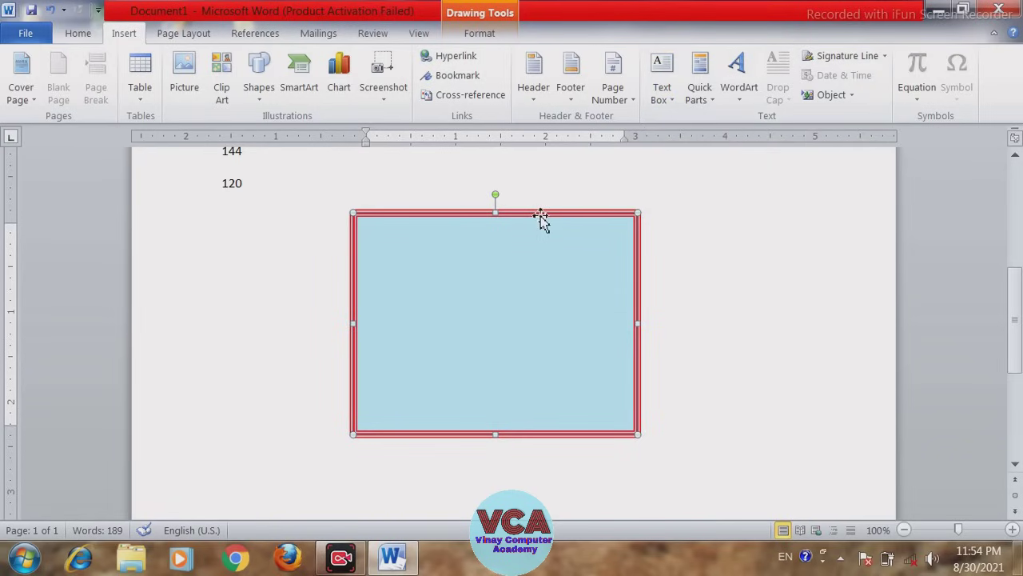
- Delete the blue box and type the placeholder line DFJSLF
key(Delete)
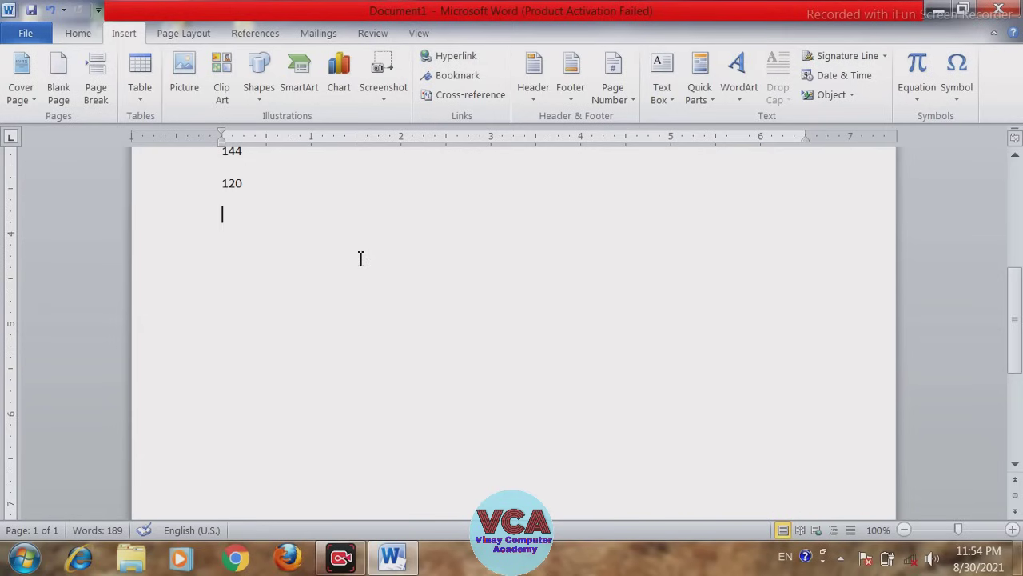
text(DFJSLF)
key(Return)
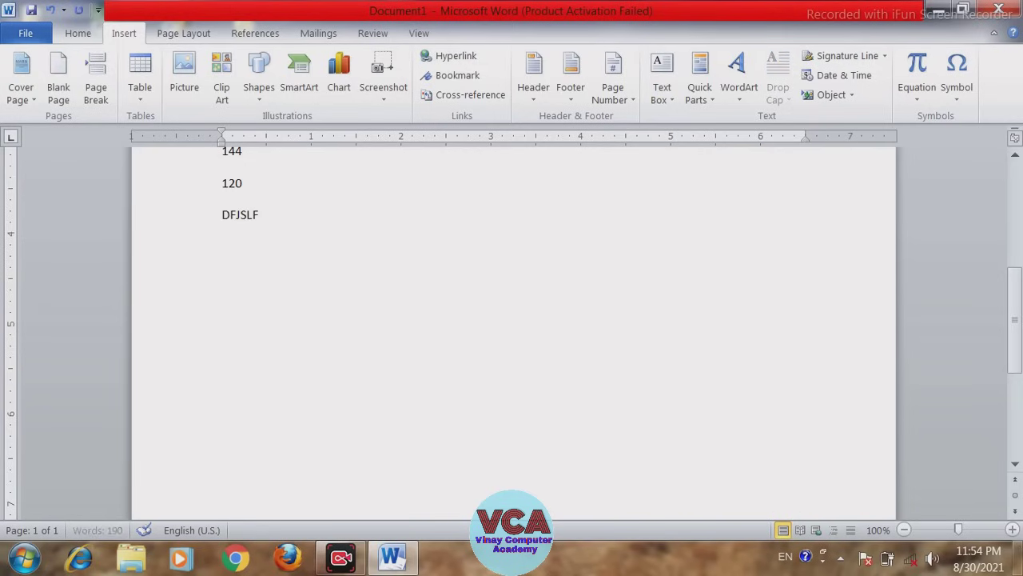
- Scroll the Text Box gallery down to the saved MY TEXT entry
click(667, 104)
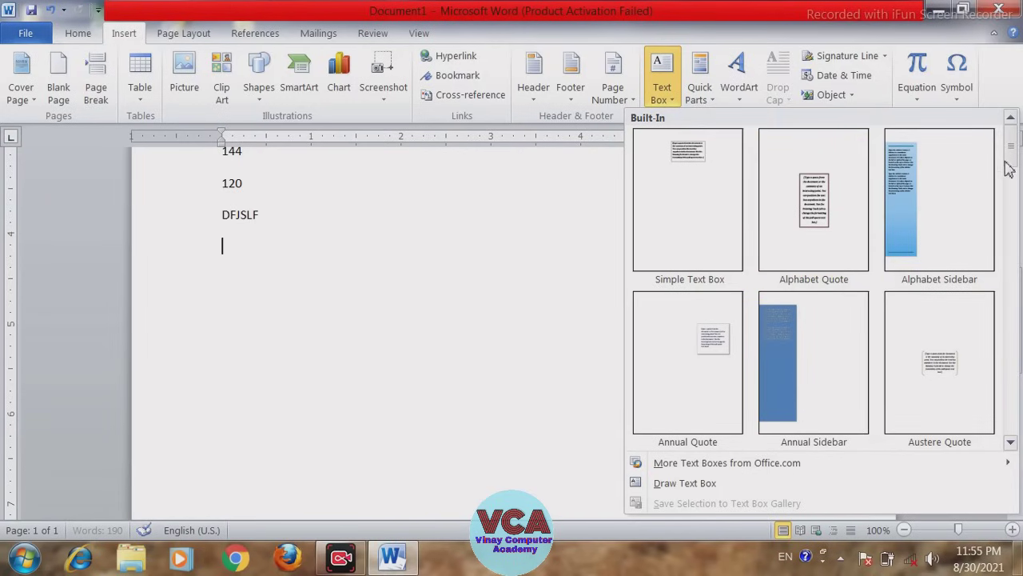
drag(1013, 164, 1017, 209)
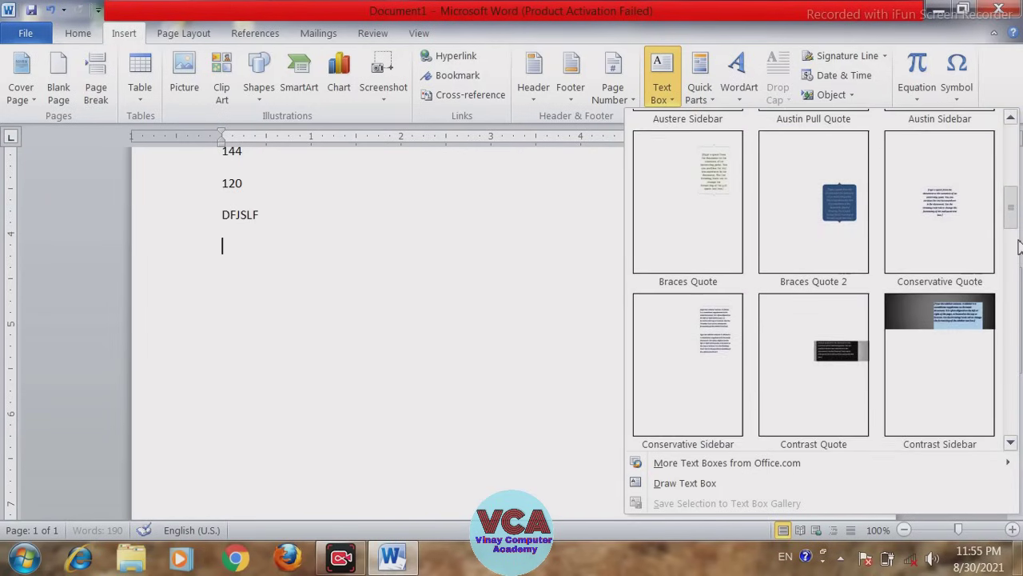
drag(1017, 209, 1020, 323)
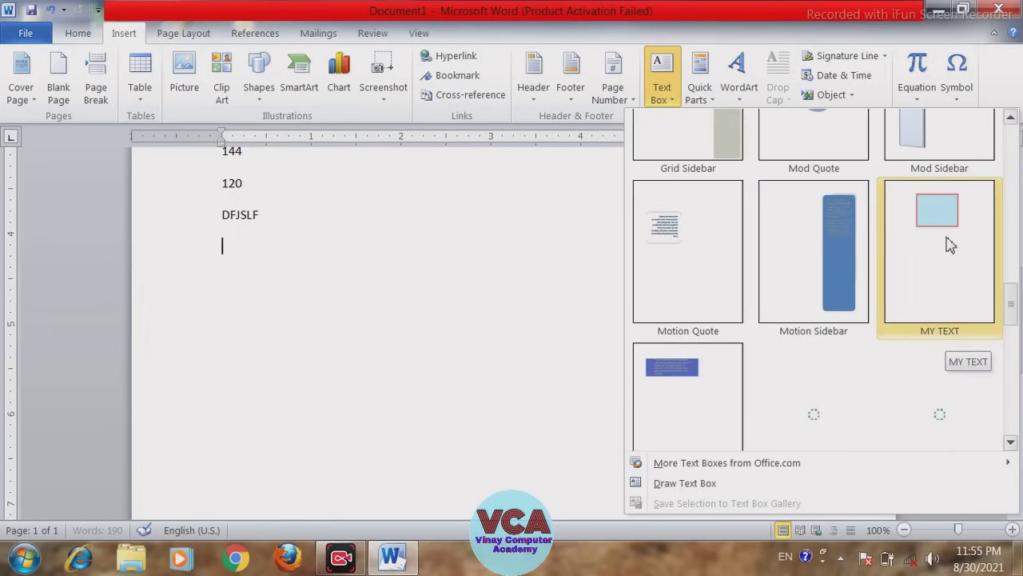
- Insert the MY TEXT box below DFJSLF and type sample text into it
click(934, 295)
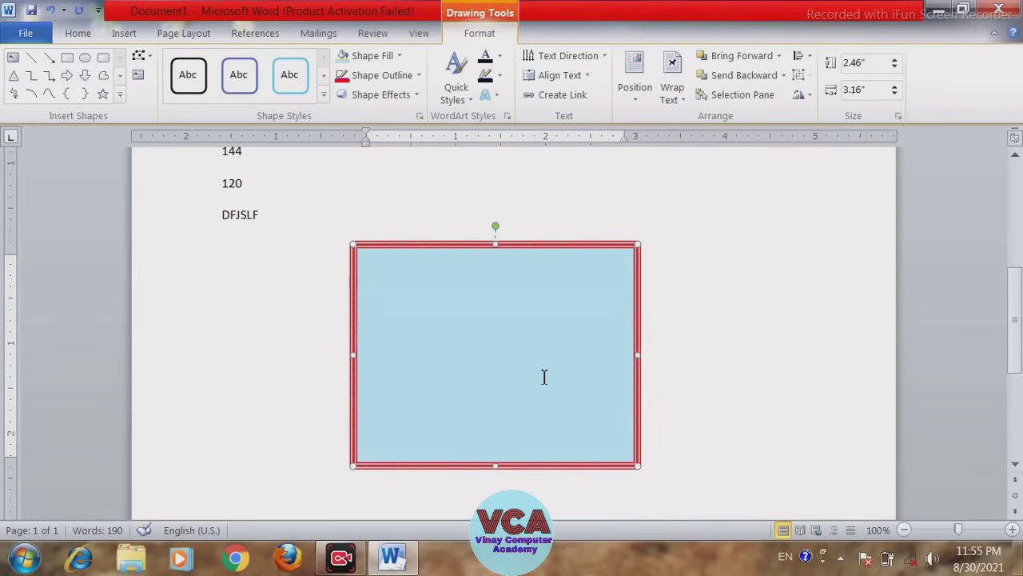
text(JFLKF SFJSLF SFJSF SFJSLF SFJSDLF)
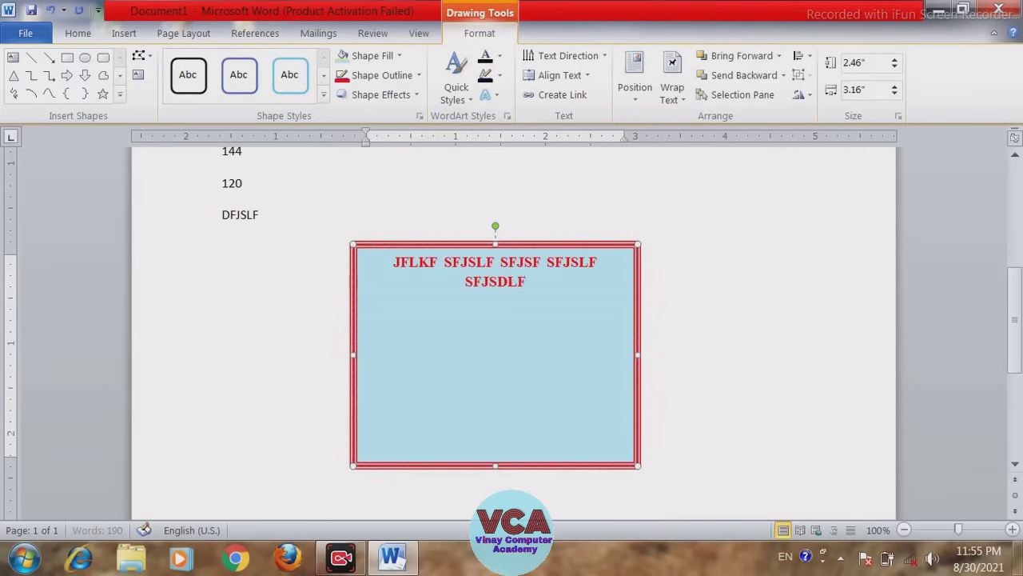
text( SDFJDF SFLSDFJSDLFSD DFLSJDFSD FSJFSD)
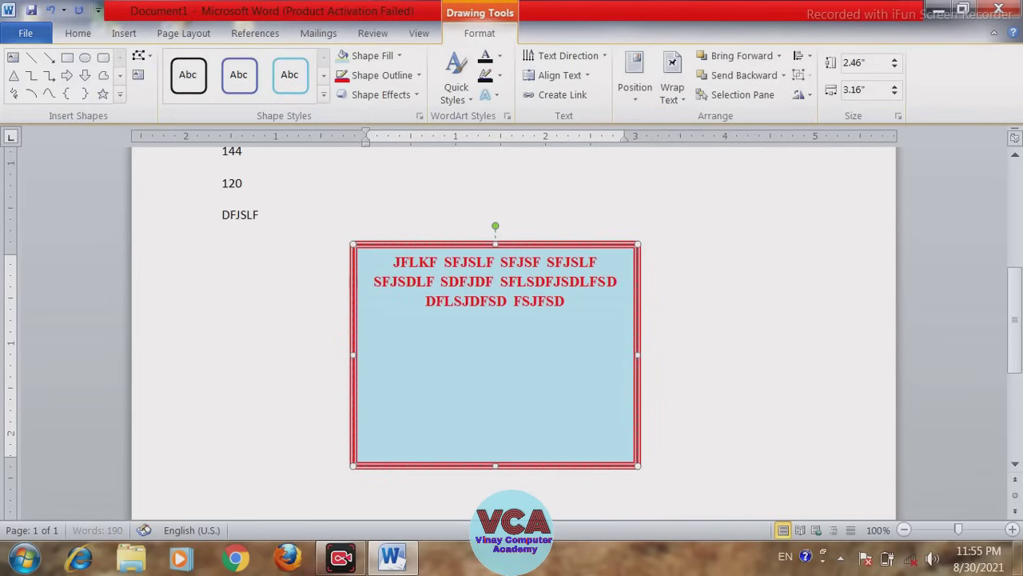
text( FDSJFS FSJFLSDF SDJFLSD FSDJFLSD FSDJFS F)
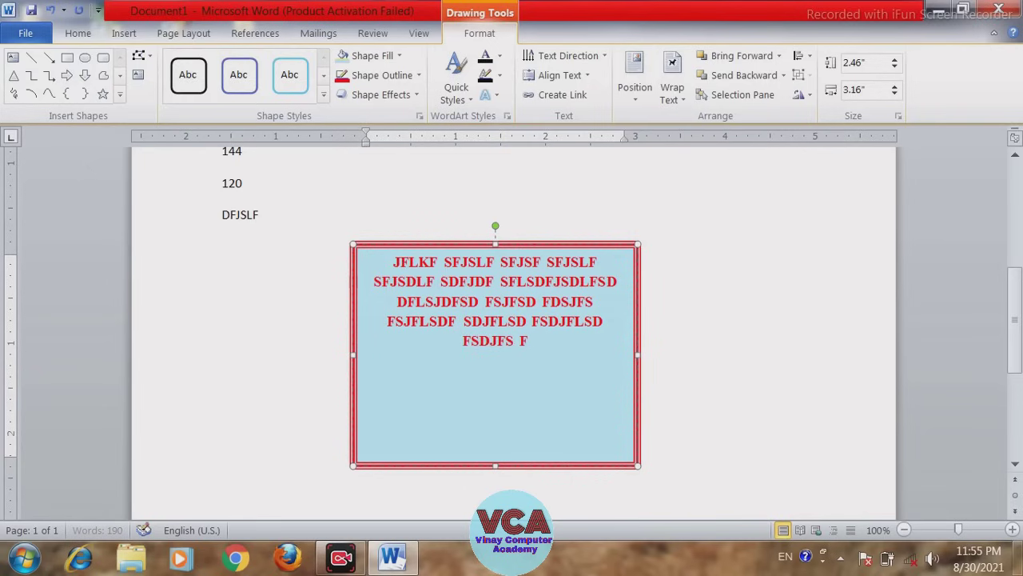
text(SDF SLFSF SDFS FSFS LFSD FFD )
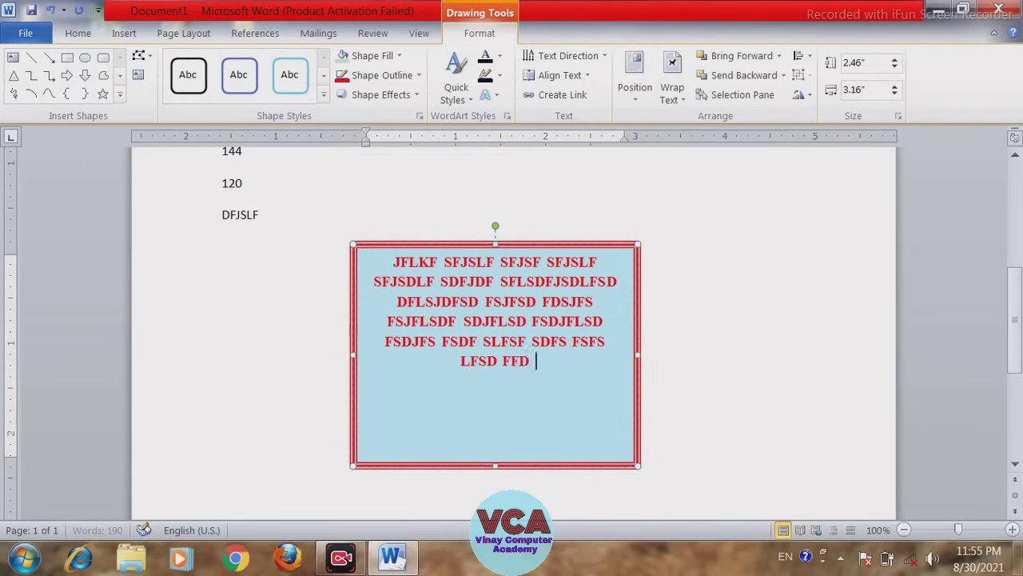
text(SDF)
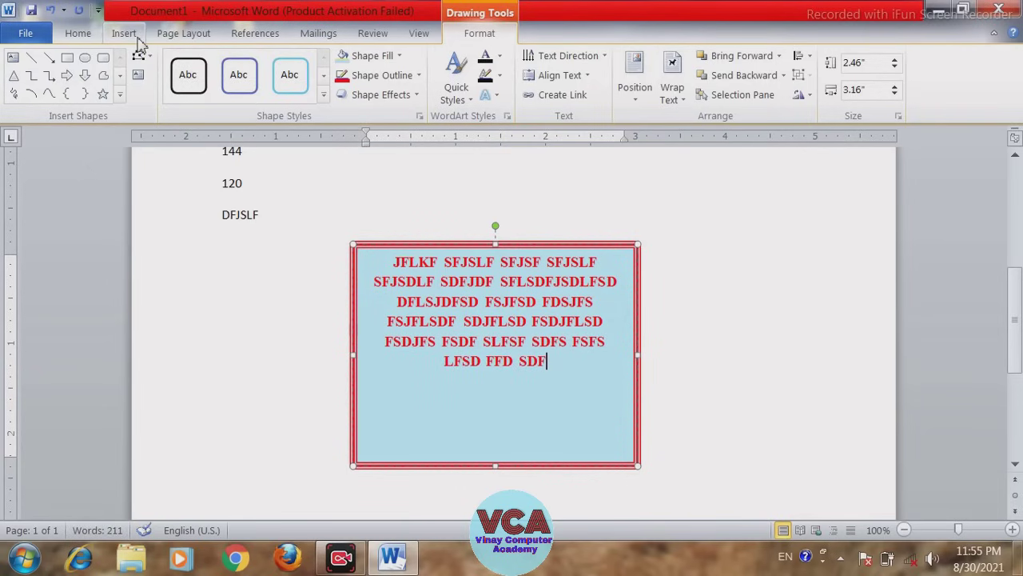
click(124, 33)
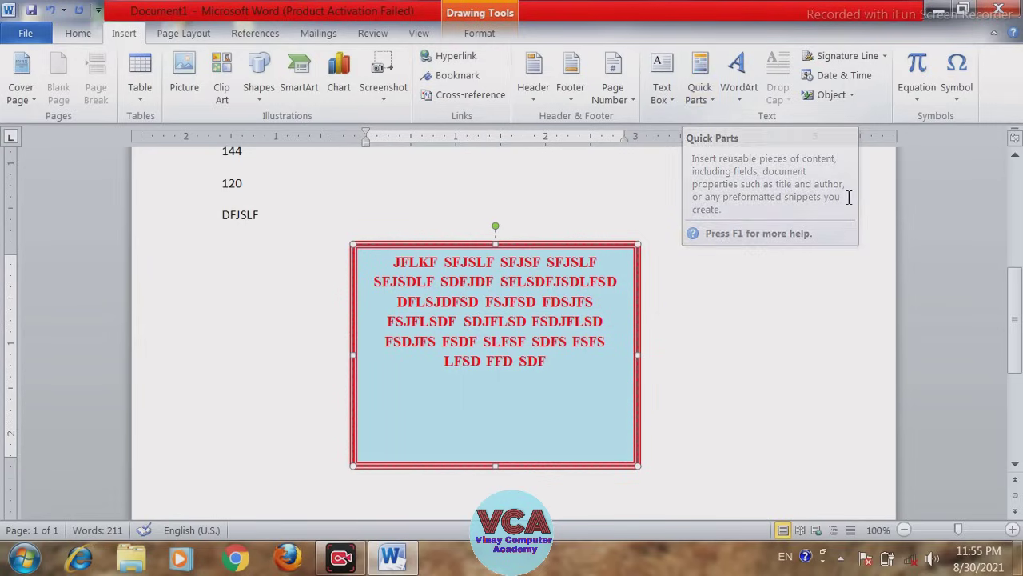
click(779, 280)
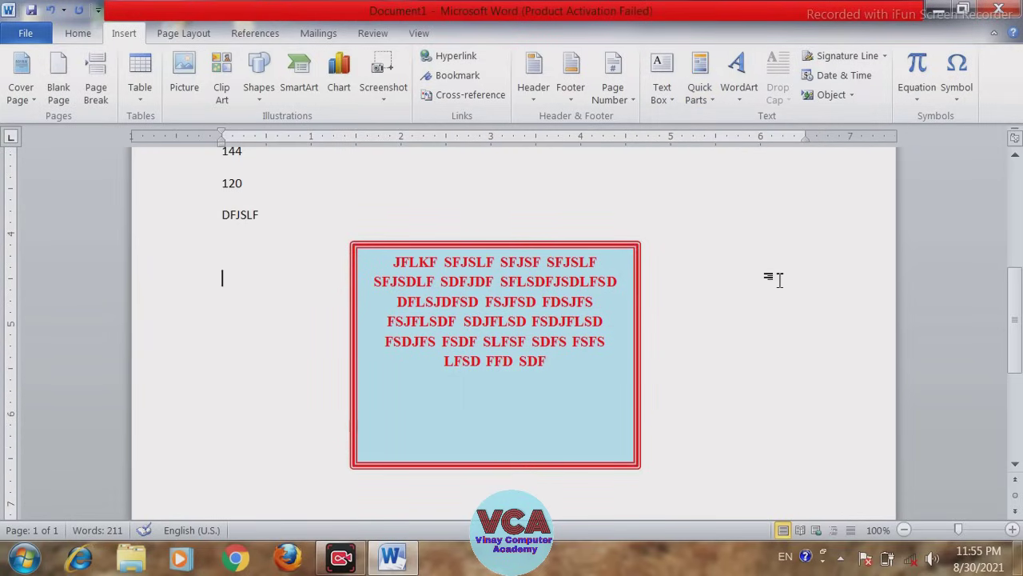